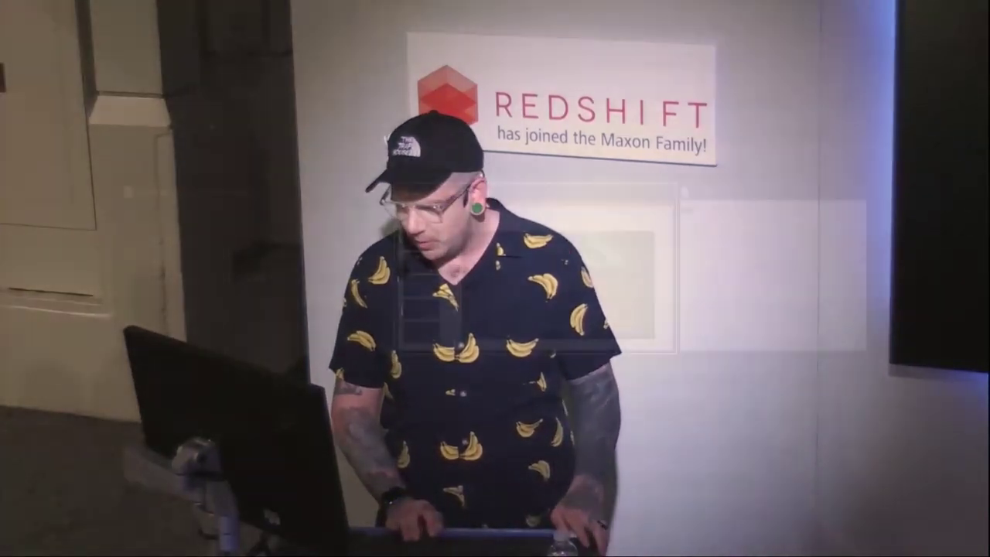
Switch to the File Explorer window showing the __NAB folder
key(alt+Tab)
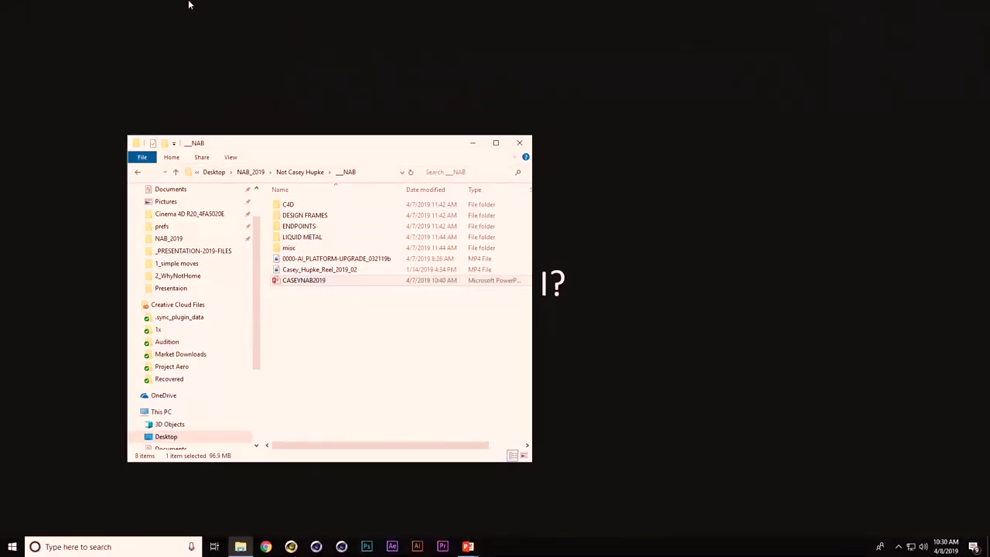
Open the reel video from __NAB in Movies & TV, then pause it
double_click(347, 273)
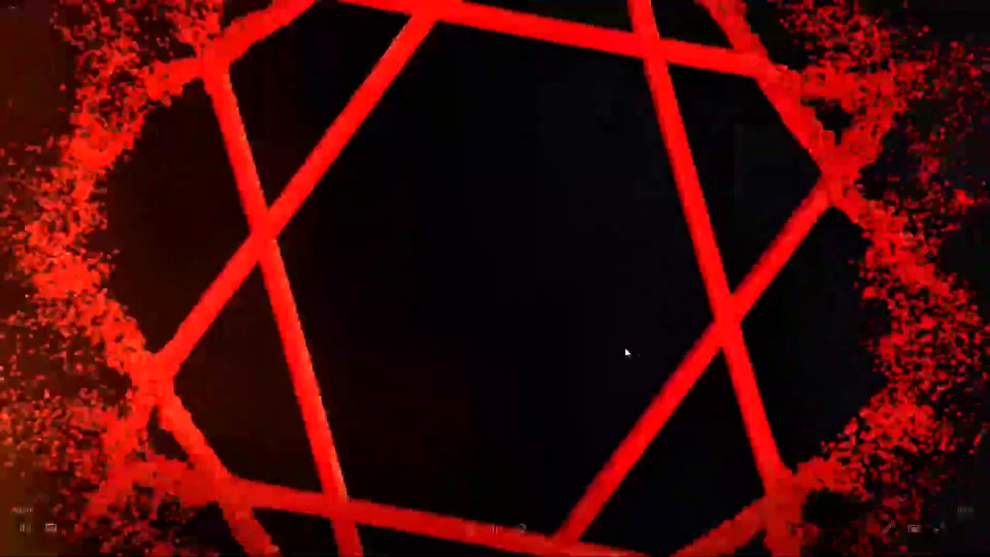
mouse_move(624, 352)
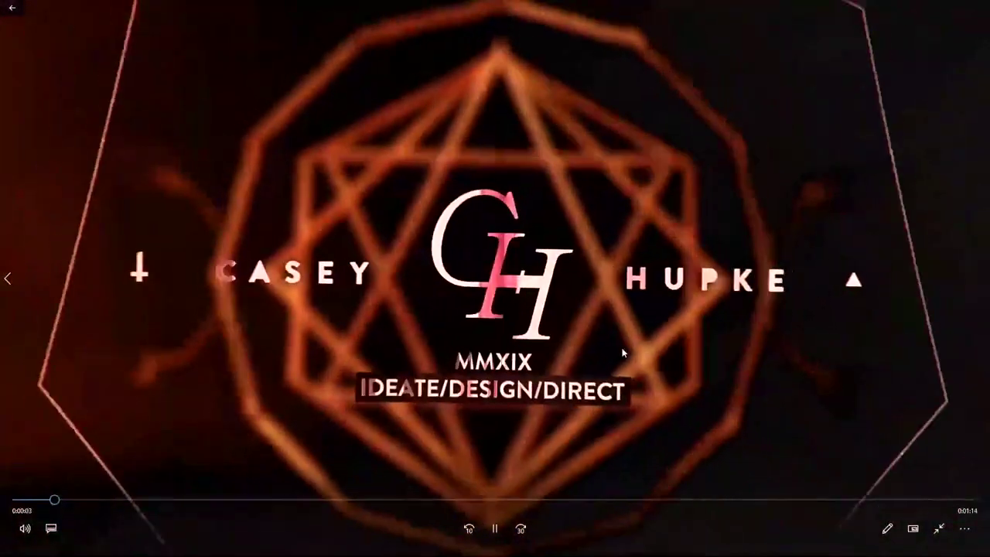
key(space)
Check the speaker volume and advance the slide show to its next slide
key(alt+Tab)
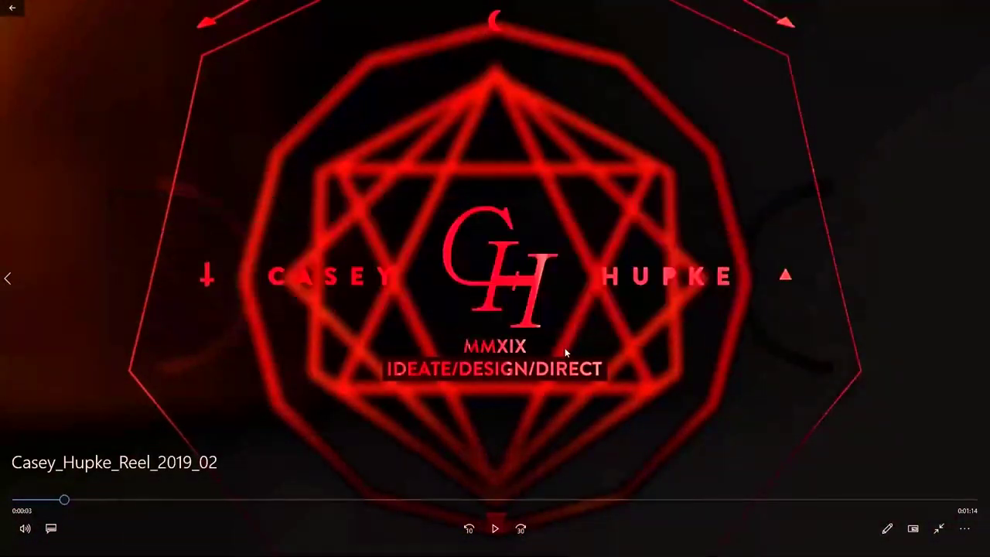
click(923, 547)
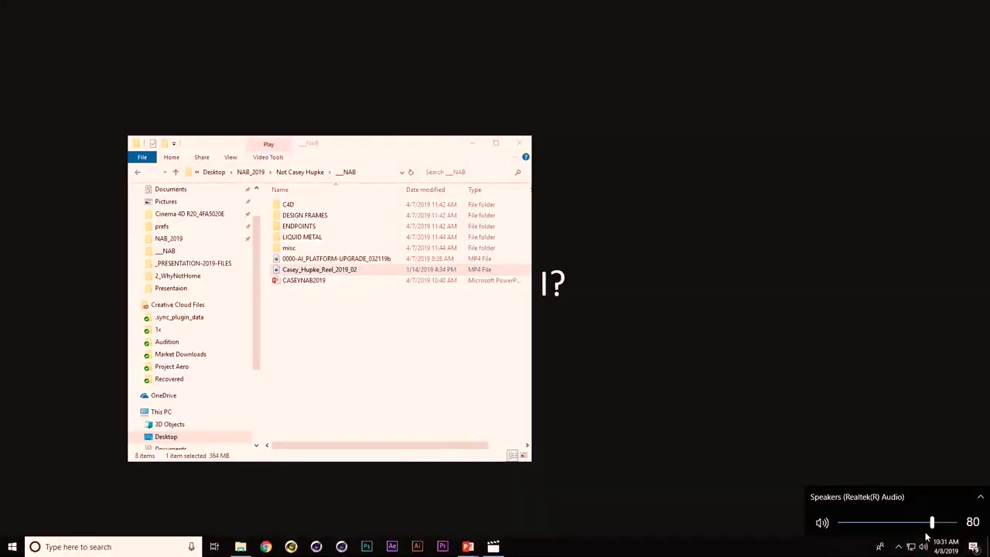
click(553, 502)
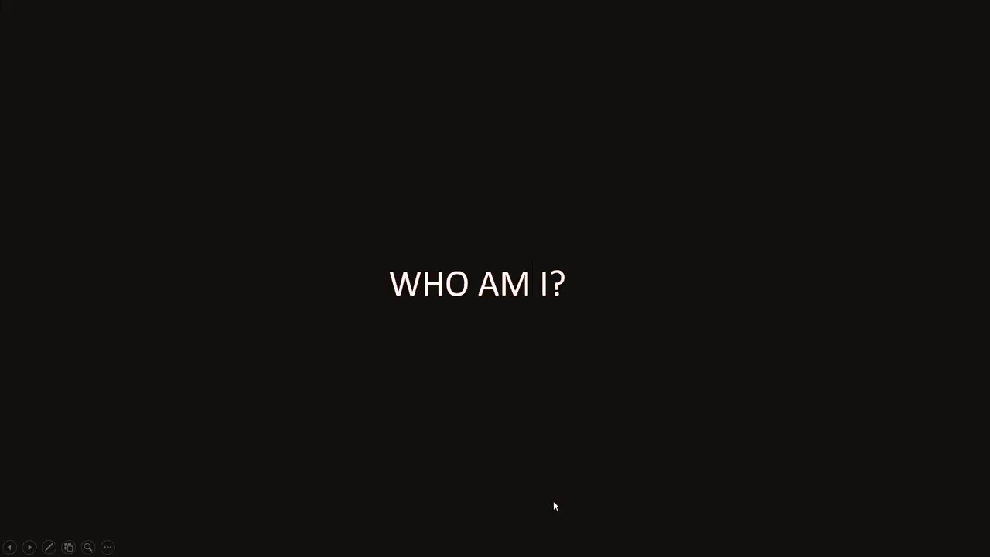
click(553, 502)
Resume the reel in Movies & TV, adjust its volume and rewind it to the start
key(alt+Tab)
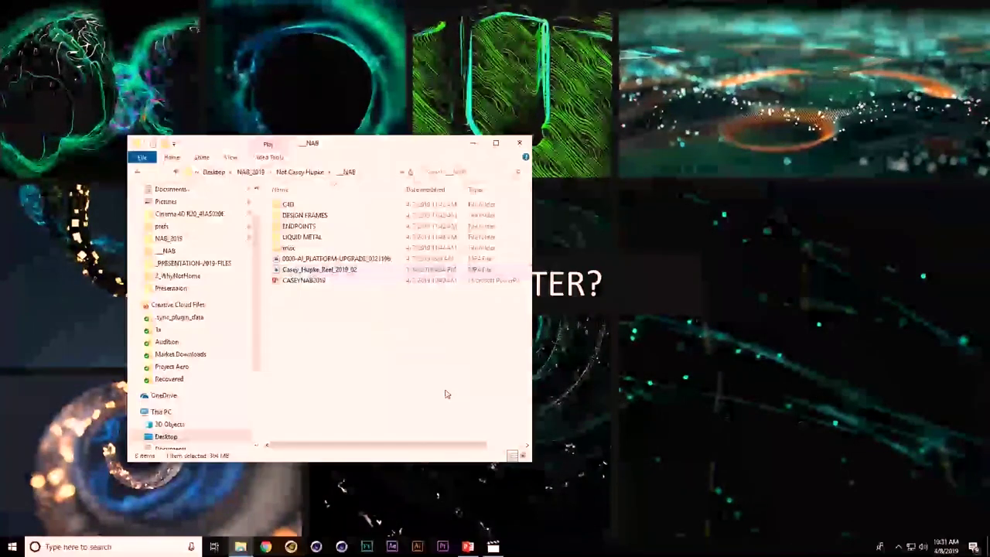
key(alt+Tab)
key(Tab)
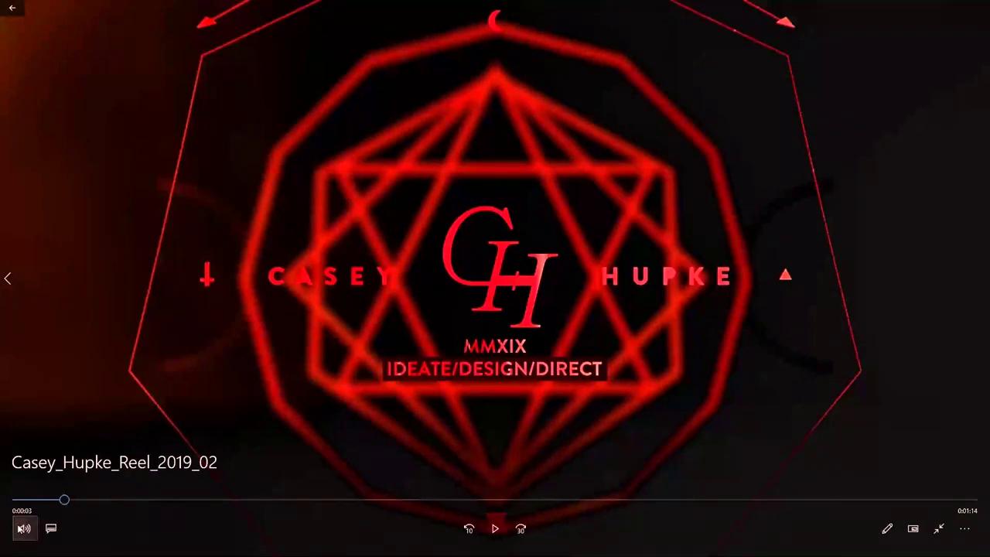
key(space)
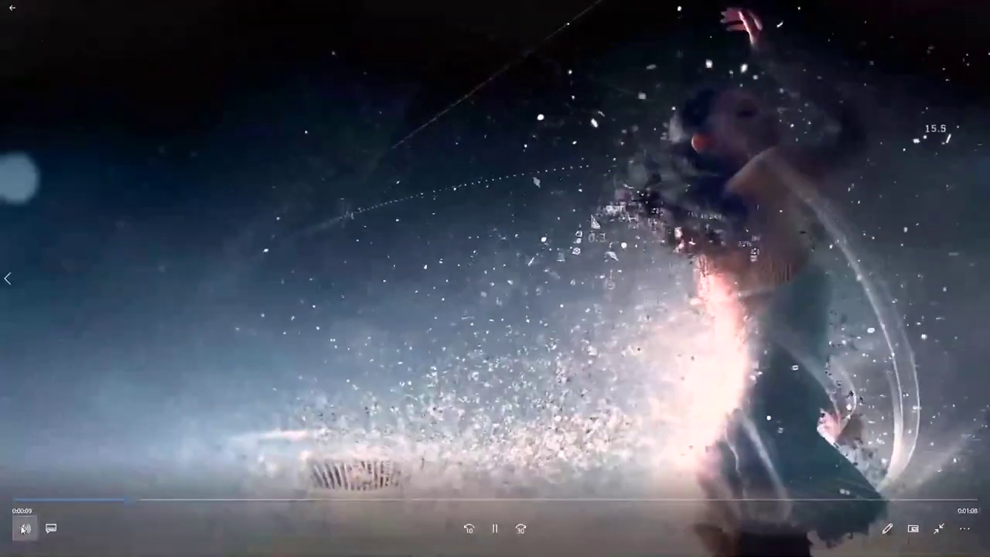
click(25, 528)
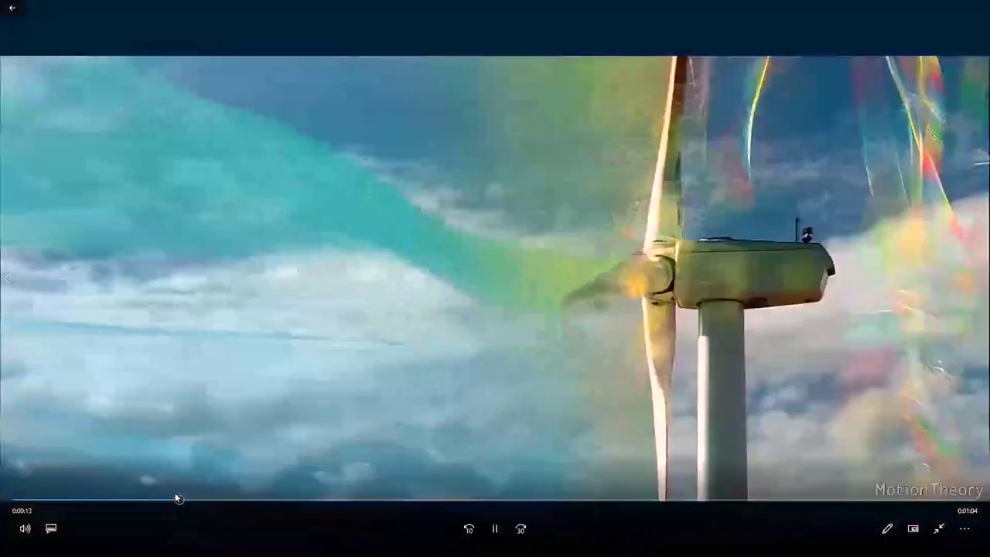
drag(177, 499, 23, 499)
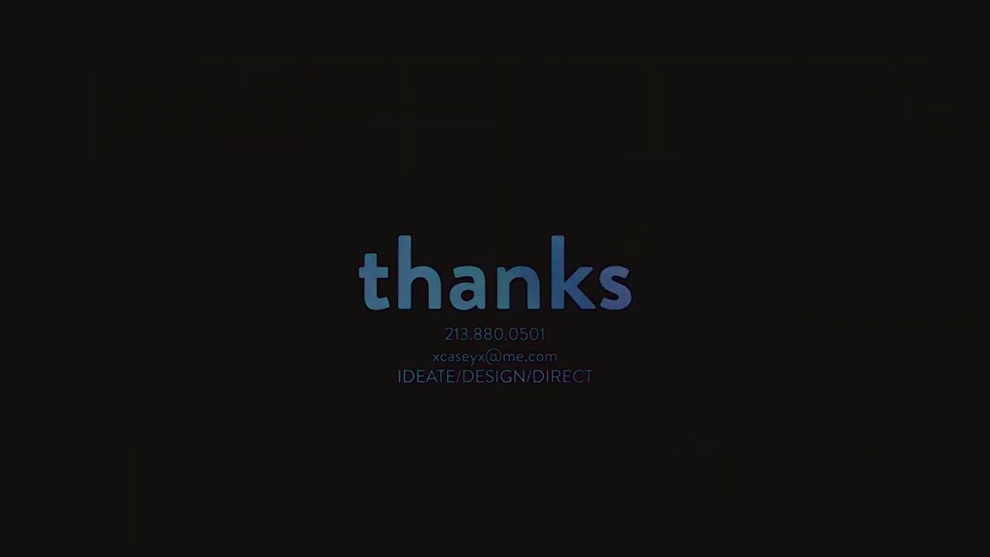
Exit full-screen playback so the particle sphere video plays in a window
key(Escape)
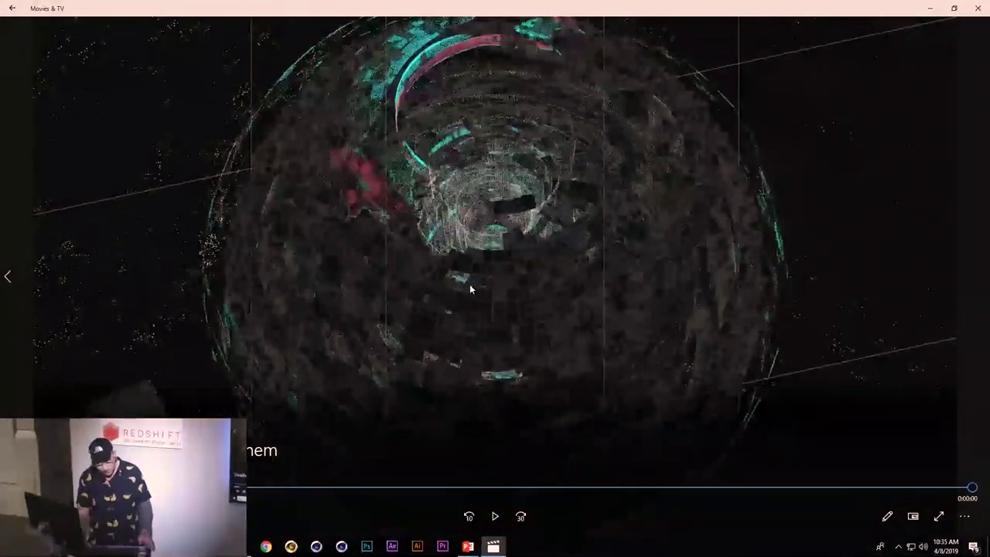
Bring the PowerPoint slide show back full-screen, then switch back to the video player
key(alt+Tab)
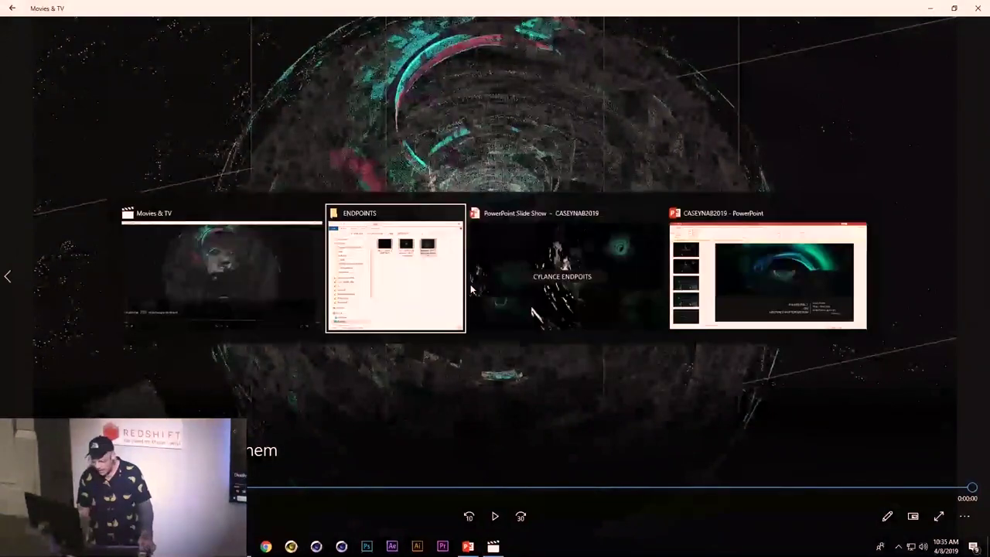
click(540, 279)
key(alt+Tab)
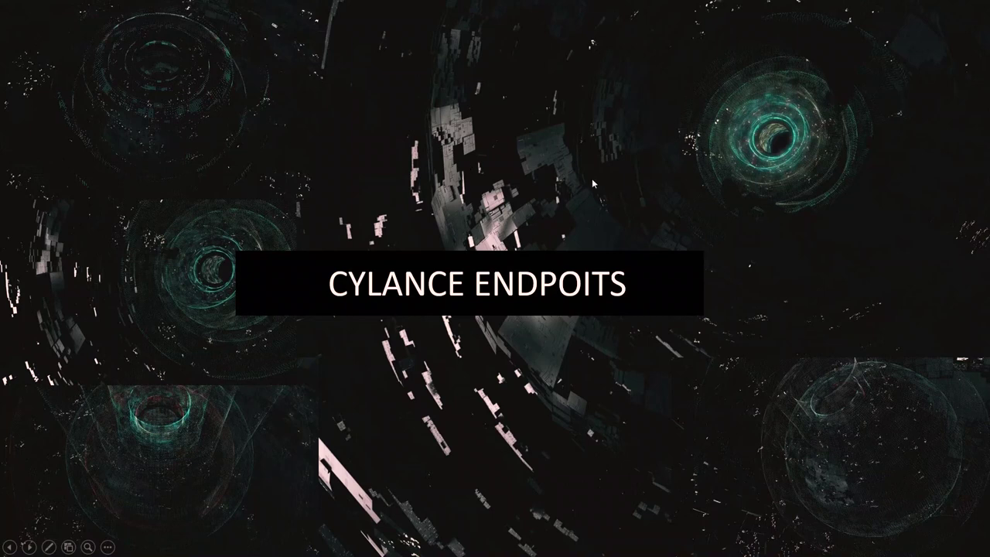
Navigate from the ENDPOINTS folder to __NAB\C4D and select CV-ParametricSelectionTag_v1_0_0
key(alt+Tab)
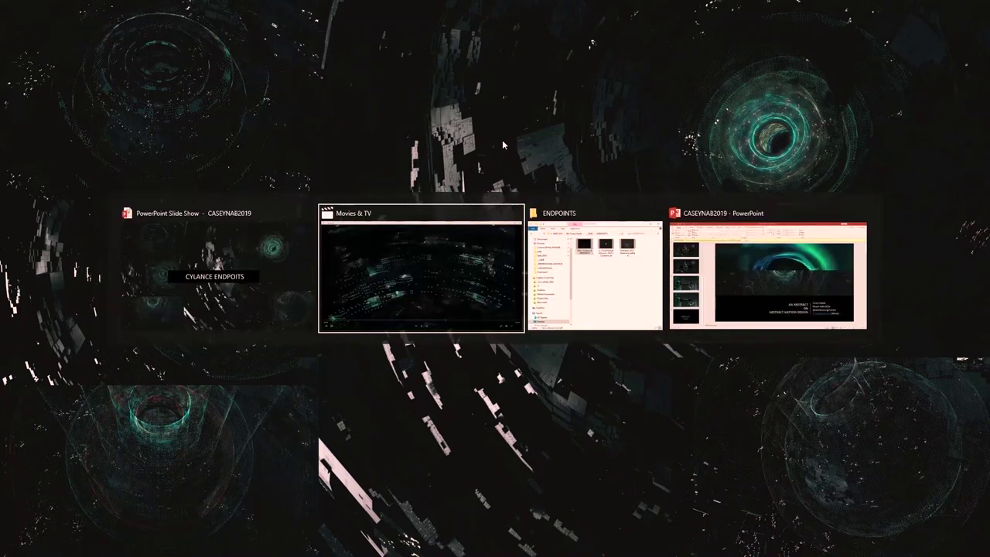
click(528, 208)
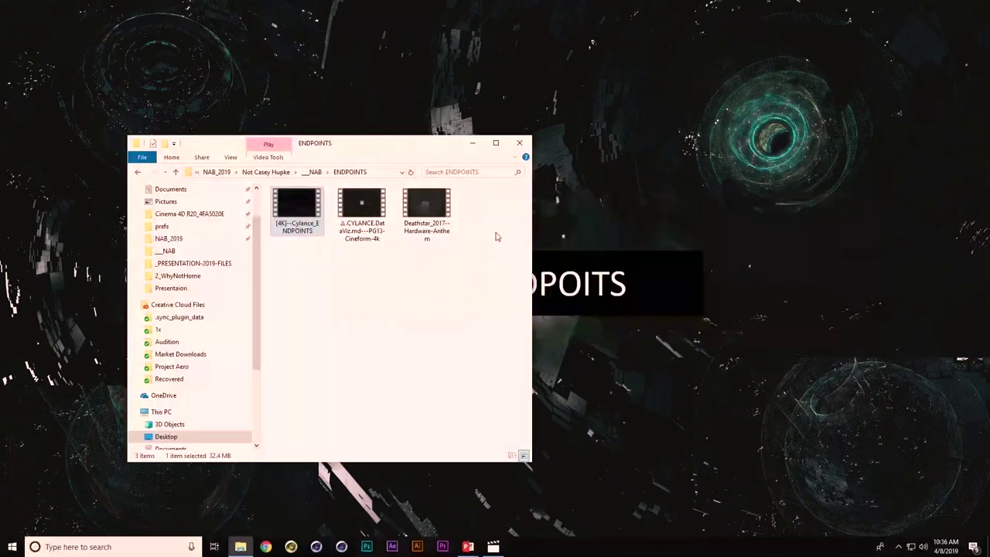
click(312, 172)
double_click(313, 205)
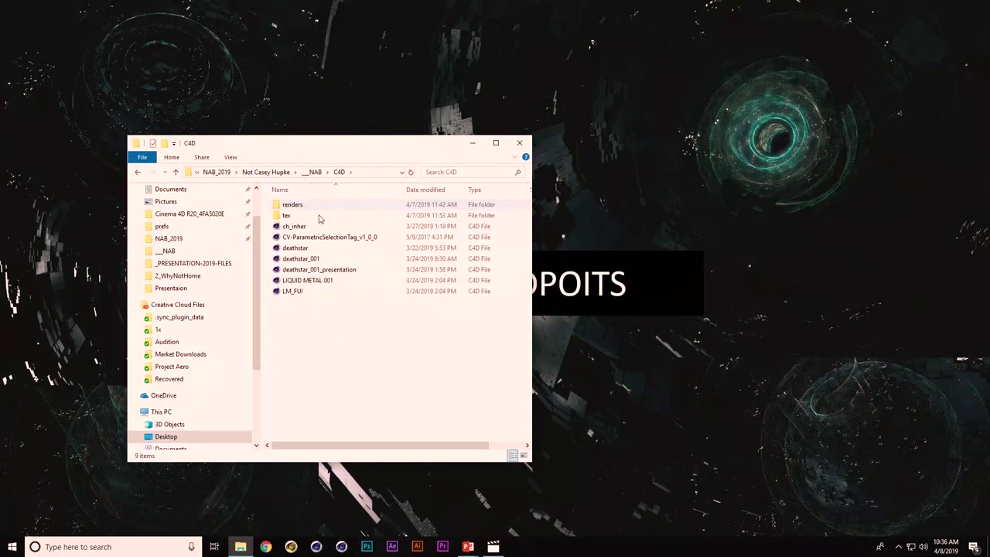
click(351, 238)
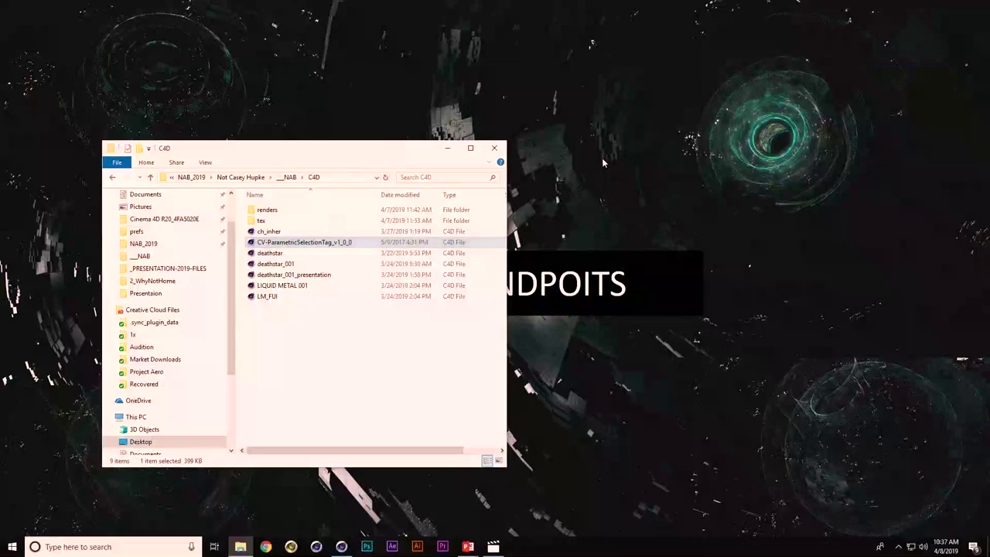
key(alt+Tab)
key(alt+Tab)
key(alt+Tab)
key(alt+Tab)
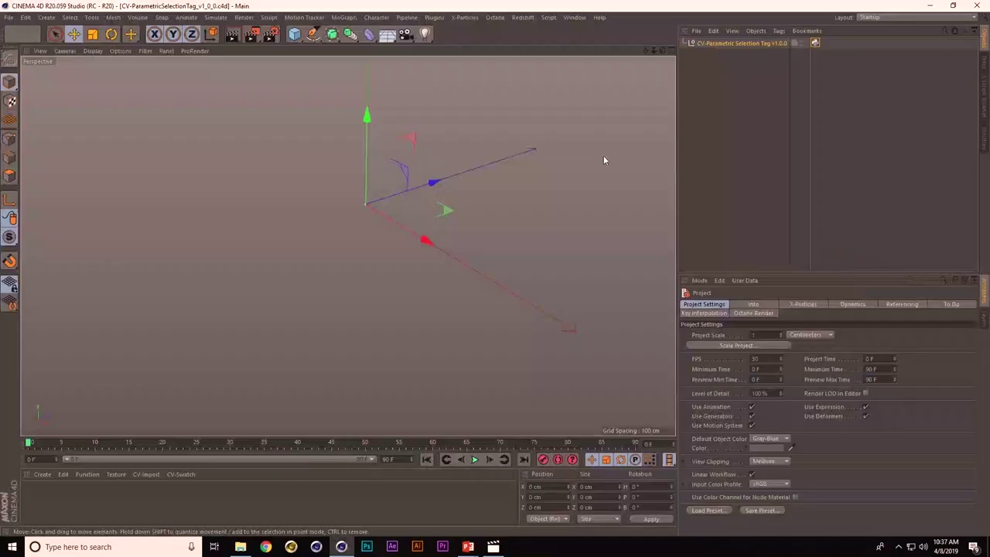
Create a Sphere through Commander ('sph') and move the Python selection tag onto it
key(shift+c)
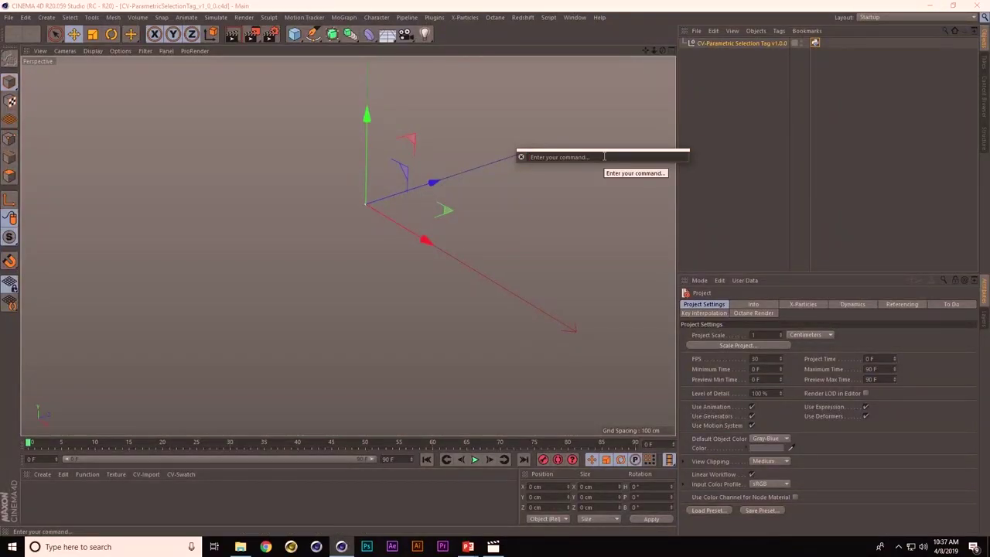
text(sph)
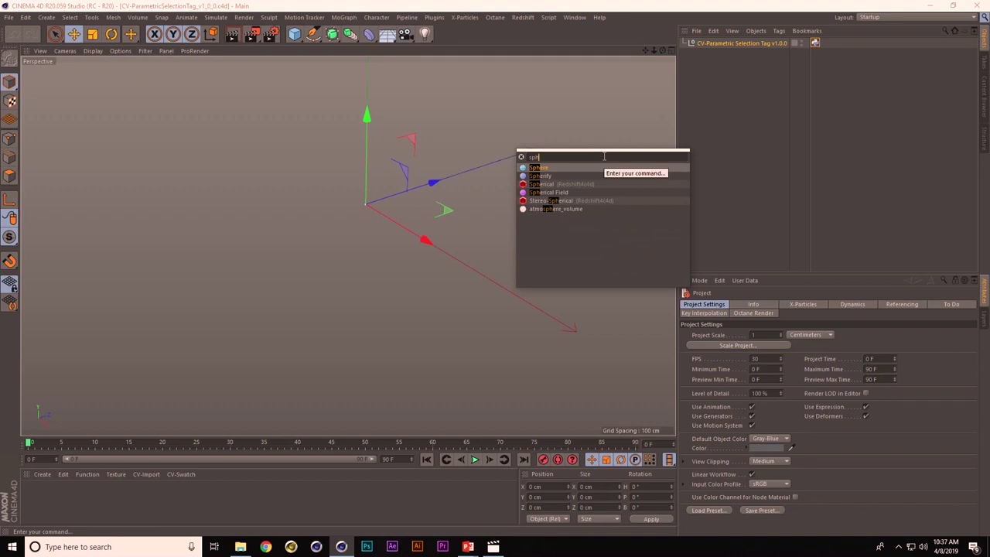
key(Return)
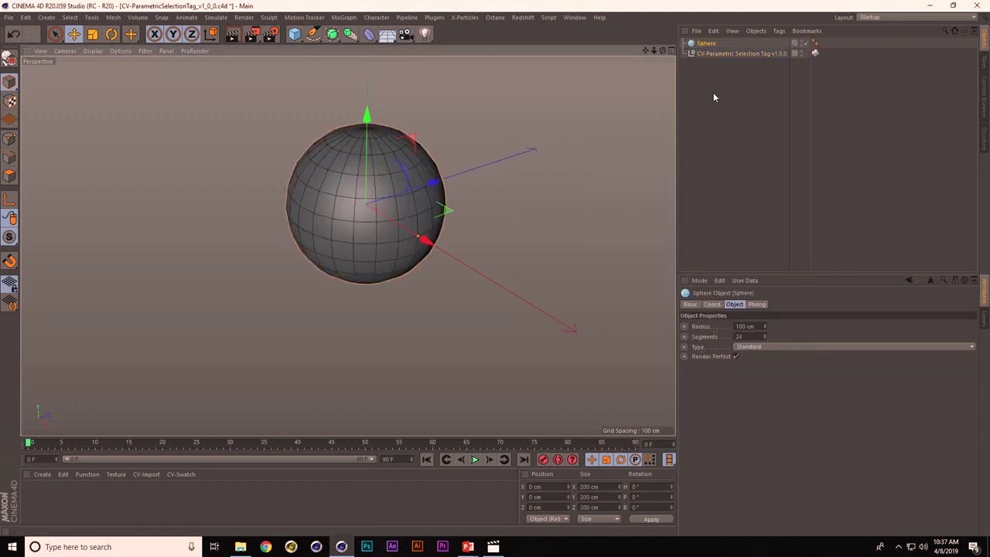
drag(816, 55, 710, 48)
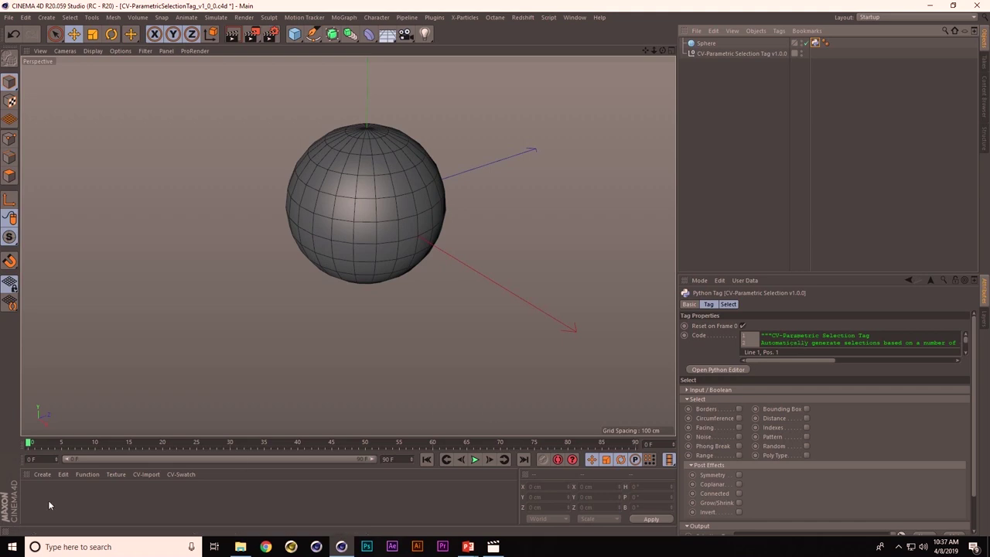
Add a Parametric polygon selection tag to the Sphere and review its settings
scroll(705, 438, down, 2)
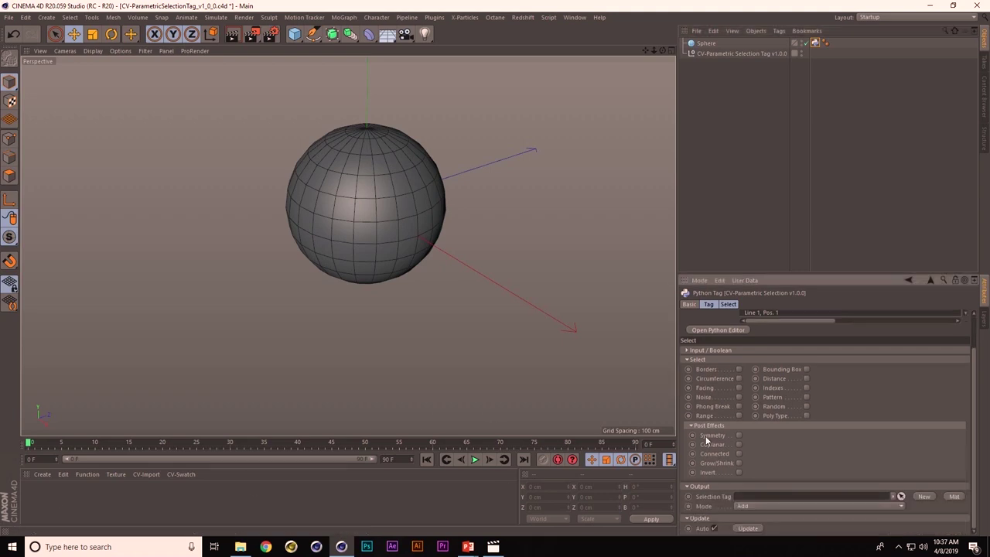
click(923, 496)
click(826, 45)
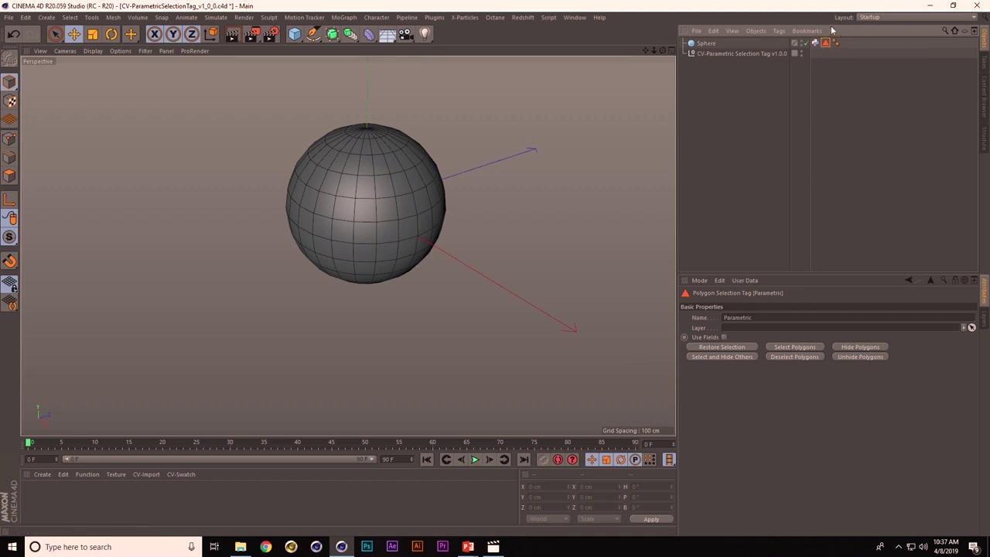
click(815, 44)
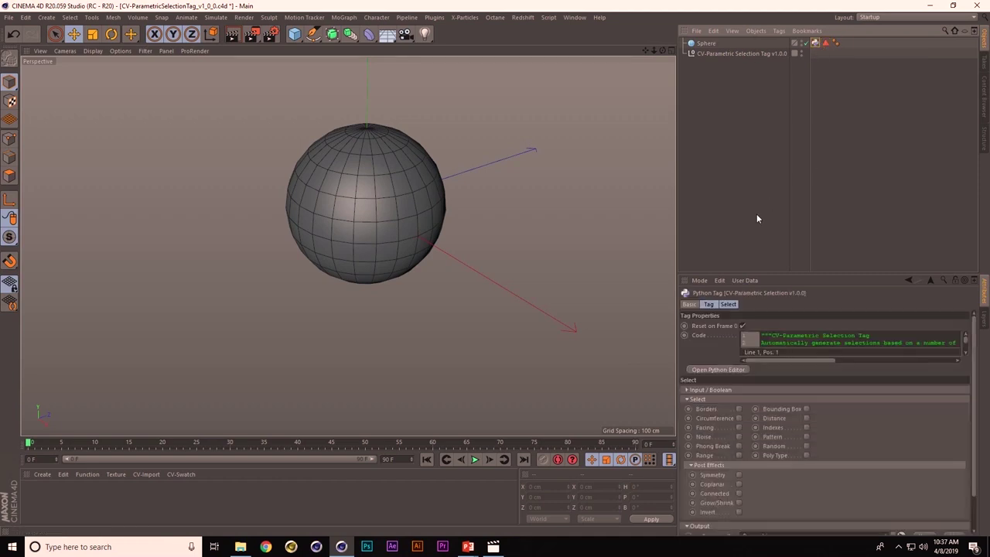
Apply a saturated cyan material to the Sphere, restricted to the Parametric selection
double_click(33, 500)
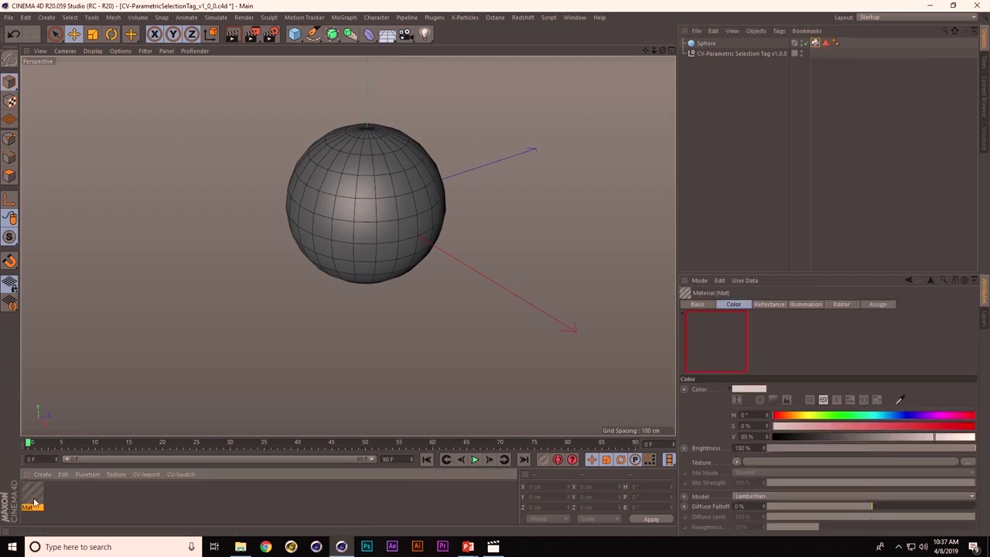
click(877, 415)
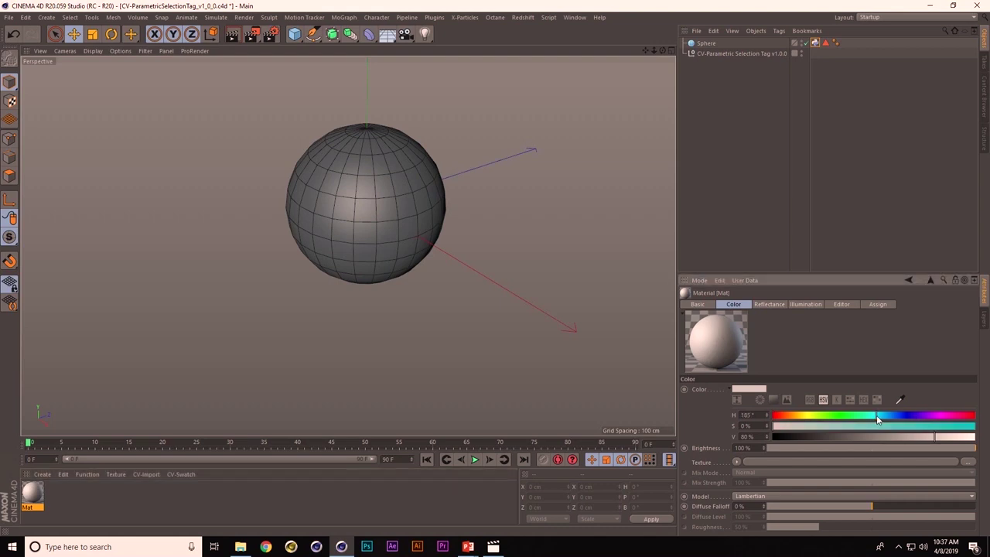
drag(878, 426, 989, 422)
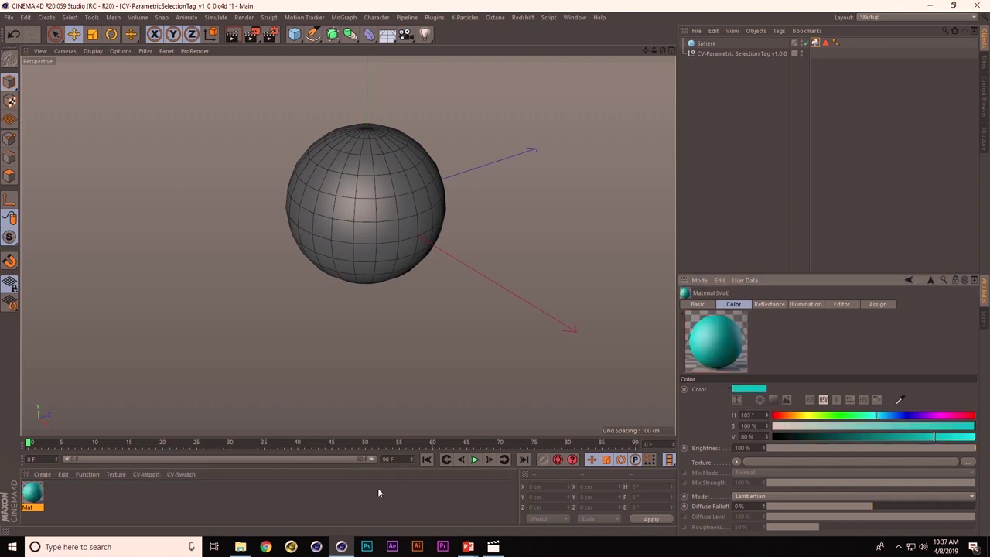
drag(34, 492, 704, 45)
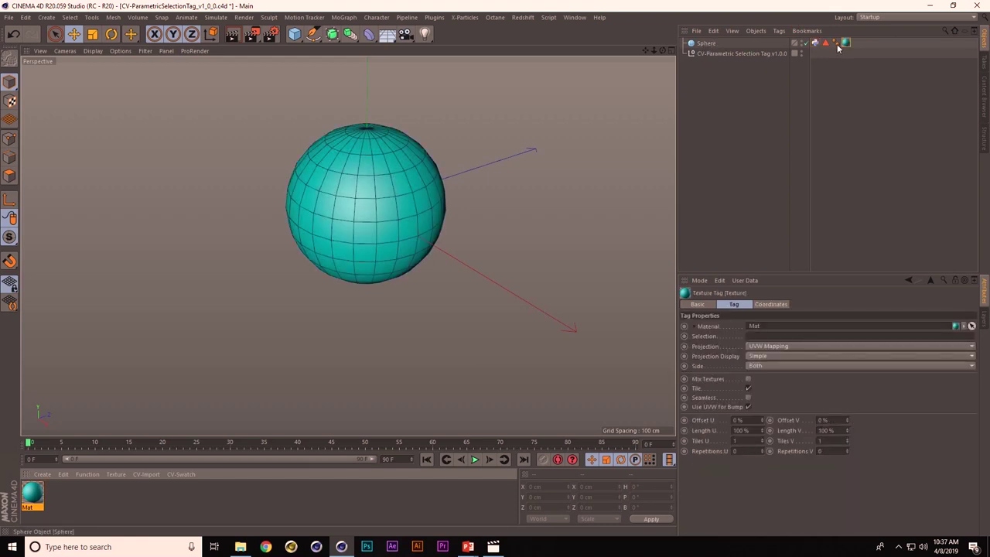
drag(825, 43, 759, 345)
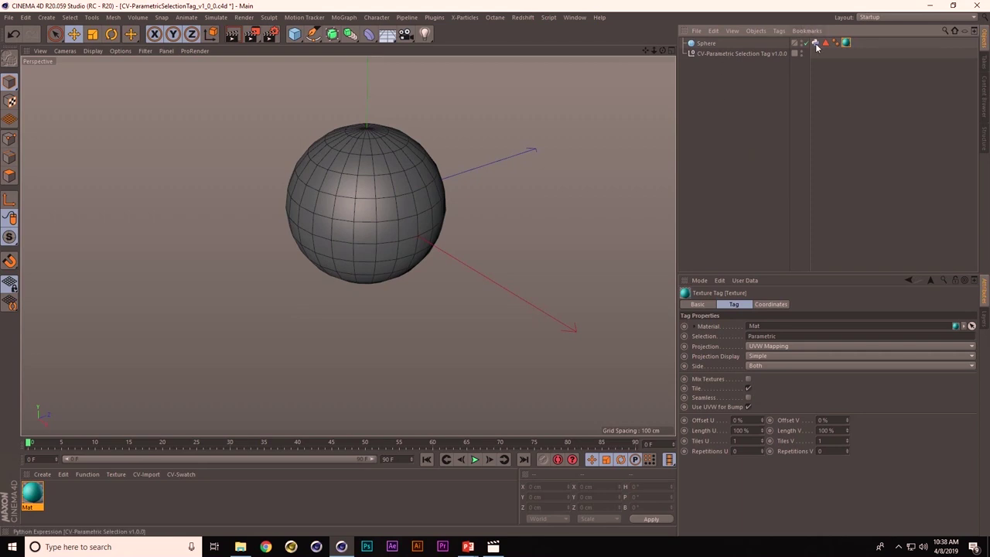
click(778, 55)
Delete the leftover CV-Parametric Selection Tag object and save as 'ds_001Final_024v_client edit'
key(Delete)
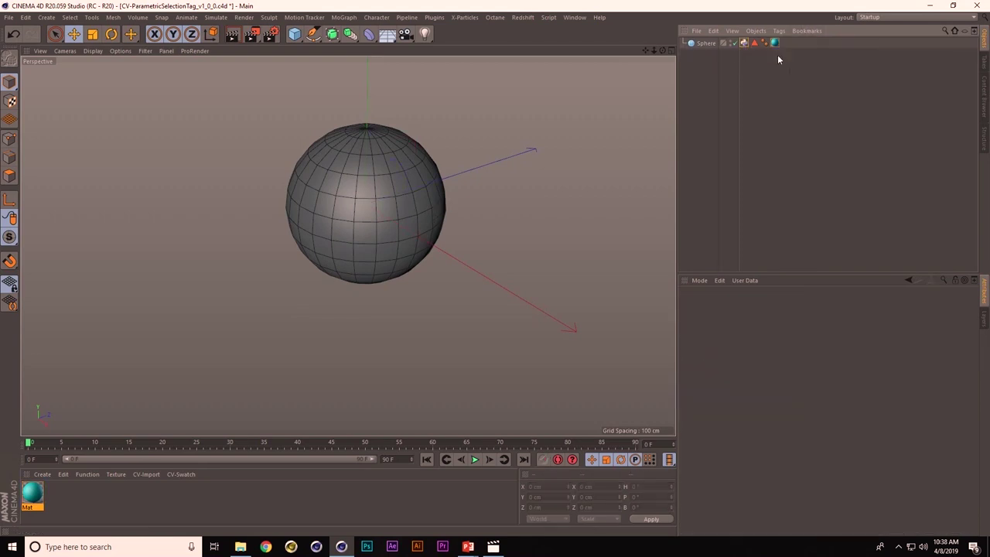
key(ctrl+shift+s)
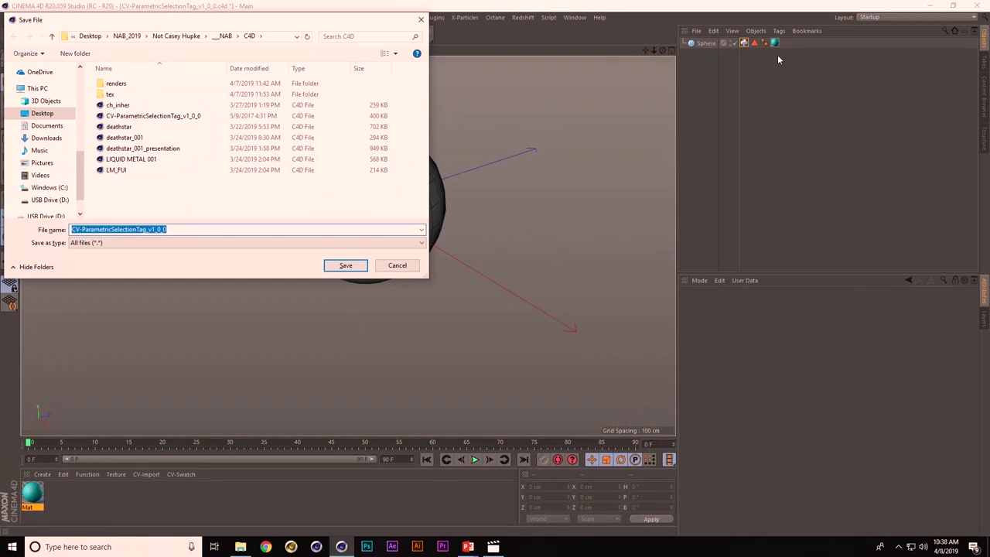
text(de)
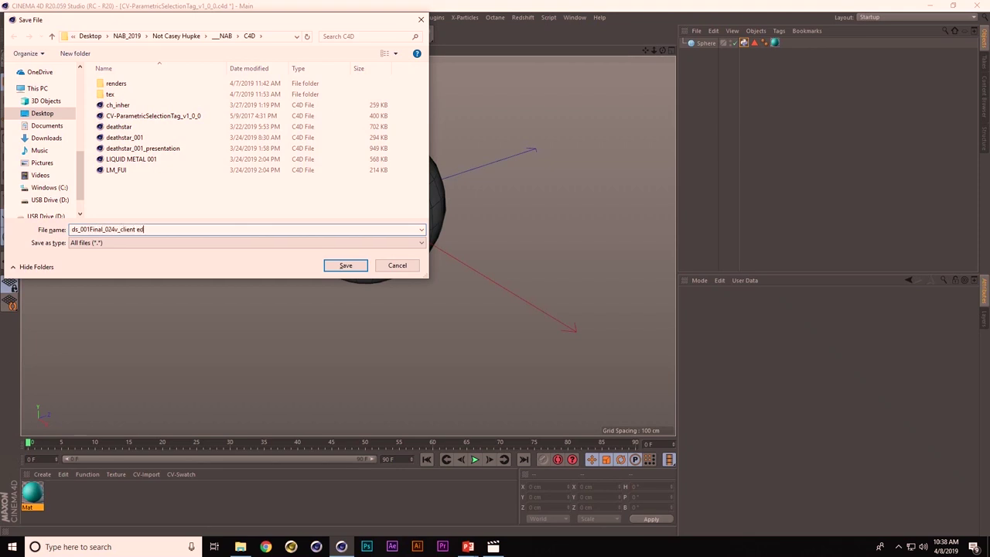
text(it)
key(Return)
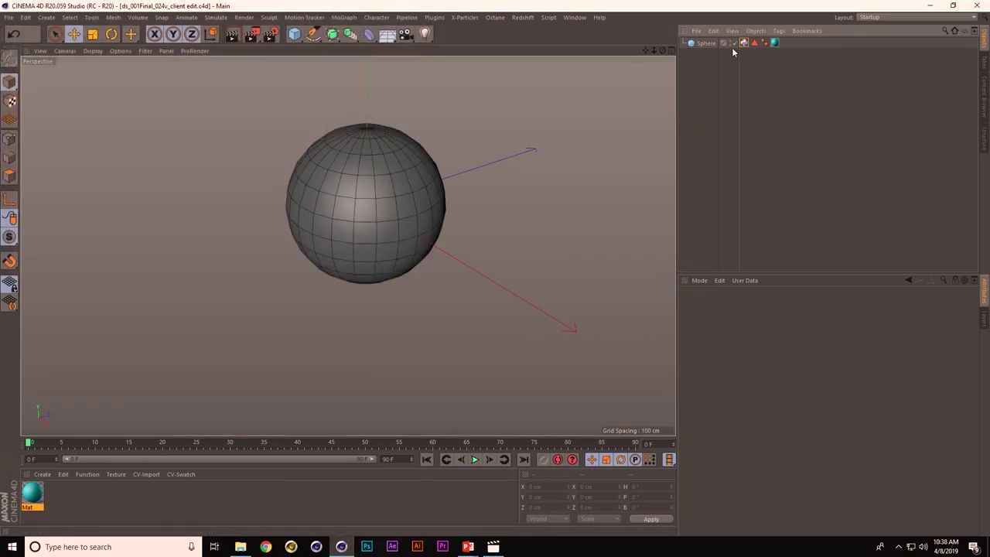
Make the Sphere editable, relink its material to the Parametric selection, and select by Circumference
click(744, 42)
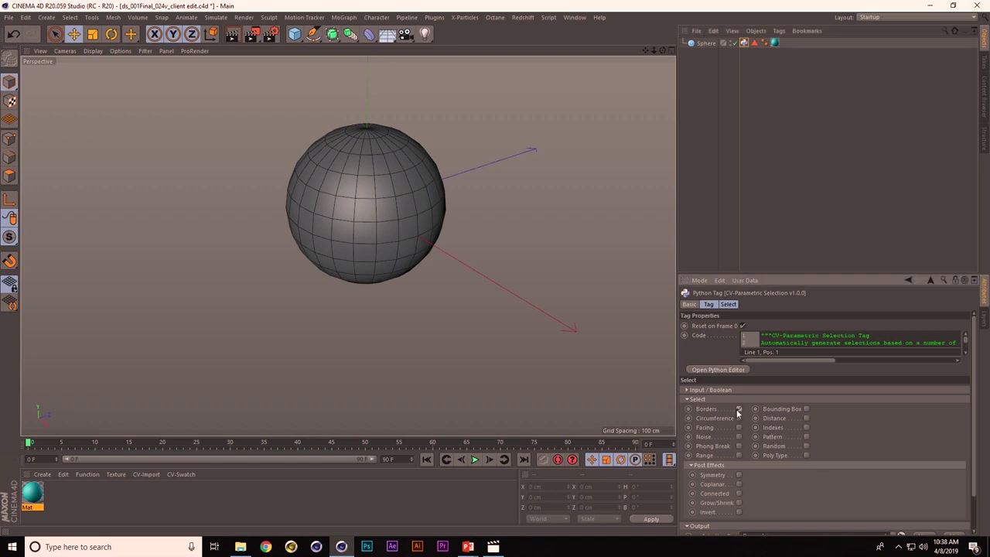
click(703, 43)
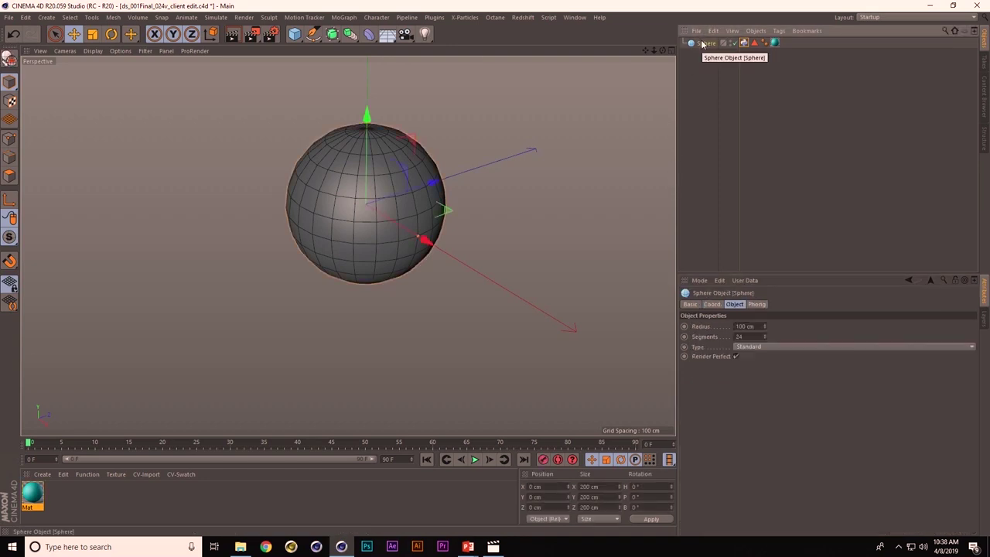
key(c)
click(745, 43)
drag(764, 43, 762, 341)
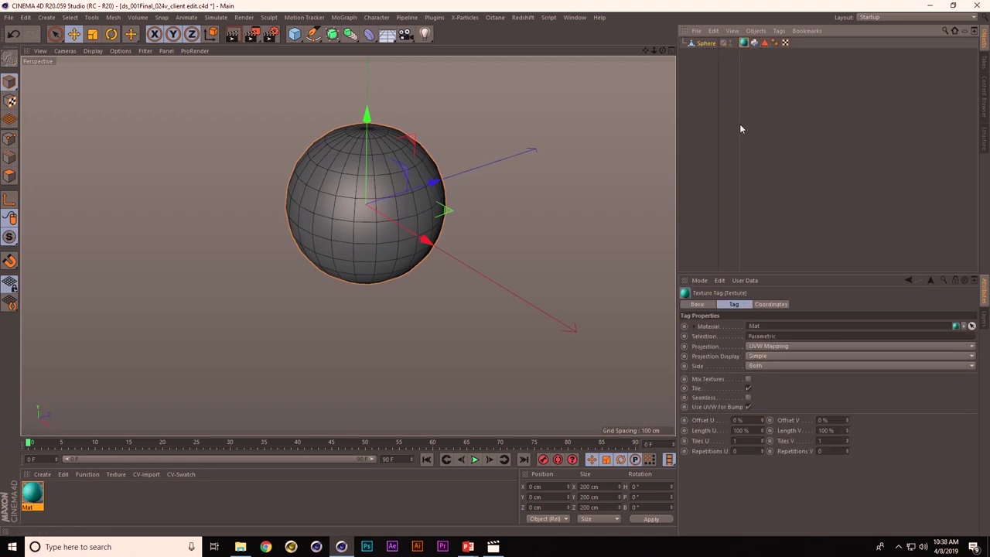
click(754, 43)
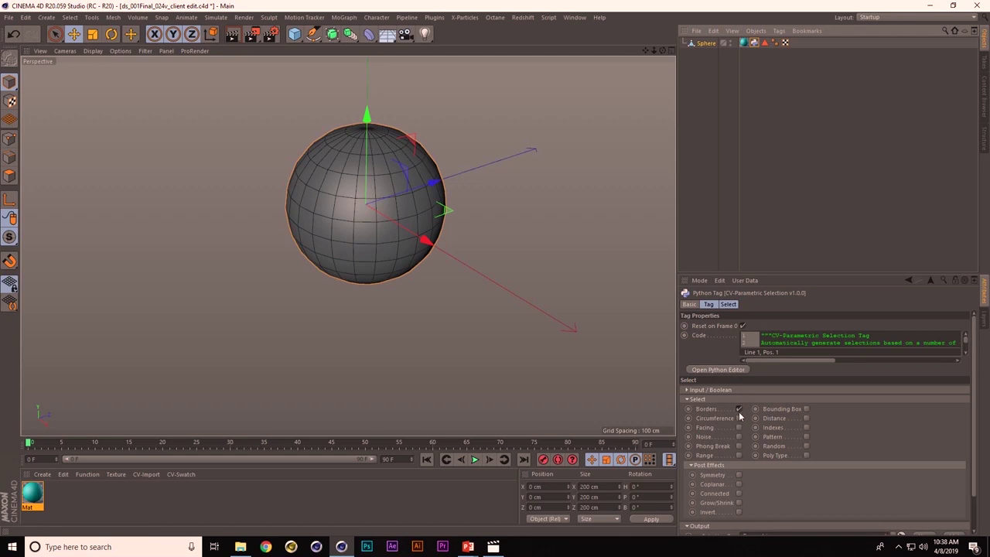
click(739, 418)
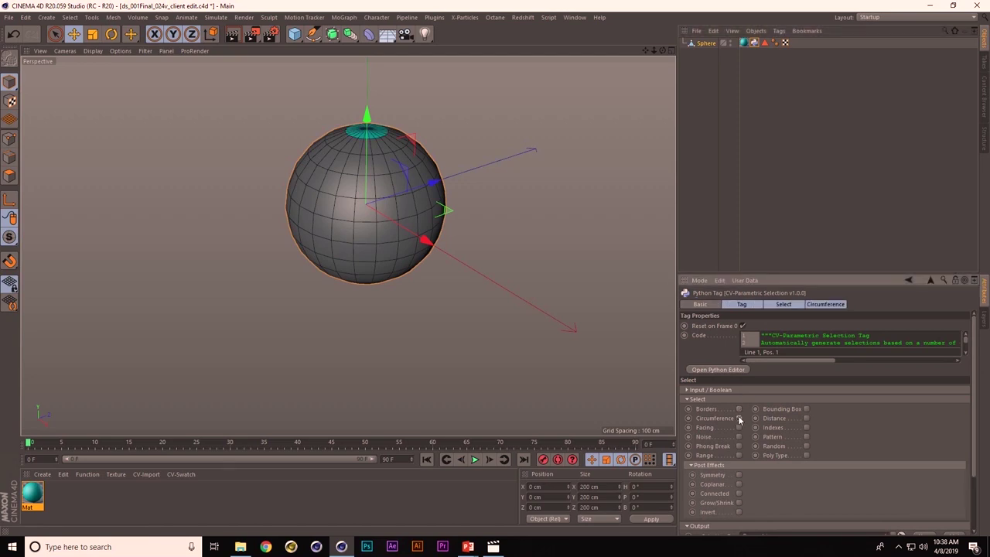
Narrow the circumference range to about 75–84 cm, then turn Circumference selection off
click(826, 304)
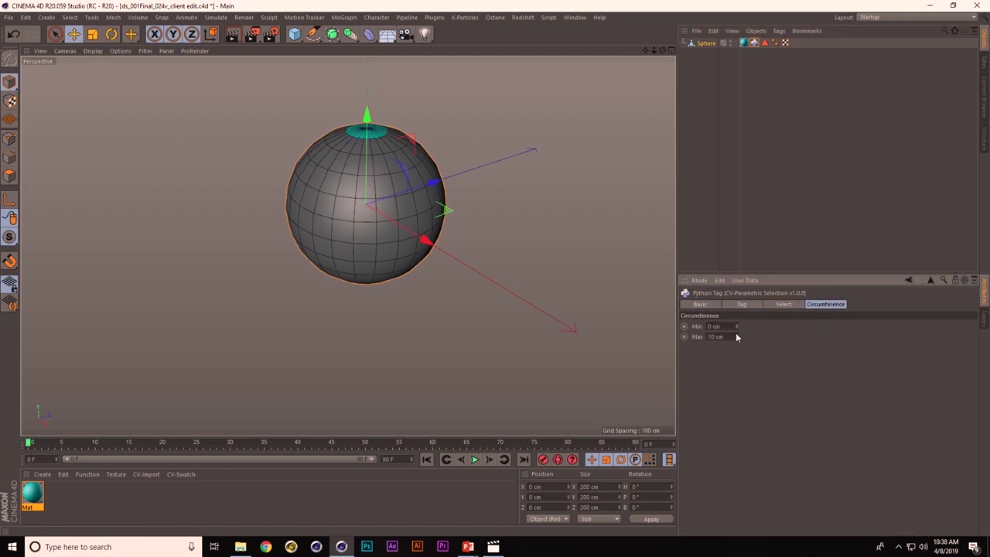
drag(736, 336, 742, 293)
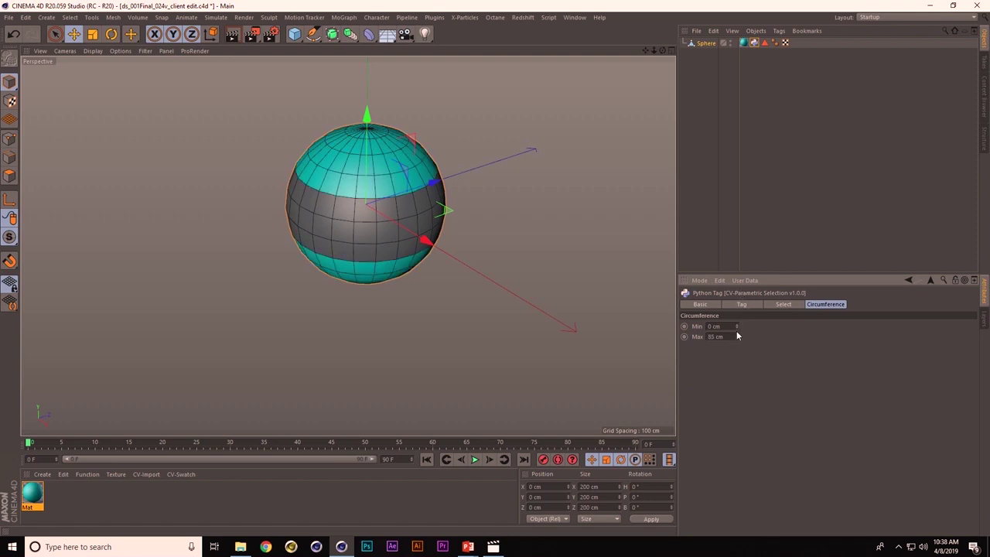
drag(738, 340, 735, 302)
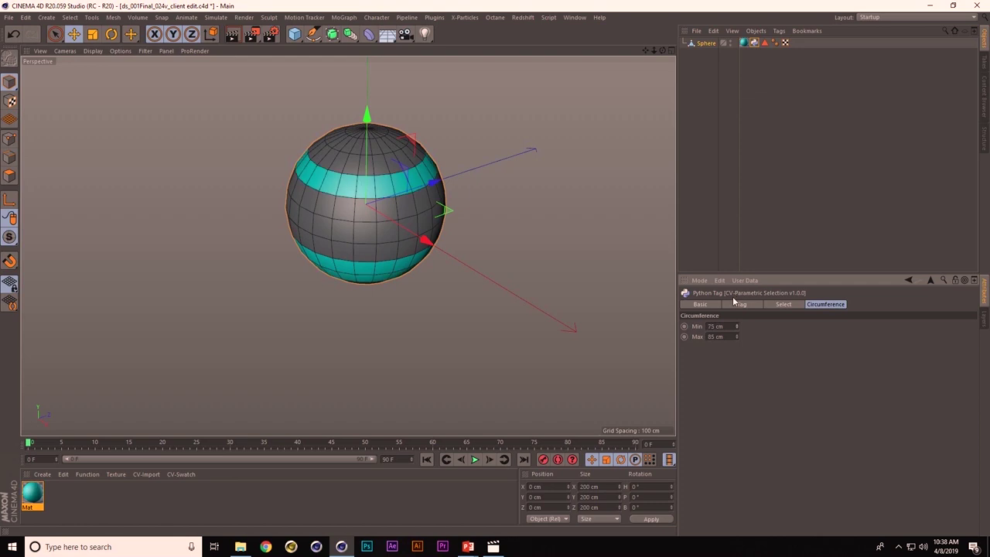
mouse_move(738, 337)
mouse_down()
mouse_move(738, 347)
mouse_move(733, 340)
mouse_up()
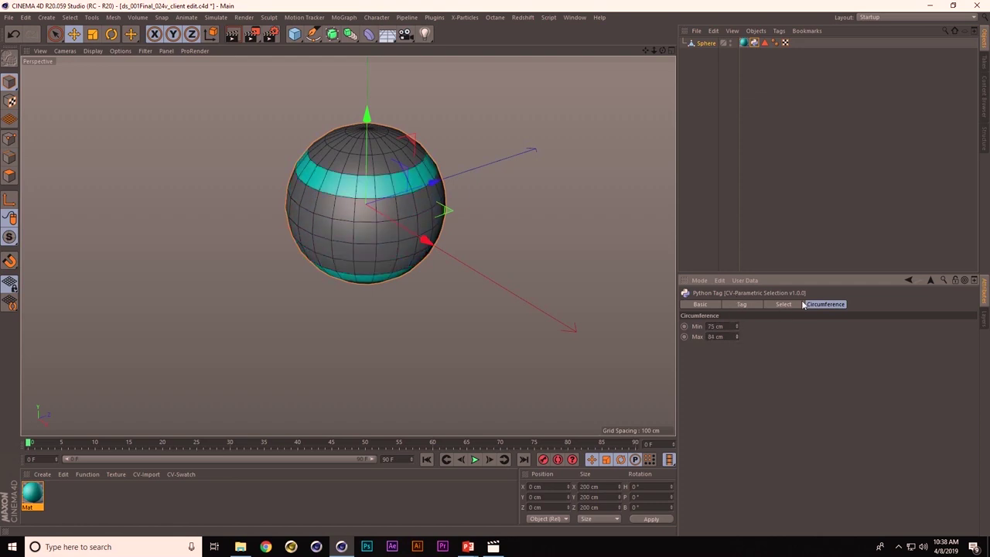
click(783, 303)
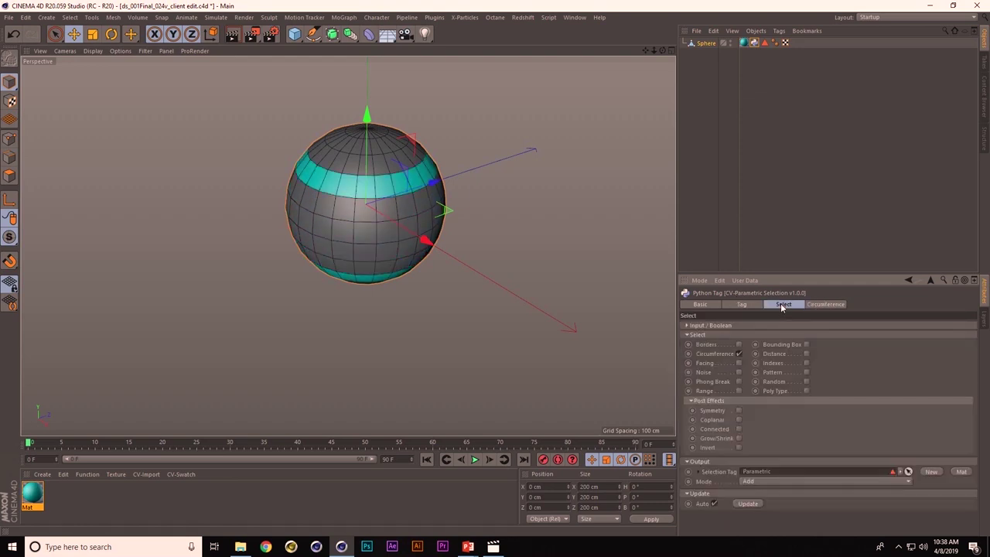
click(739, 354)
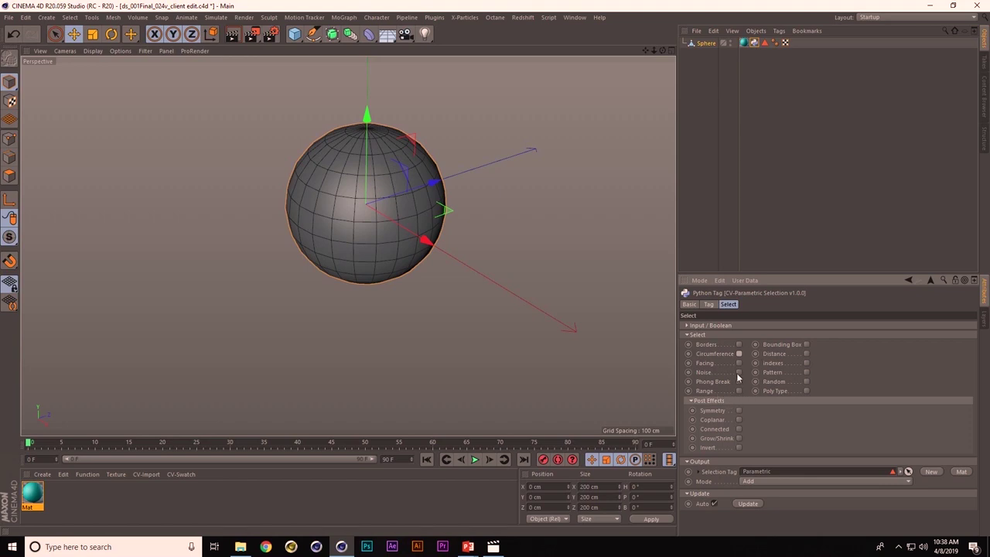
Enable noise selection on the sphere's polygons and lower the noise Bias to 36%
click(739, 372)
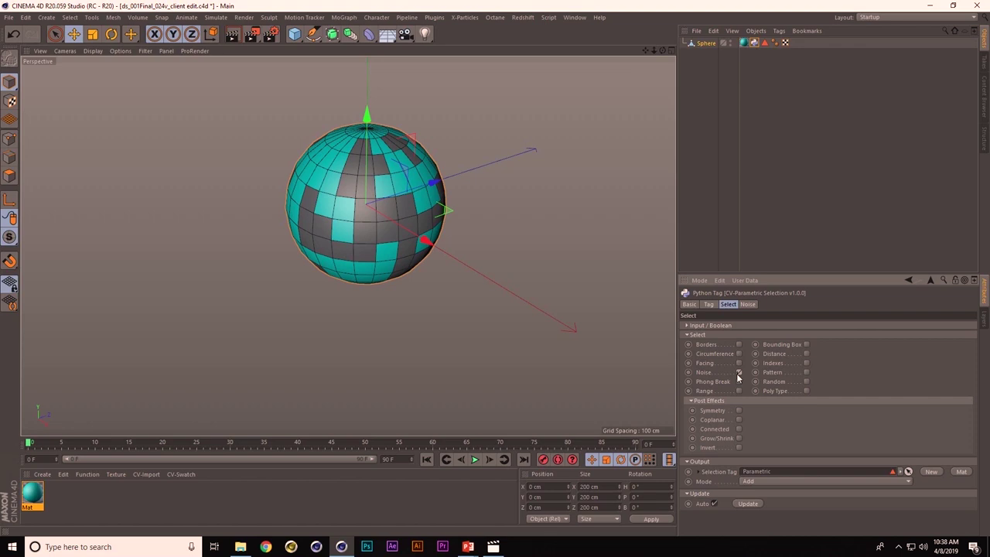
click(714, 372)
click(747, 305)
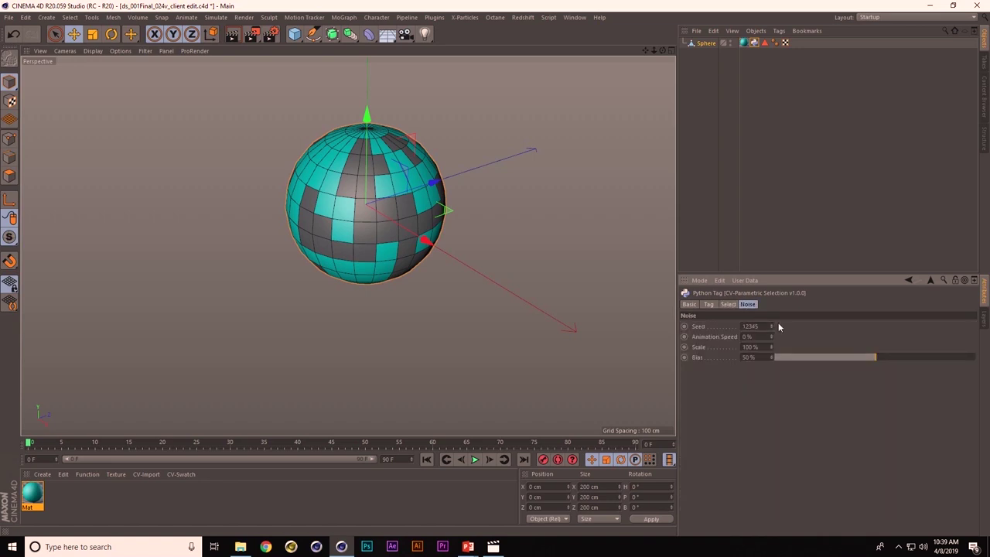
mouse_move(864, 357)
mouse_down()
mouse_move(819, 361)
mouse_move(849, 358)
mouse_up()
alt+drag(312, 228, 436, 183)
key(alt+Tab)
key(alt+Tab)
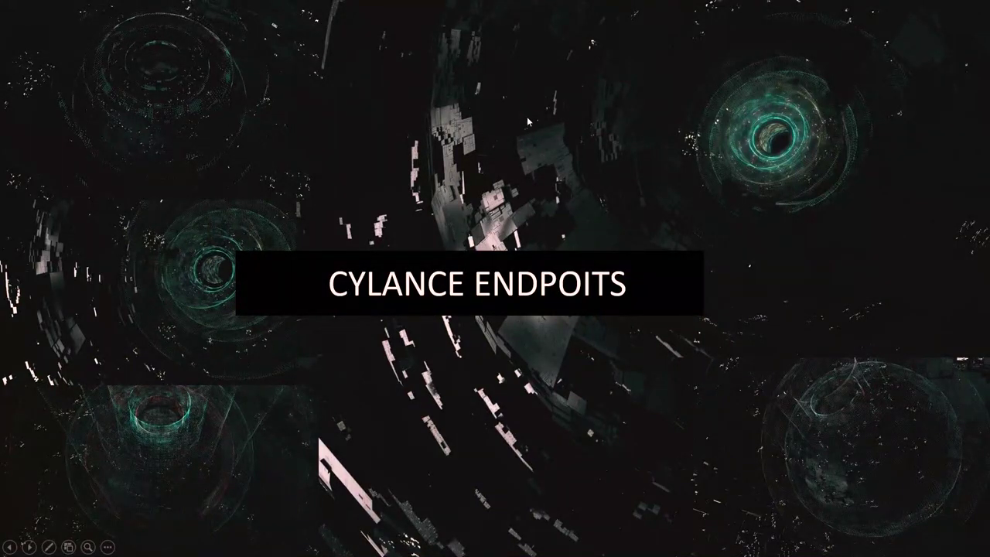
key(alt+Tab)
alt+drag(390, 180, 358, 214)
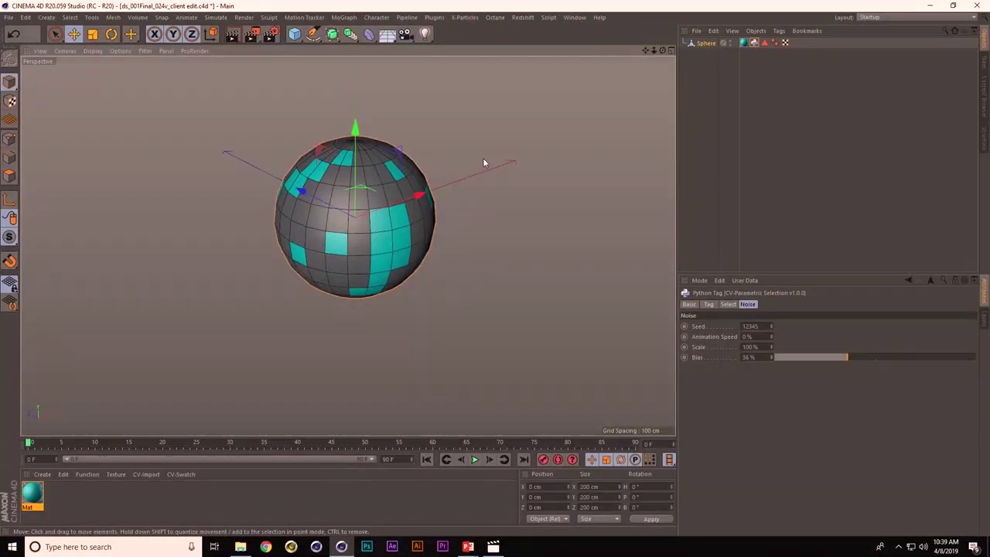
Add a PolyFX object through Commander and parent it under the Sphere
key(shift+c)
text(o)
key(BackSpace)
text(polyf)
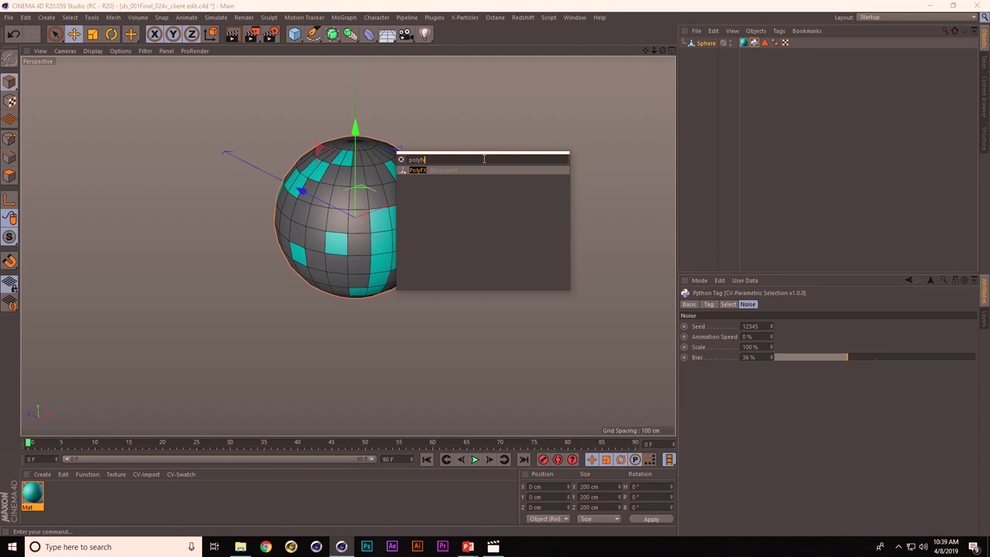
key(Return)
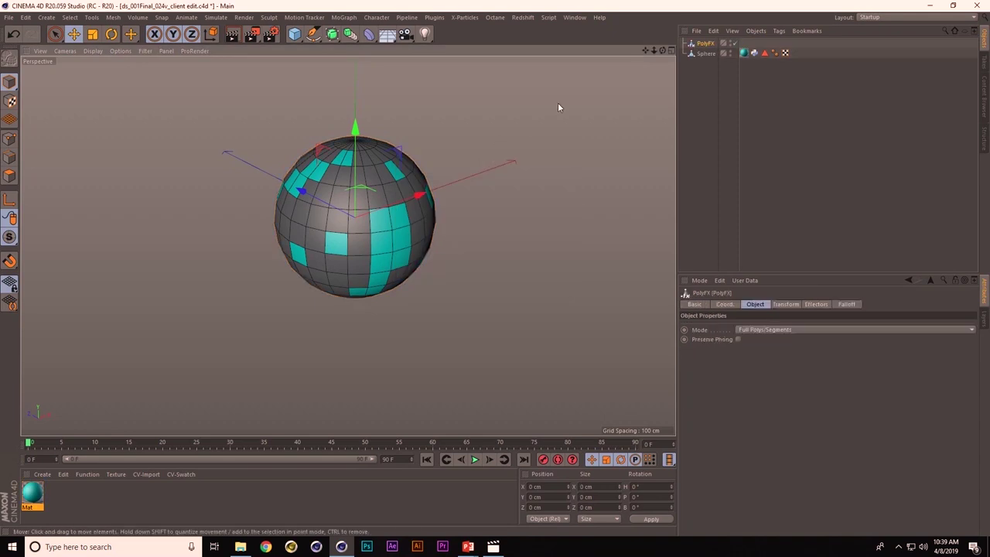
drag(698, 45, 707, 55)
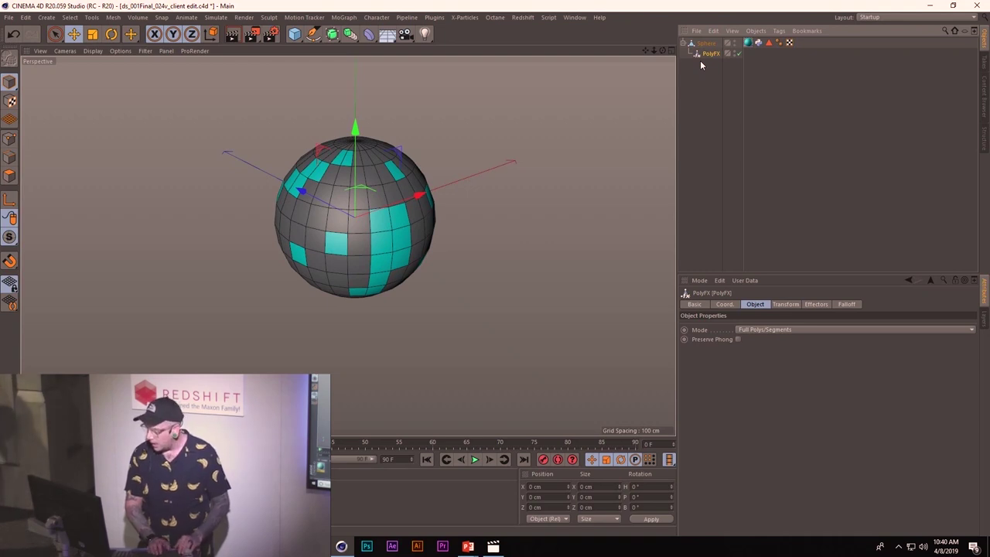
Add a Plain effector through Commander and nest it under PolyFX
key(shift+c)
text(plain)
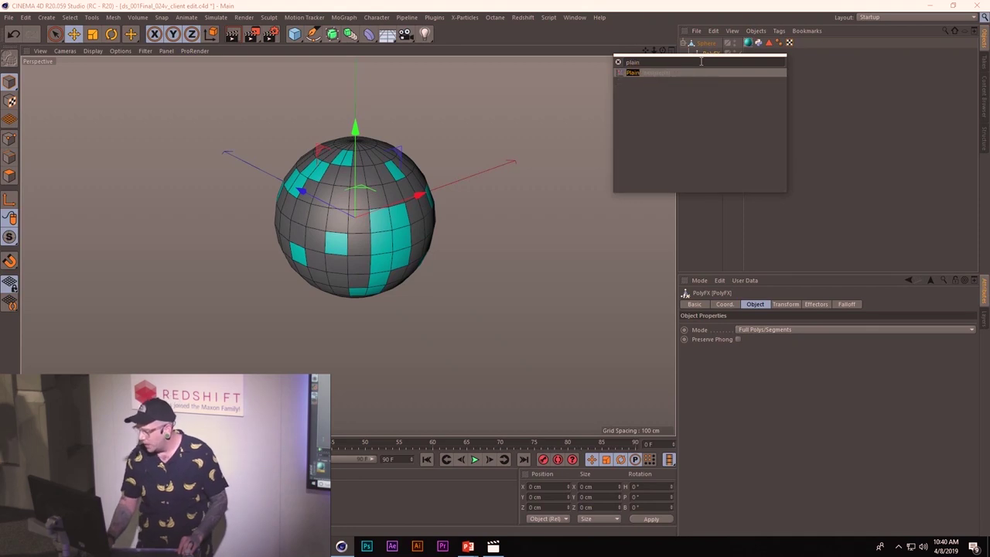
key(Return)
drag(705, 62, 556, 112)
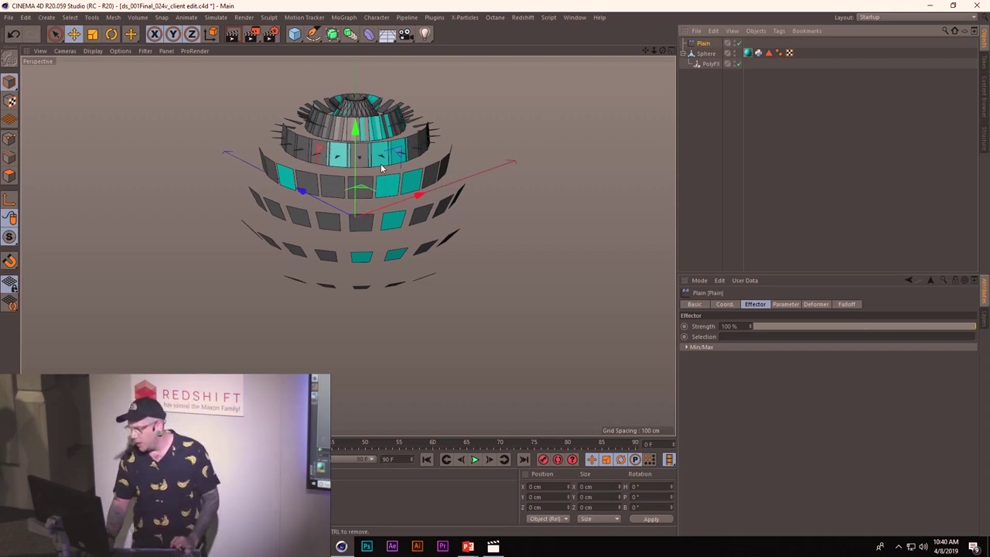
drag(709, 44, 717, 63)
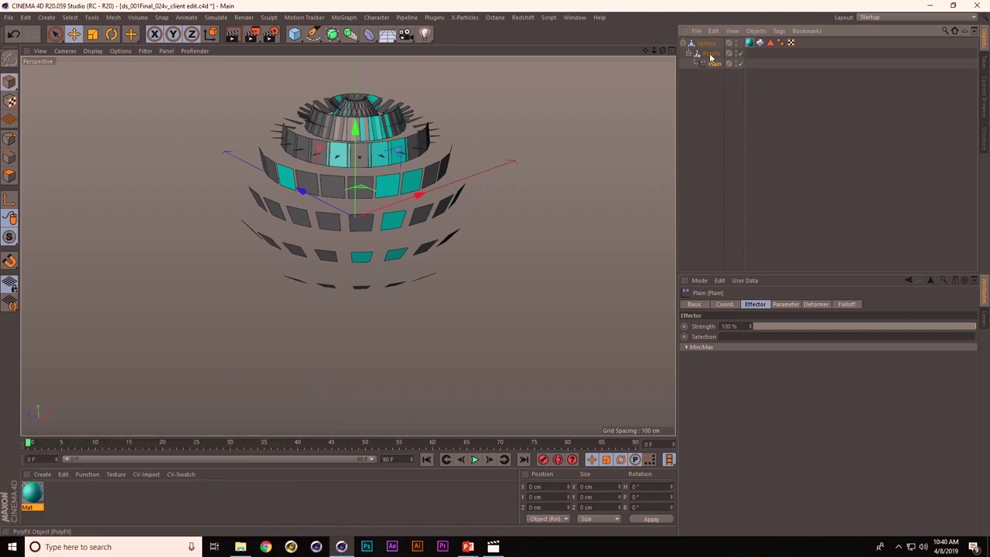
Make the Plain effector use Absolute scale instead of position, then disable it
click(785, 304)
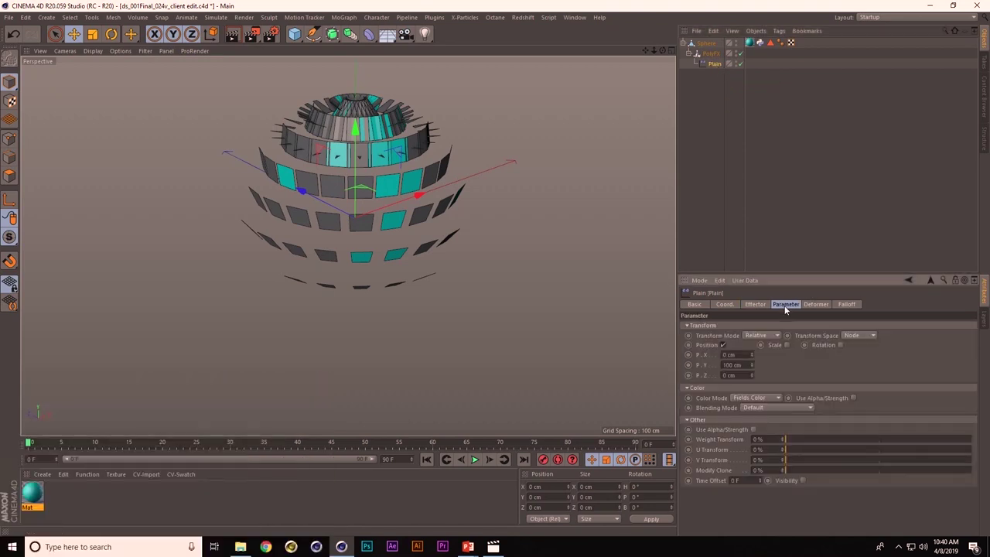
click(722, 345)
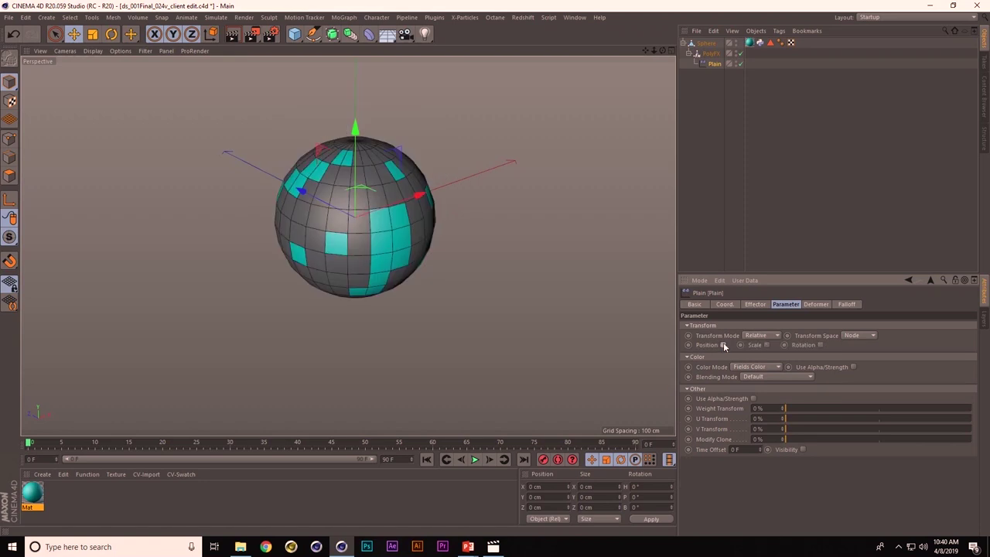
click(766, 344)
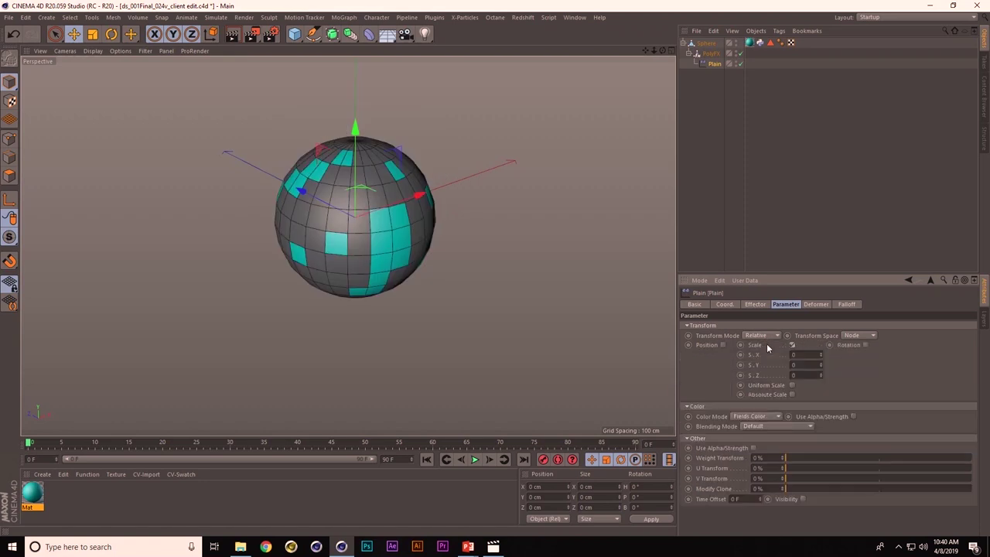
click(762, 335)
click(758, 357)
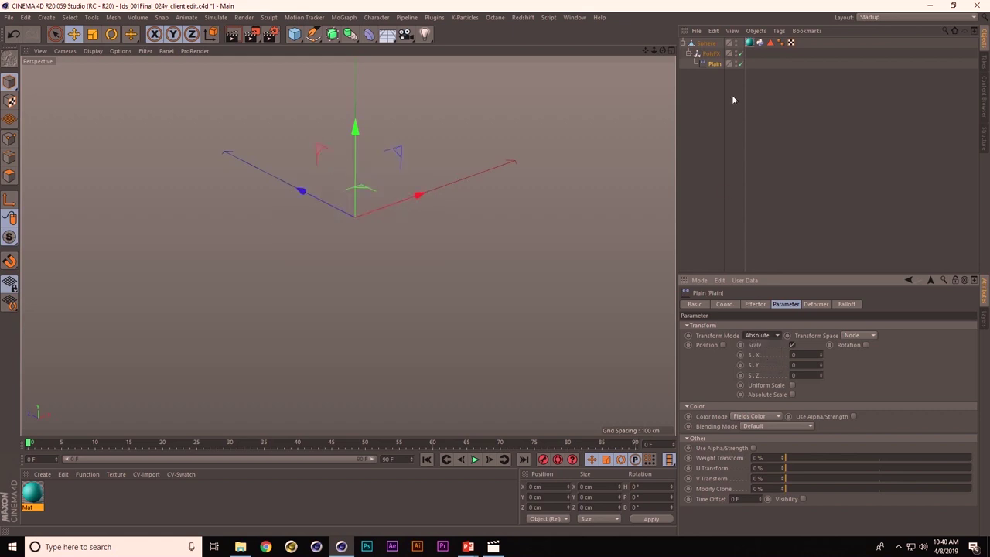
click(848, 304)
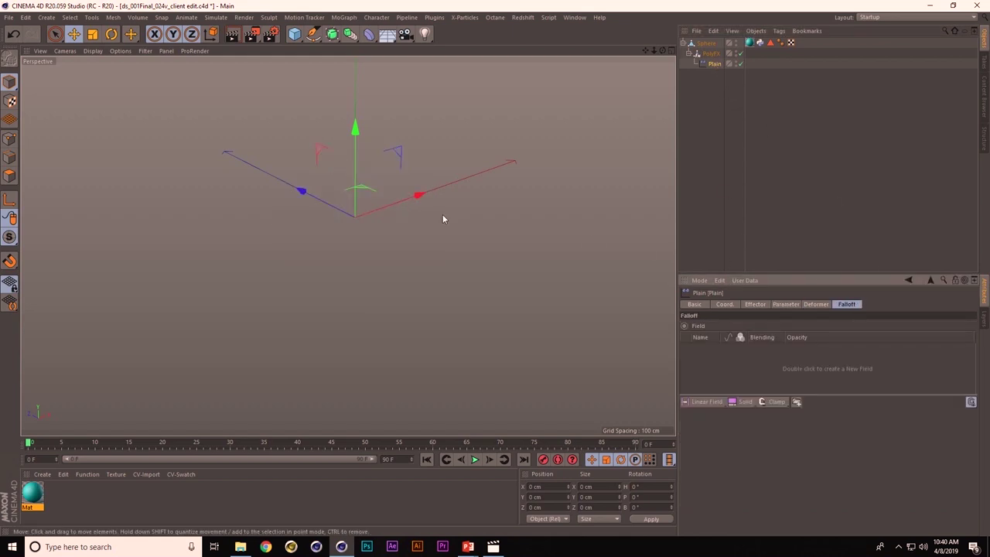
click(742, 62)
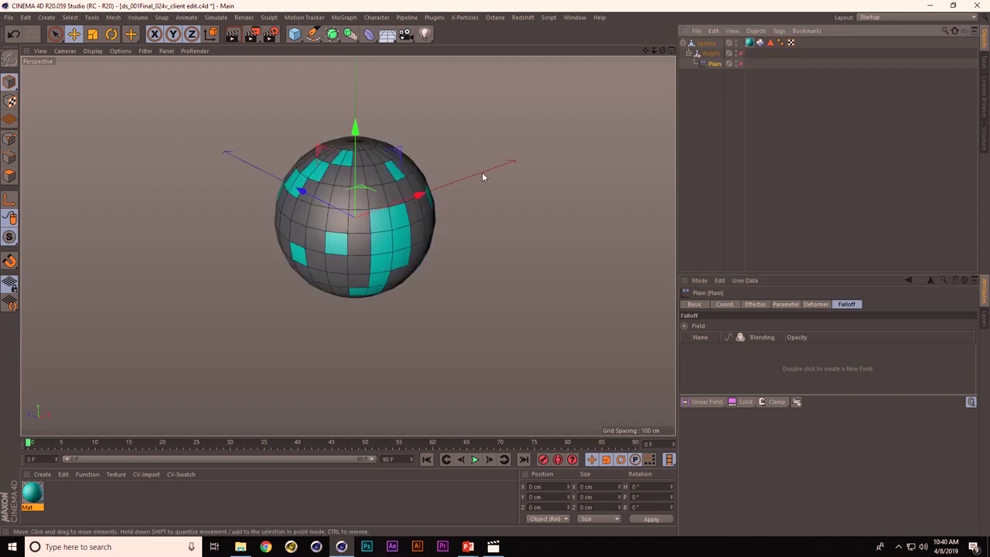
Open and dock Thinking Particles Settings, then add particle groups under All
key(shift+c)
text(thinking)
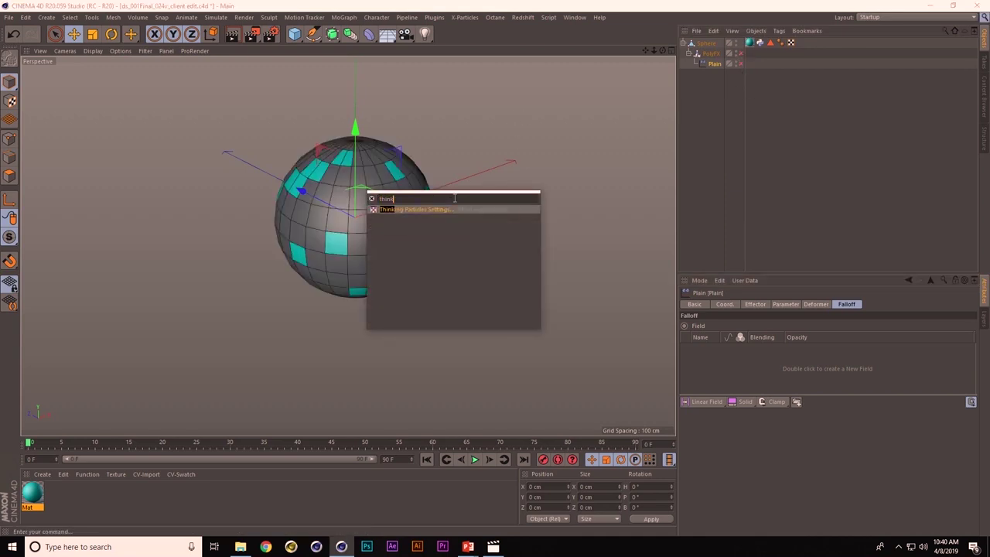
key(Return)
drag(458, 203, 752, 268)
right_click(691, 296)
click(703, 303)
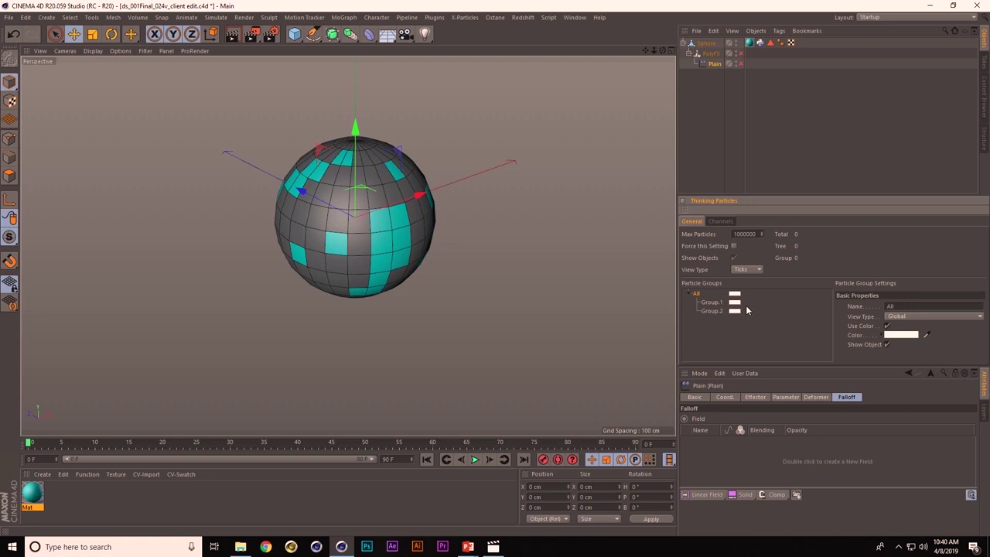
Colour Group.1 magenta (hue 283°) and Group.2 teal (hue 170°, 98% saturation)
click(738, 309)
click(805, 306)
click(801, 316)
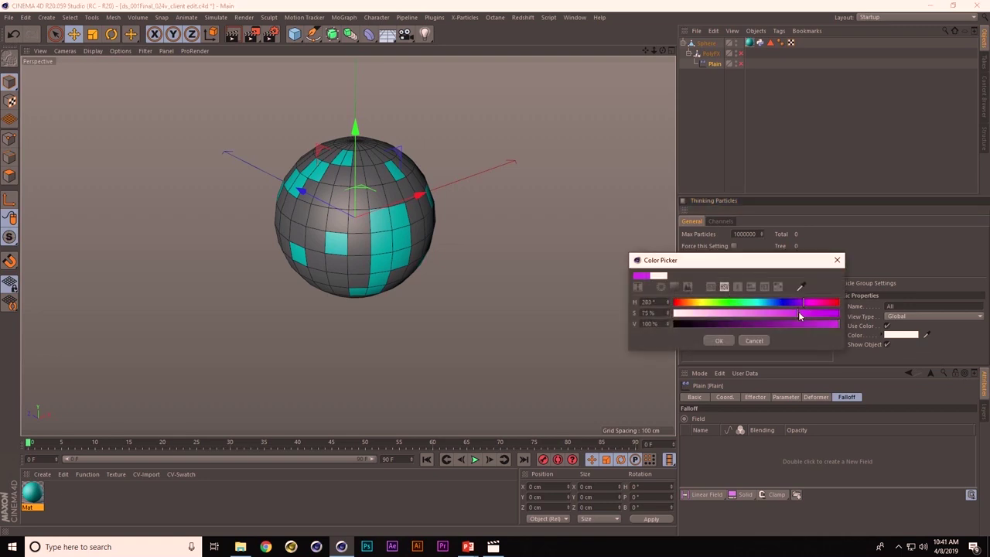
click(718, 340)
click(734, 314)
click(749, 310)
drag(745, 321, 833, 321)
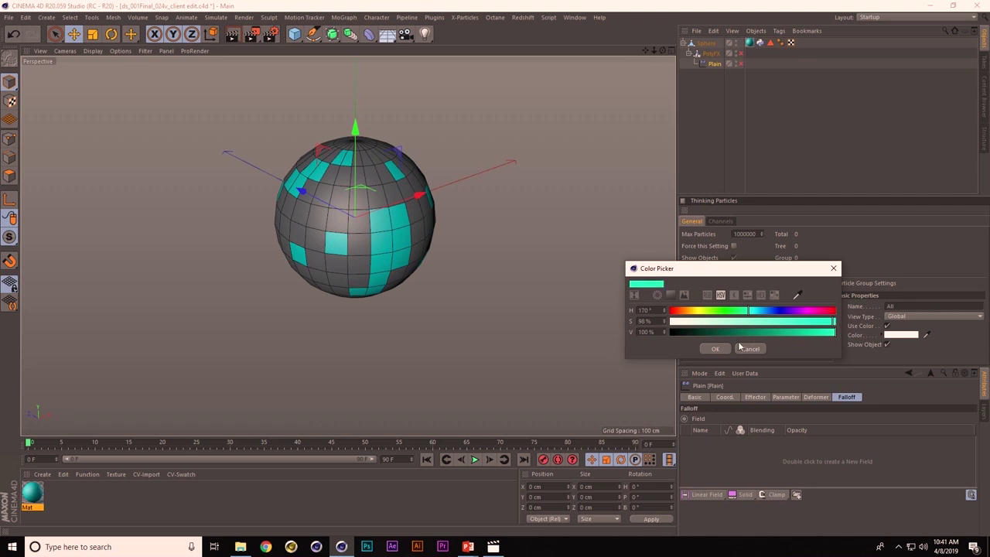
click(716, 348)
alt+drag(398, 251, 362, 203)
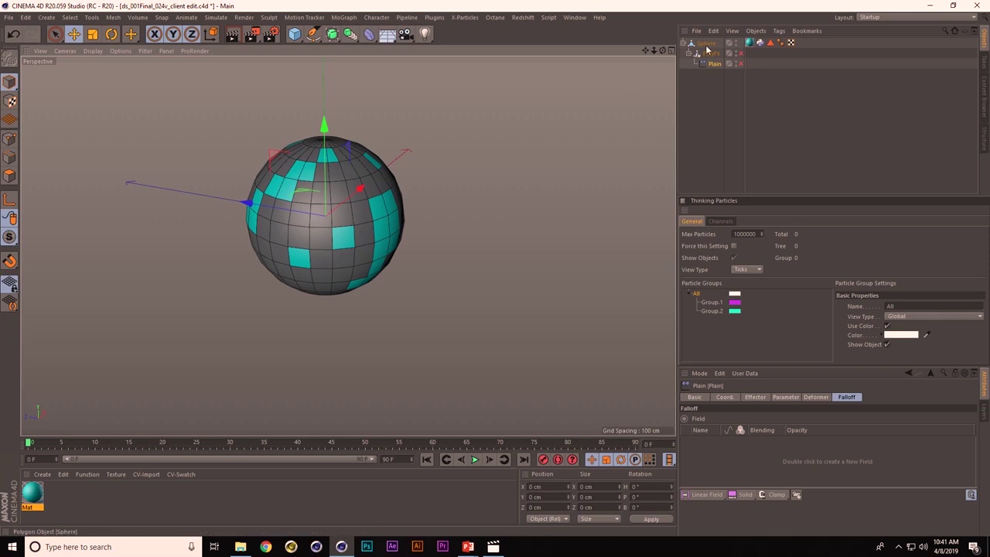
Create a Matrix in Object mode with the Sphere as its source object
key(shift+c)
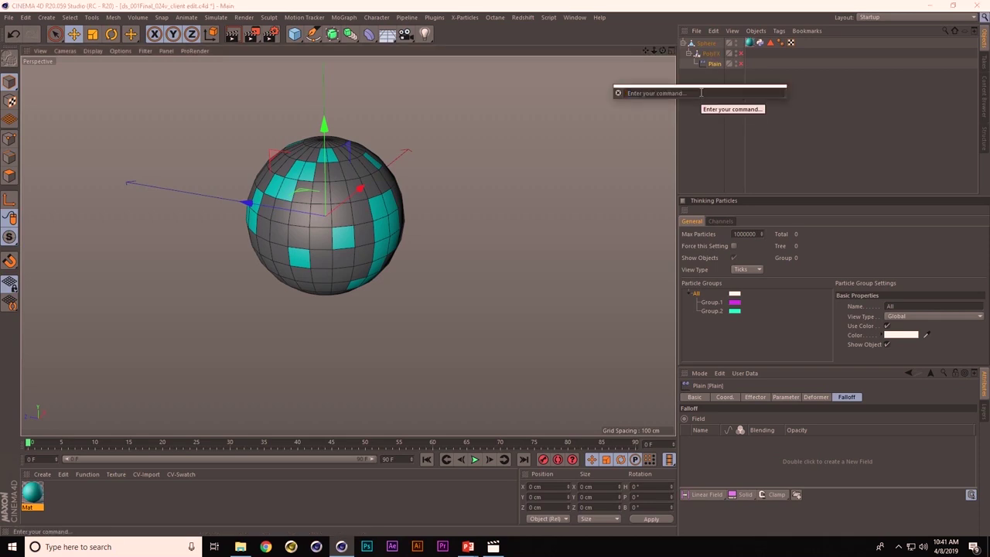
text(matrix)
key(Return)
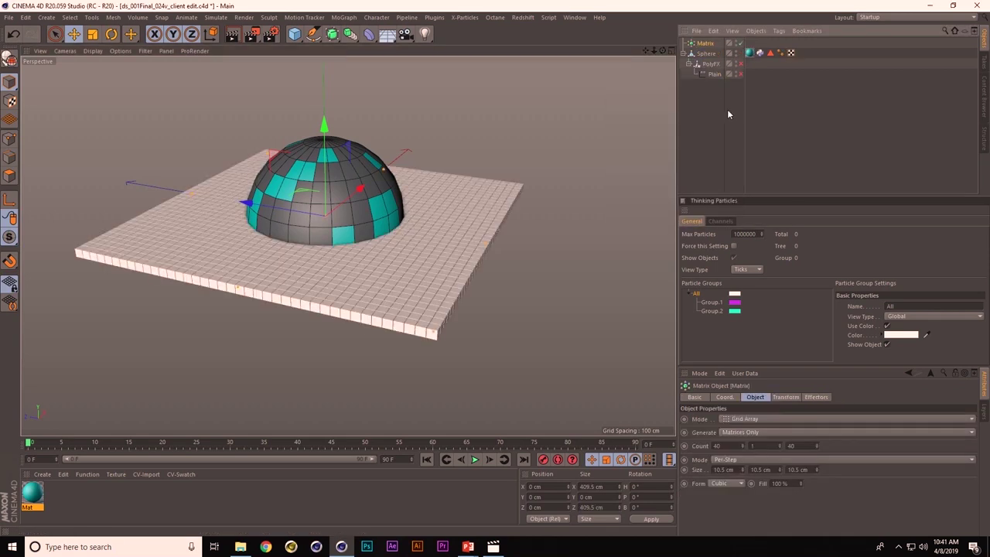
click(748, 420)
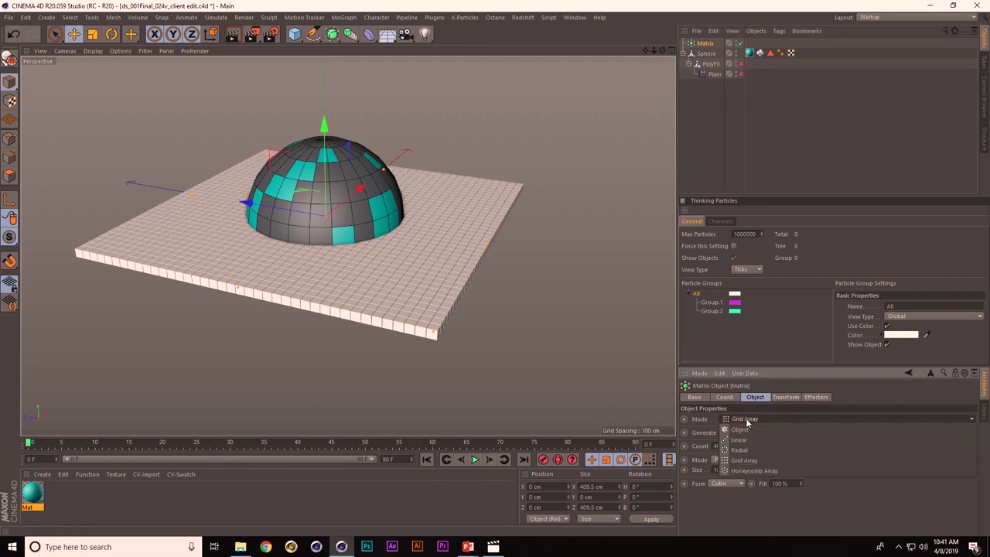
click(741, 429)
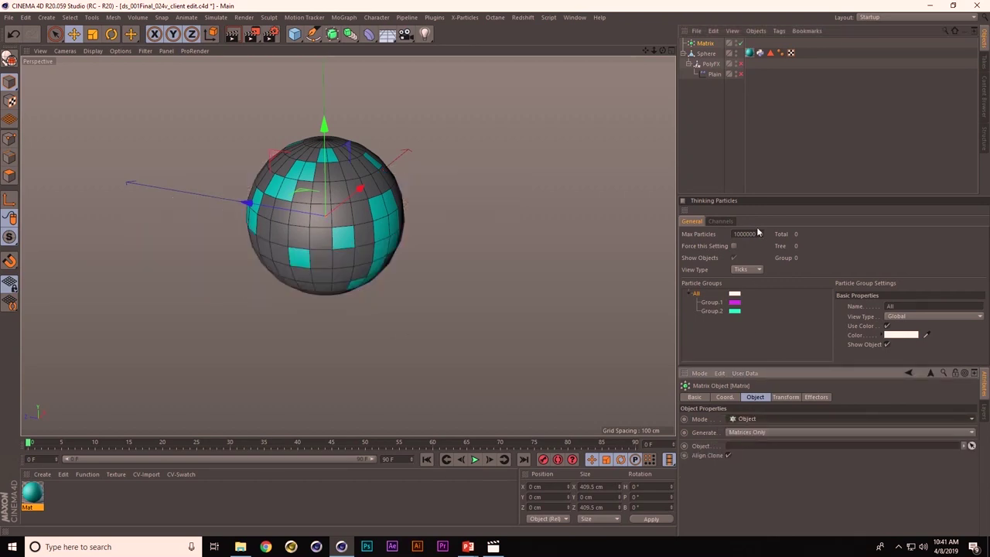
drag(705, 54, 744, 446)
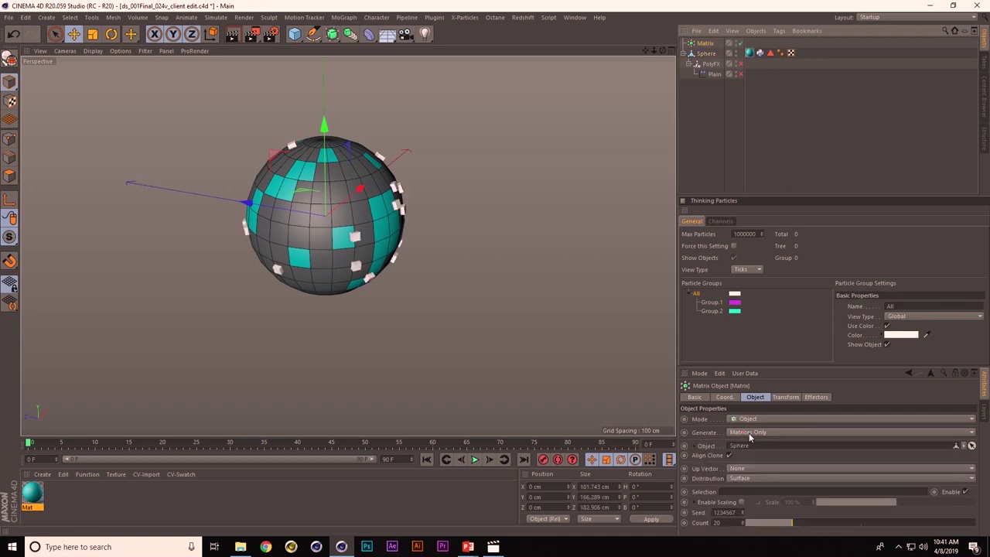
Make the Matrix generate Thinking Particles into Group.1
click(748, 437)
click(747, 455)
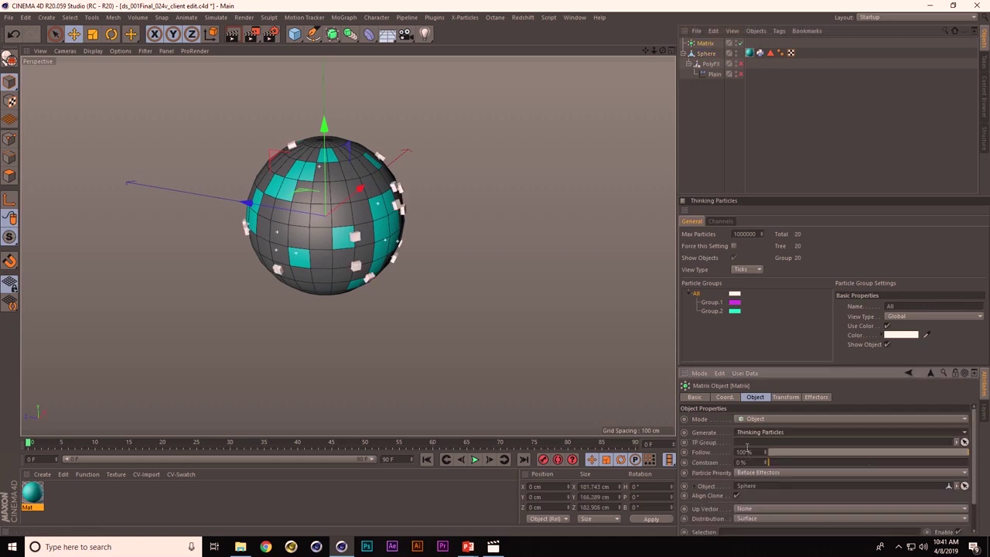
drag(710, 306, 748, 445)
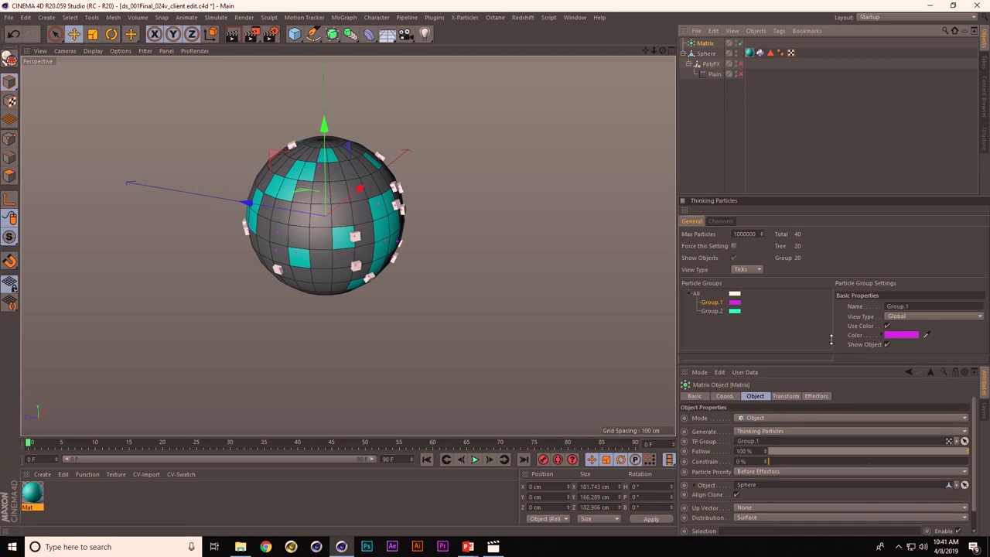
drag(832, 367, 827, 303)
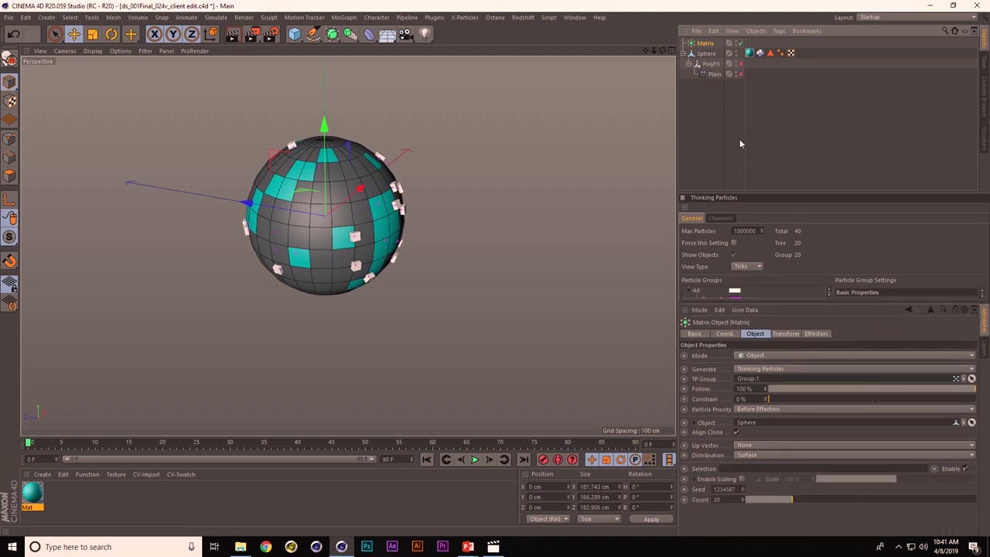
Restrict the Matrix to the sphere's selection tag with Polygon Center distribution, and re-enable Plain
drag(770, 52, 734, 471)
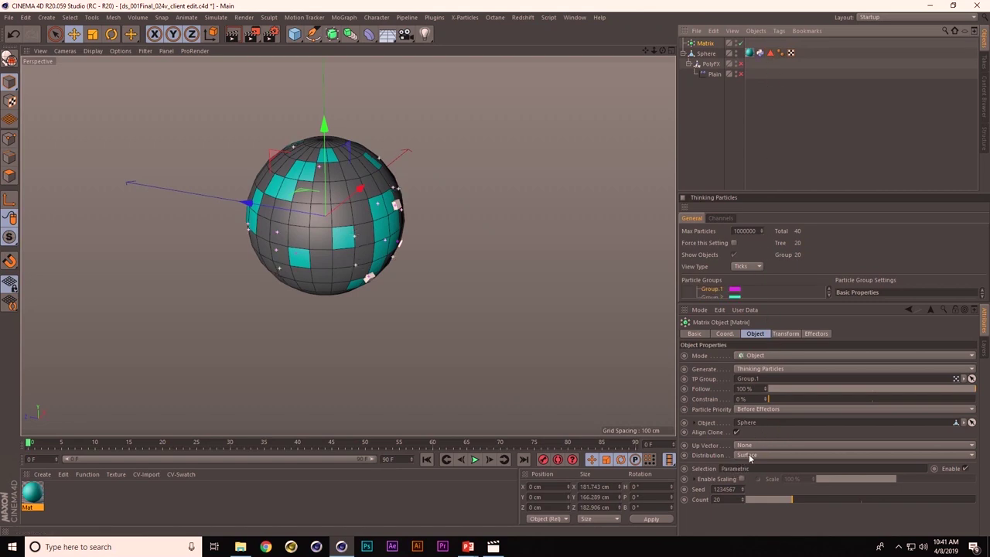
click(749, 455)
click(764, 485)
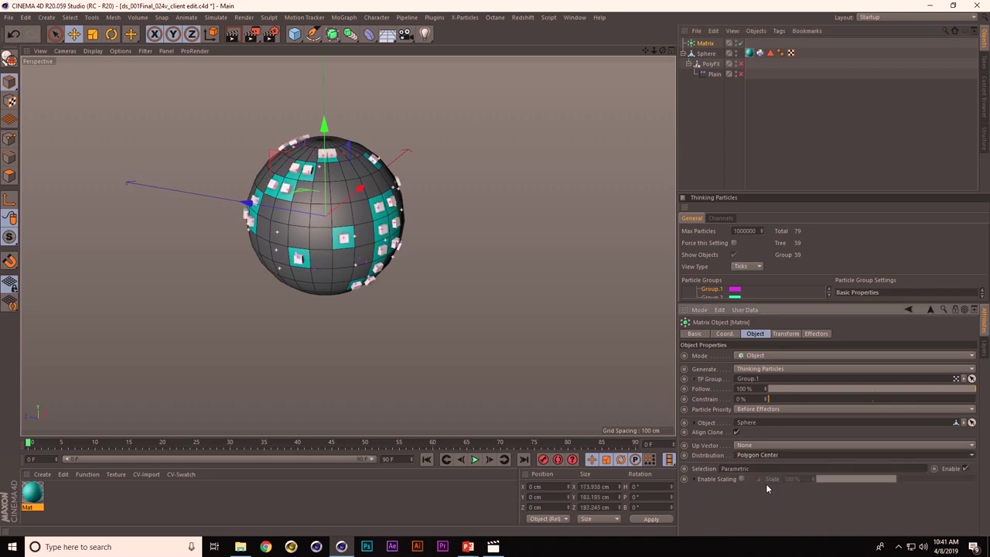
alt+drag(416, 302, 326, 229)
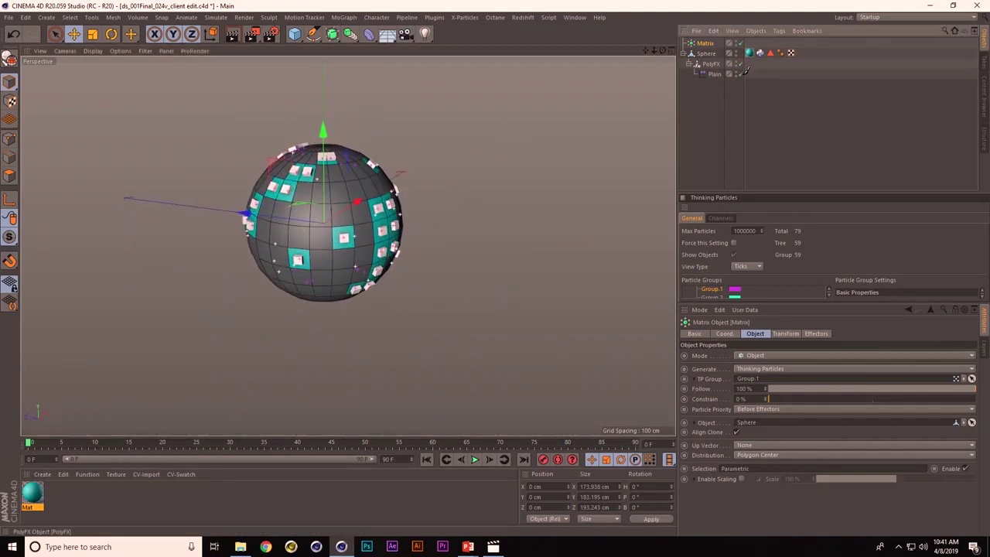
click(713, 74)
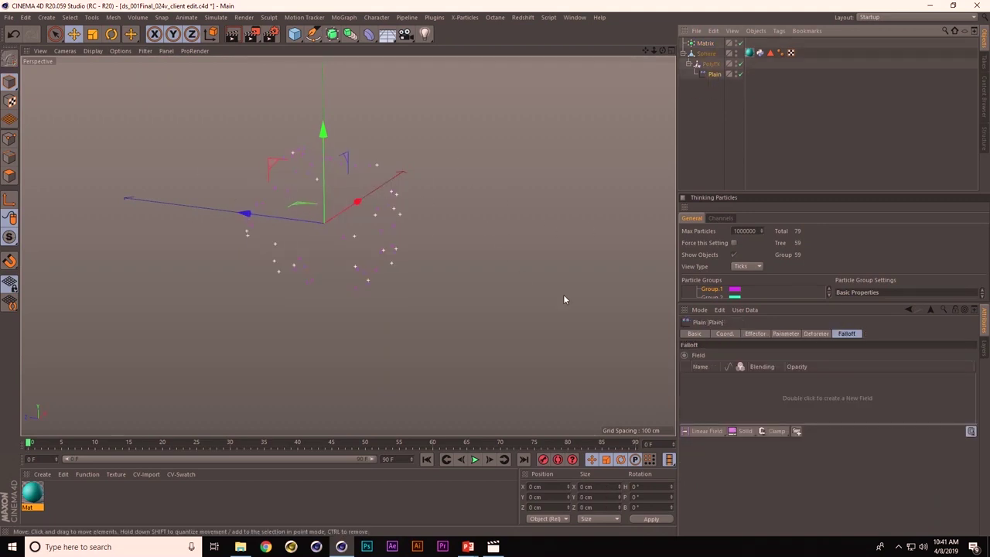
Add Group.1 particles as the Plain effector's falloff field and shrink its radius to about 3 cm
drag(723, 285, 741, 397)
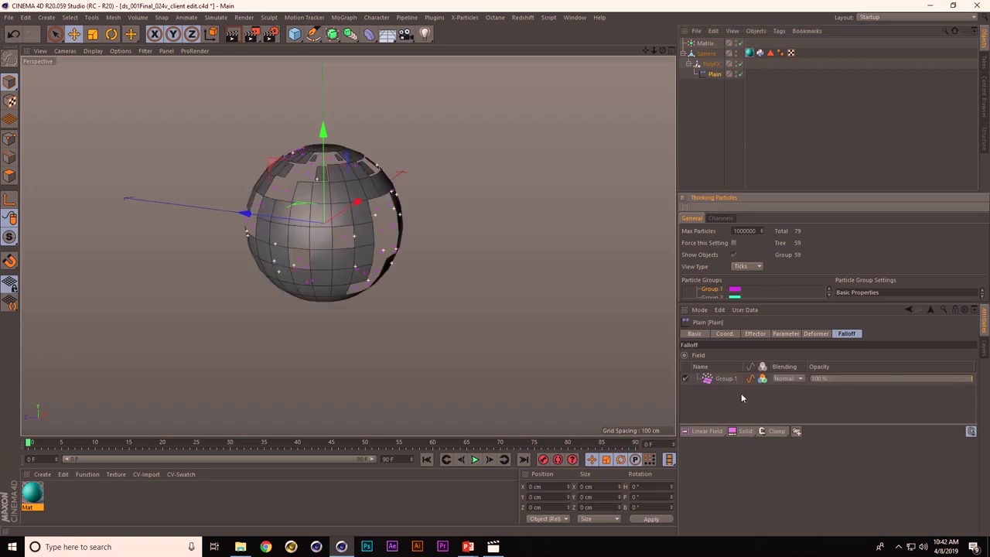
click(725, 380)
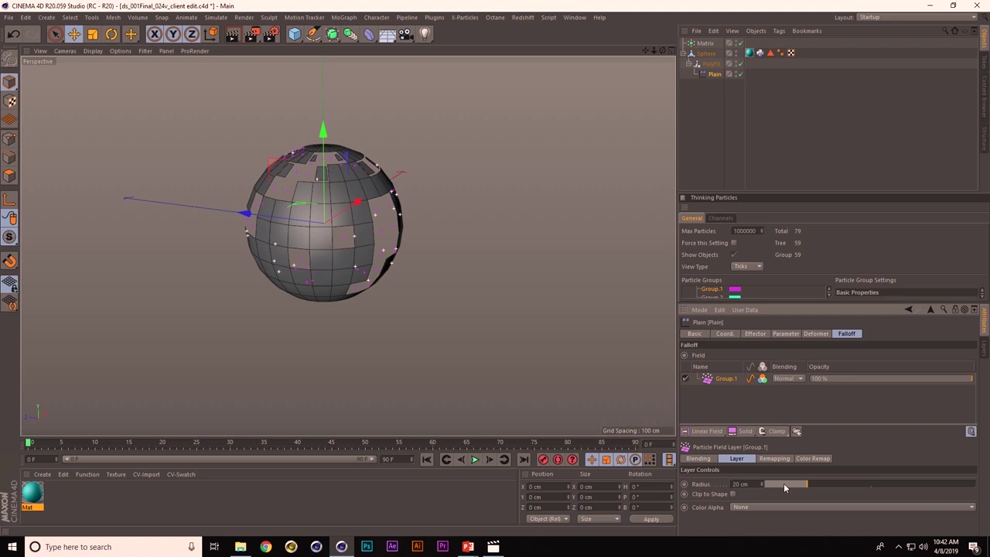
mouse_move(785, 485)
mouse_down()
mouse_move(774, 485)
mouse_move(933, 484)
mouse_move(778, 484)
mouse_up()
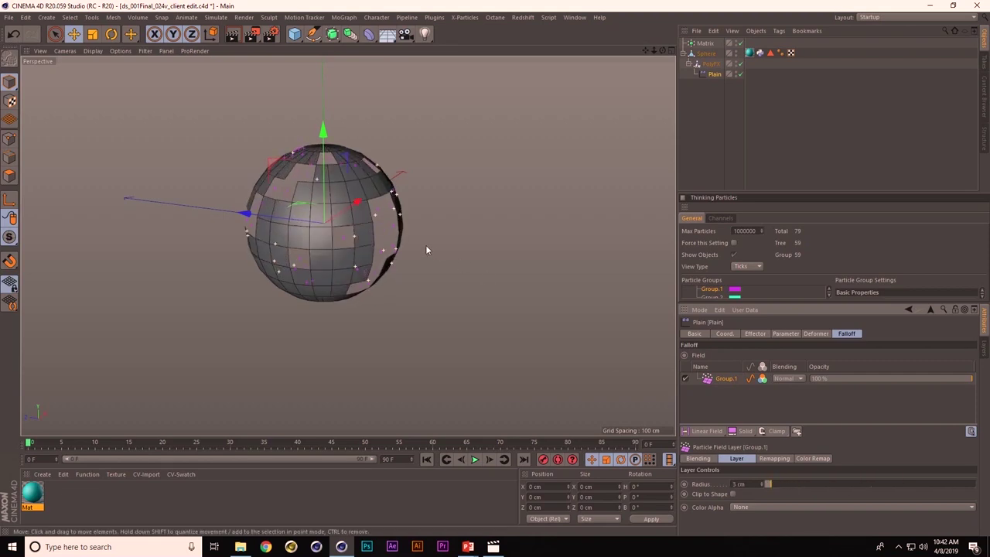
alt+drag(318, 227, 383, 237)
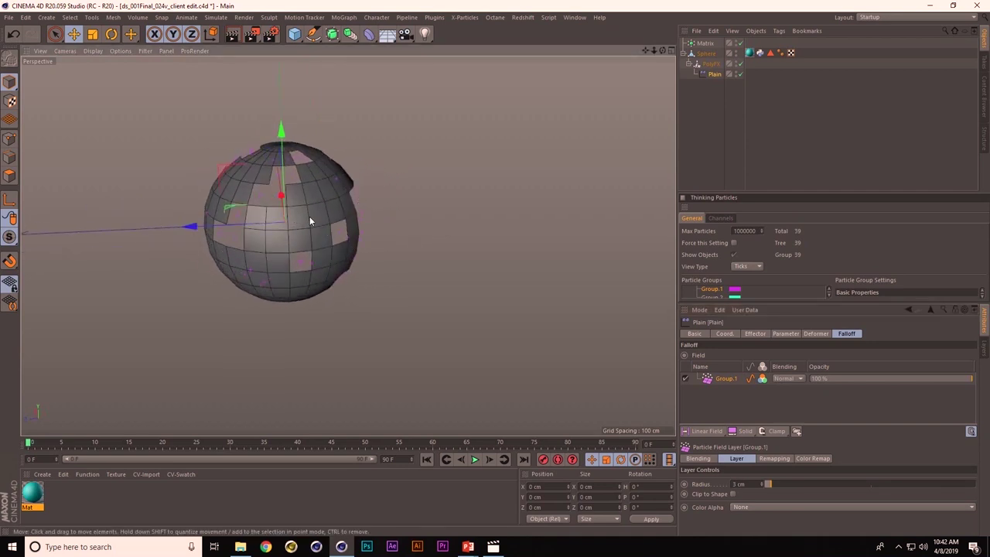
alt+drag(314, 222, 397, 248)
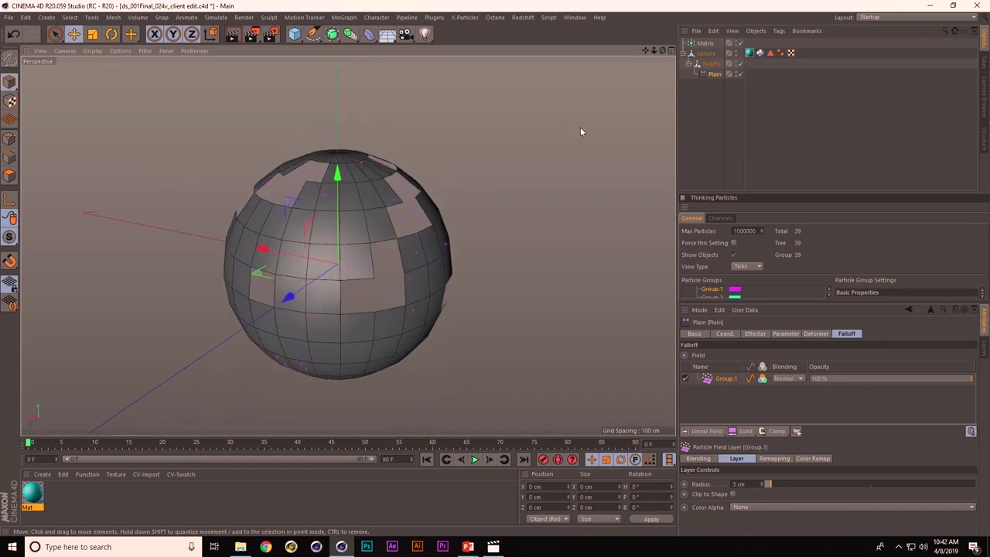
Raise the CV-Parametric Selection tag's noise Bias to 58%
click(761, 53)
drag(847, 386, 891, 387)
alt+drag(476, 319, 422, 267)
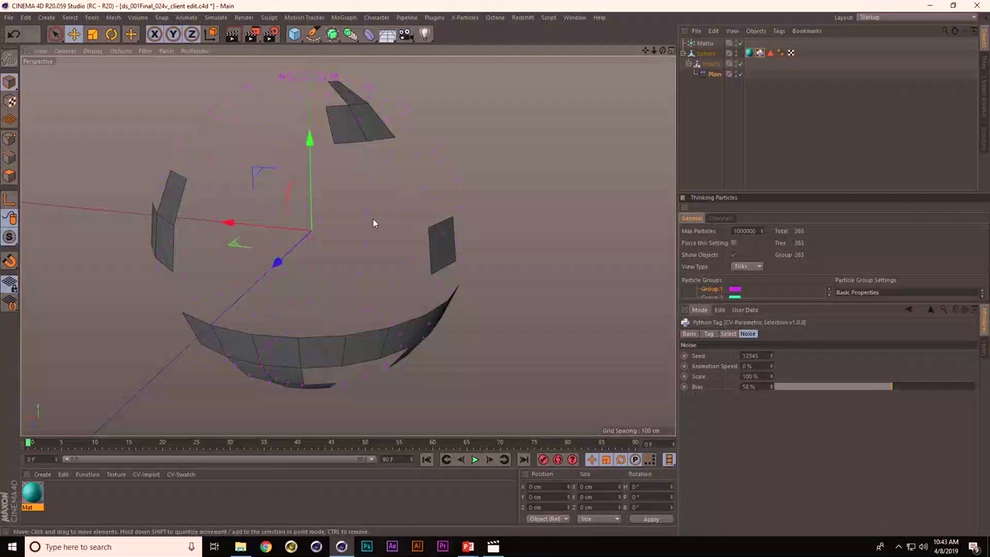
alt+drag(363, 223, 380, 230)
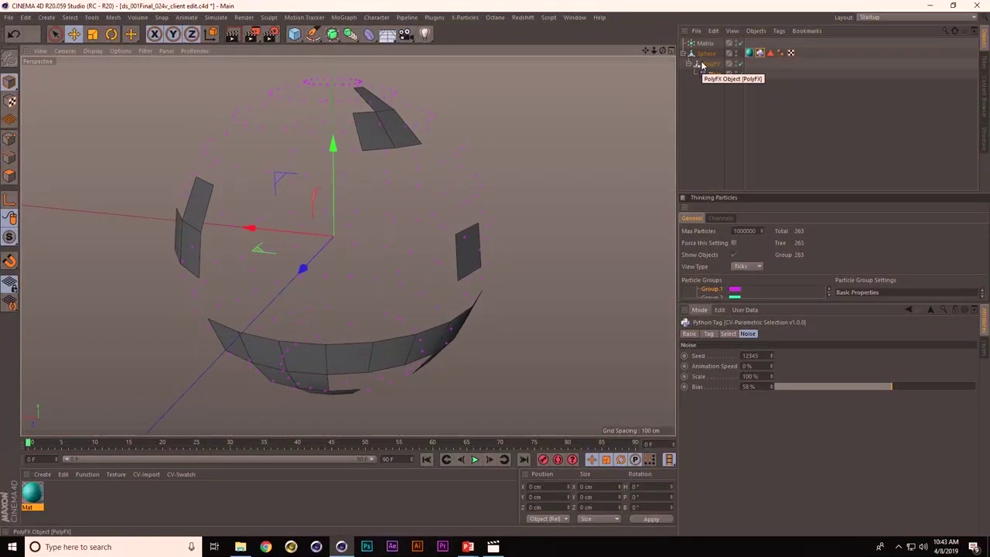
Add a MoExtrude deformer through the Commander search
key(shift+c)
text(mog)
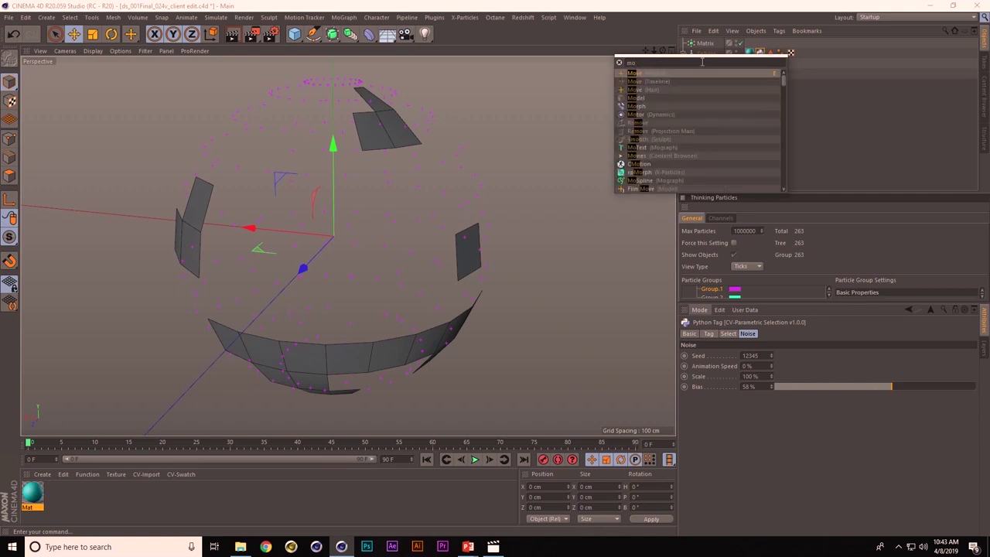
key(BackSpace)
key(BackSpace)
key(BackSpace)
text(ex)
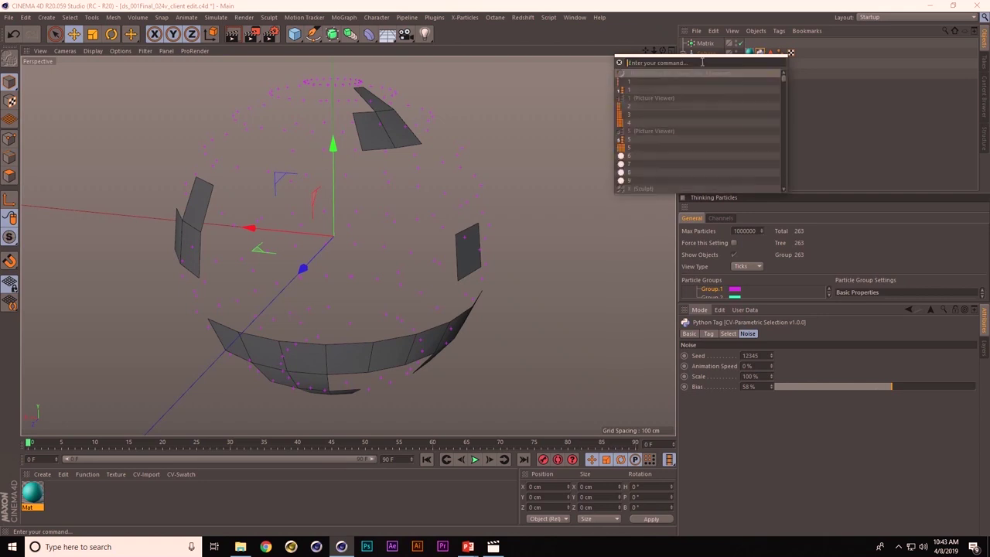
key(BackSpace)
key(BackSpace)
text(mo)
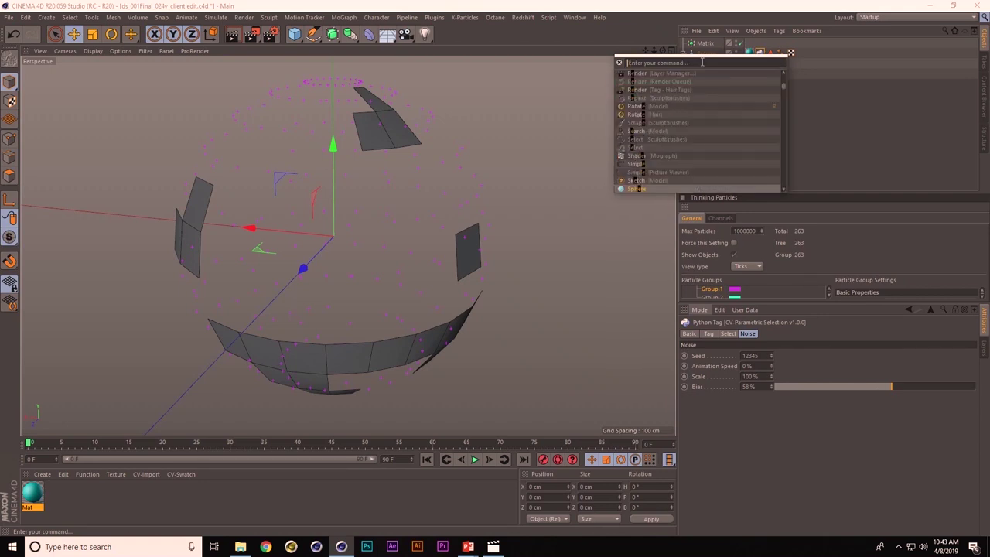
text(d)
text(e)
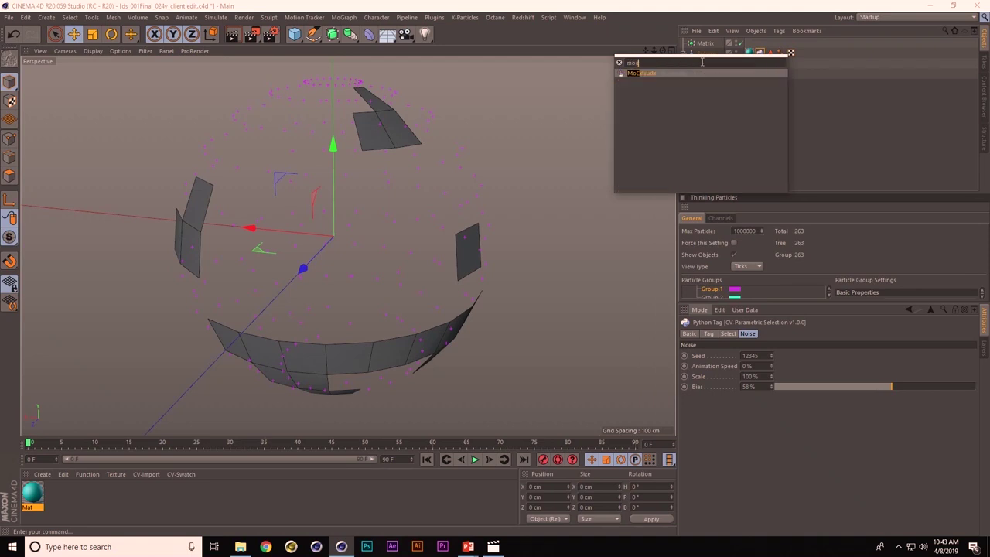
text(xt)
key(Return)
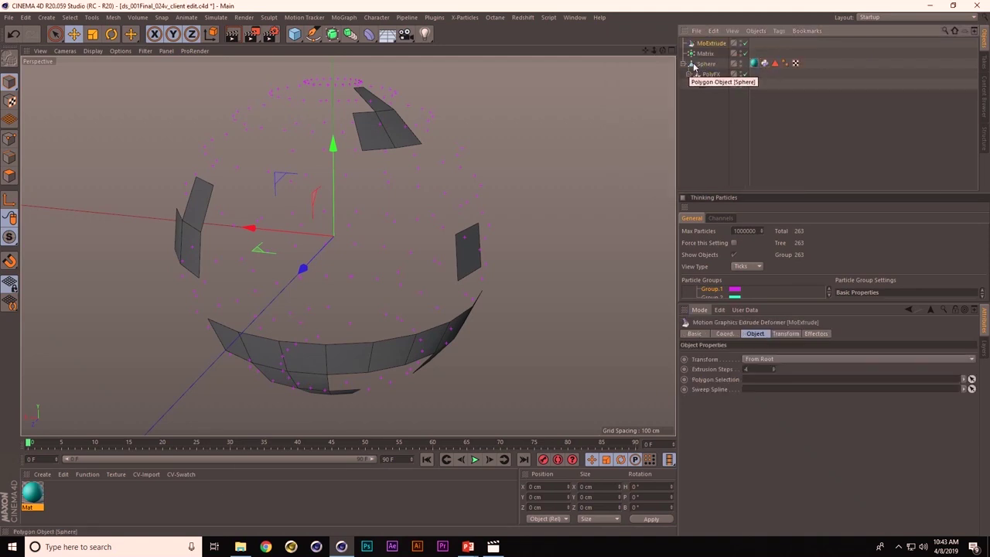
Place MoExtrude above the Sphere and group both under a Null with Alt+G
drag(699, 46, 697, 59)
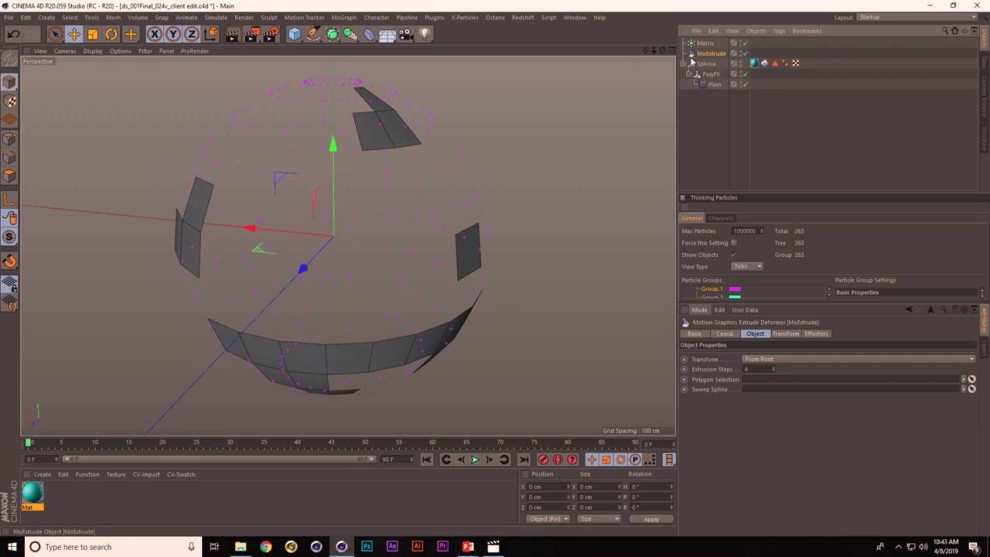
click(704, 64)
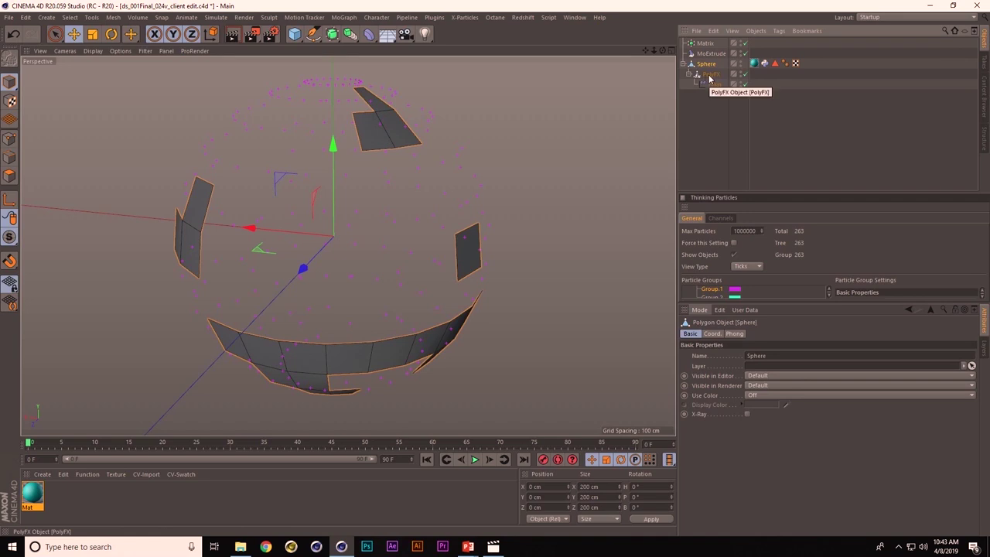
click(706, 55)
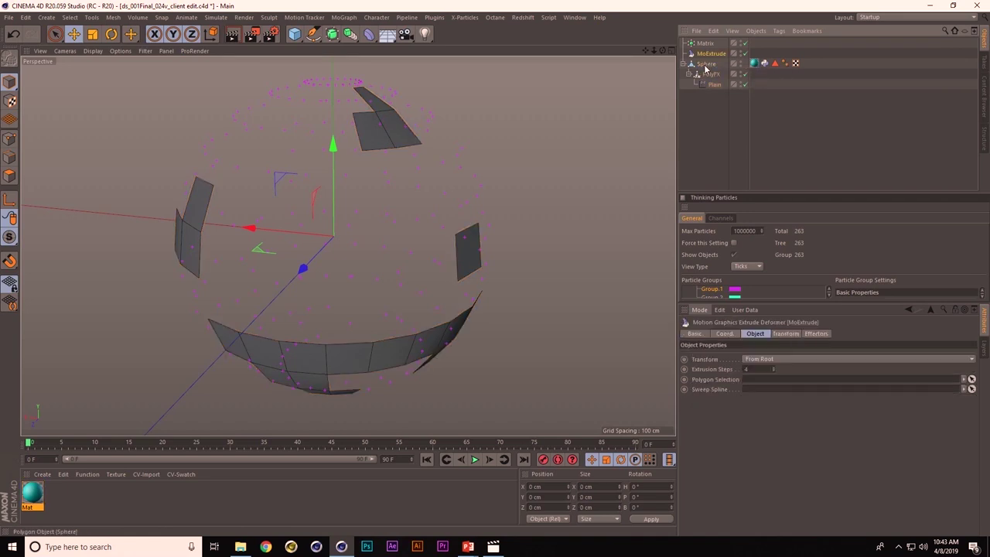
ctrl+click(706, 65)
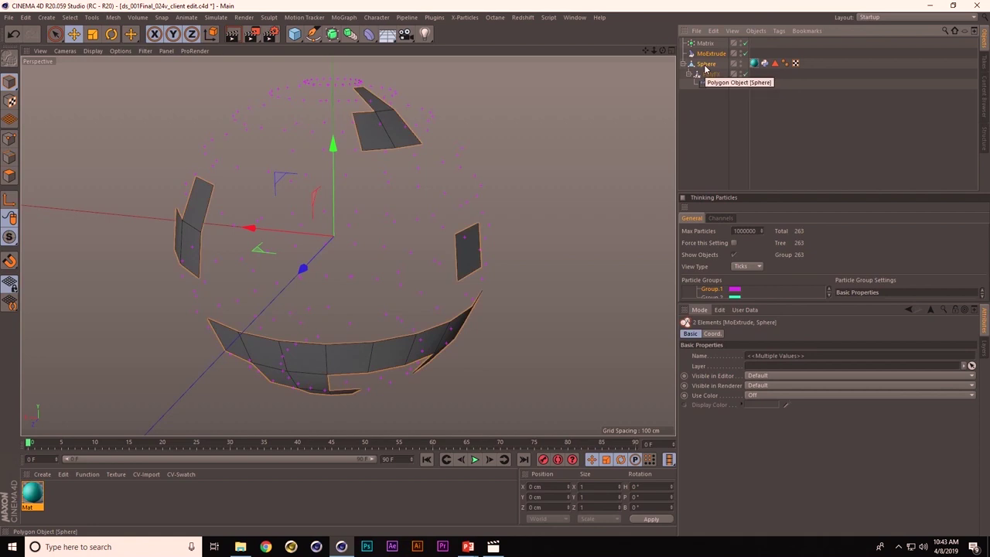
key(alt+g)
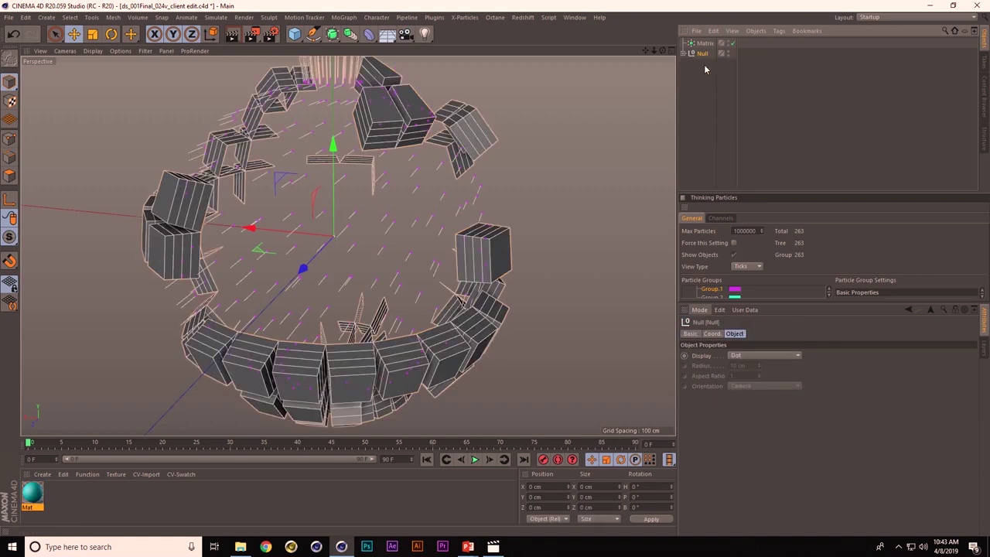
Select MoExtrude inside the Null and set its Extrusion Steps to 1
alt+drag(380, 126, 338, 110)
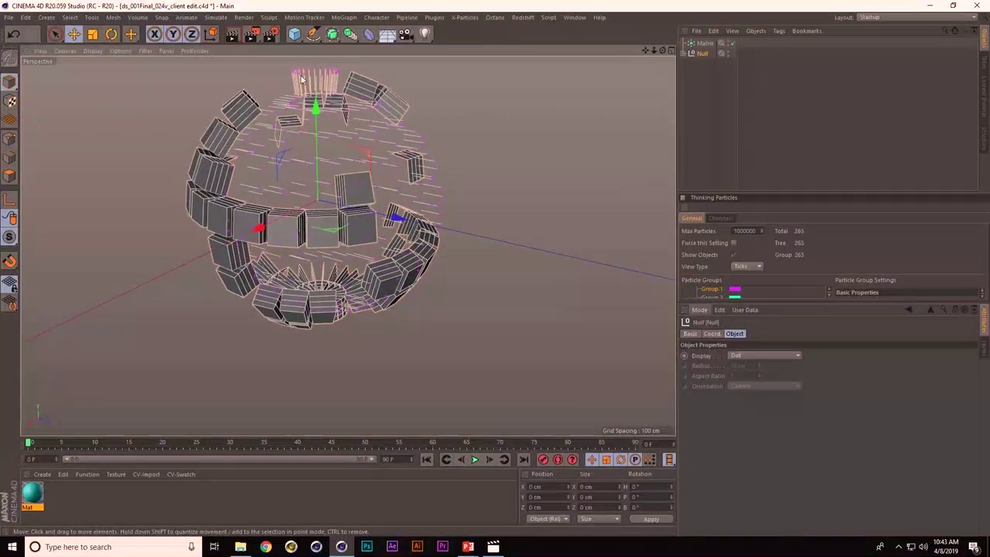
click(684, 53)
click(706, 65)
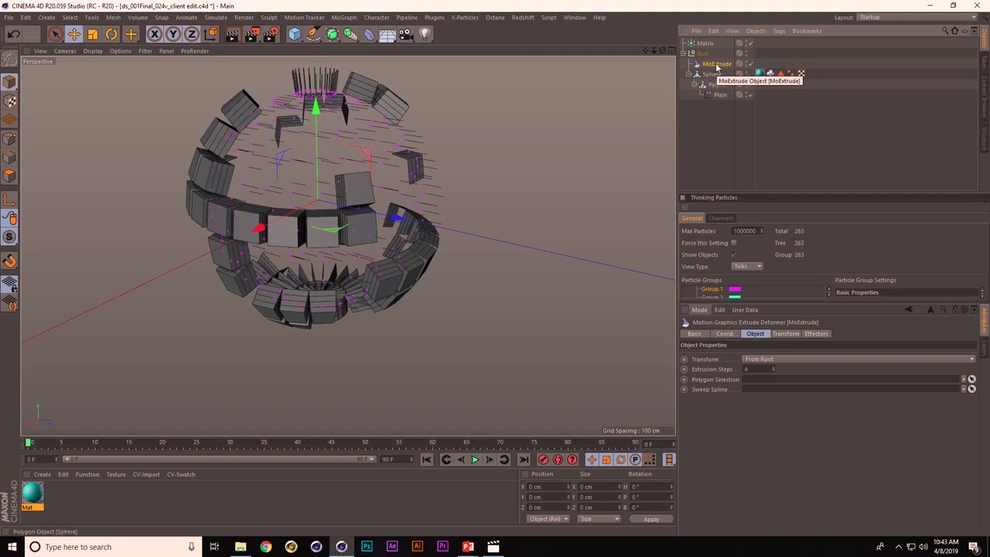
click(744, 370)
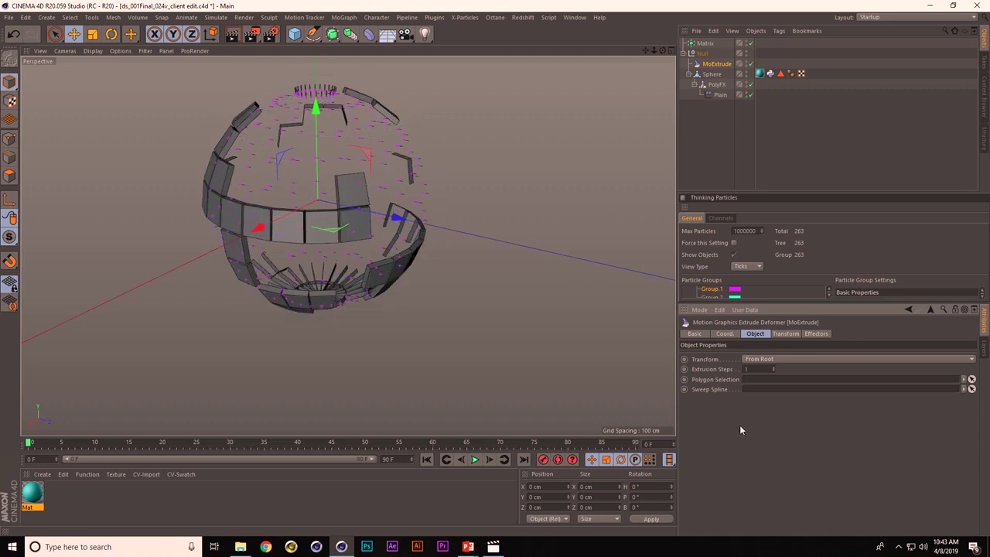
Set MoExtrude's Transform S.Y and S.Z scale values to 1
click(785, 333)
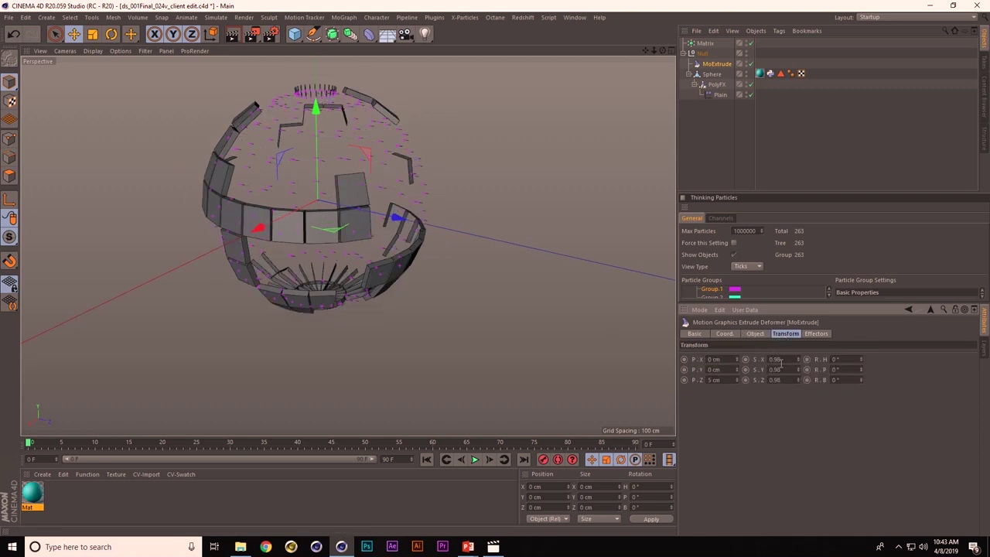
double_click(775, 370)
text(1)
double_click(790, 379)
text(1)
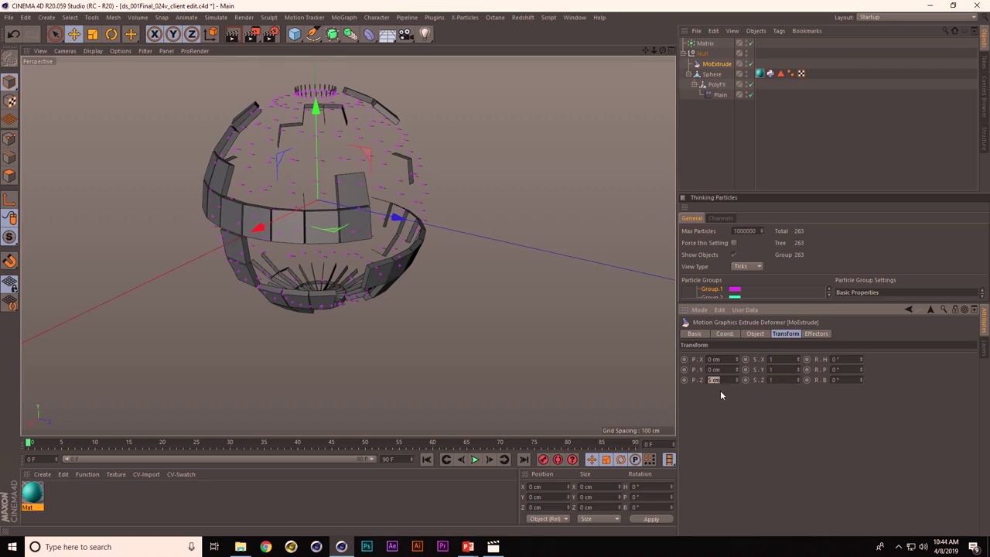
Drag MoExtrude's P.Z offset to 23 cm and inspect the deeper blocks
alt+drag(429, 302, 484, 302)
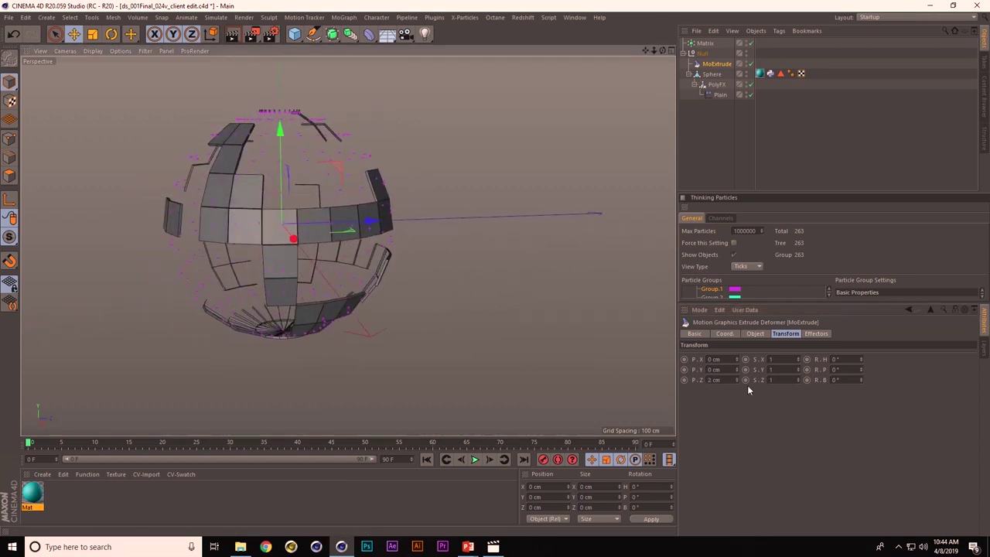
mouse_move(738, 380)
mouse_down()
mouse_move(724, 331)
mouse_move(726, 369)
mouse_up()
alt+drag(581, 326, 492, 304)
scroll(332, 254, up, 4)
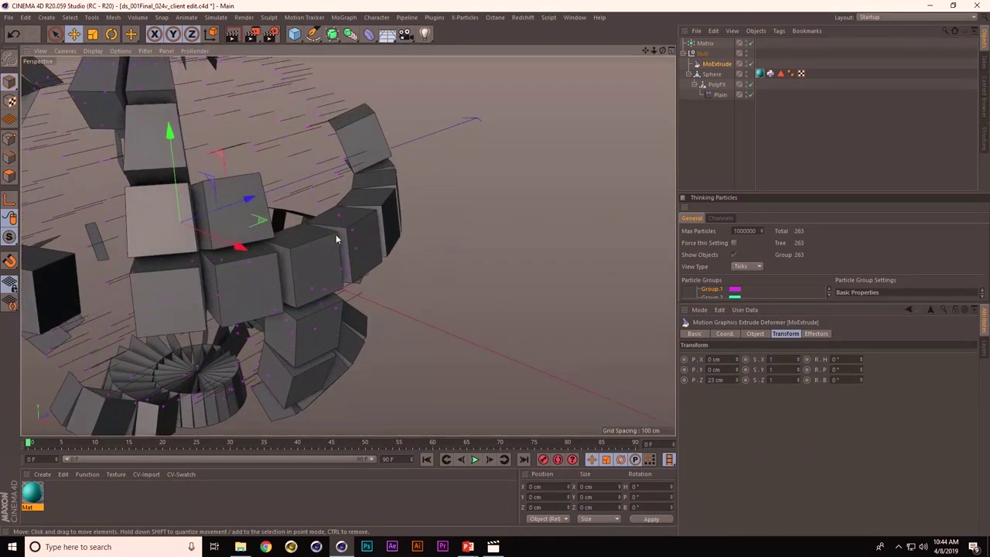
alt+drag(340, 205, 515, 179)
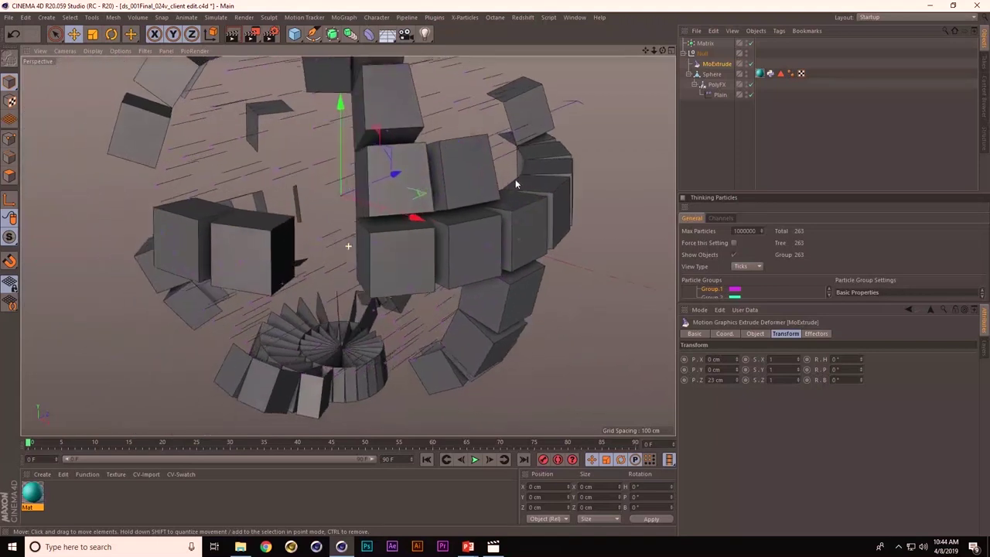
scroll(433, 212, down, 4)
alt+drag(414, 223, 457, 224)
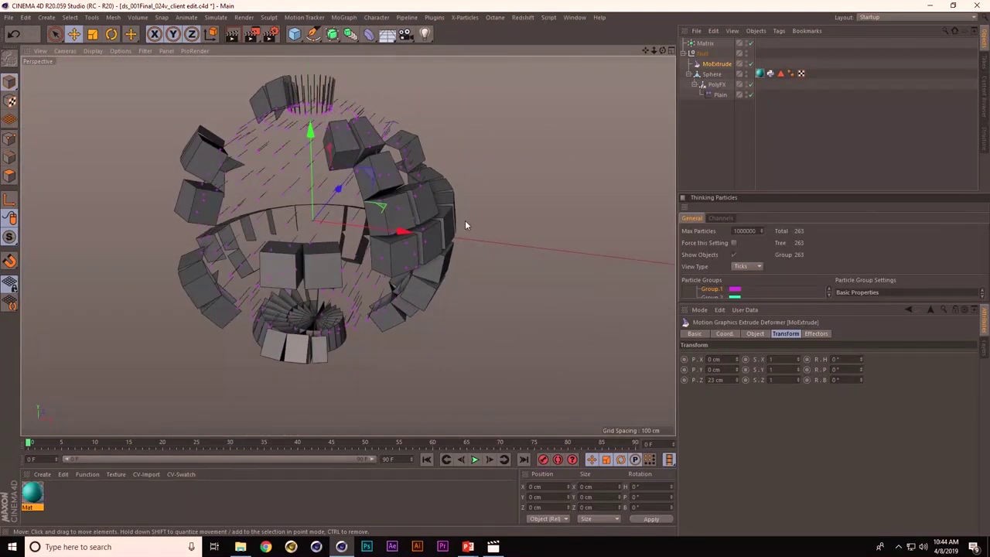
Raise the Sphere Python tag's selection noise Bias to 66%
click(770, 73)
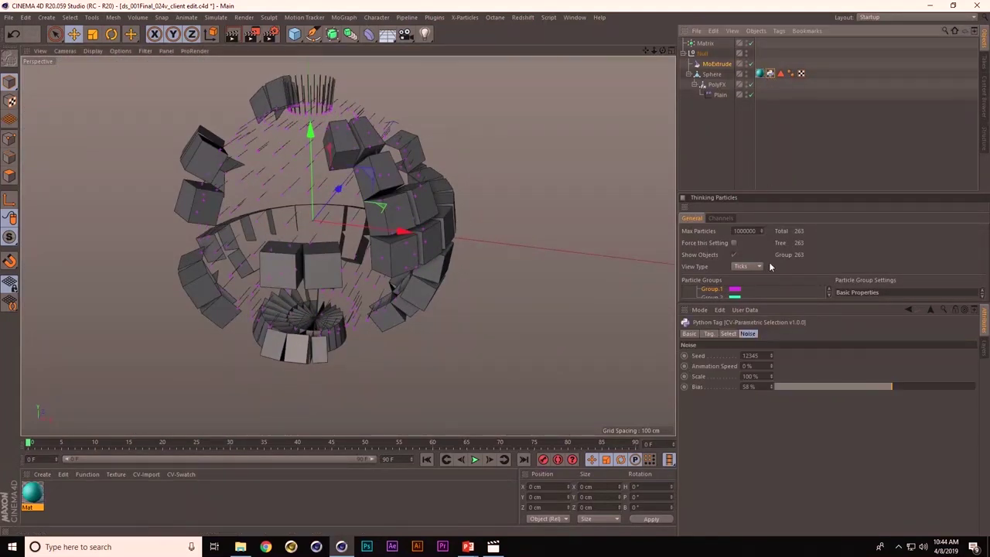
drag(846, 386, 909, 385)
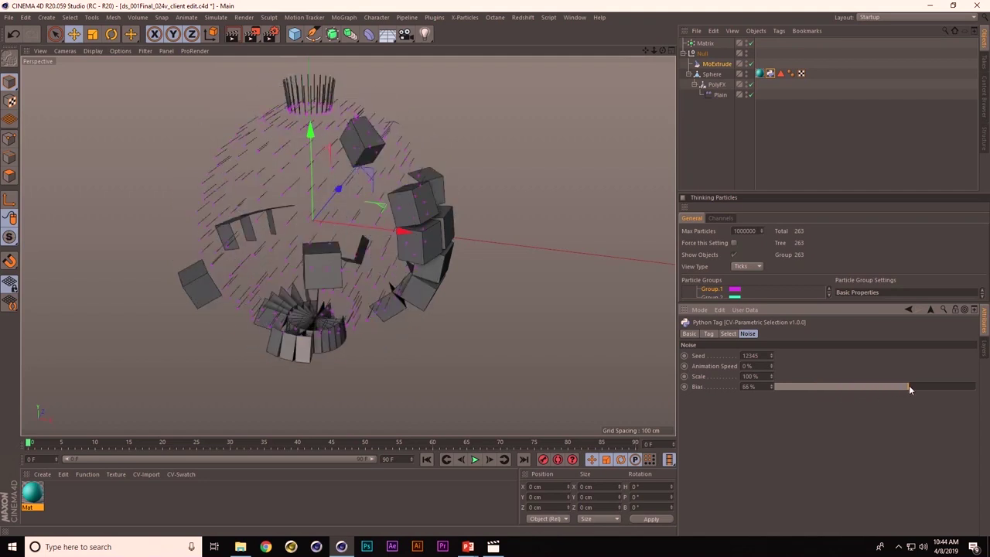
alt+drag(402, 224, 366, 221)
scroll(371, 220, up, 10)
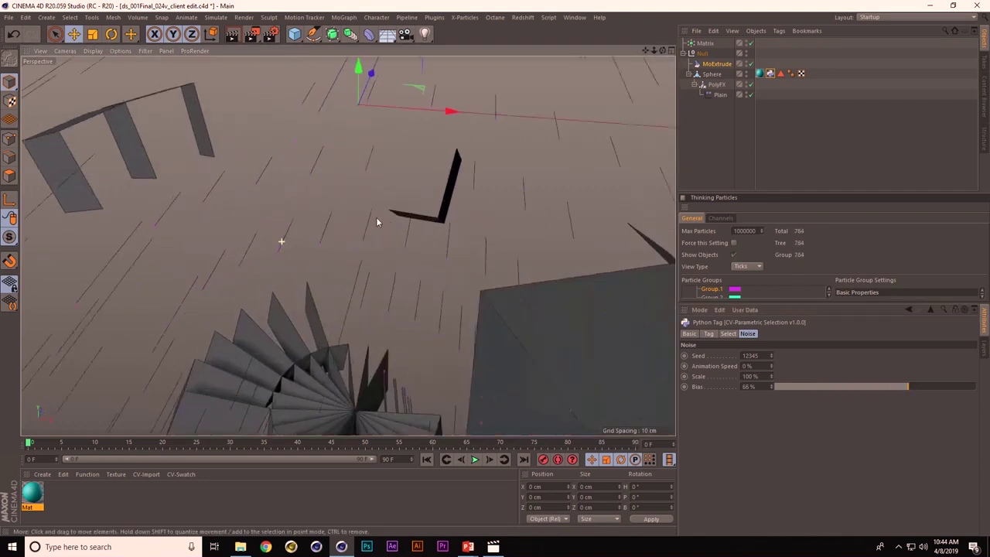
scroll(344, 217, down, 10)
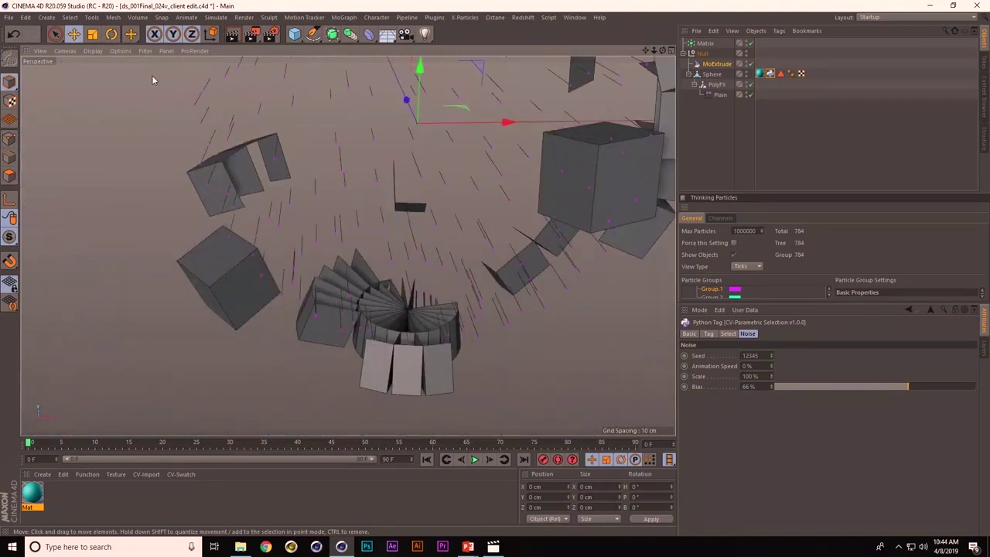
Toggle viewport Backface Culling on and off to compare the blocks
click(120, 51)
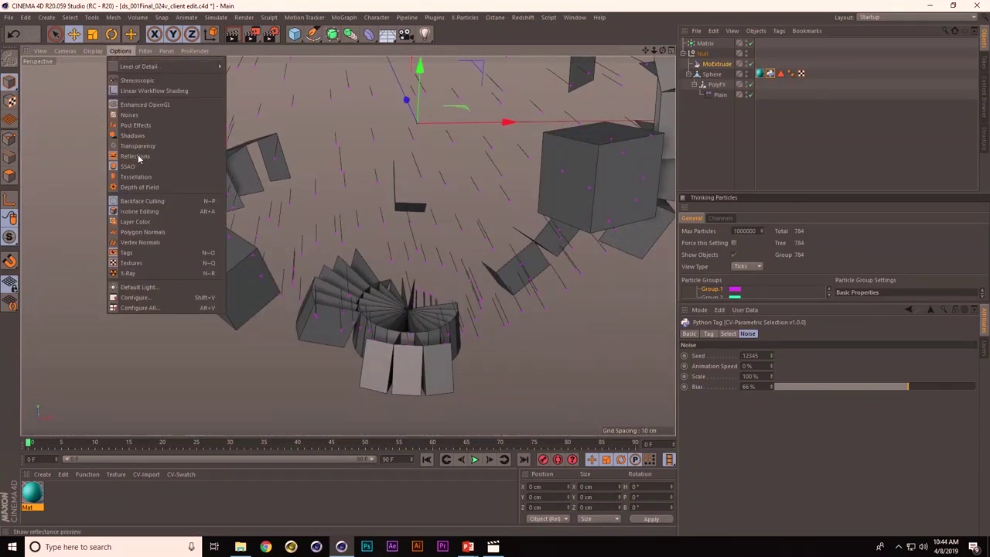
click(143, 201)
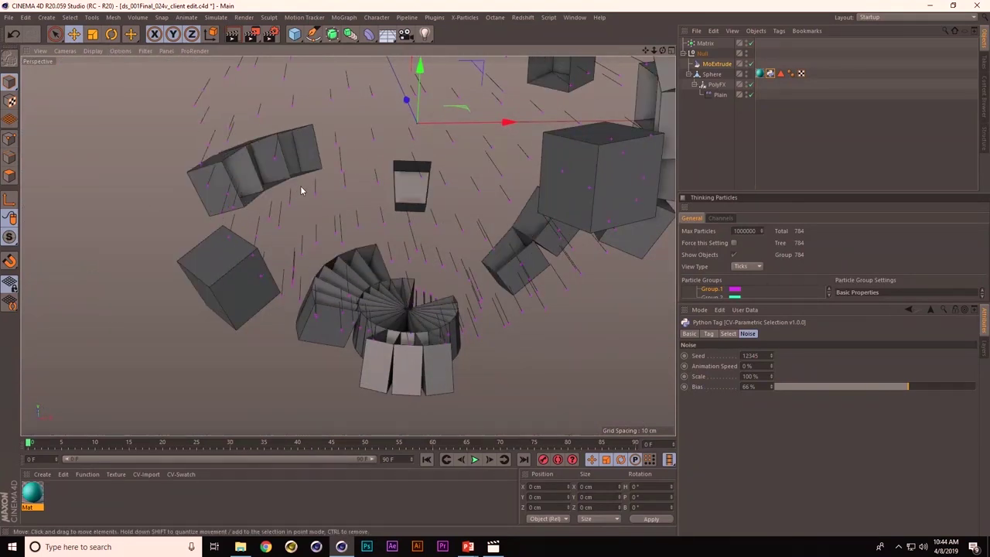
click(120, 50)
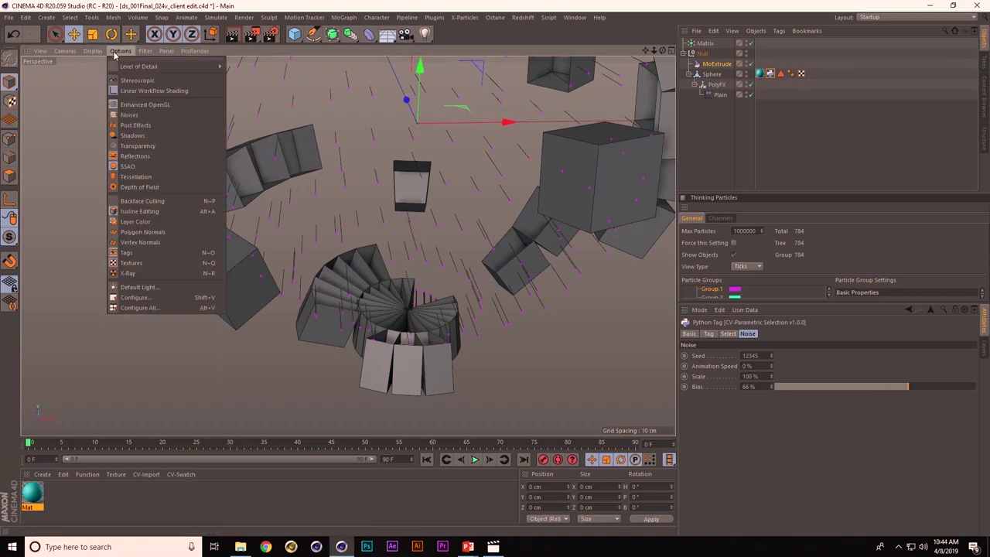
click(149, 204)
alt+drag(336, 201, 222, 174)
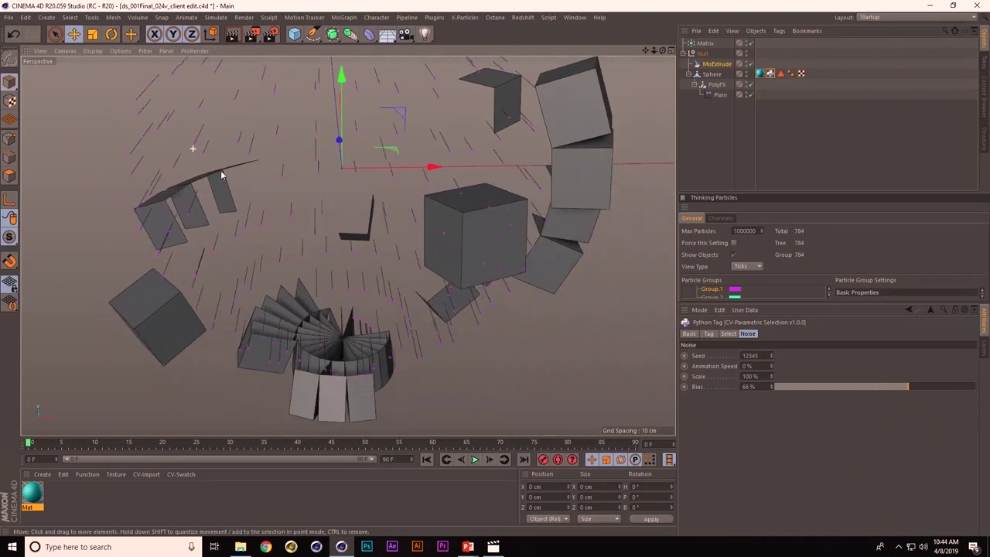
click(120, 50)
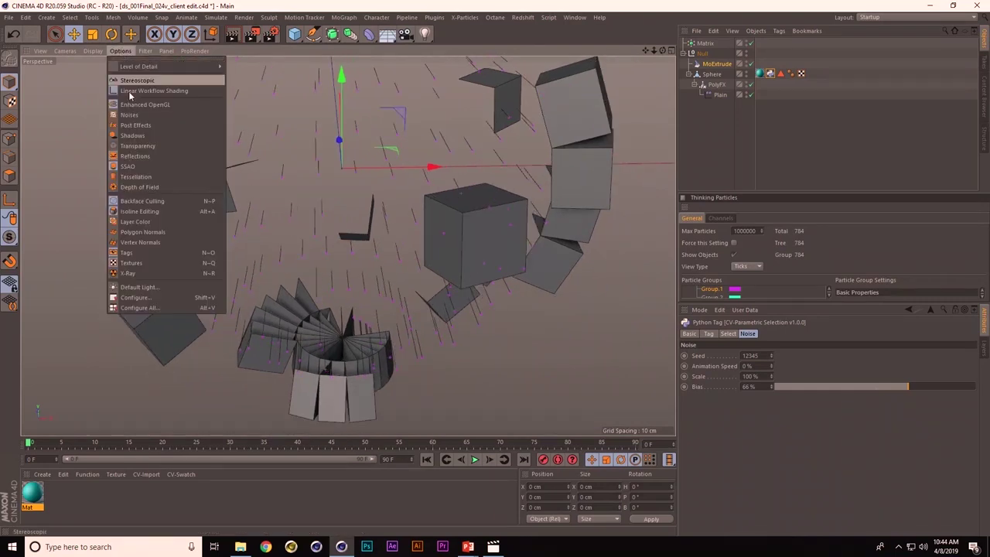
click(146, 208)
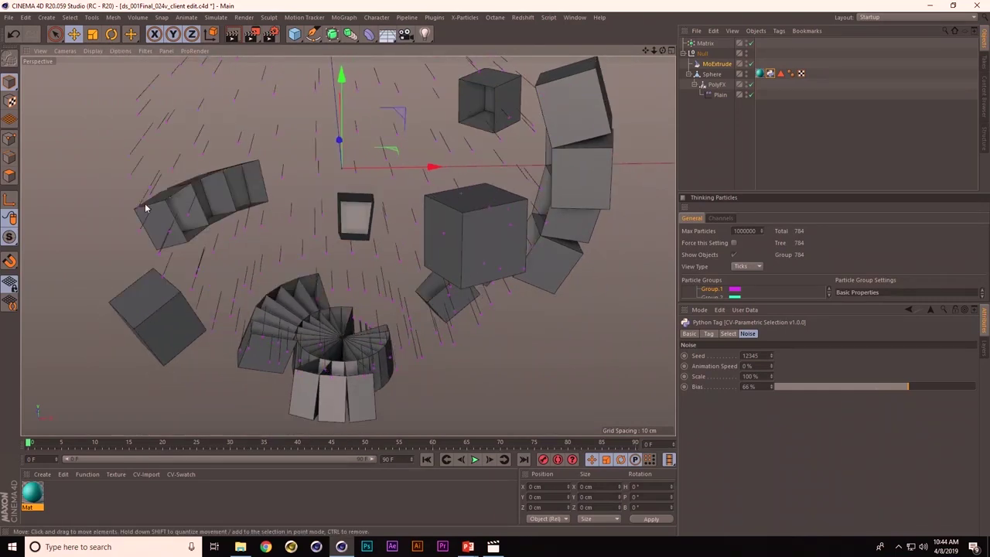
alt+drag(404, 201, 433, 193)
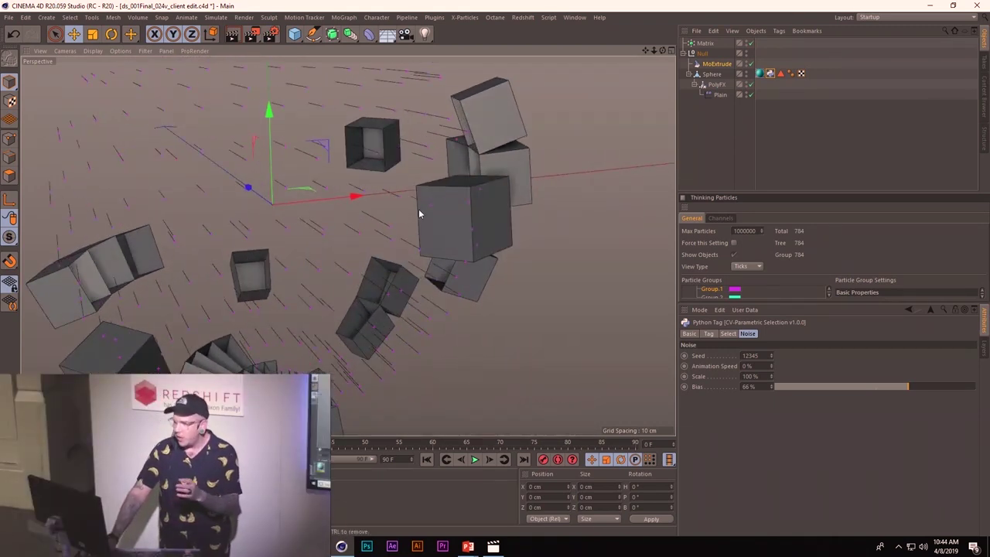
scroll(454, 194, down, 1)
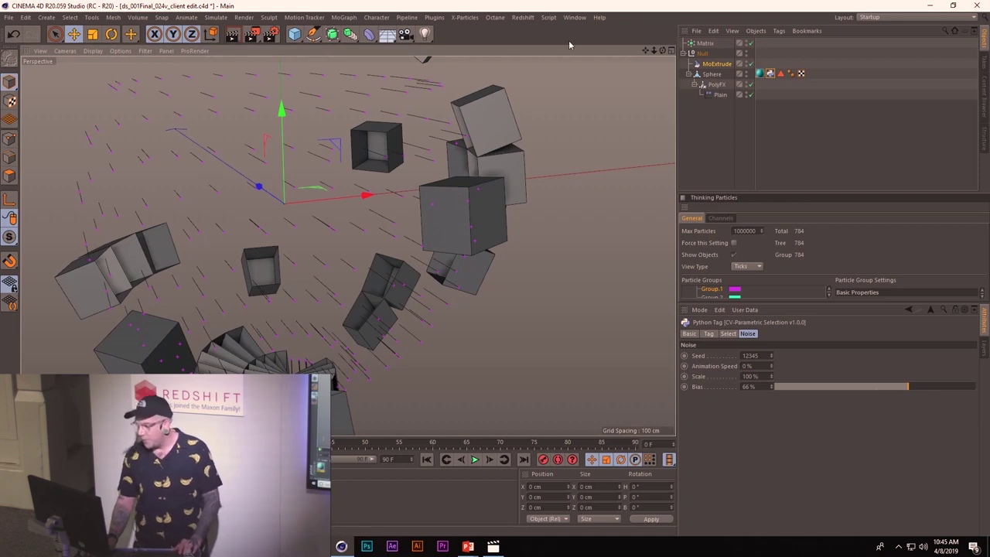
Create a Connect object and nest the Sphere under it
click(712, 74)
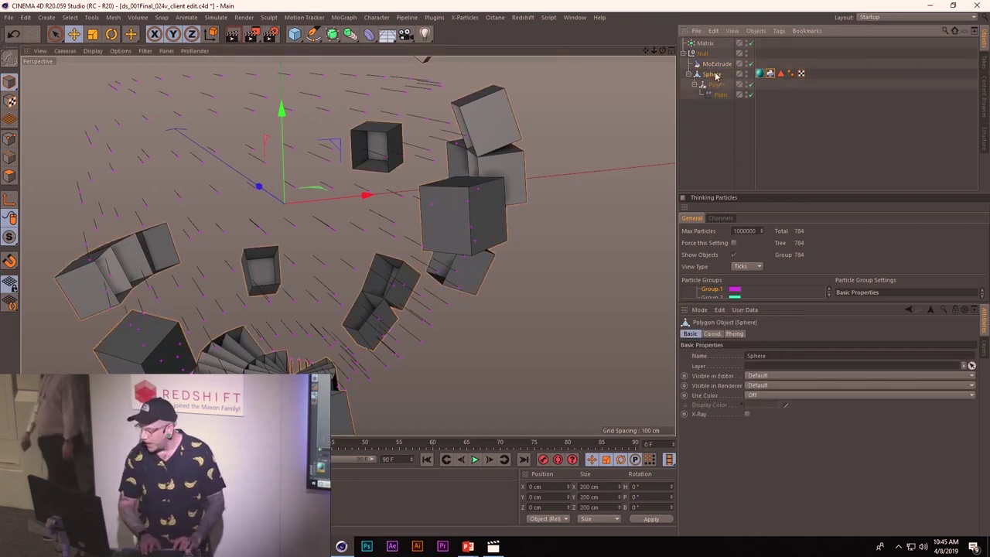
key(shift+c)
text(connect)
key(Return)
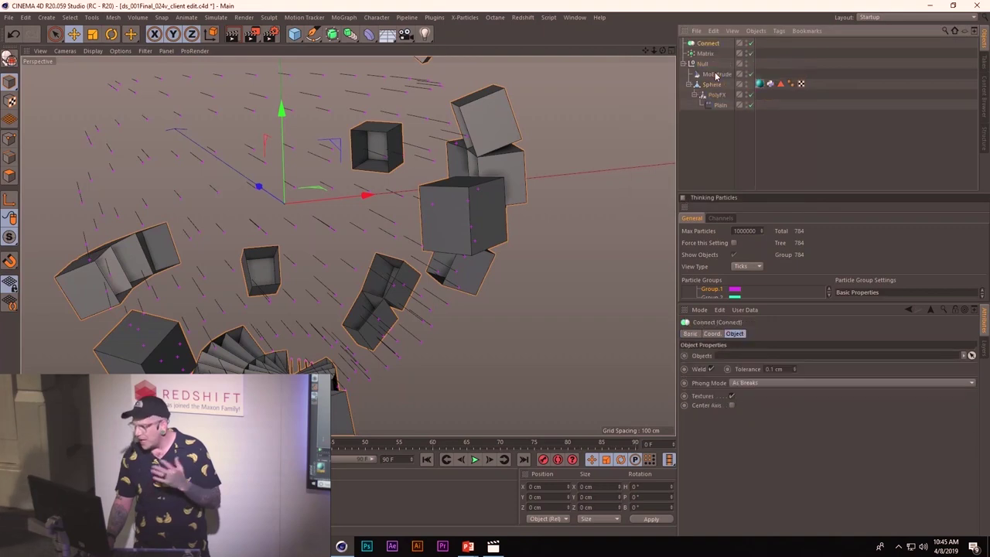
drag(707, 47, 704, 83)
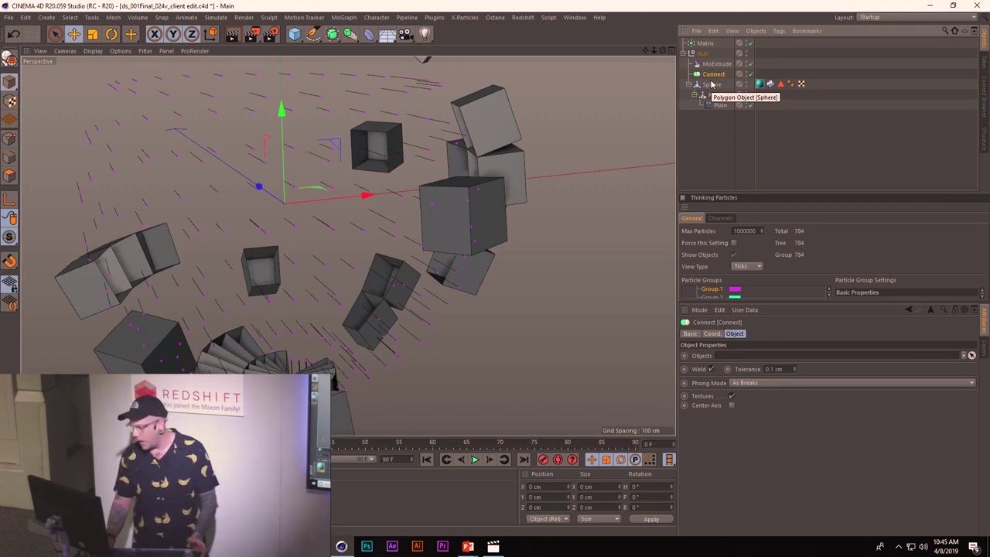
drag(713, 86, 717, 77)
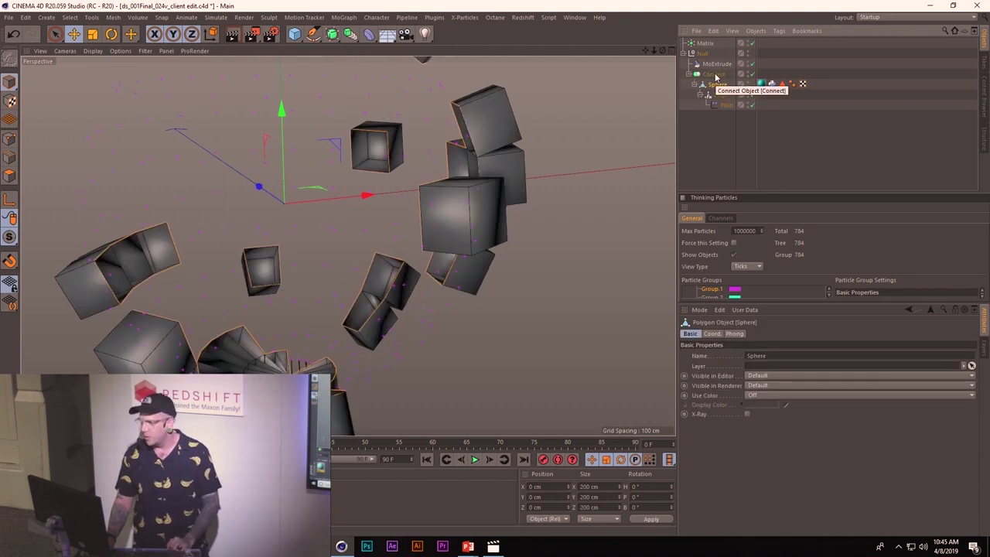
Set the Connect object's Phong Mode to Lowest
click(713, 74)
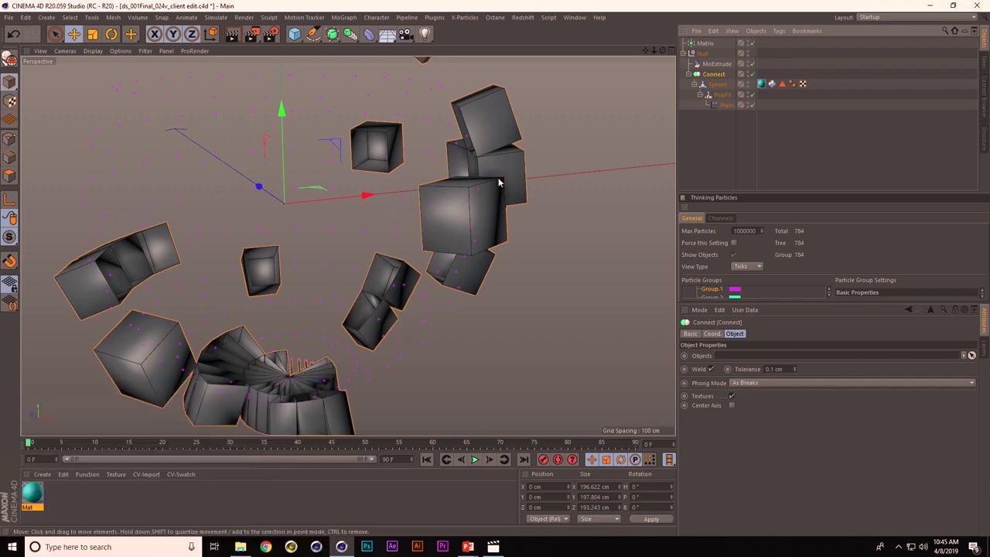
scroll(498, 182, down, 4)
alt+drag(498, 182, 526, 202)
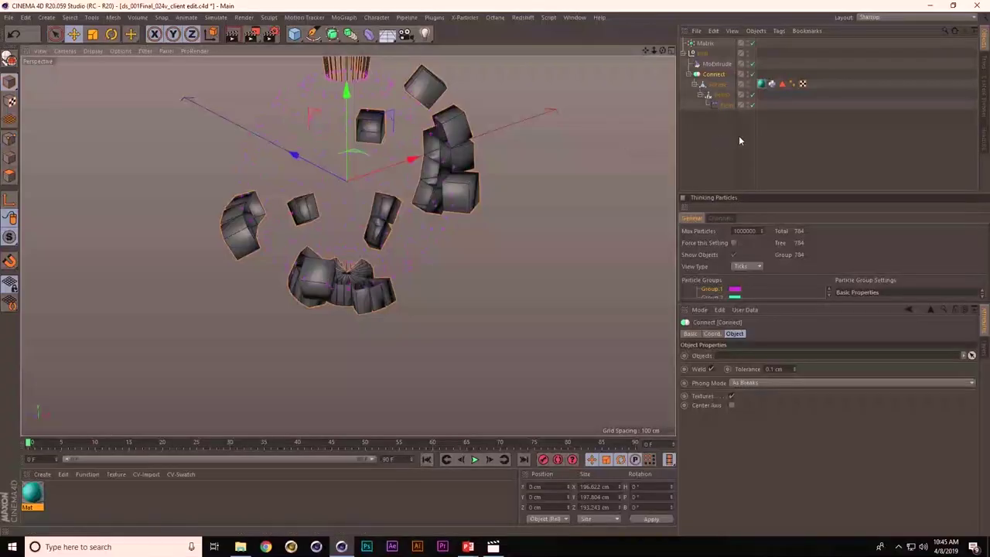
click(746, 383)
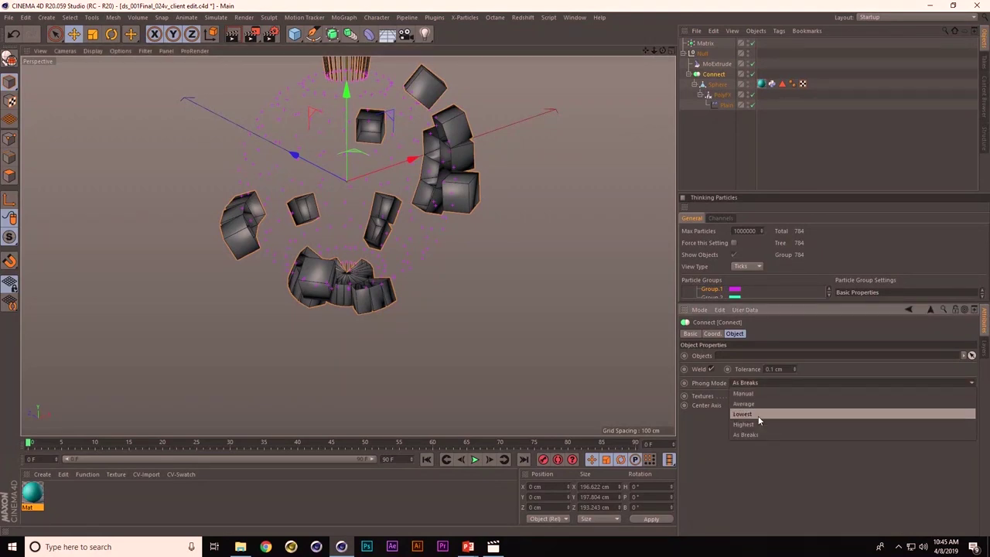
click(756, 414)
alt+drag(508, 190, 527, 171)
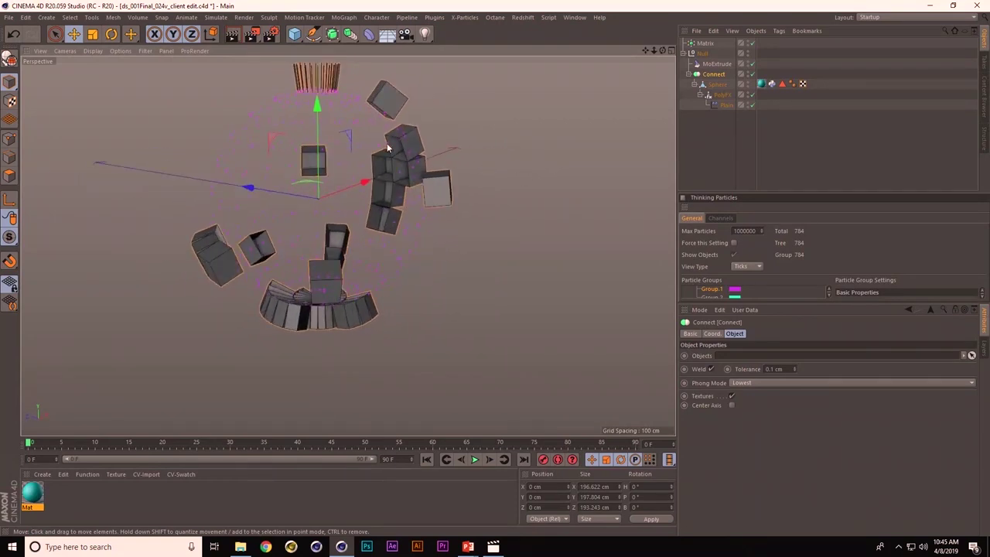
scroll(531, 111, up, 1)
click(712, 65)
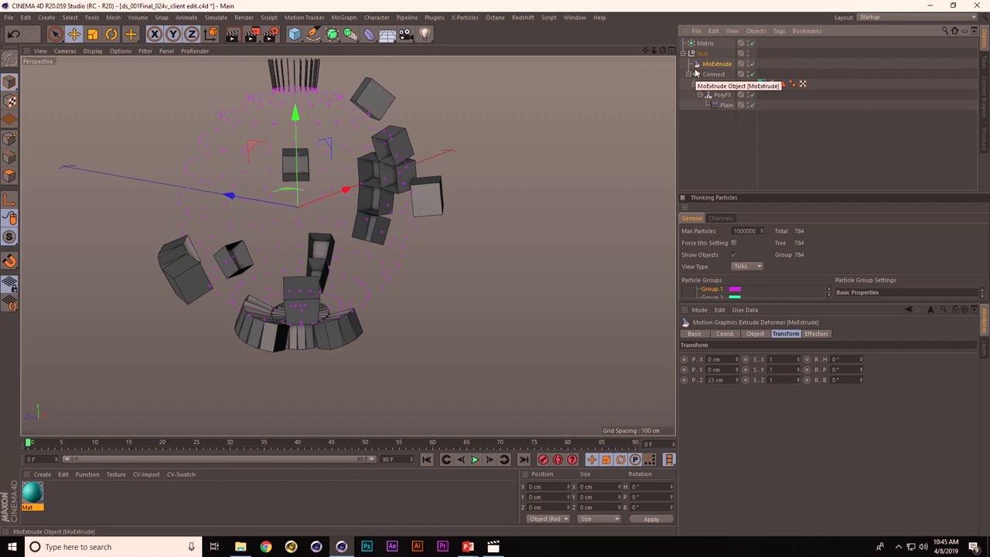
Add a Shader effector with Commander and move it into the Null hierarchy
key(shift+c)
text(sha)
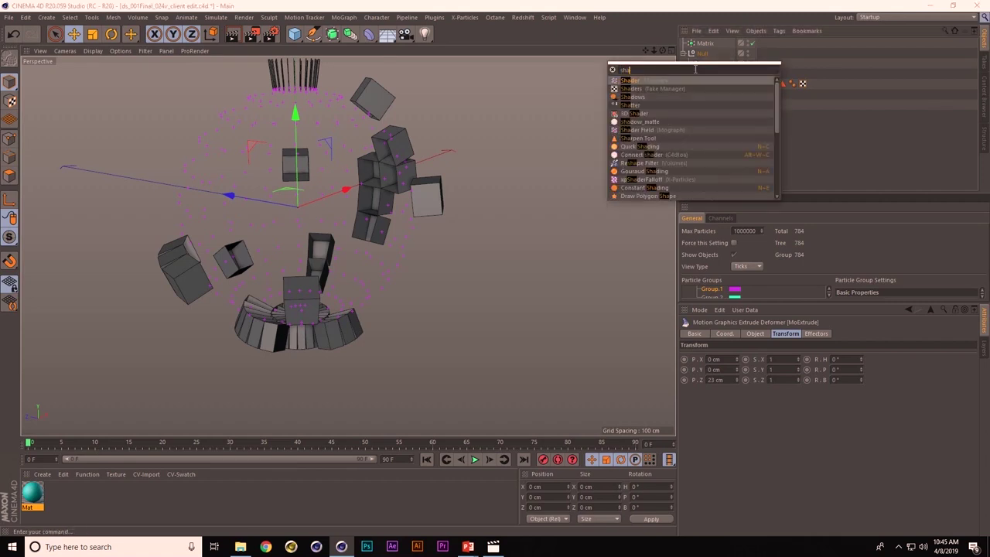
key(Return)
mouse_move(706, 43)
mouse_down()
mouse_move(708, 71)
mouse_move(717, 53)
mouse_up()
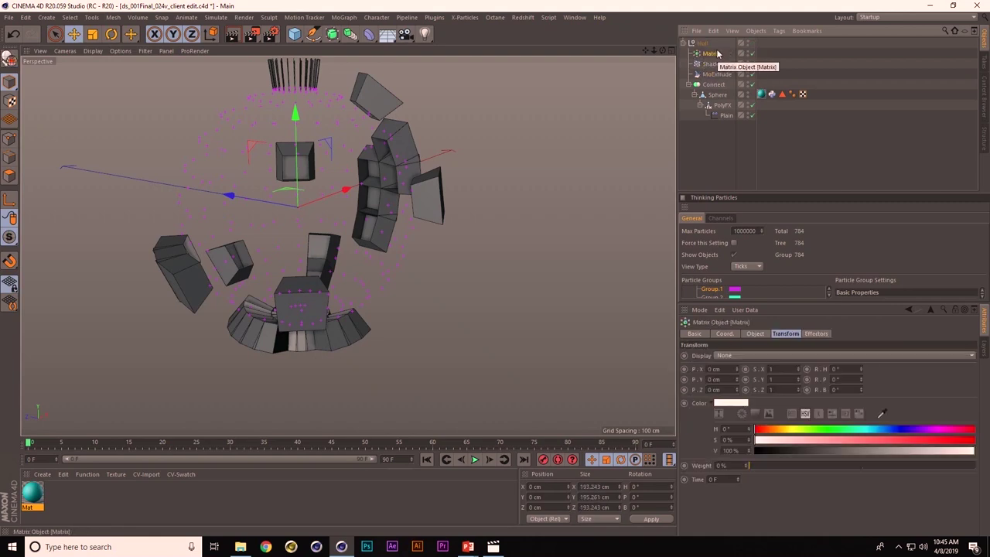
click(711, 63)
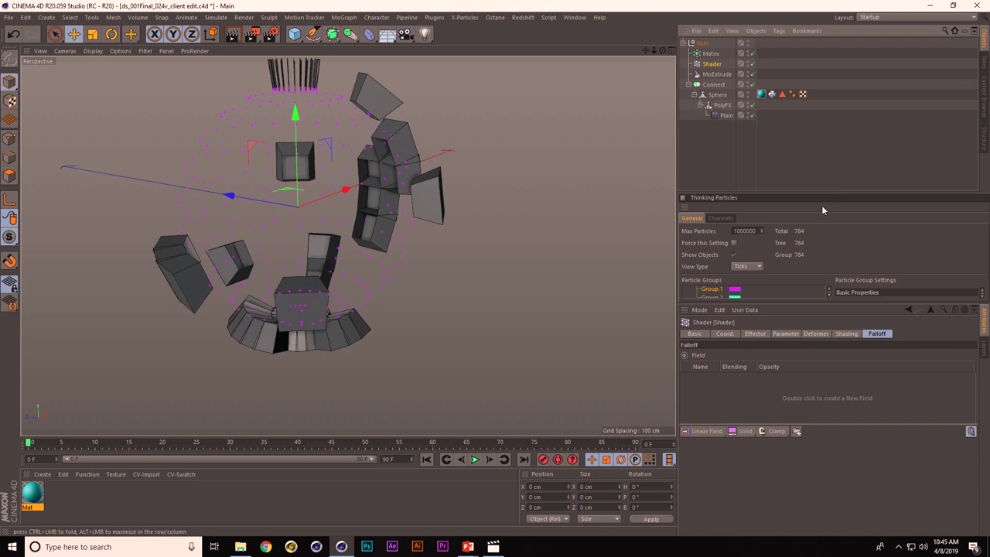
Load a Noise shader into the Shader effector's Shading tab
click(762, 334)
click(785, 334)
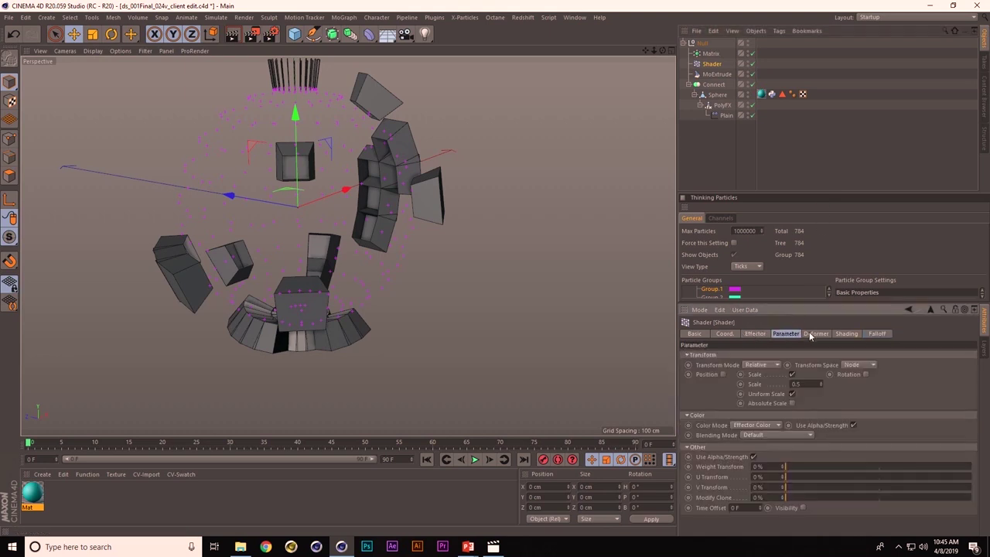
click(849, 334)
click(718, 366)
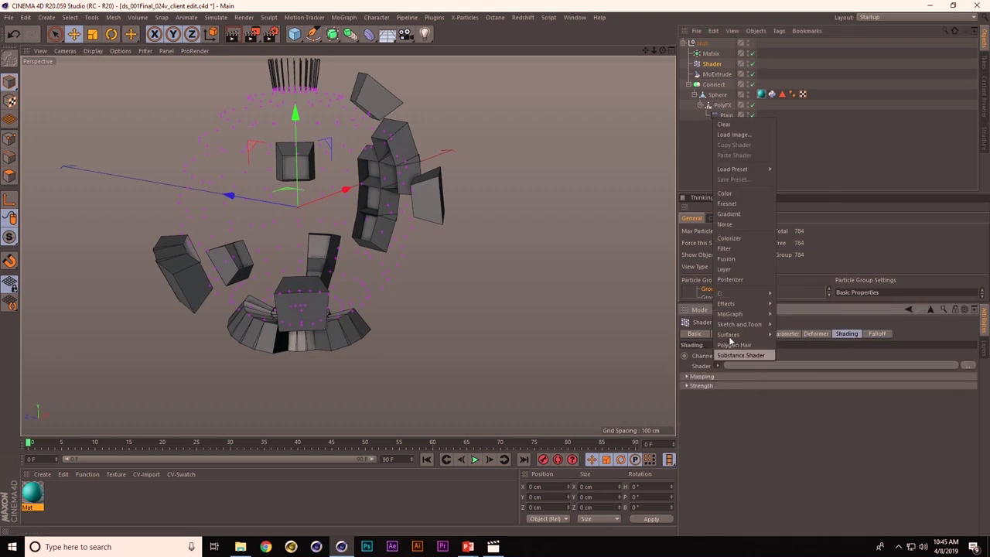
click(733, 222)
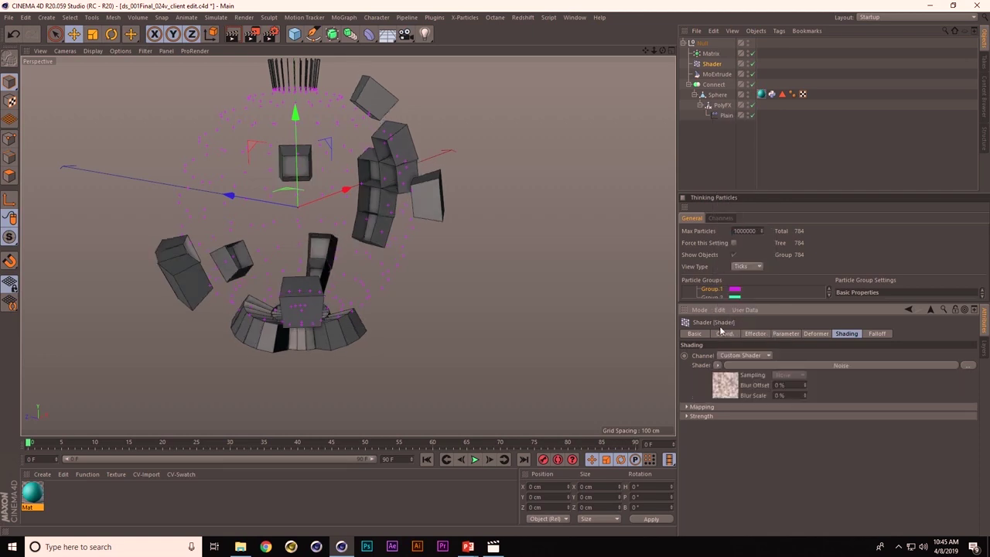
Enable the effector's Position parameter and set P.Z to 48 cm
click(788, 334)
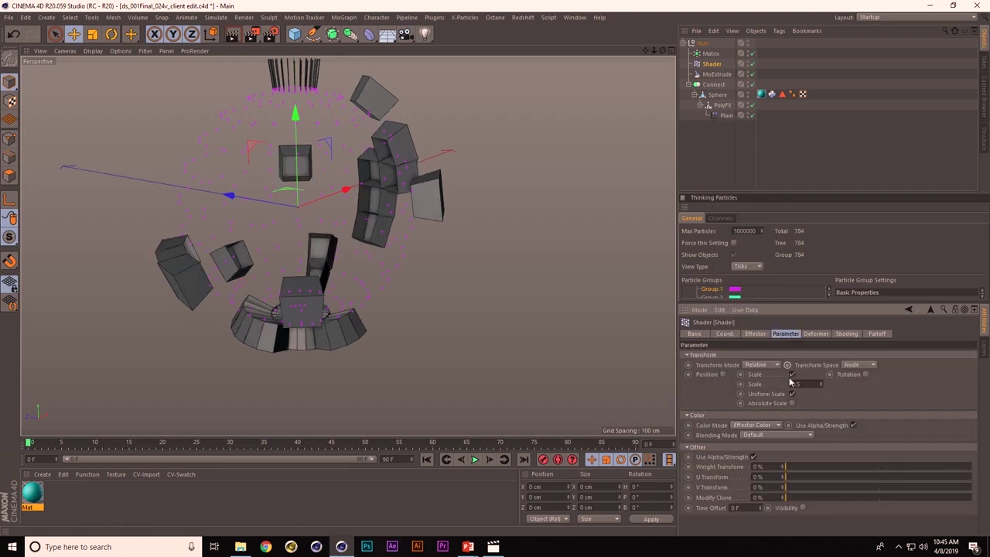
click(723, 375)
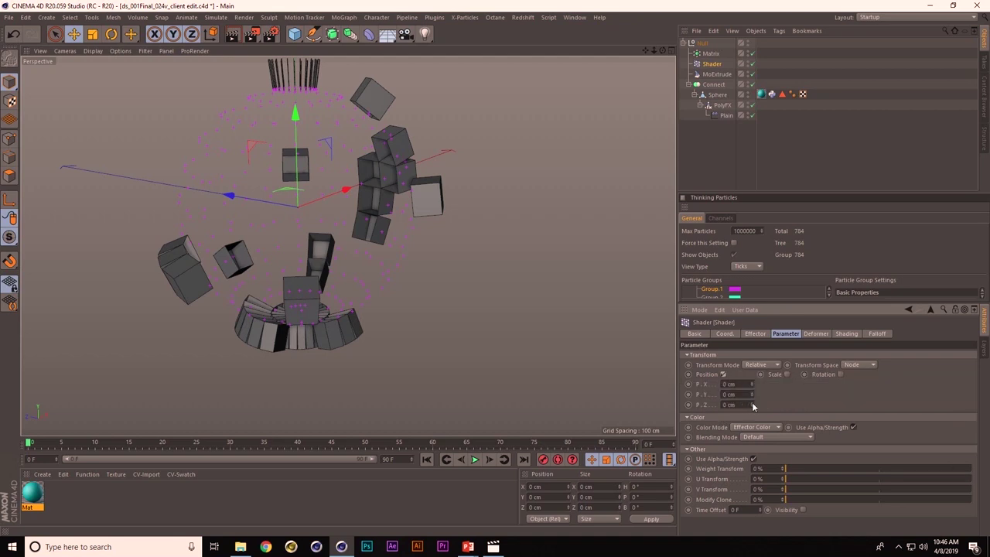
mouse_move(751, 409)
mouse_down()
mouse_move(750, 377)
mouse_move(751, 399)
mouse_up()
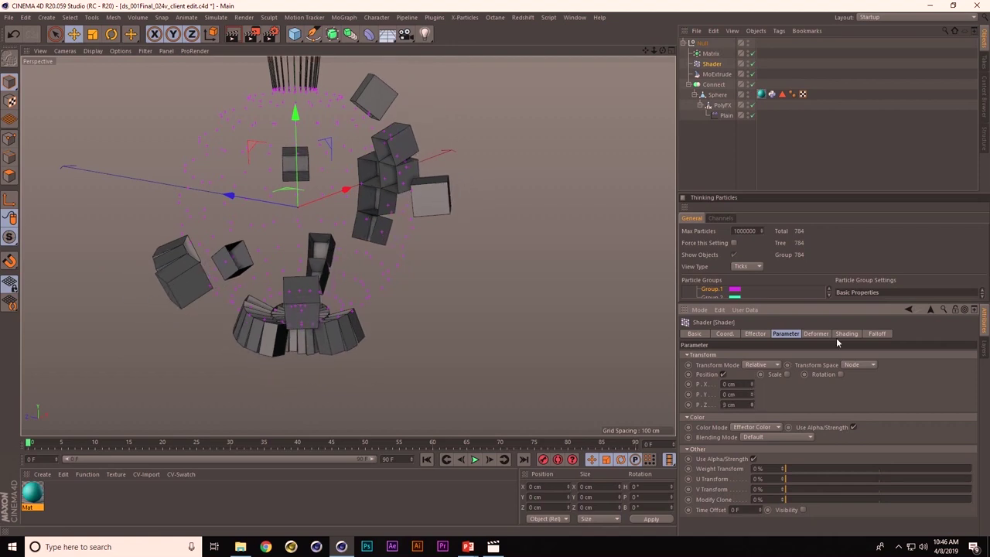
click(844, 334)
Switch the Noise shader to Cell Noise with 281% Global Scale
click(727, 384)
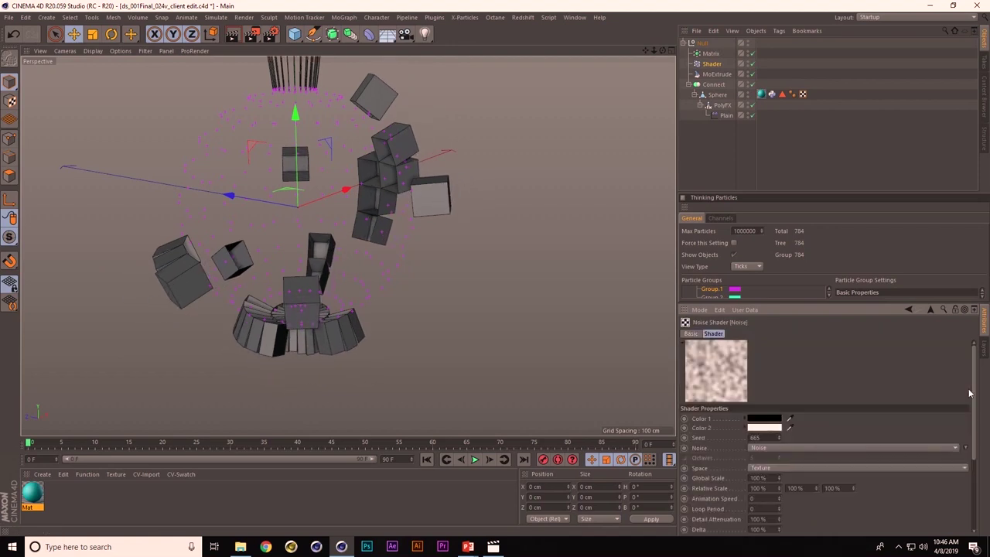
click(787, 448)
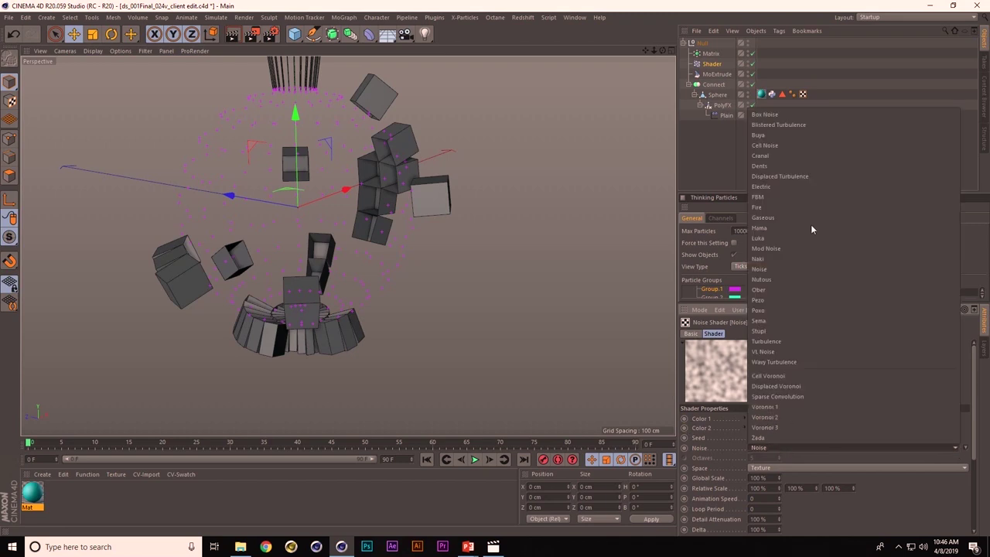
click(765, 459)
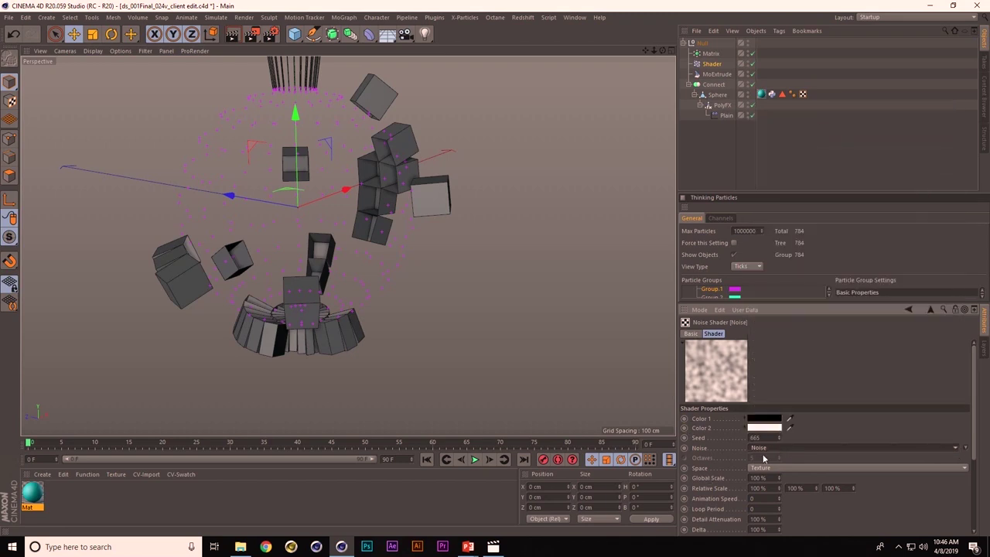
click(966, 454)
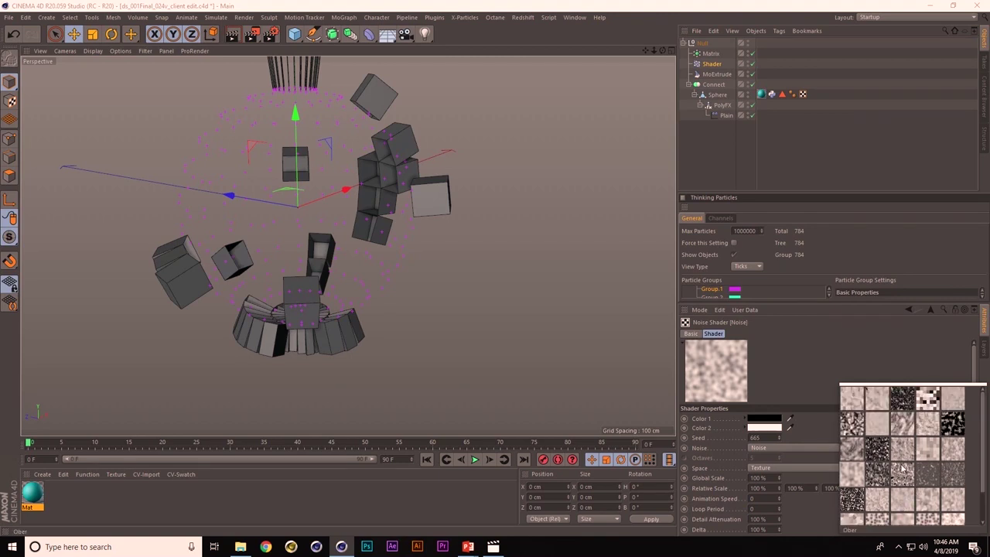
click(927, 401)
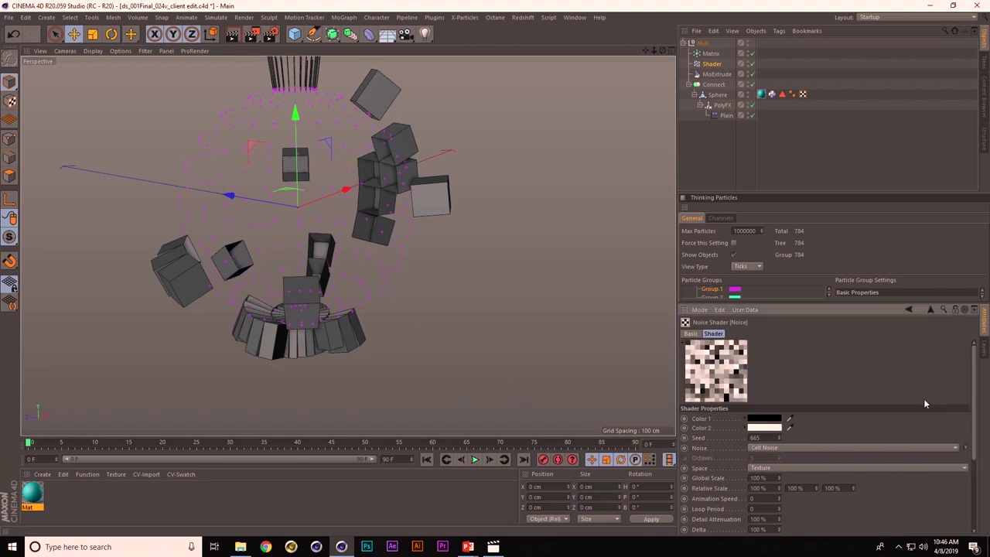
drag(777, 474, 775, 385)
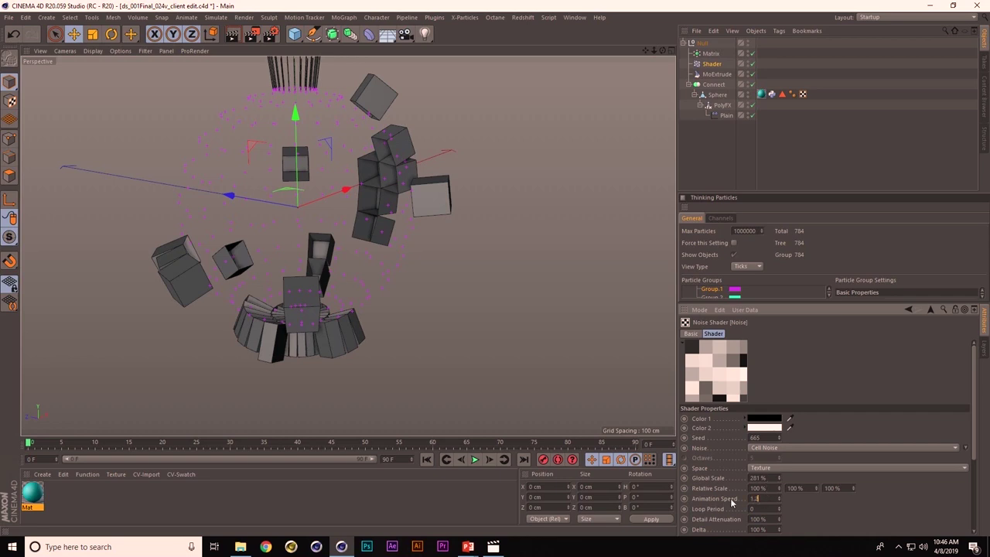
Set the noise Animation Speed to 3.8 and preview it in playback
click(475, 460)
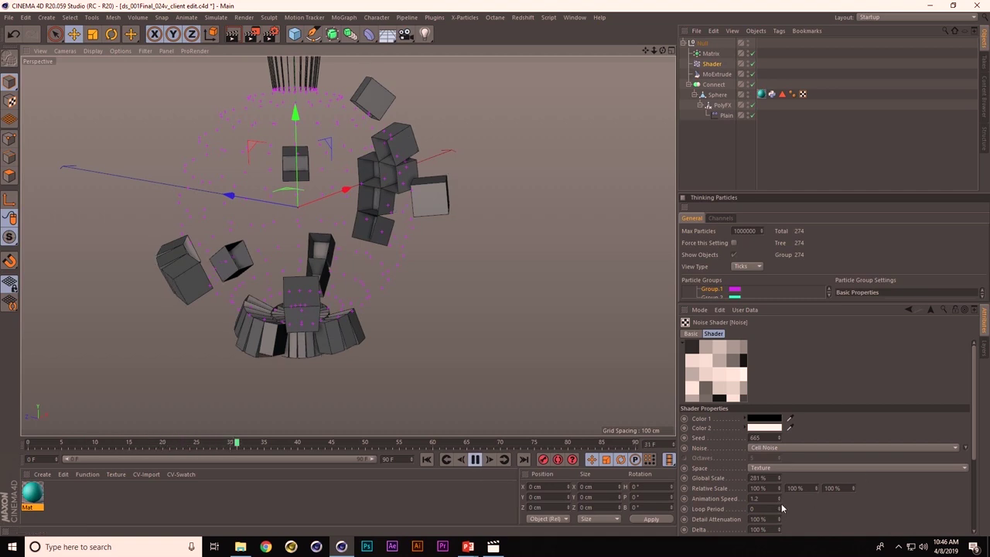
drag(779, 502, 779, 485)
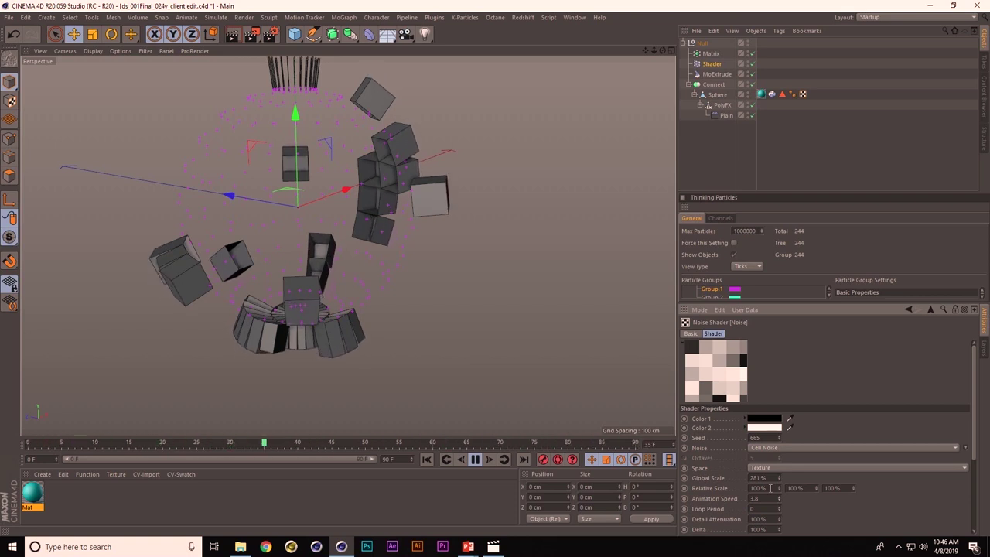
key(F8)
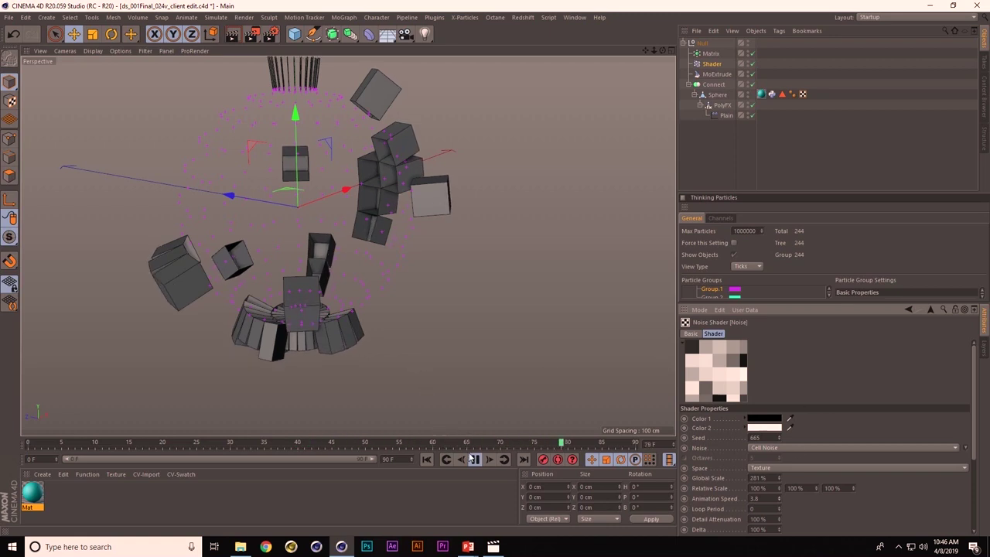
alt+drag(332, 215, 379, 202)
scroll(375, 152, up, 5)
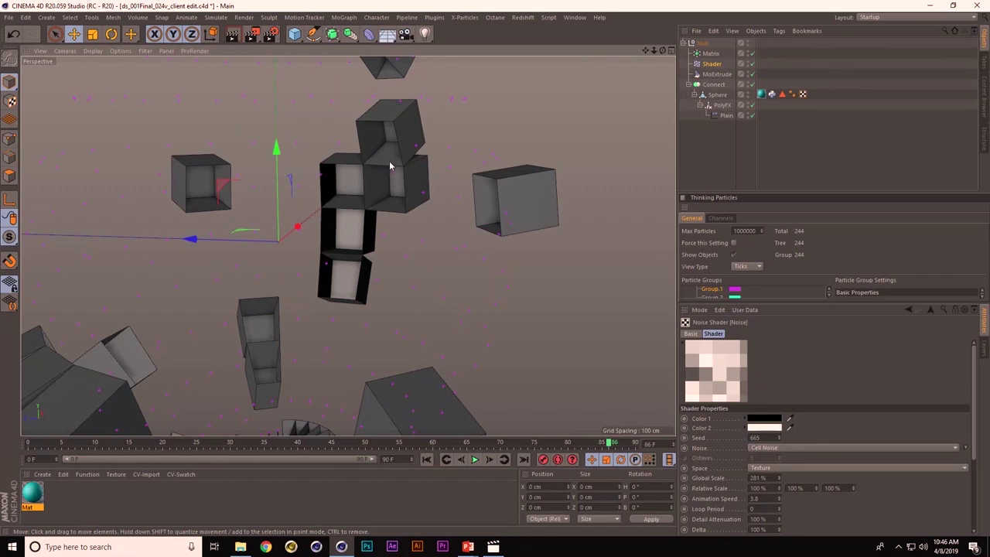
Create an Instance of the Connect object with Commander
click(707, 85)
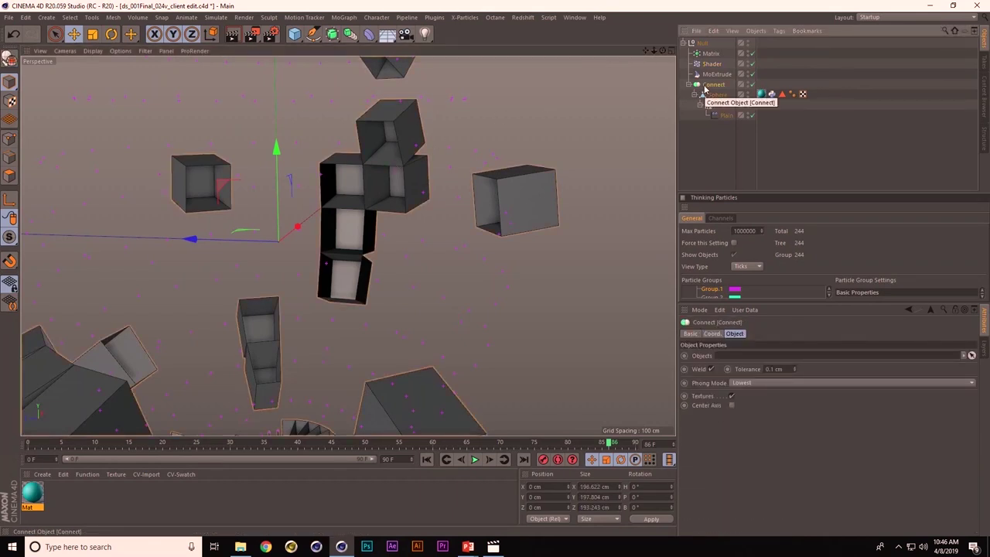
key(shift+c)
text(inst)
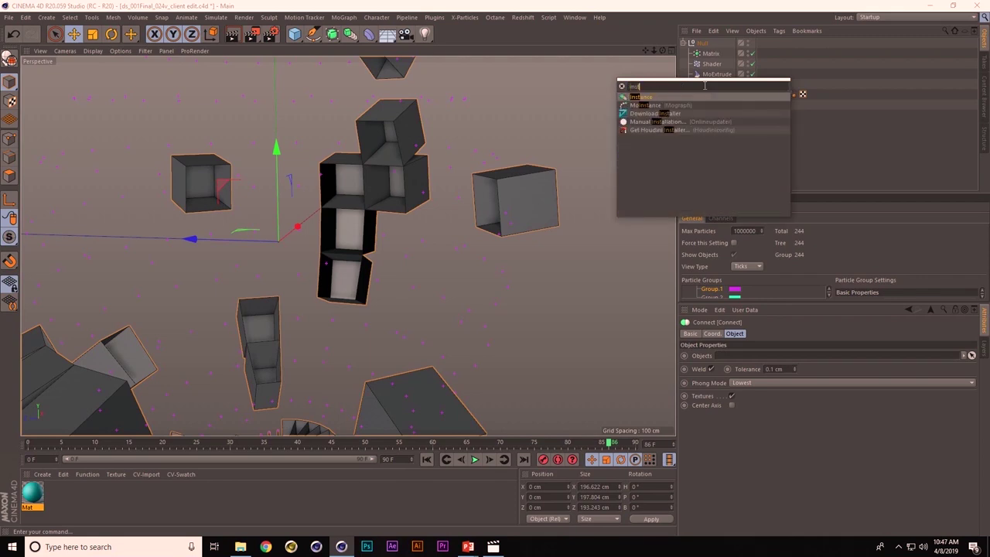
key(Down)
key(Return)
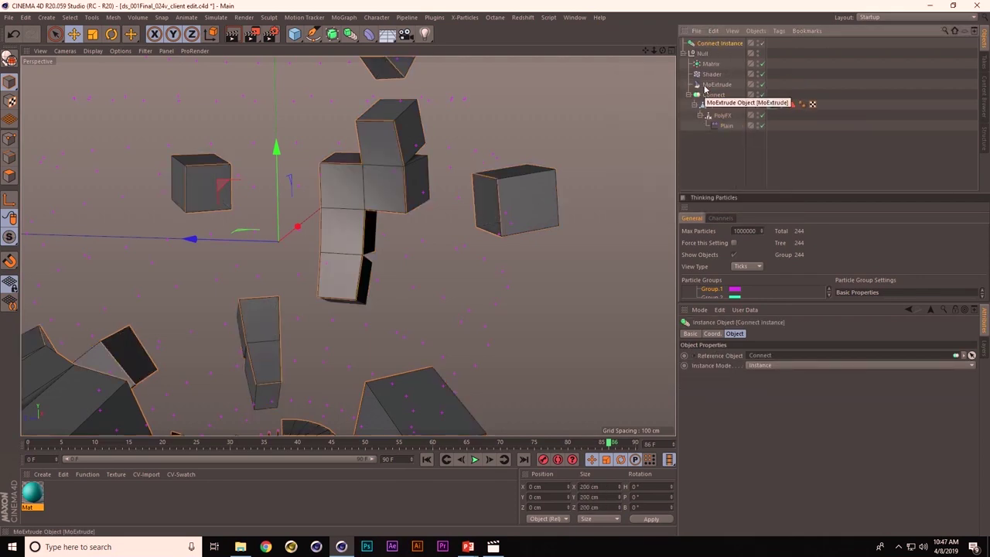
Stretch MoExtrude's P.Z to 120 cm, then settle it at 21 cm
alt+drag(533, 128, 468, 152)
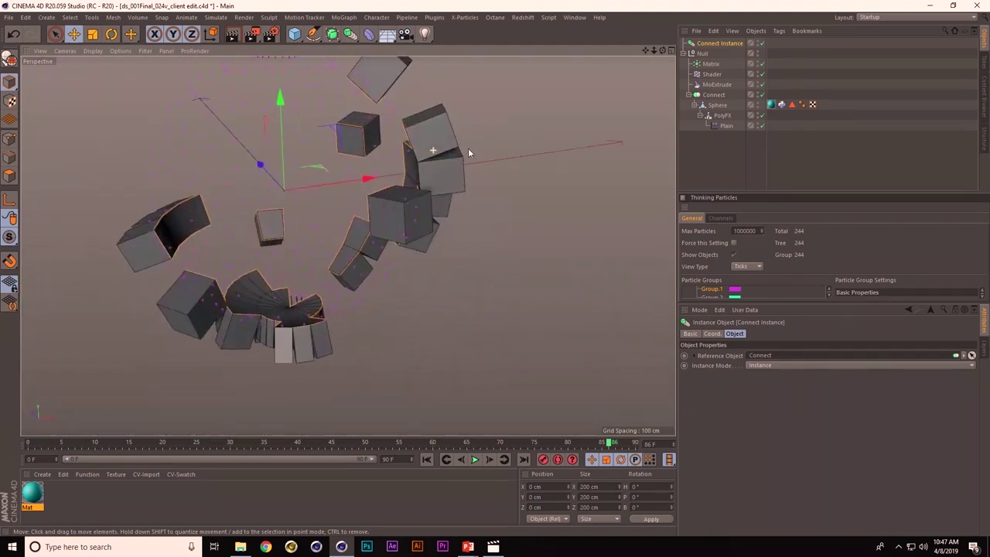
alt+drag(384, 134, 340, 203)
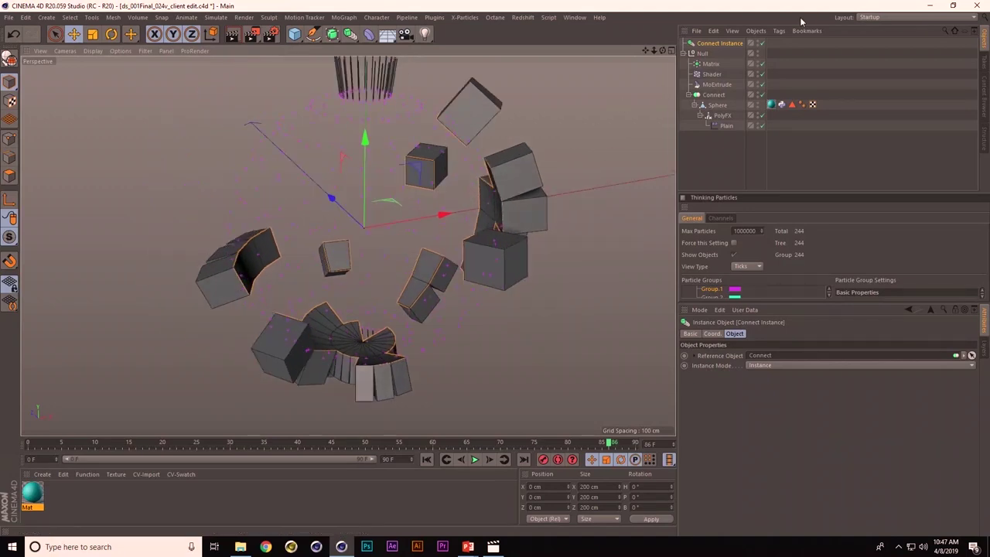
click(716, 84)
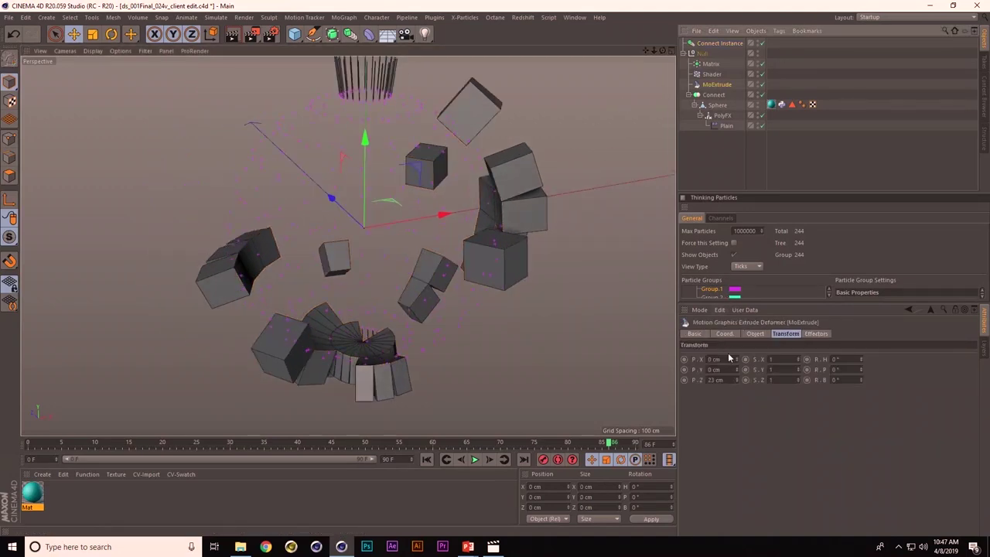
drag(737, 380, 733, 334)
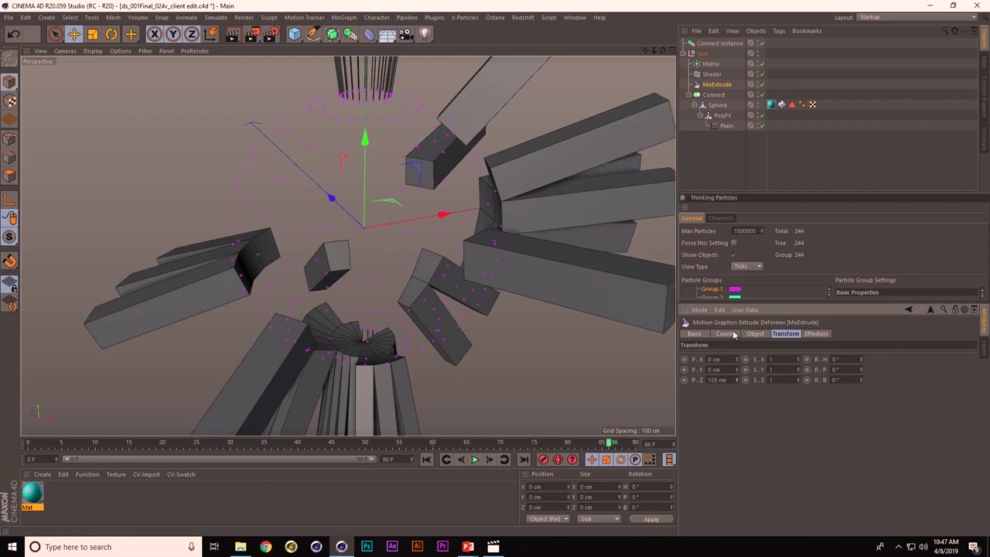
drag(733, 334, 743, 376)
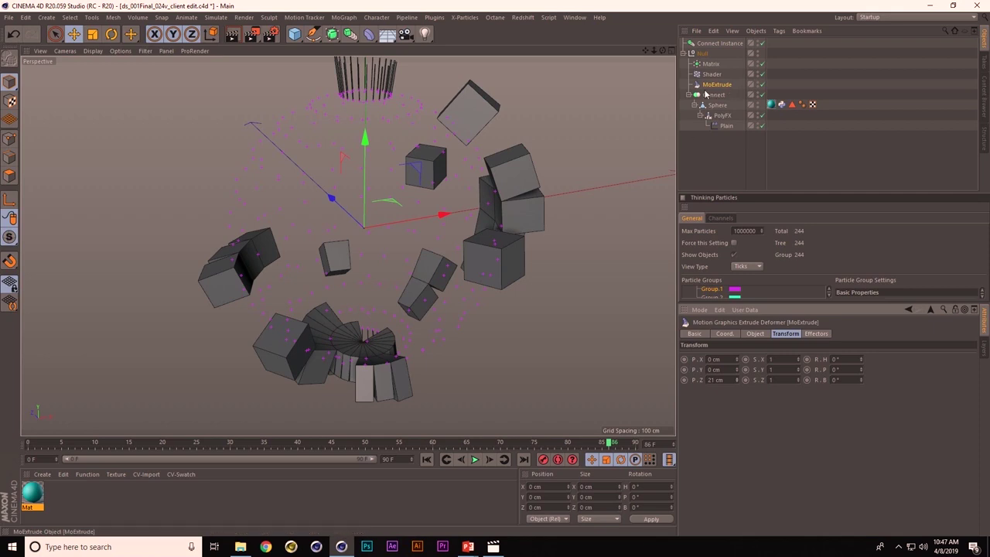
Rename the Null to 'layer 1' and duplicate it as 'layer 2'
click(702, 53)
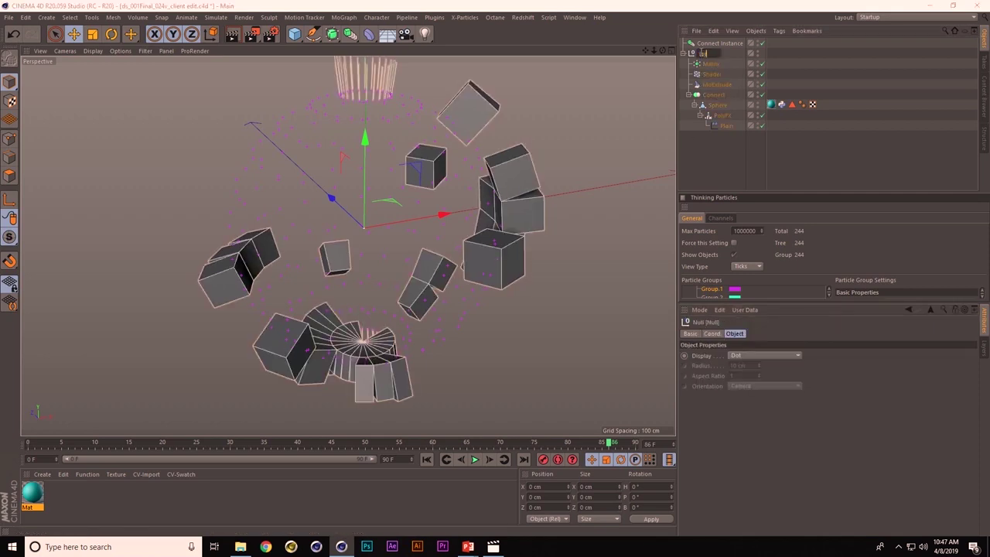
key(Return)
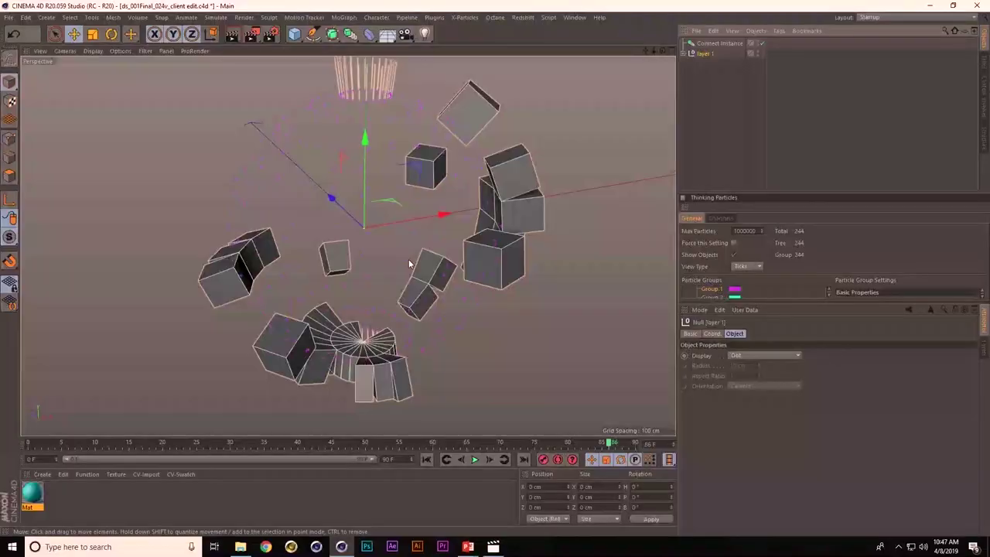
ctrl+drag(700, 54, 706, 67)
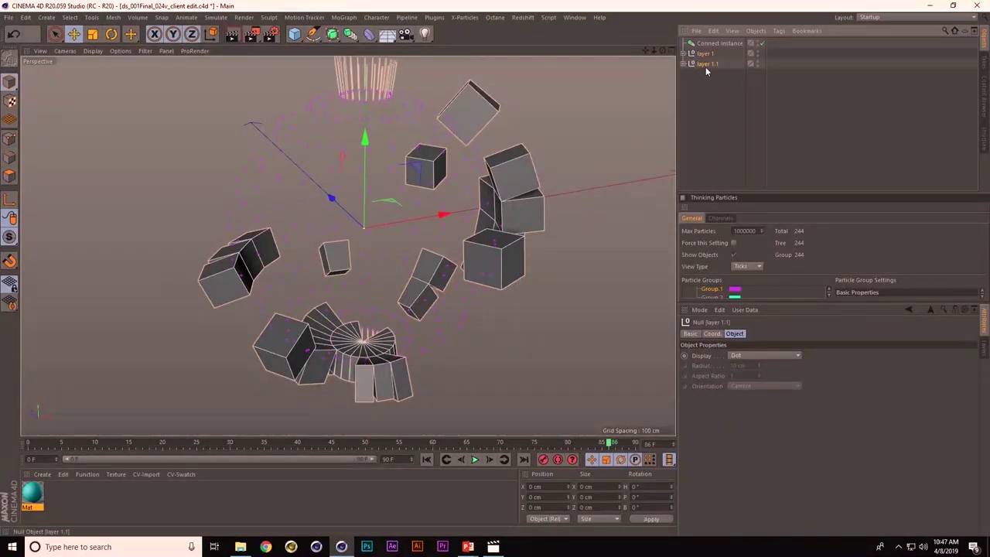
double_click(708, 64)
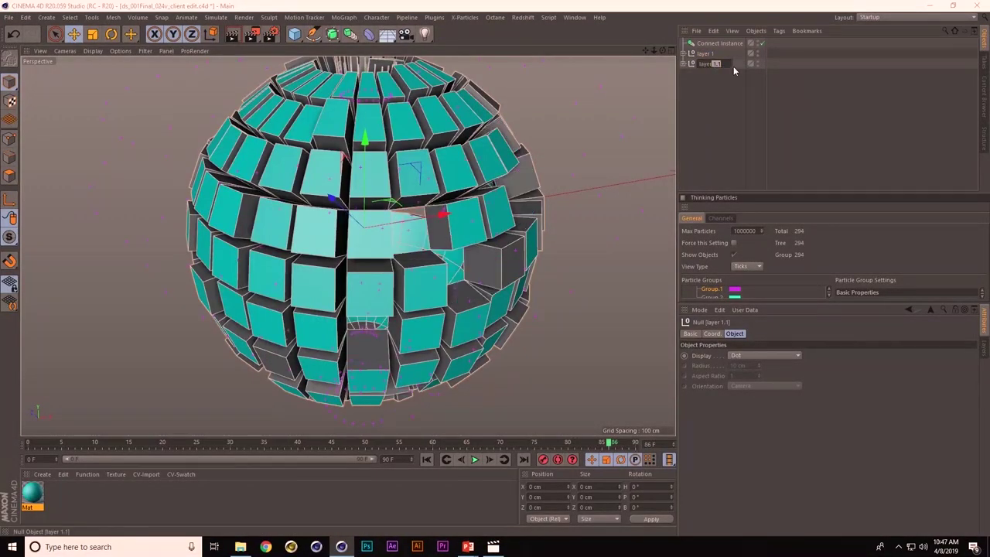
text(layer 2)
key(Return)
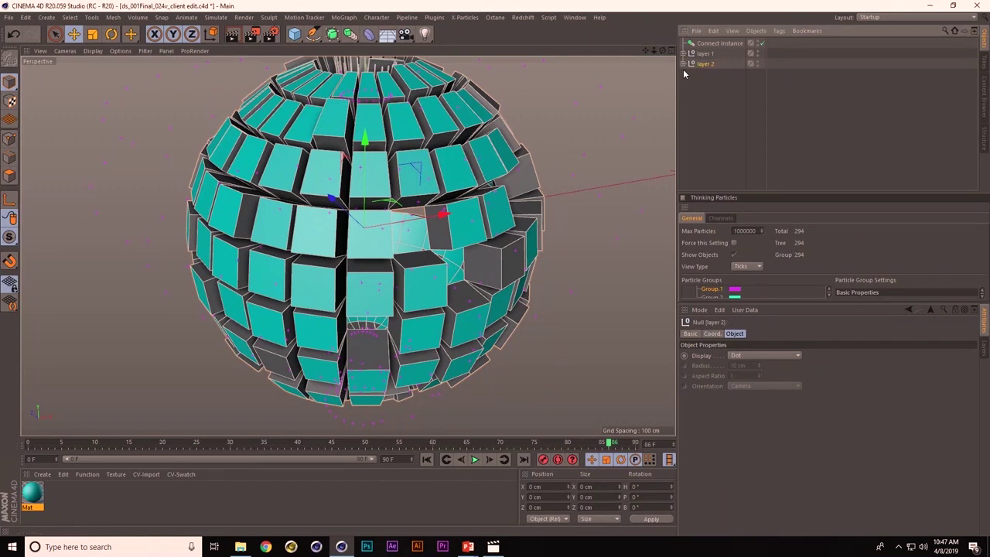
Assign particle Group.2 to the Matrix inside layer 2
click(684, 65)
click(712, 75)
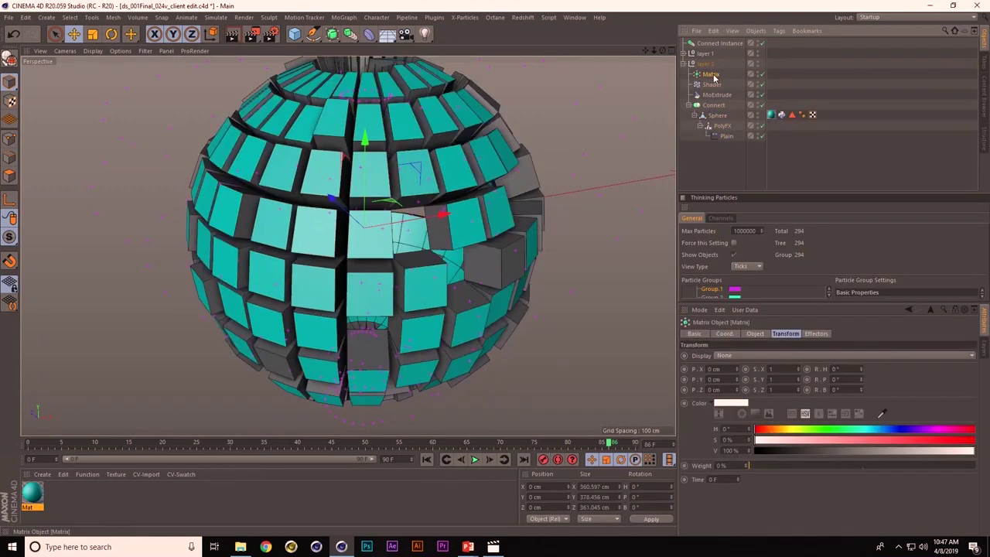
click(754, 334)
drag(718, 300, 770, 384)
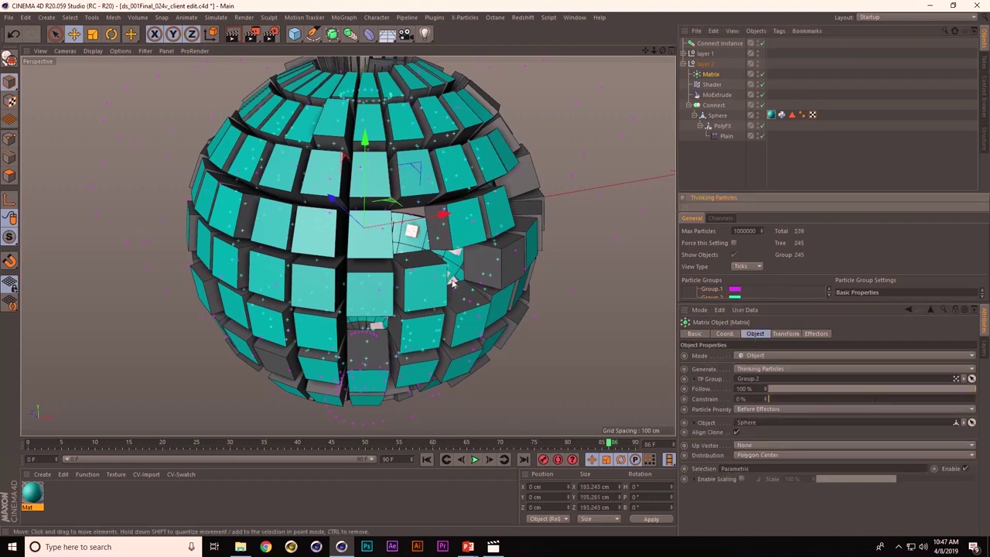
Rotate layer 2 to a heading of 48.469°
click(704, 64)
key(r)
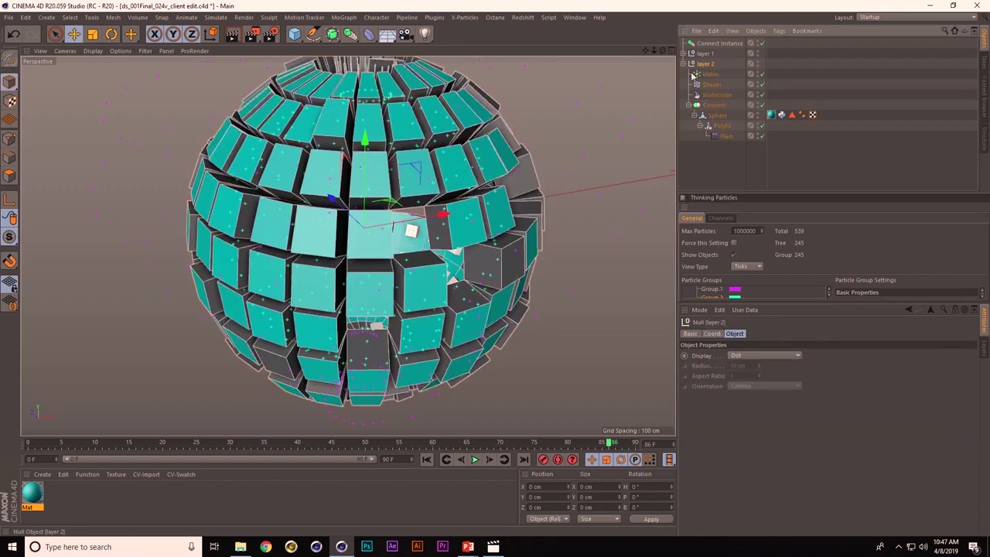
drag(379, 259, 423, 253)
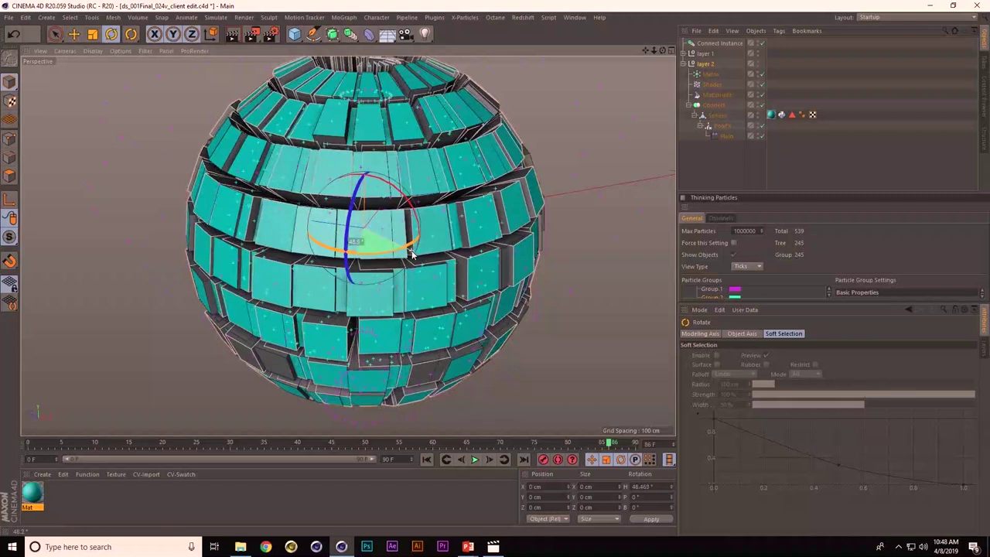
Lower layer 2's selection noise Bias to 23% and return to frame 0
click(781, 114)
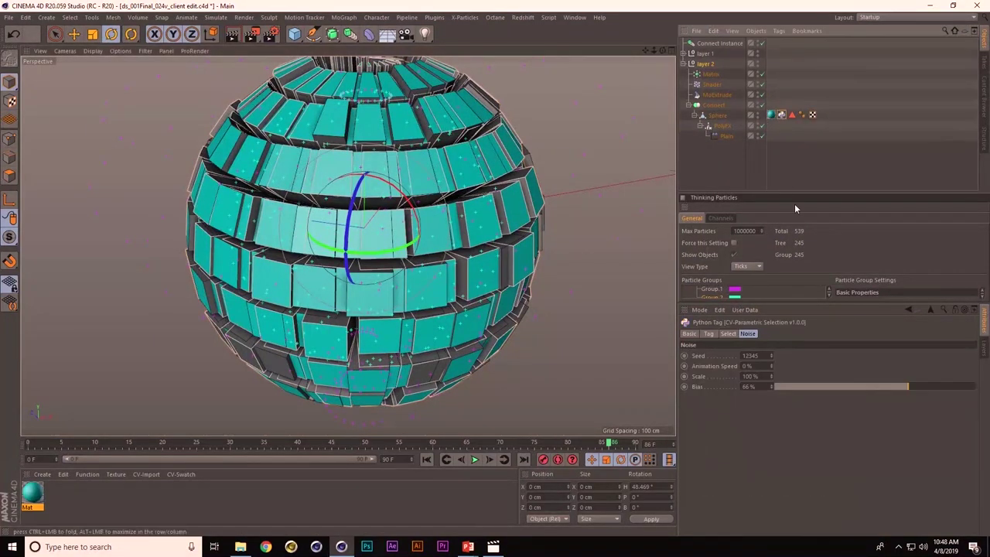
drag(861, 387, 819, 388)
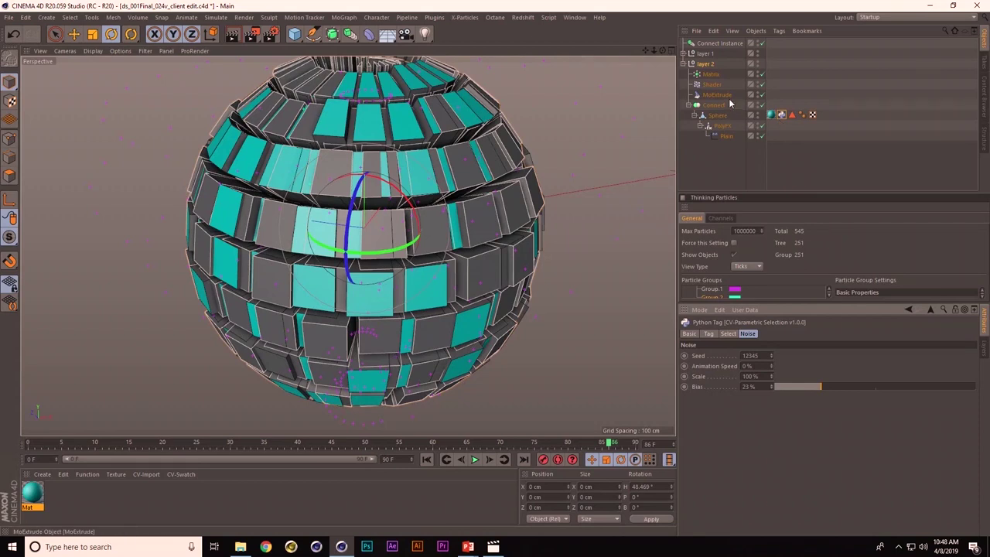
key(shift+F)
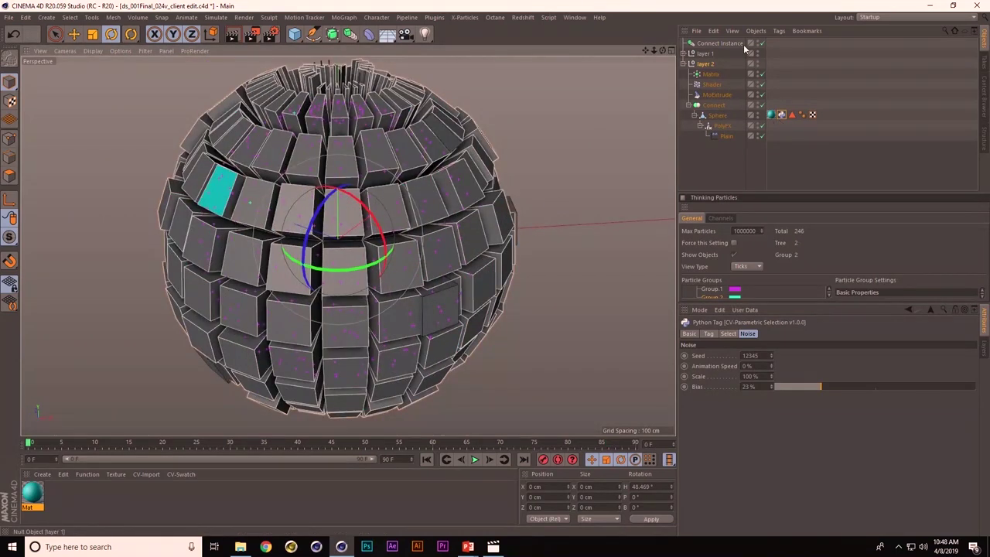
Disable layer 2's MoExtrude and show all particle groups in the Plain effector
click(763, 95)
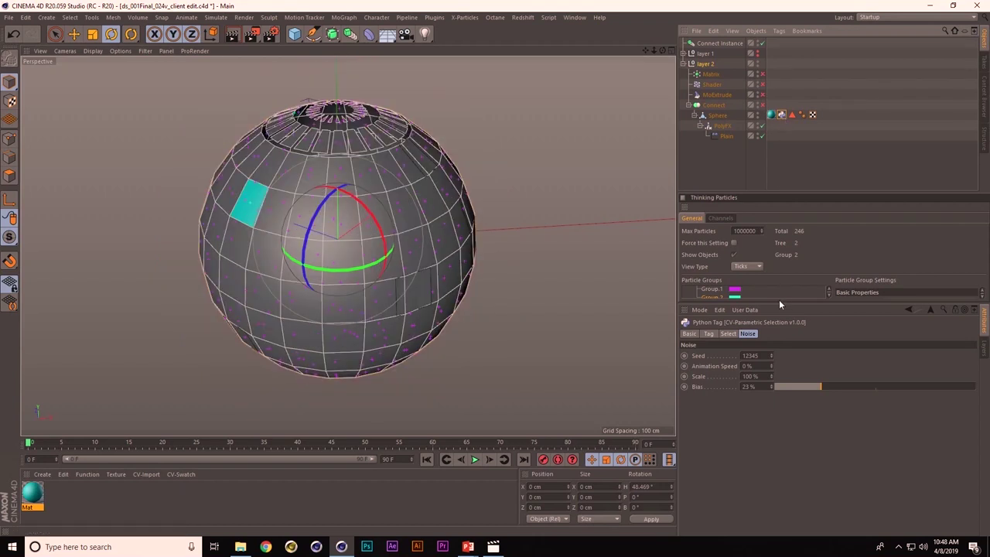
click(710, 75)
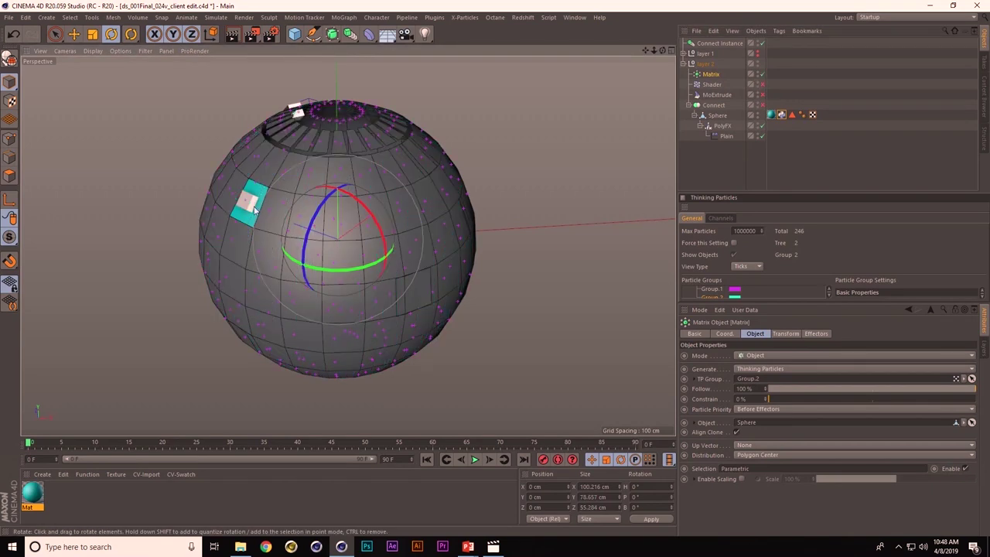
click(726, 136)
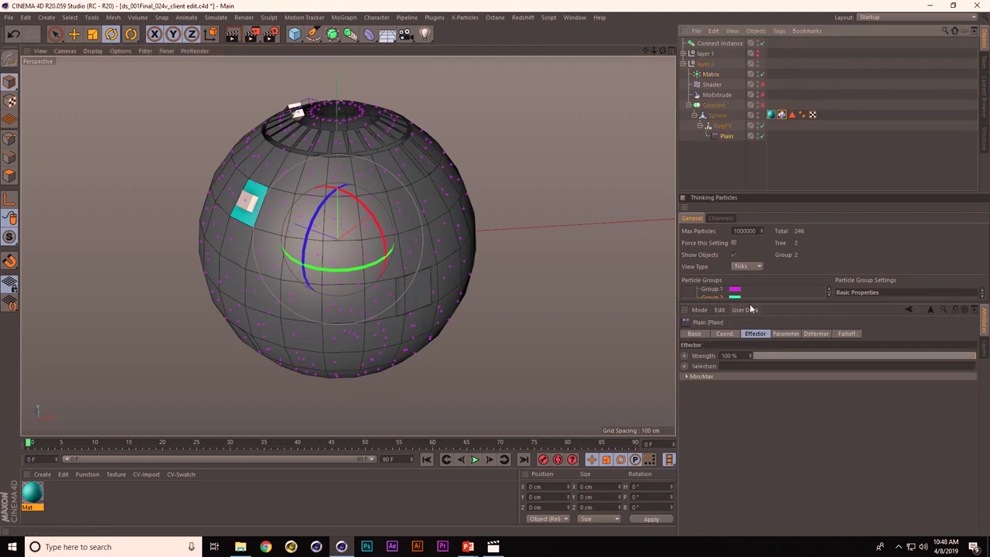
drag(747, 305, 744, 344)
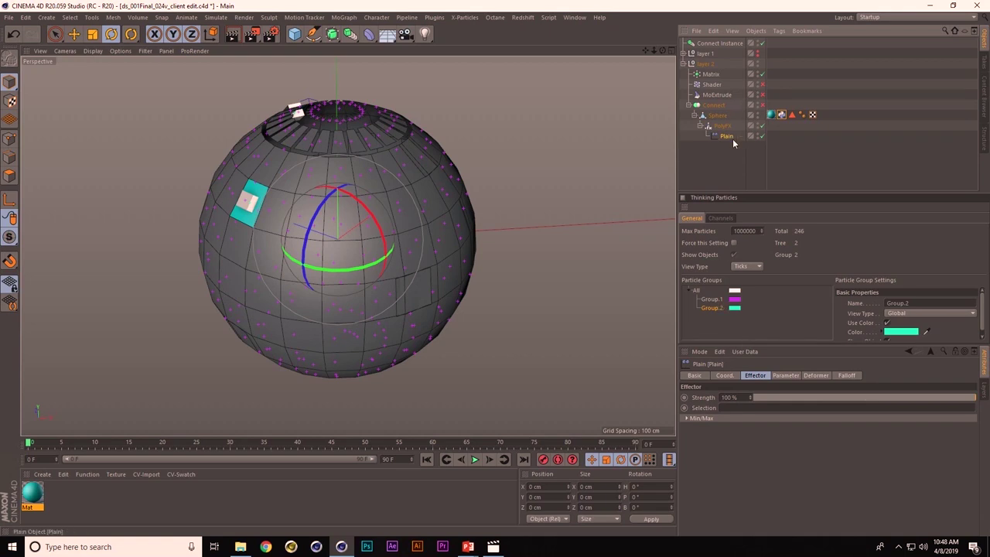
Swap the Plain effector's Group.1 falloff field for Group.2 and set noise Bias to 51%
click(846, 376)
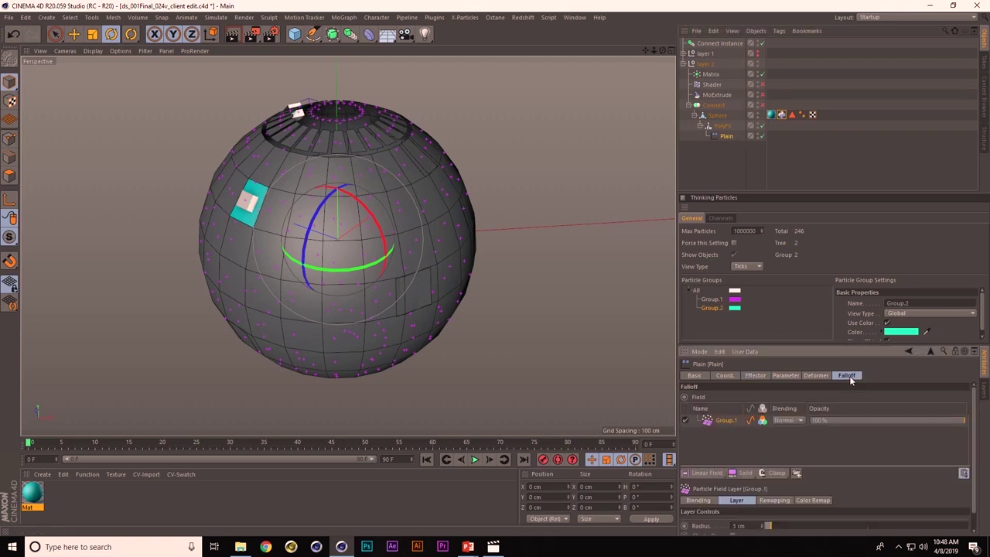
click(717, 420)
key(Delete)
drag(712, 308, 715, 412)
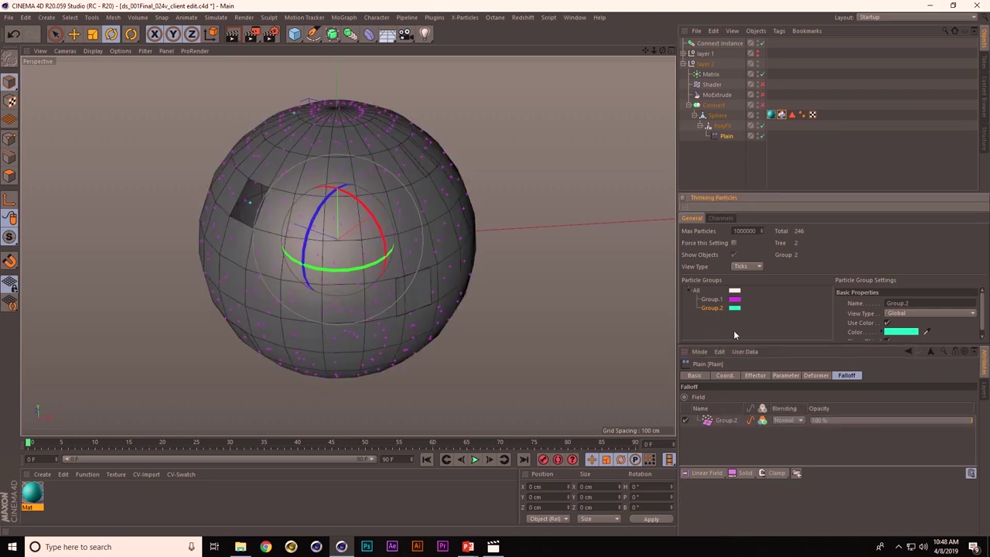
click(782, 116)
drag(832, 425, 877, 427)
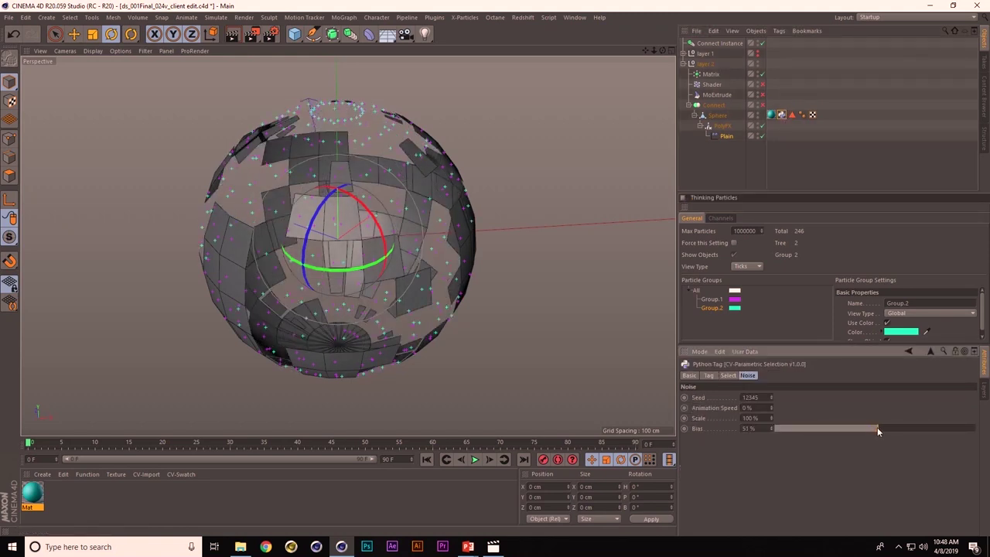
Re-enable layer 2's Shader and MoExtrude, then expand layer 1's hierarchy
click(762, 84)
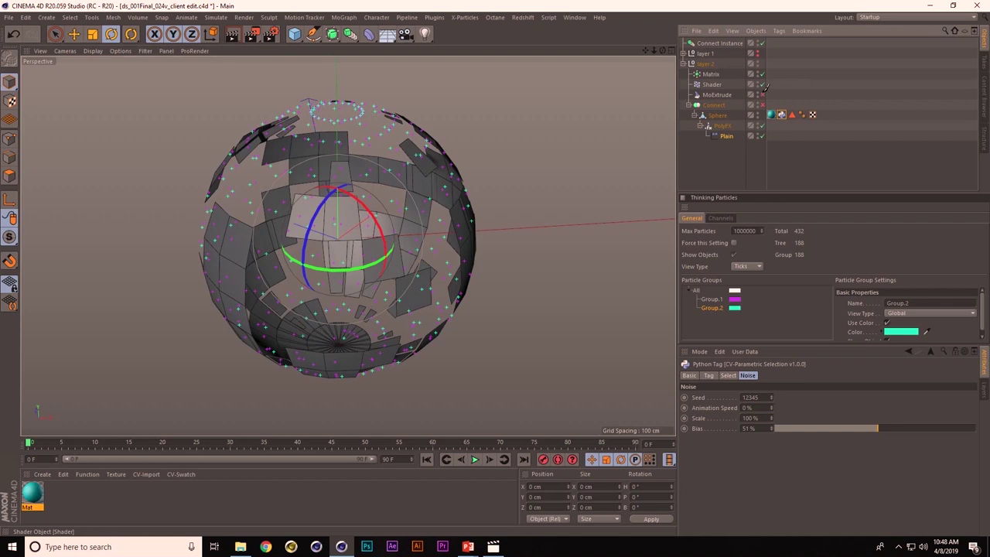
click(761, 94)
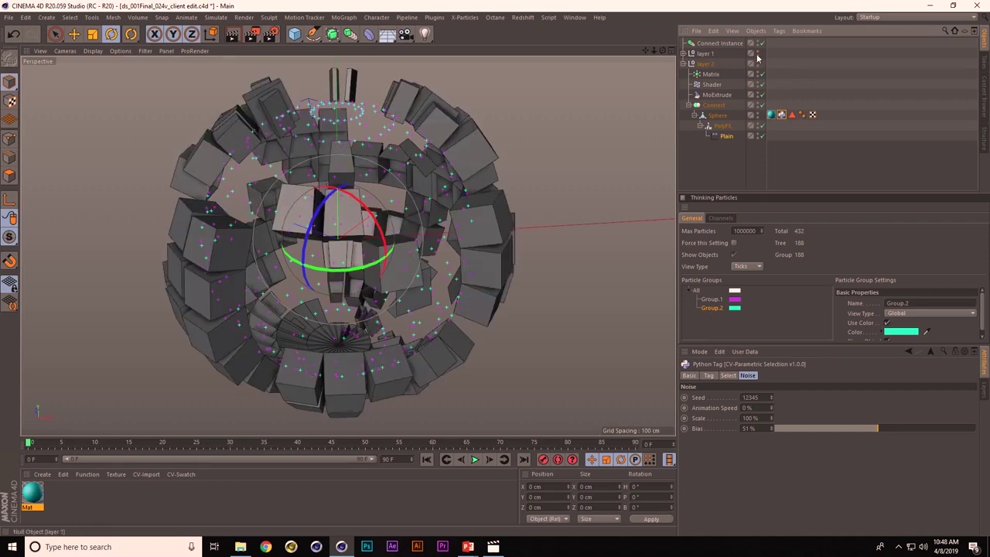
click(684, 54)
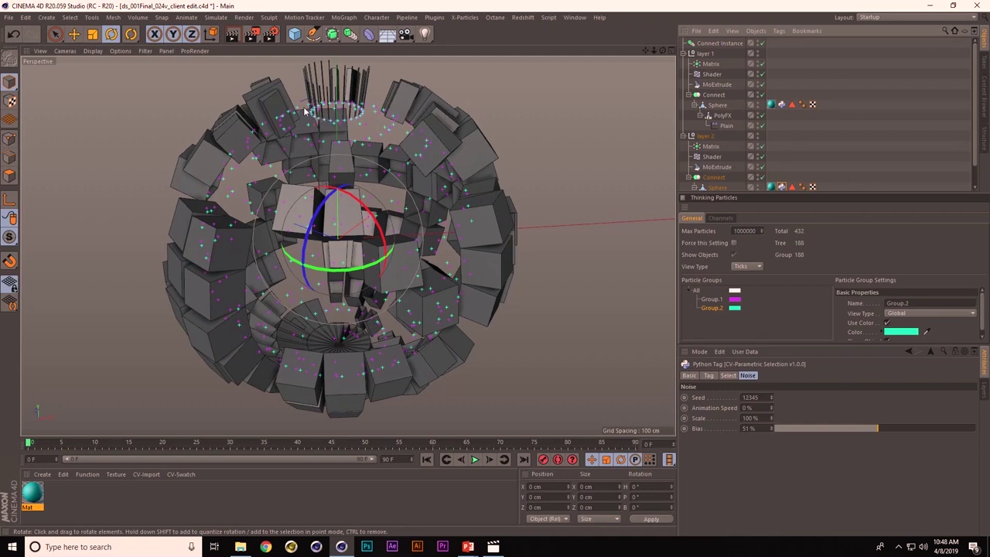
After glancing at the slideshow, rotate the layer 2 null's heading further to 72.962°
key(alt+Tab)
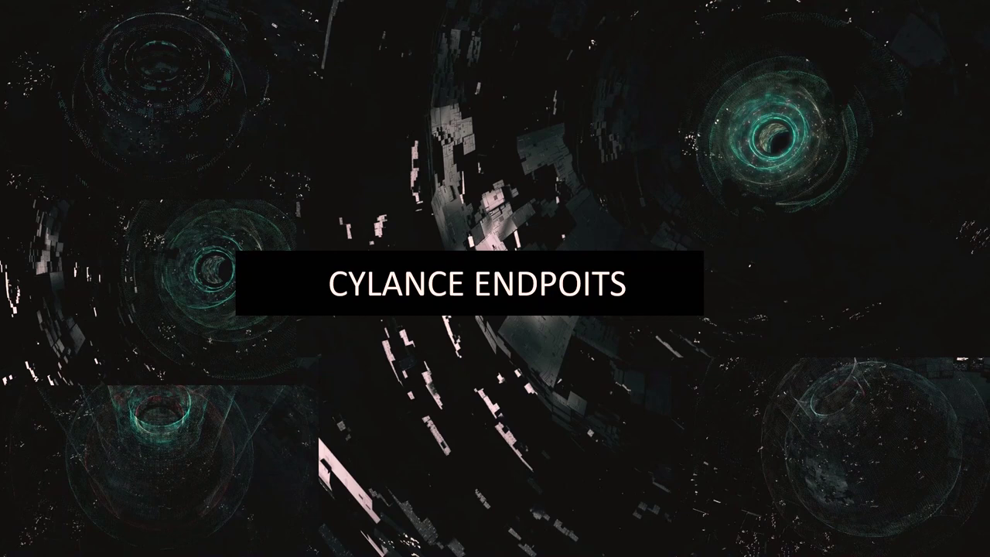
key(alt+Tab)
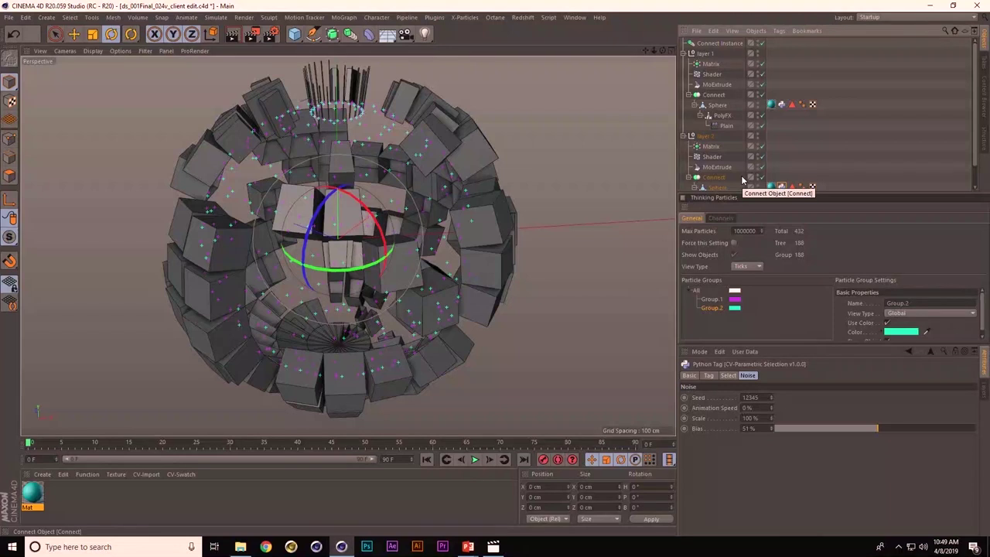
scroll(834, 133, down, 1)
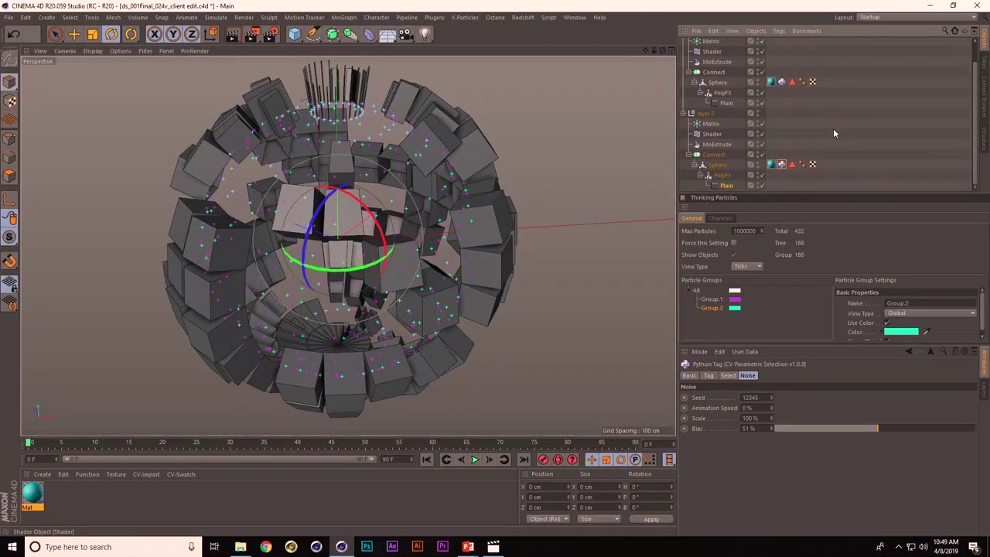
click(696, 115)
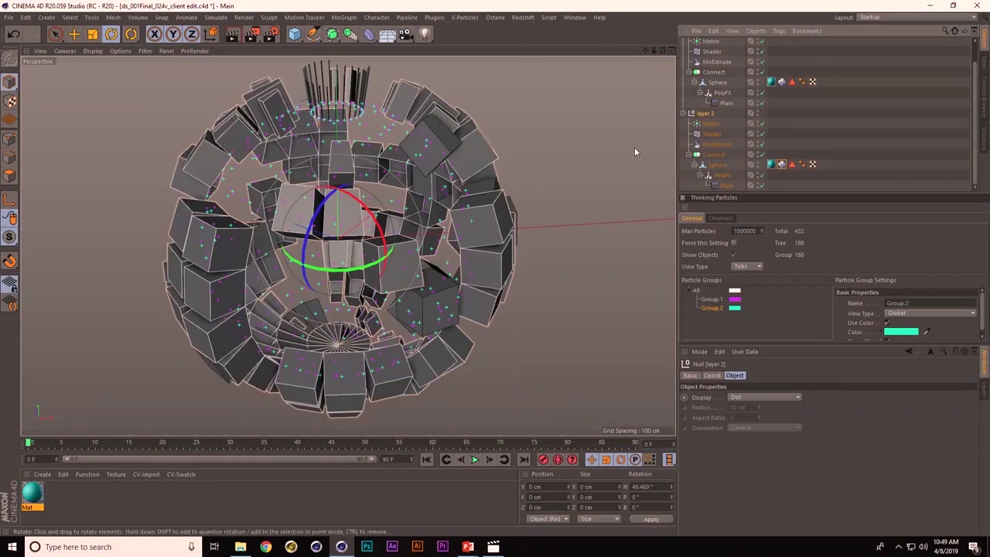
drag(363, 266, 500, 223)
scroll(829, 110, up, 1)
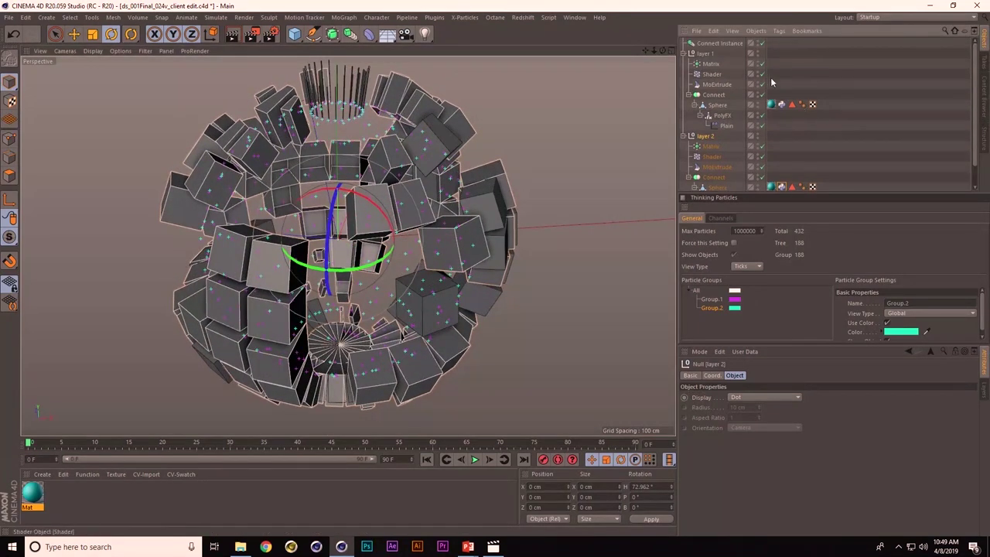
Add a Subdivision Surface with the Commander ('subd') and nest it in layer 2 above Connect
key(shift+c)
text(subd)
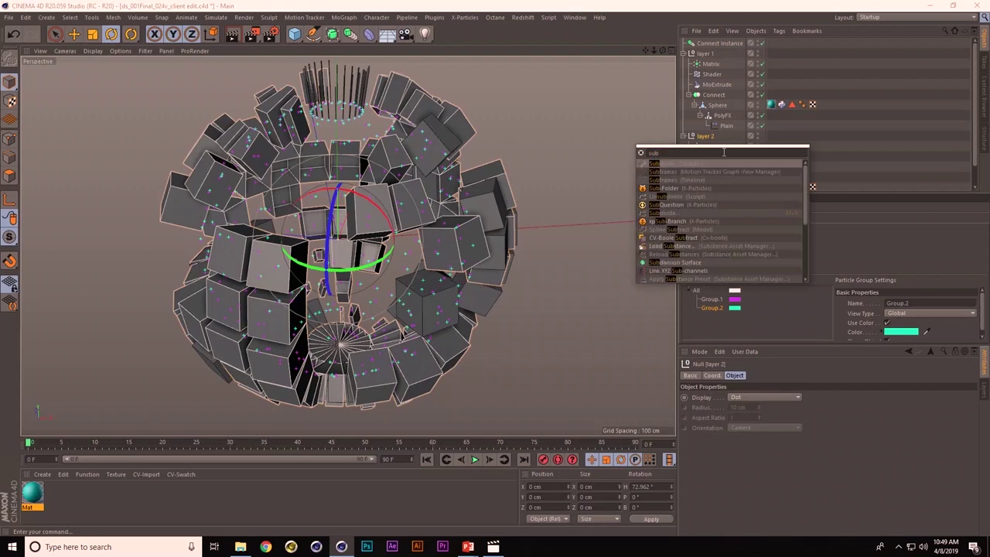
key(Down)
key(Down)
key(Down)
key(Return)
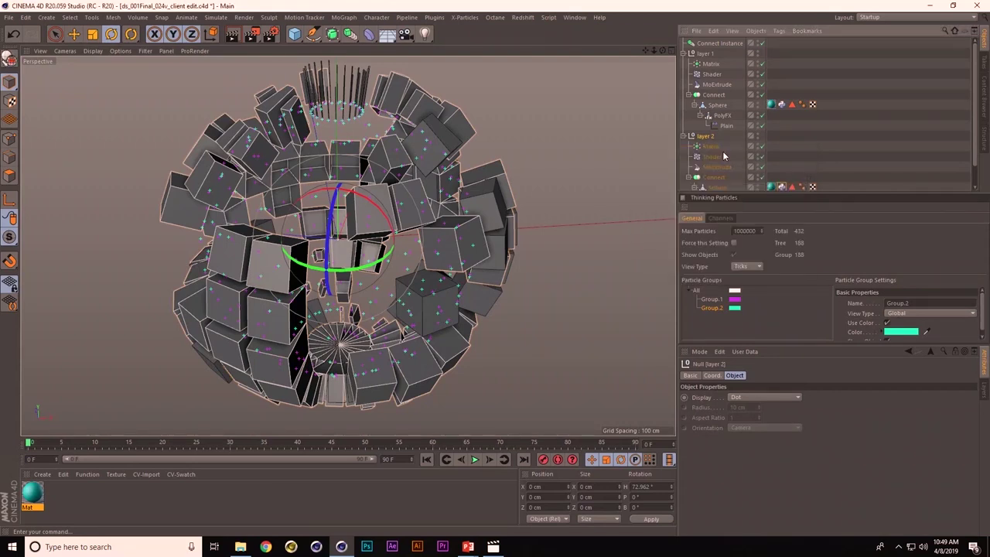
drag(712, 44, 717, 147)
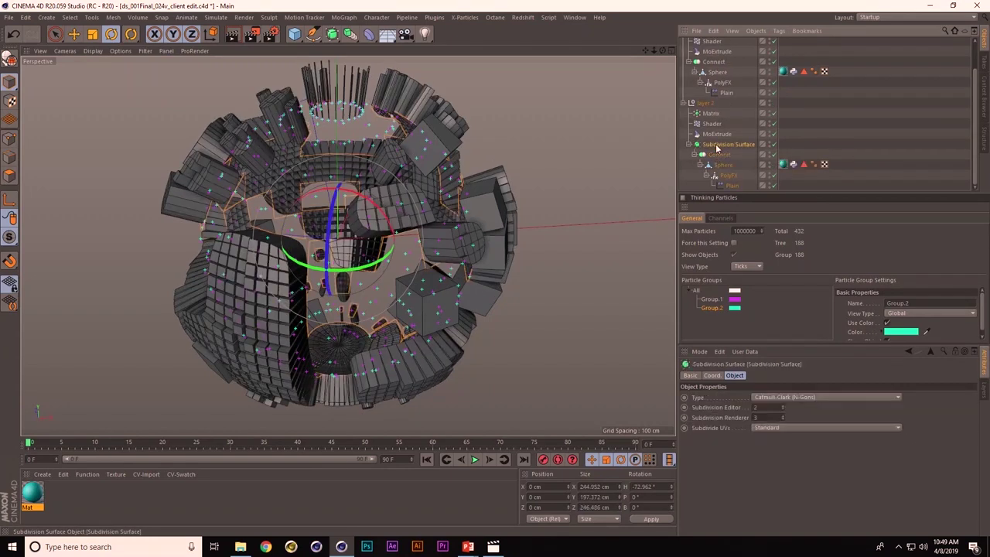
alt+drag(378, 223, 376, 252)
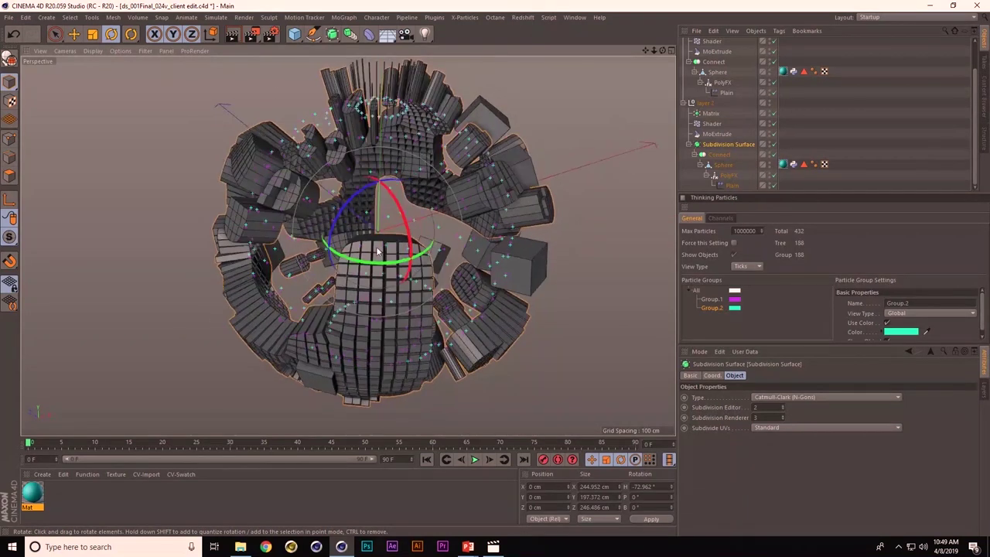
Set the Subdivision Surface type to OpenSubdiv Bilinear
click(809, 395)
click(793, 458)
alt+drag(495, 279, 475, 224)
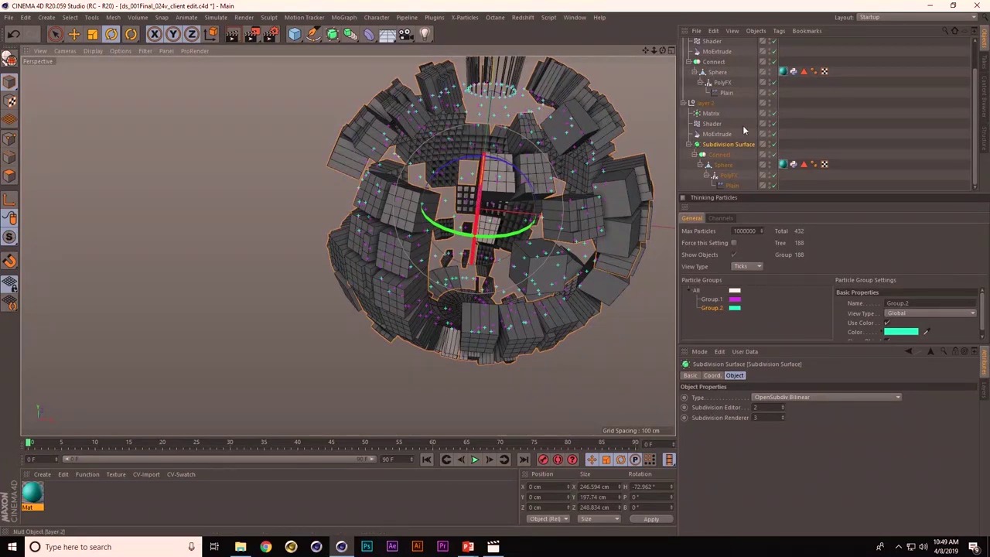
Change layer 2's Shader noise from Cell Noise to Hama
click(713, 135)
click(712, 123)
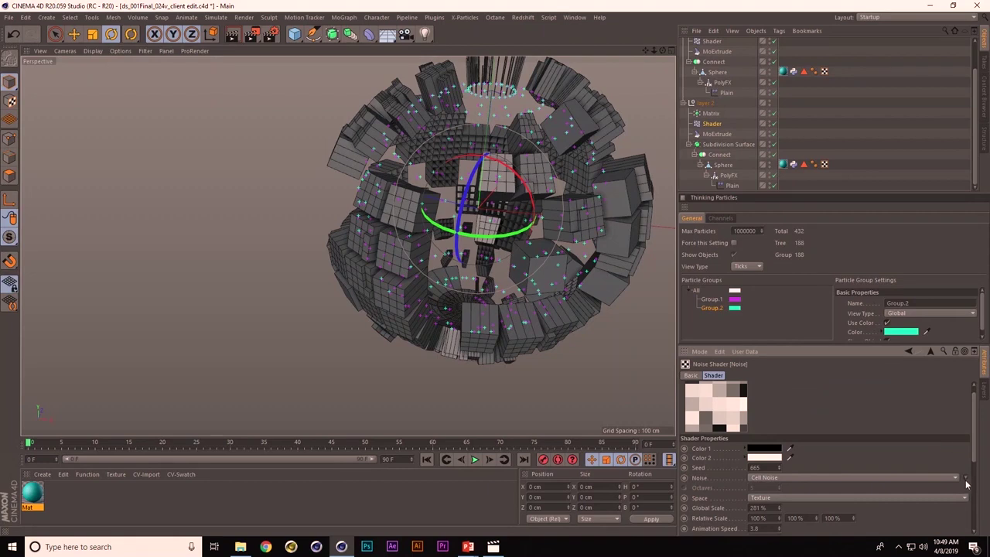
click(965, 479)
click(874, 451)
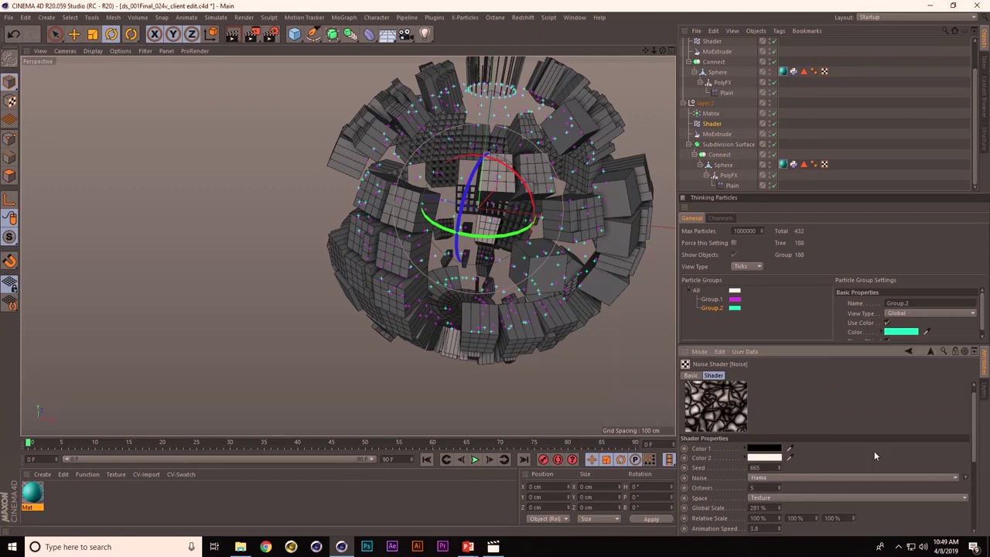
alt+drag(504, 232, 524, 220)
scroll(727, 93, up, 1)
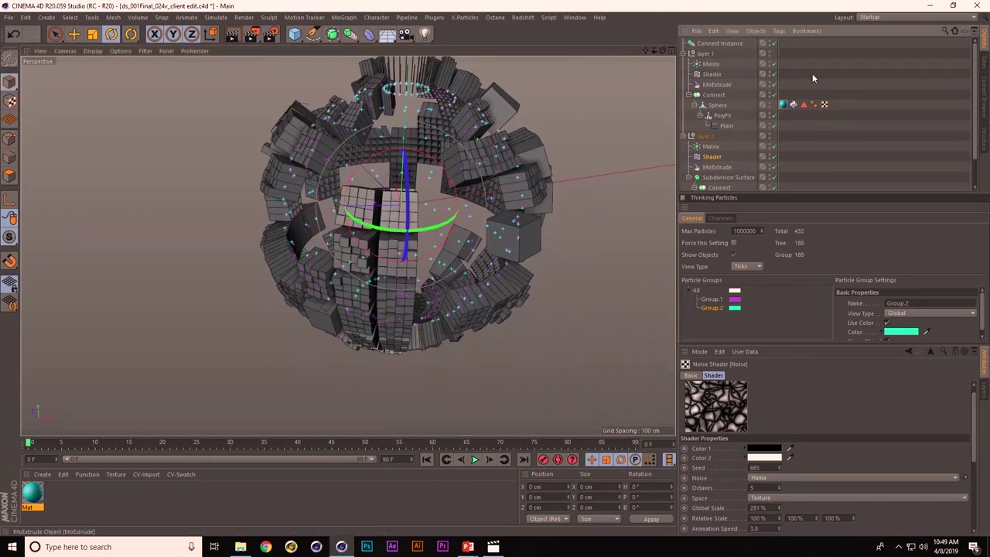
scroll(833, 96, down, 1)
Tune the CV-Parametric Selection noise scale and set Bias to 69%, disabling the Subdivision Surface
click(793, 165)
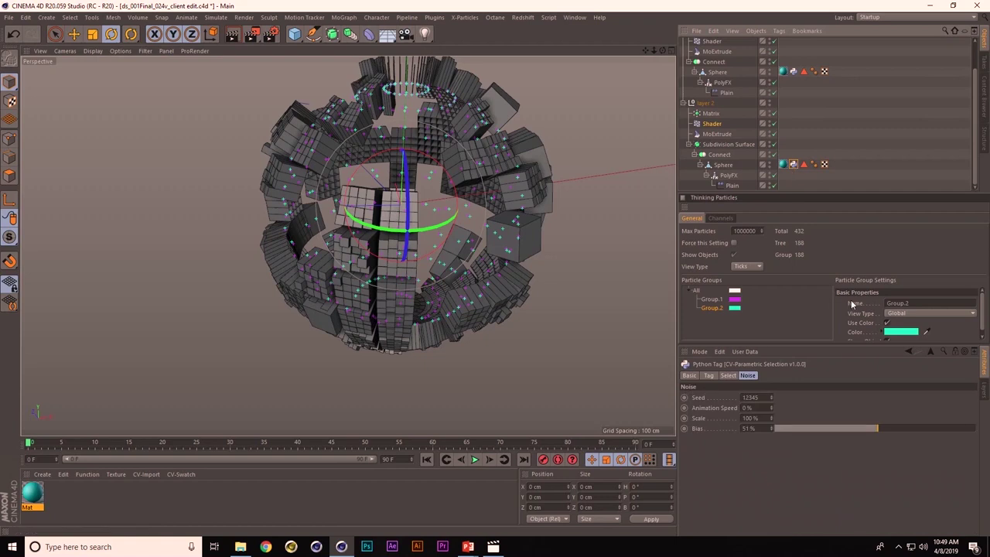
drag(793, 427, 796, 429)
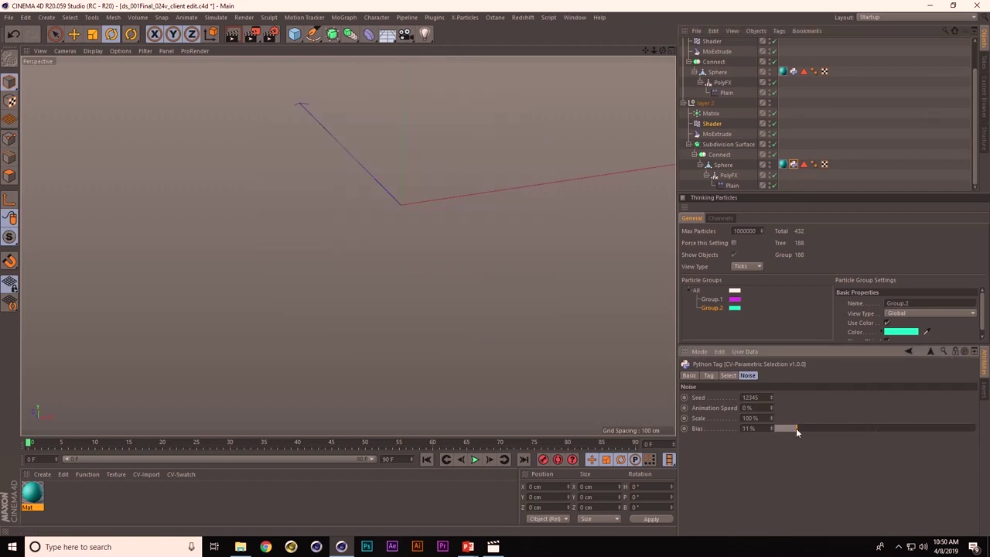
click(773, 144)
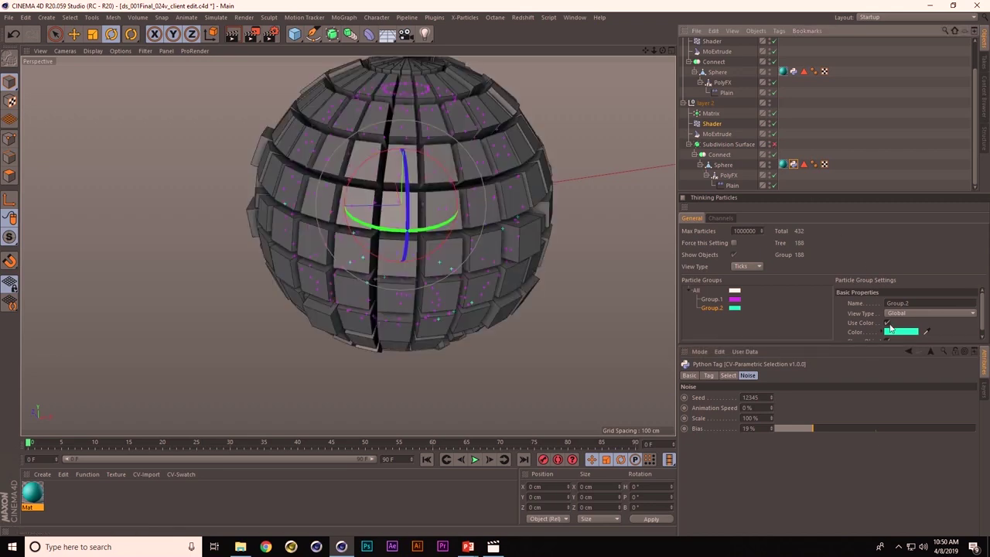
drag(853, 430, 926, 430)
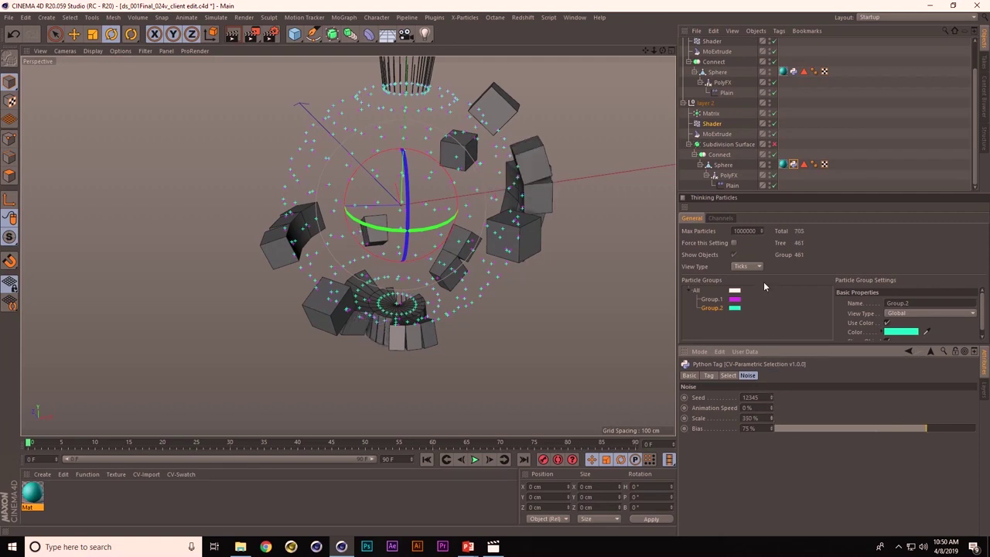
click(769, 399)
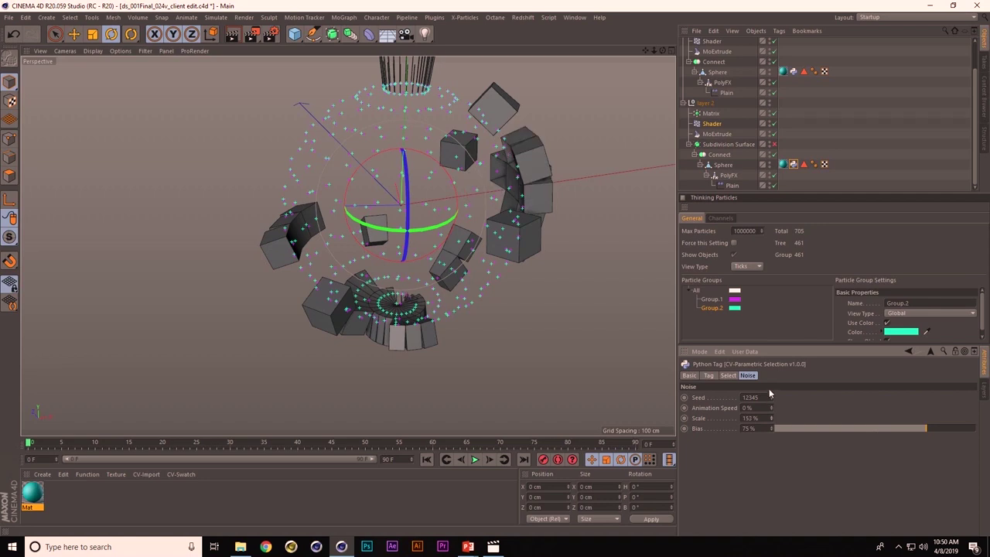
mouse_move(909, 425)
mouse_down()
mouse_move(898, 430)
mouse_move(914, 429)
mouse_up()
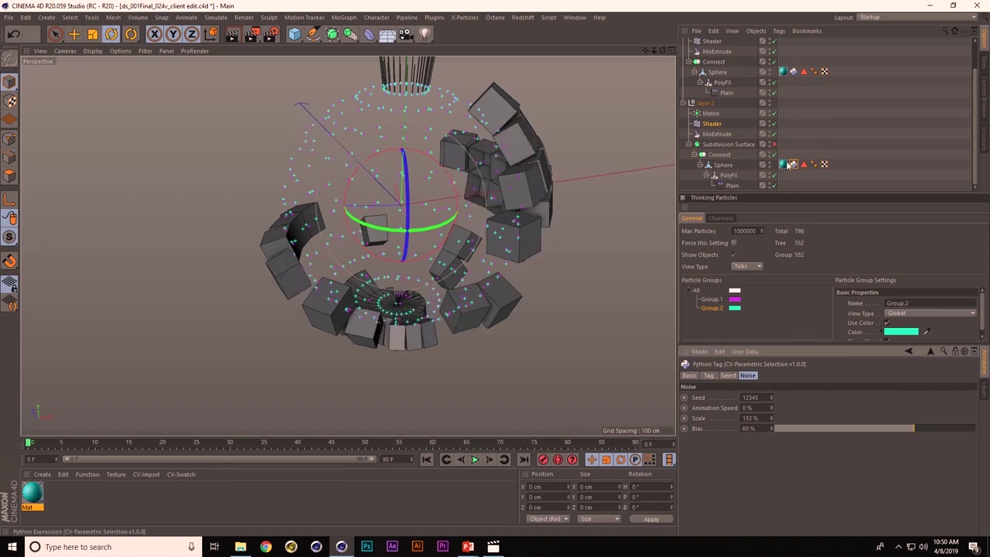
mouse_move(528, 287)
alt+mouse_down()
mouse_move(504, 251)
mouse_move(453, 254)
mouse_move(454, 273)
mouse_move(432, 208)
alt+mouse_up()
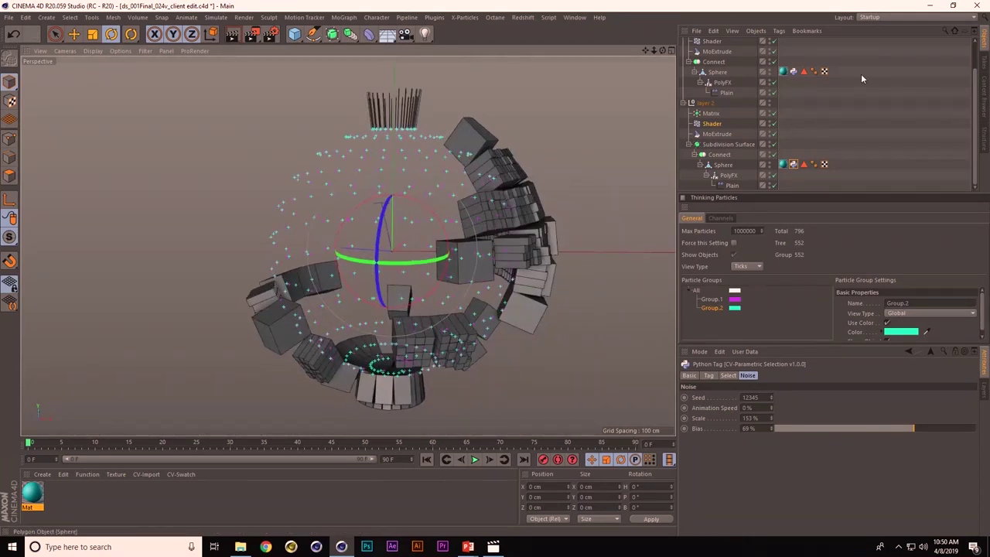
scroll(835, 81, up, 2)
After checking the slideshow, collapse the layer 1 and layer 2 hierarchies in the Object Manager
click(705, 55)
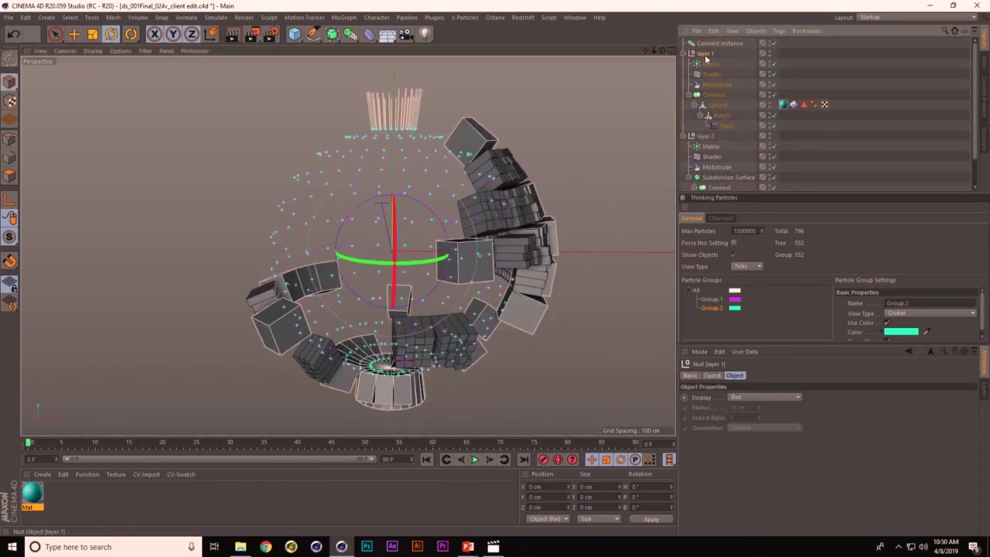
key(alt+Tab)
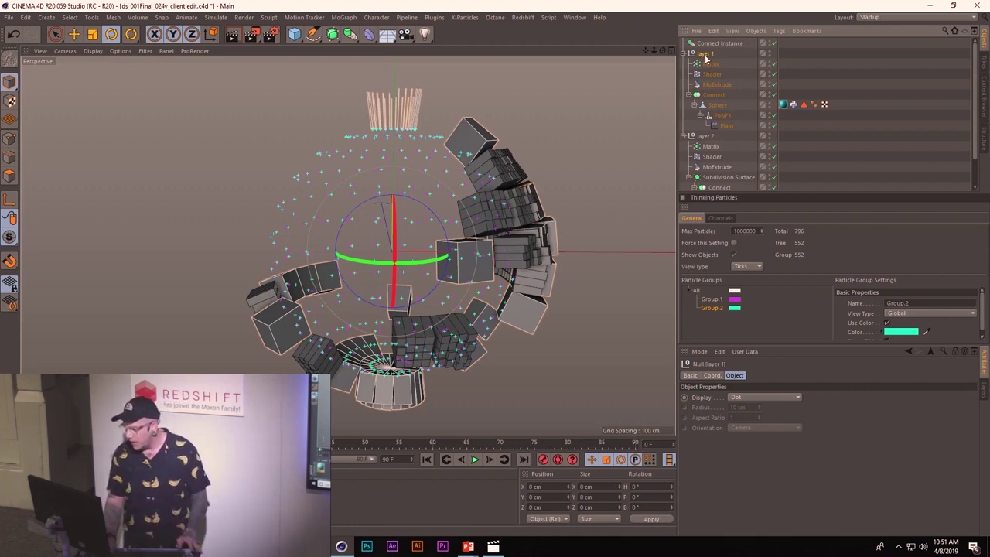
click(684, 54)
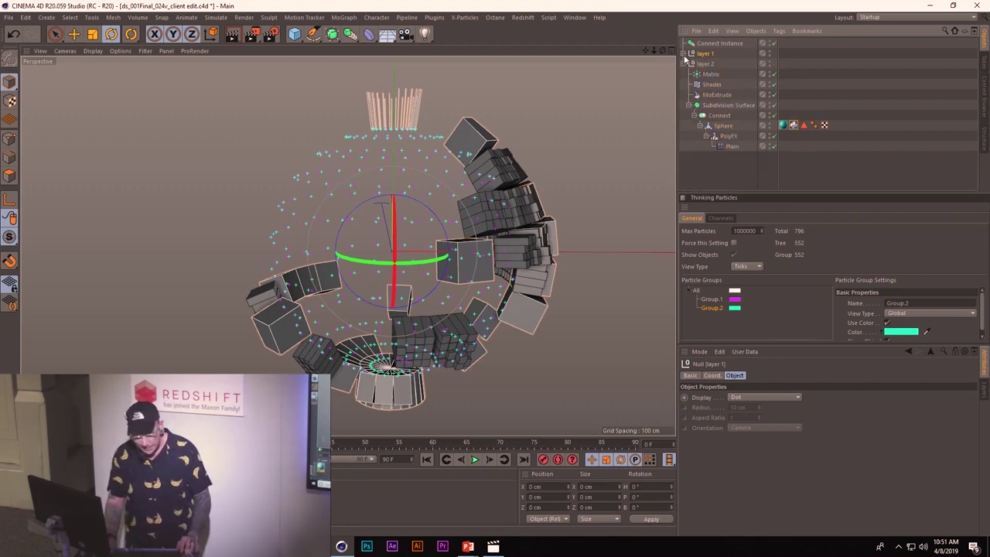
click(683, 63)
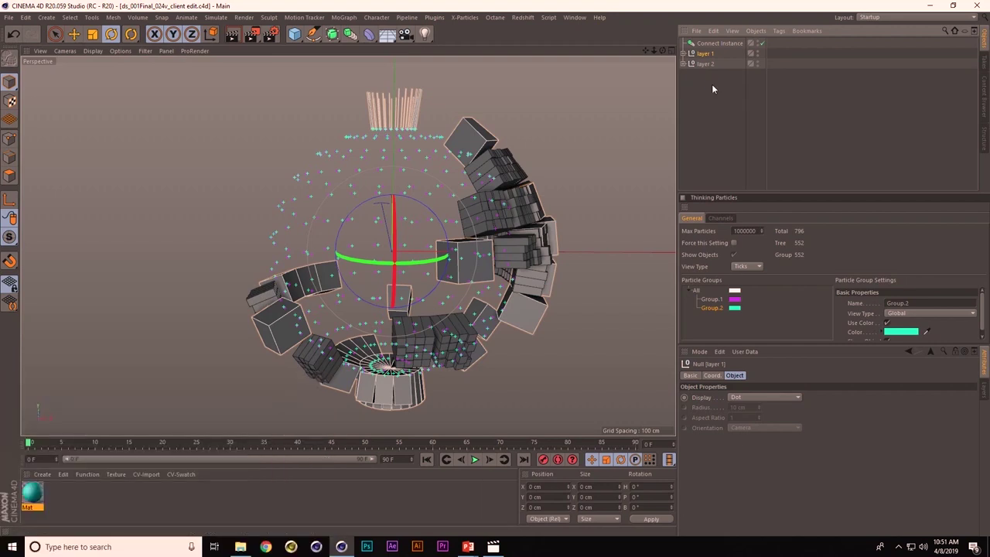
key(alt+Tab)
key(alt+Tab)
In the __NAB folder, open ENDPOINTS and play the Deathstar_2017--Hardware-Anthem video
key(Tab)
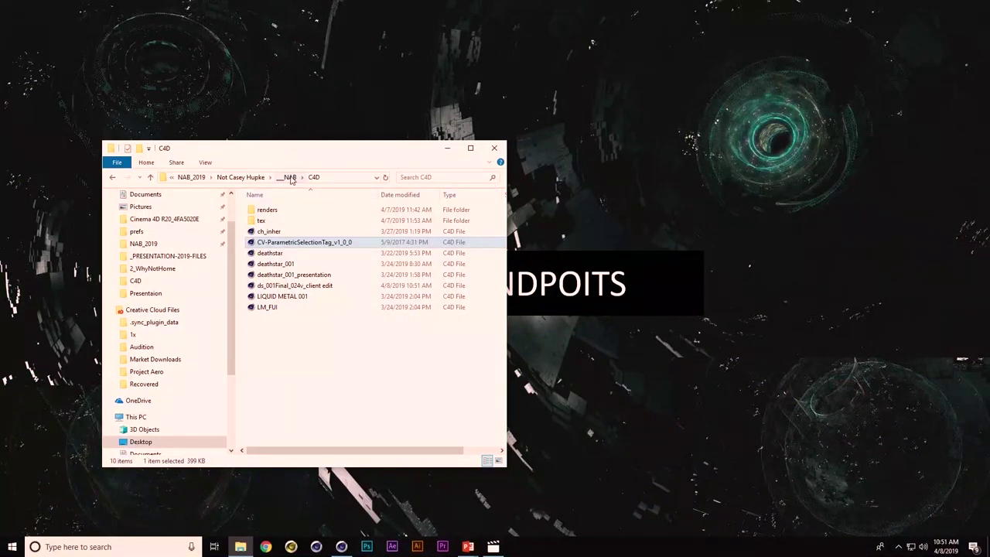
click(288, 177)
double_click(293, 264)
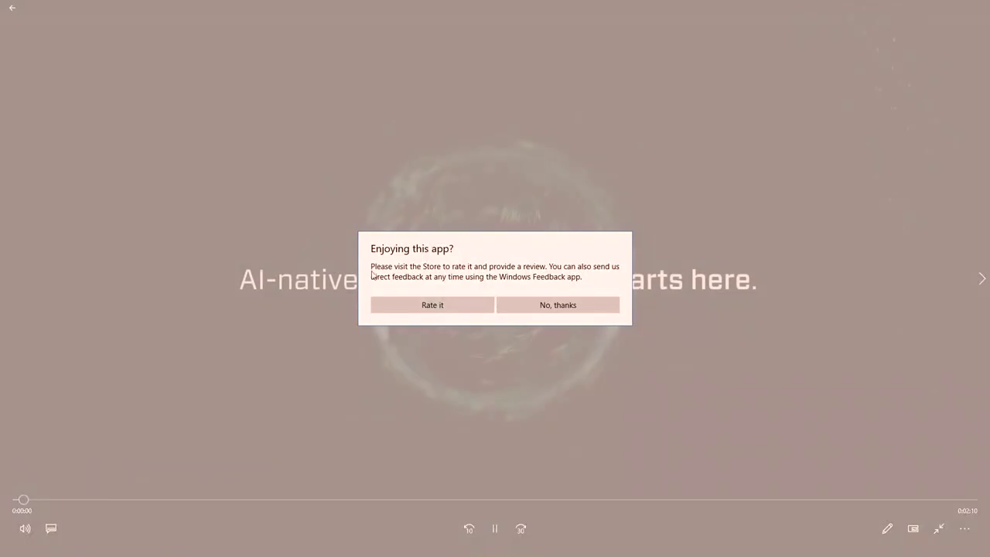
click(545, 307)
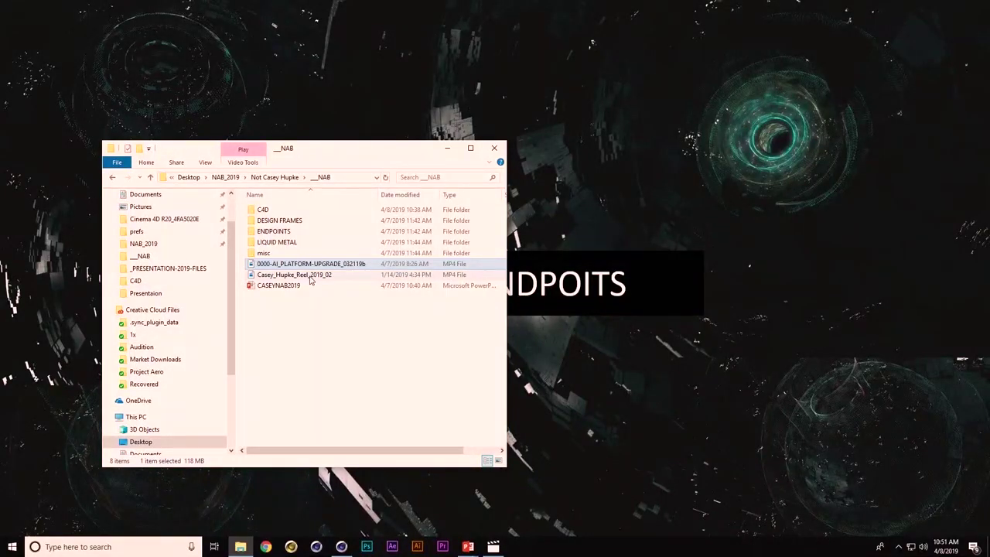
double_click(283, 231)
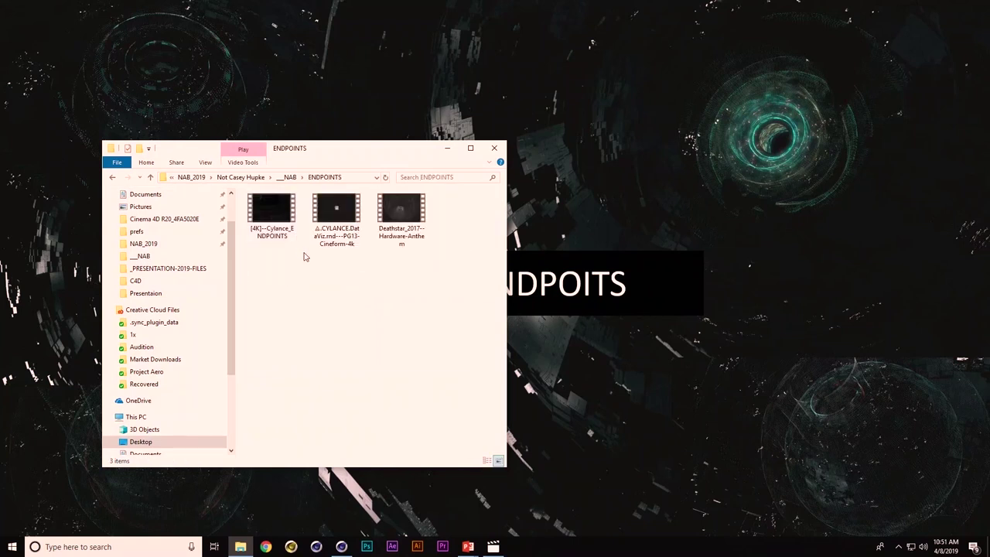
double_click(400, 210)
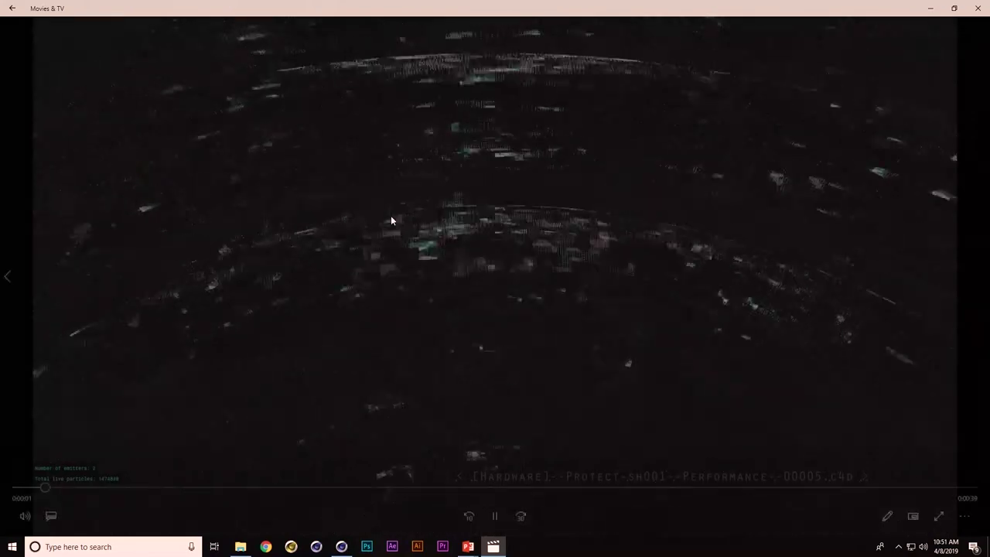
Pause and resume the Deathstar video, then play the CYLANCE data visualization video
click(391, 219)
click(391, 217)
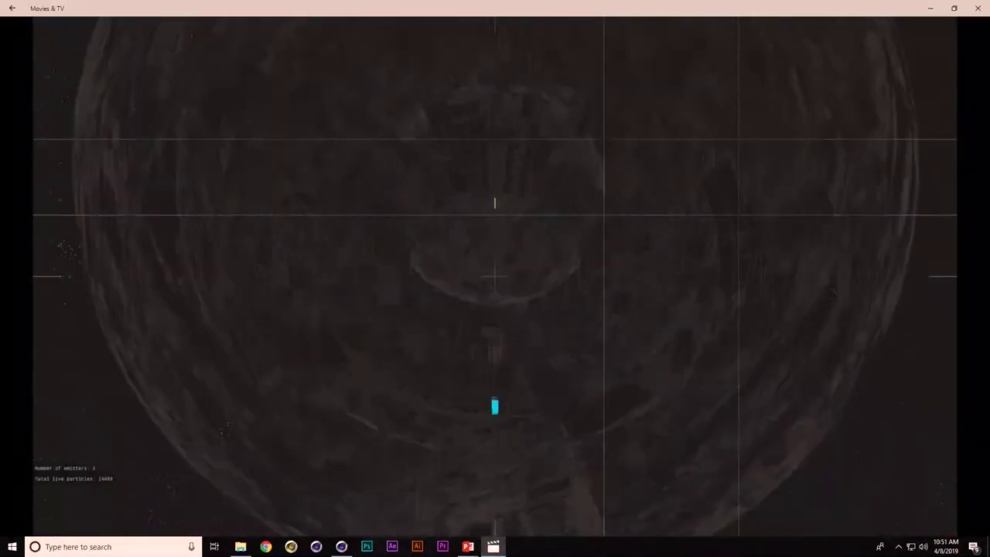
key(alt+Tab)
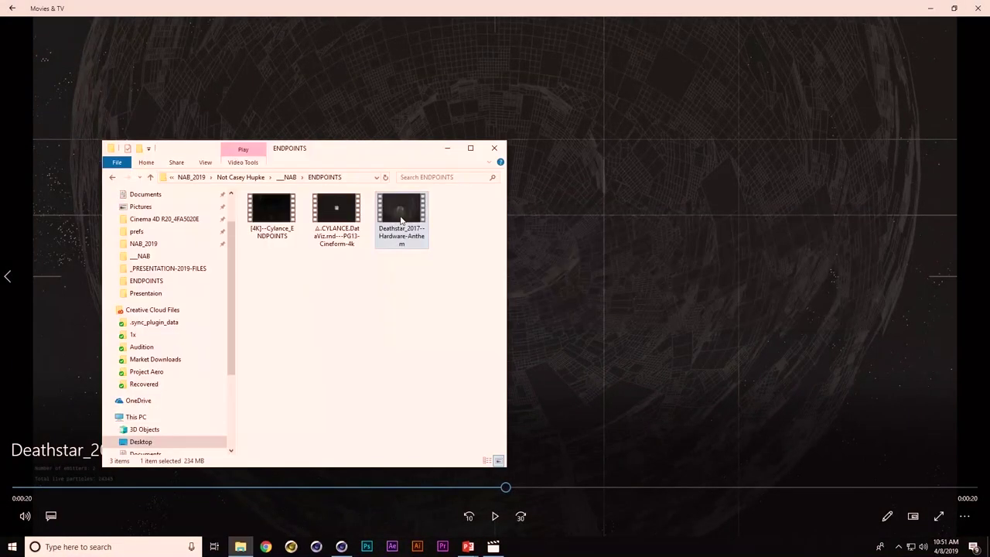
double_click(355, 225)
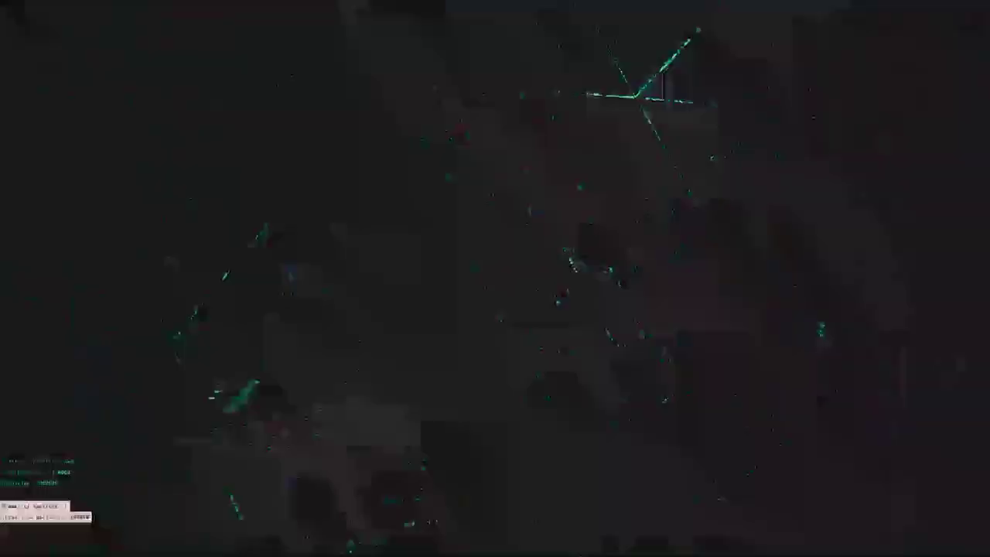
mouse_move(371, 227)
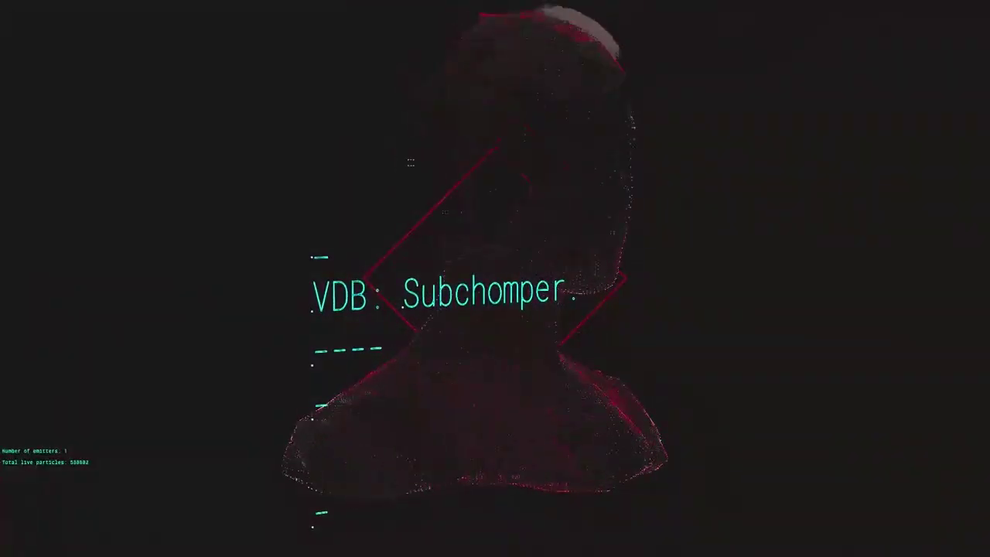
key(alt+Tab)
key(alt+Tab)
key(alt+Tab)
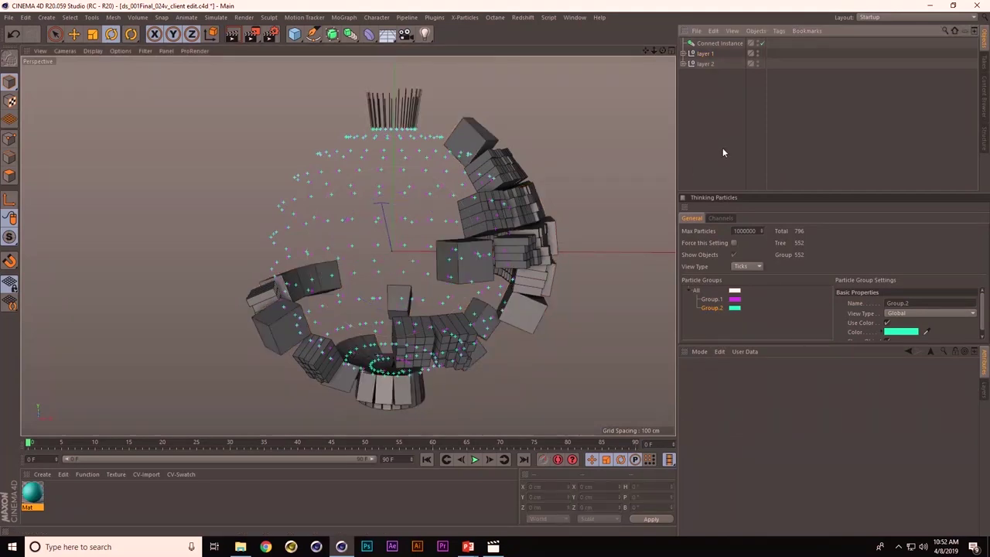
Create the new Untitled 2 scene and watch the particle reference video before returning
key(ctrl+n)
key(alt+Tab)
key(alt+Tab)
key(alt+Tab)
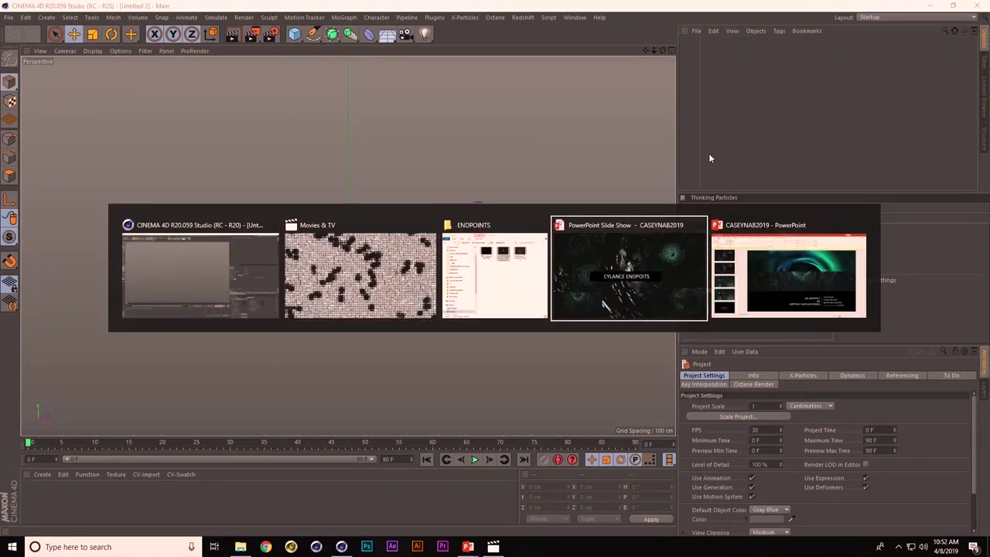
click(332, 275)
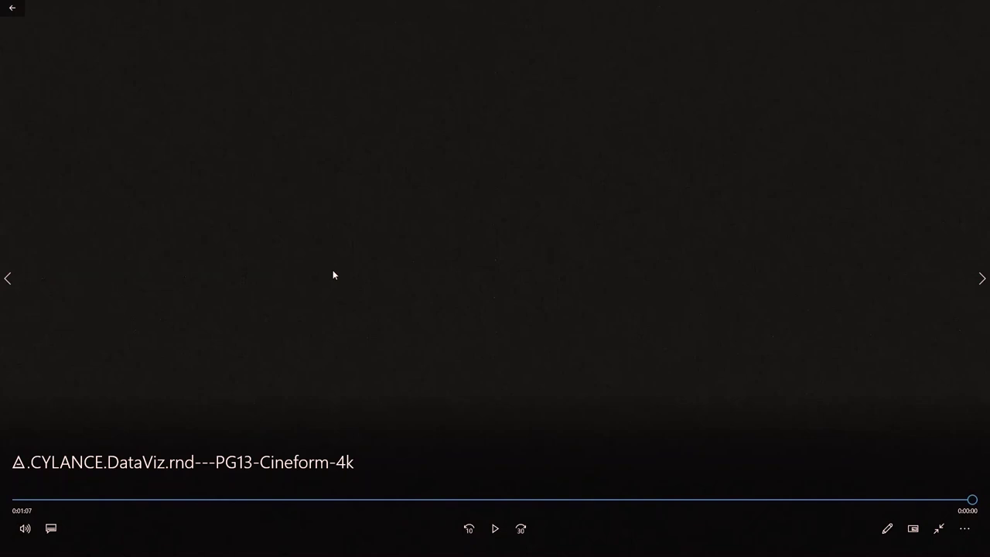
key(alt+Tab)
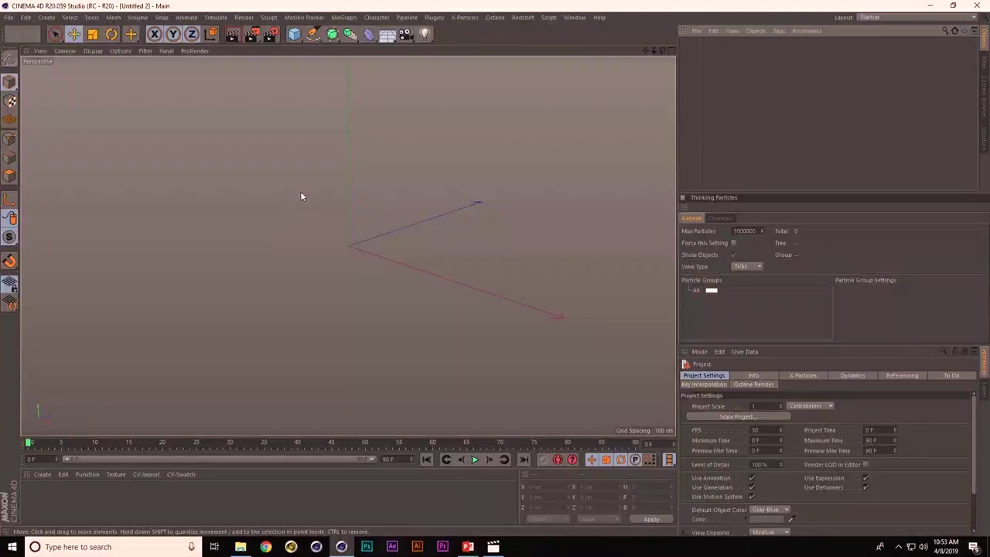
key(shift+c)
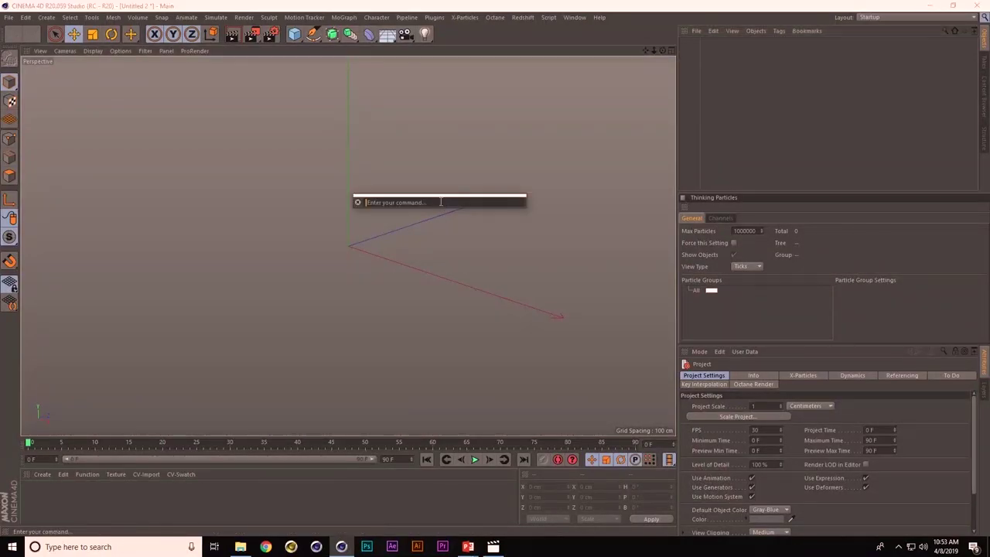
Add a Sphere via the Commander and set its Segments to 80
text(sphere)
key(Return)
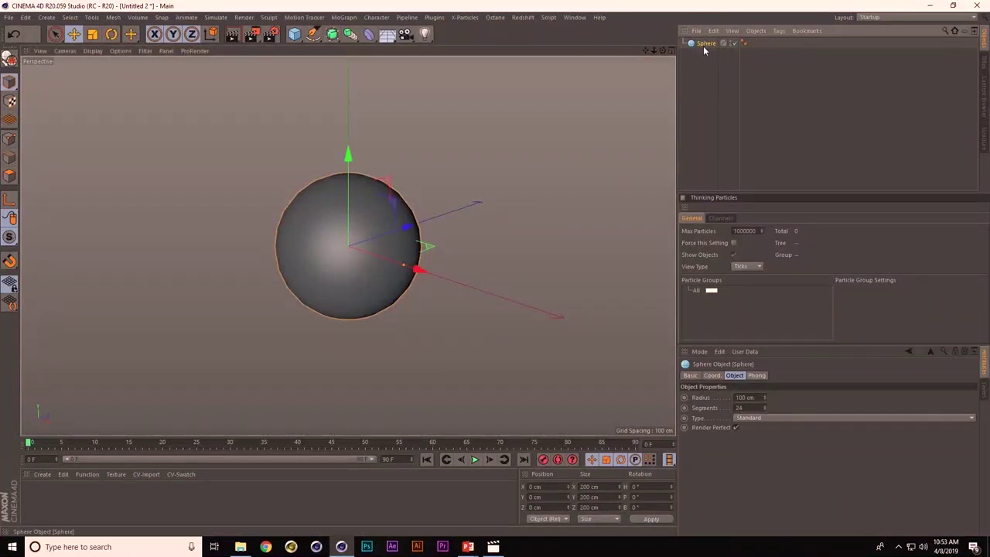
double_click(745, 407)
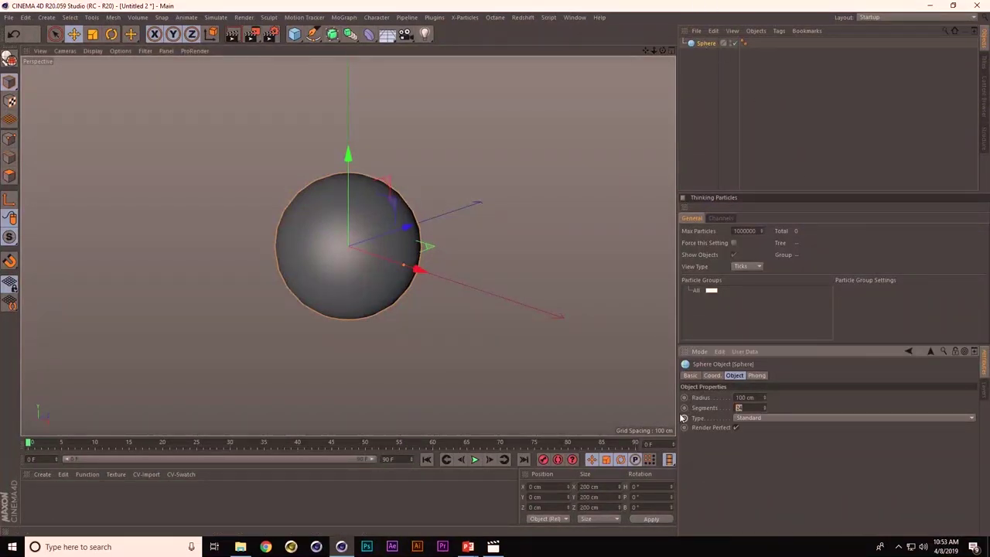
key(Return)
Add an X-Particles xpSystem with its xpEmitter using 'xpsystem' in the Commander
key(shift+c)
text(xpsystem)
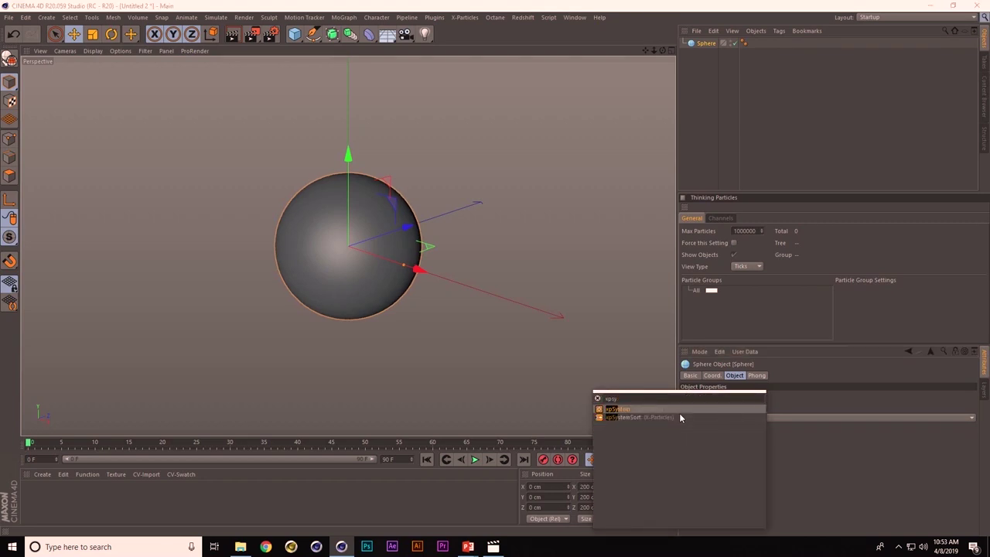
key(Return)
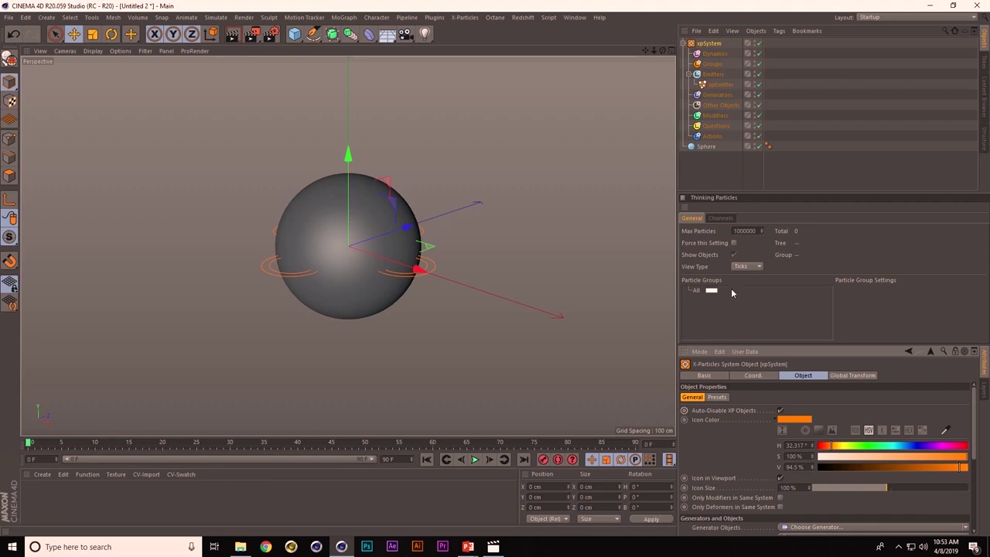
Set the xpEmitter shape to Object with the Sphere as source, emitting from its Points
click(720, 85)
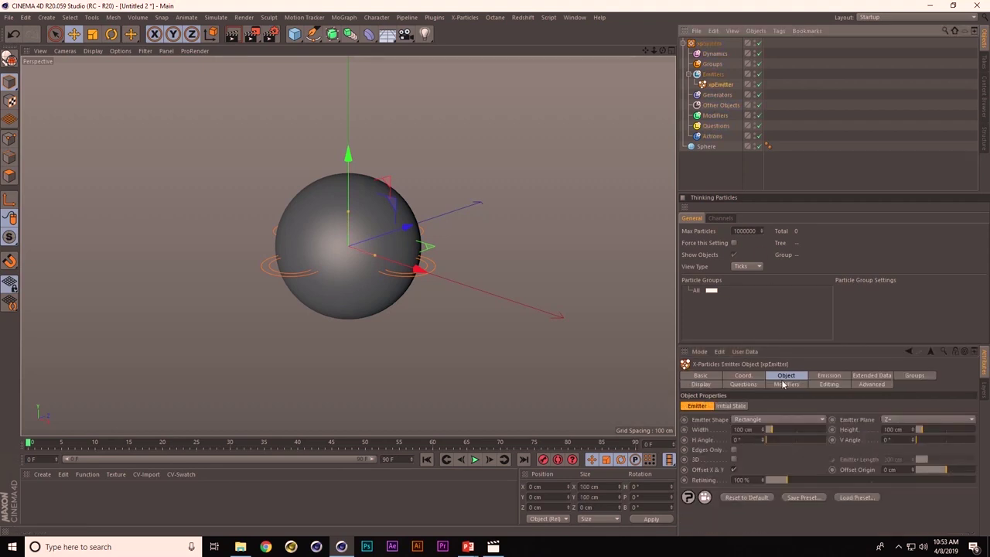
click(763, 422)
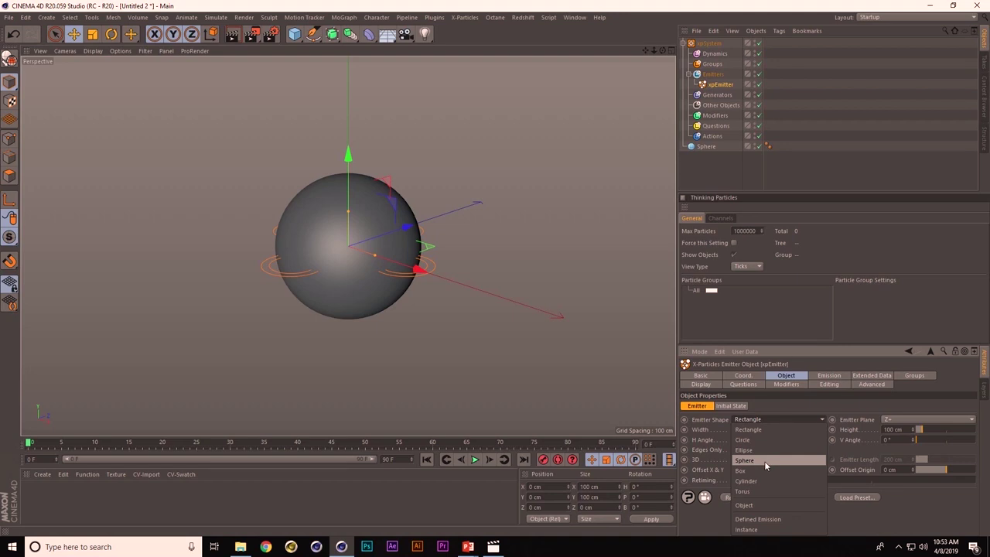
click(771, 506)
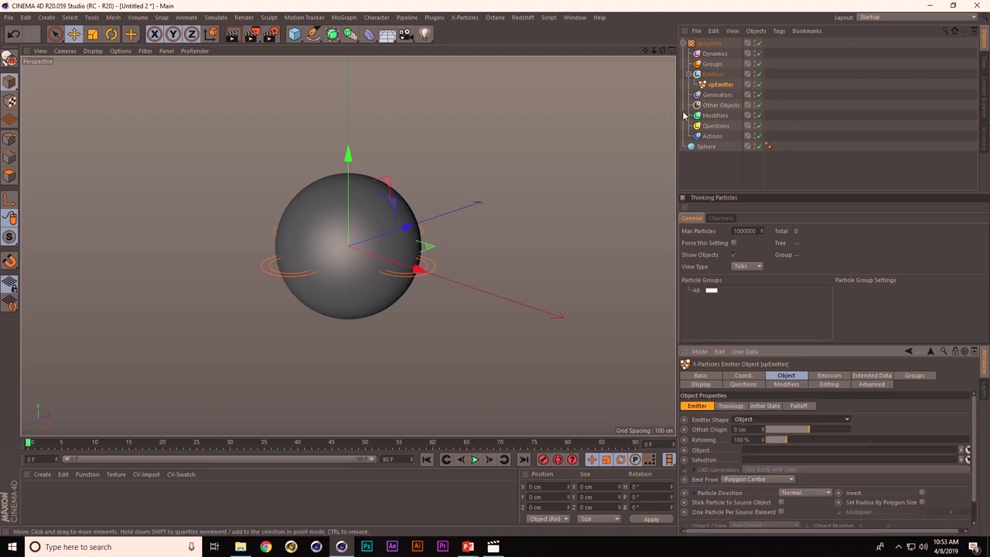
drag(705, 146, 777, 453)
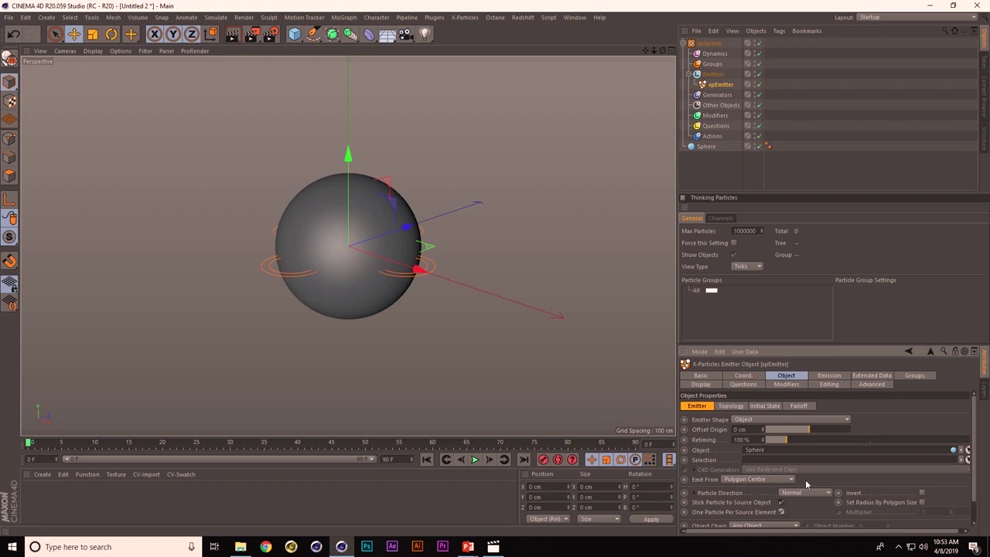
click(761, 479)
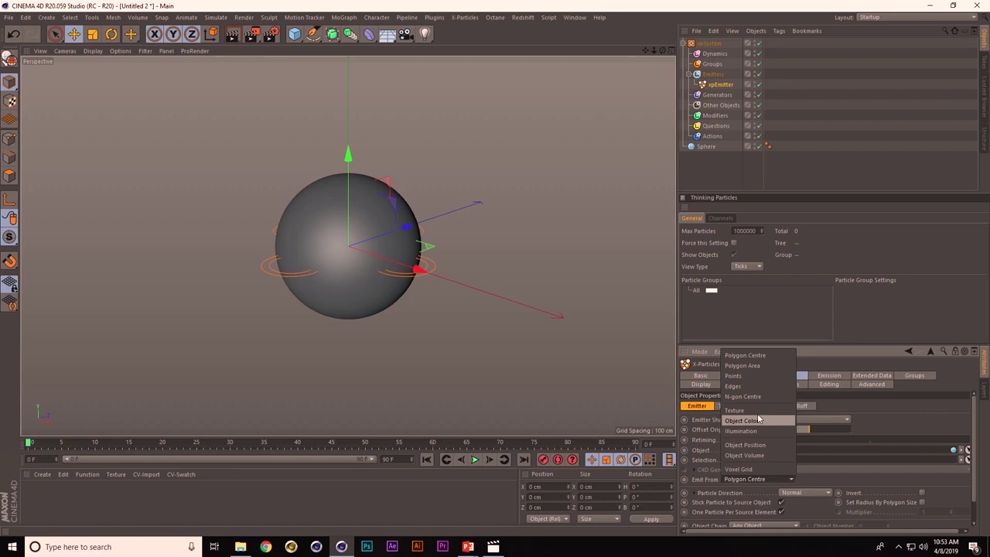
click(753, 378)
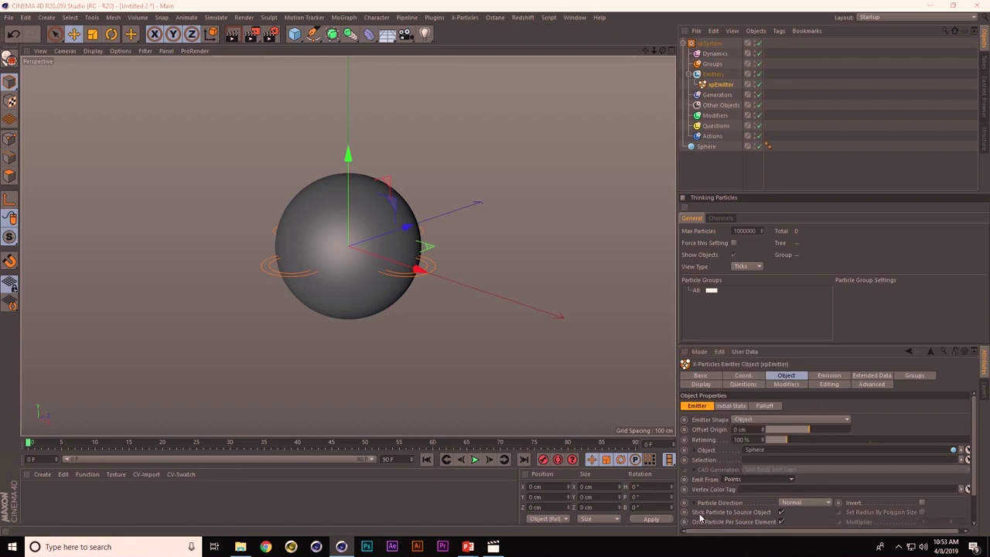
key(alt+Tab)
key(alt+Tab)
key(alt+Tab)
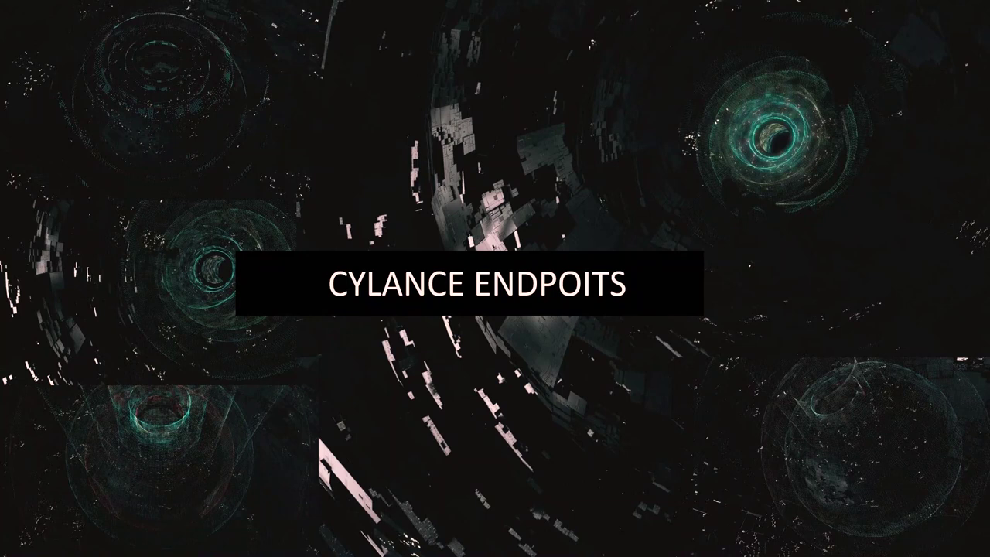
Return from the PowerPoint title slide to the Cinema 4D scene
key(alt+Tab)
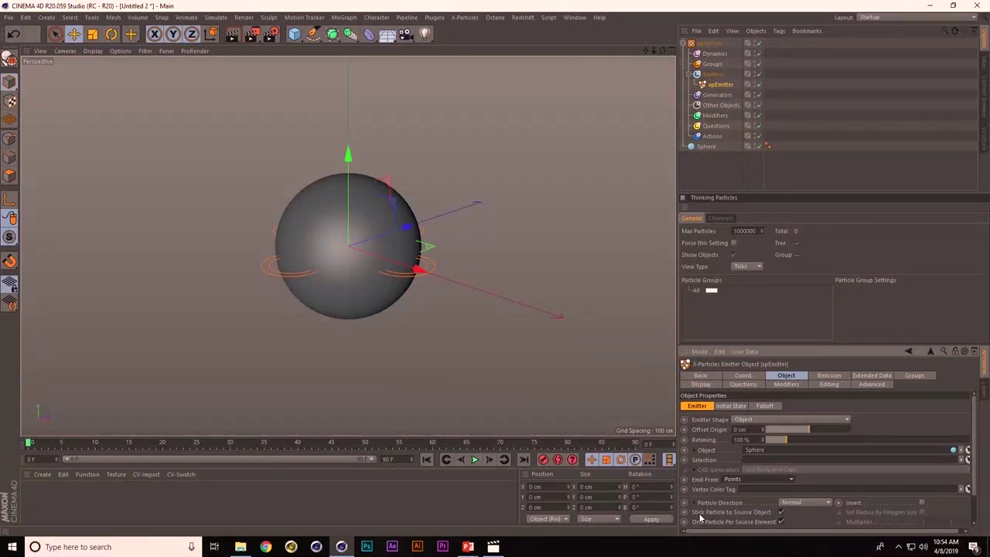
Set the emitter's Emission Mode to Shot and play the animation to check it
click(829, 376)
click(782, 432)
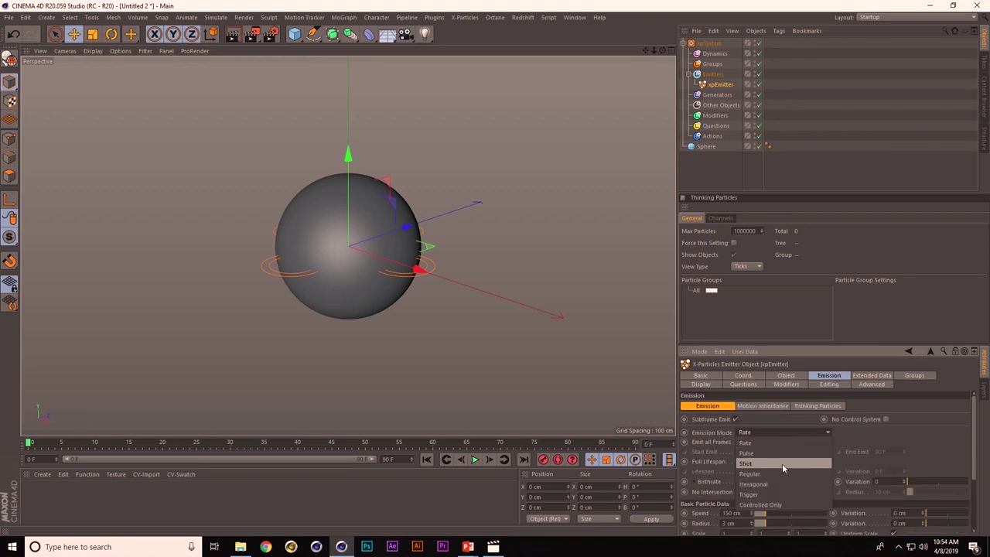
click(782, 463)
key(F8)
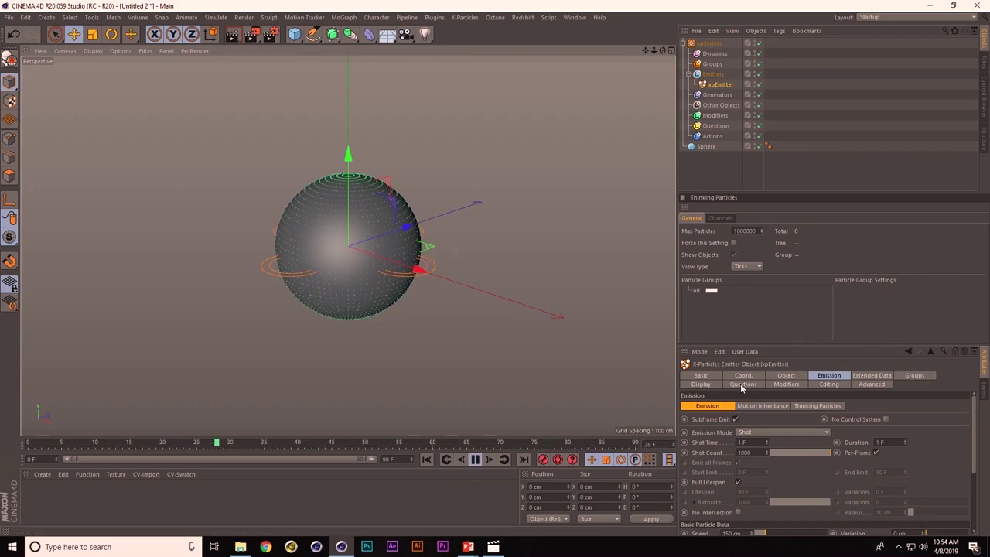
Set the particles' Editor Display to Box
click(717, 386)
scroll(779, 439, down, 3)
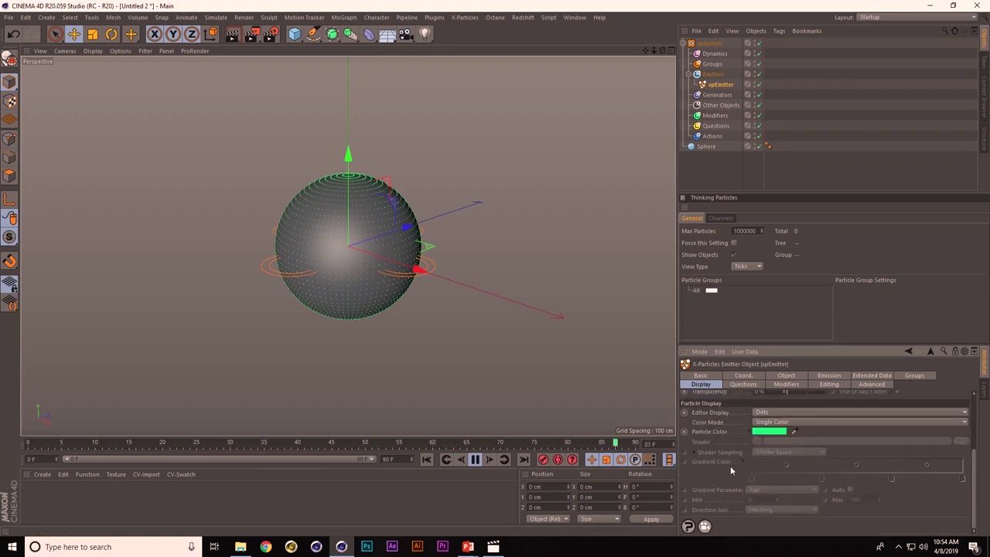
click(764, 412)
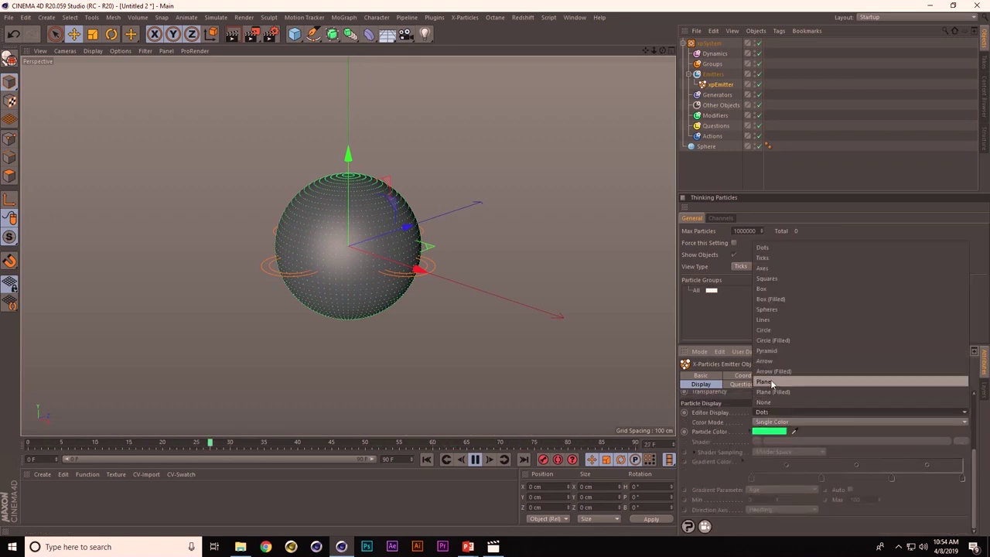
click(766, 288)
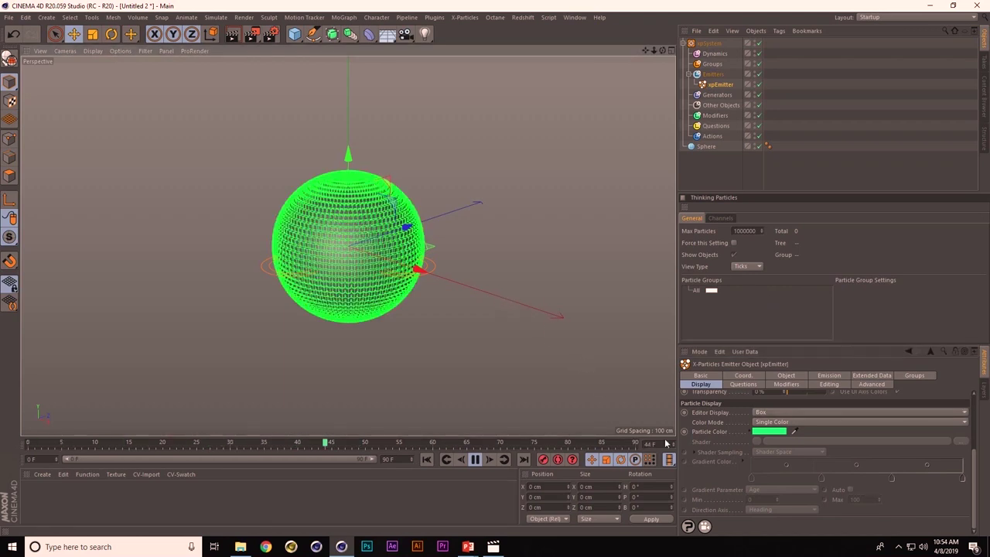
Scale the sphere up to about 485 cm and recentre it in the view
click(699, 147)
key(t)
drag(456, 230, 642, 256)
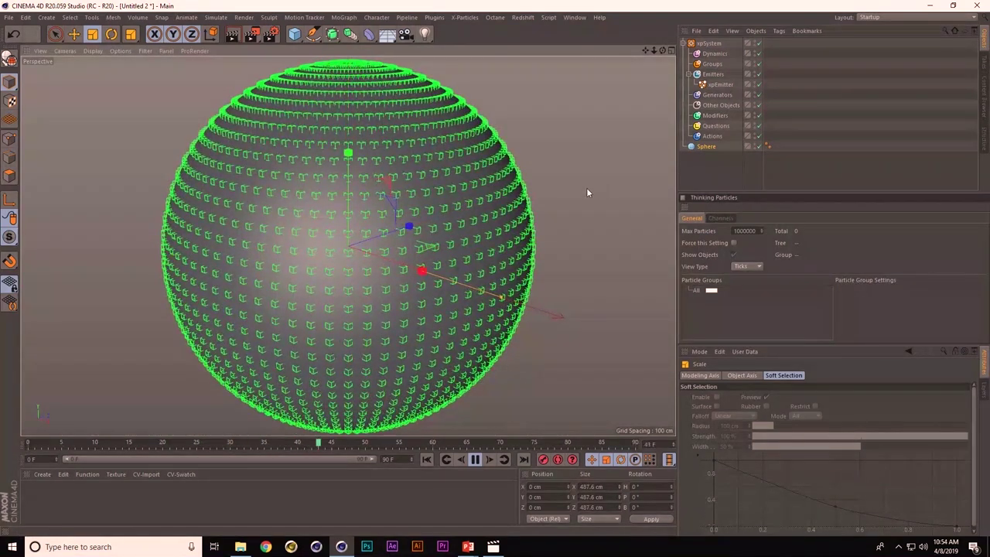
scroll(586, 187, down, 5)
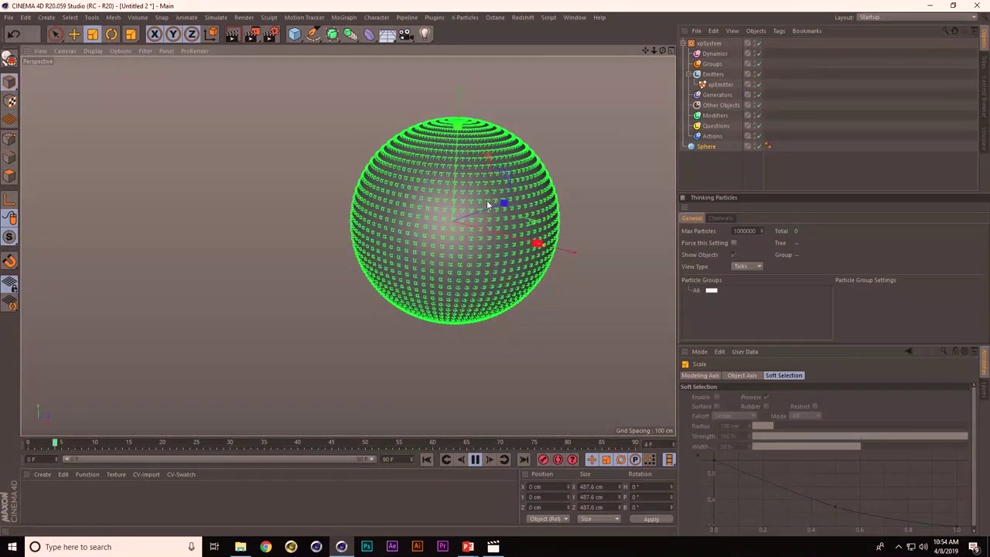
drag(645, 50, 515, 97)
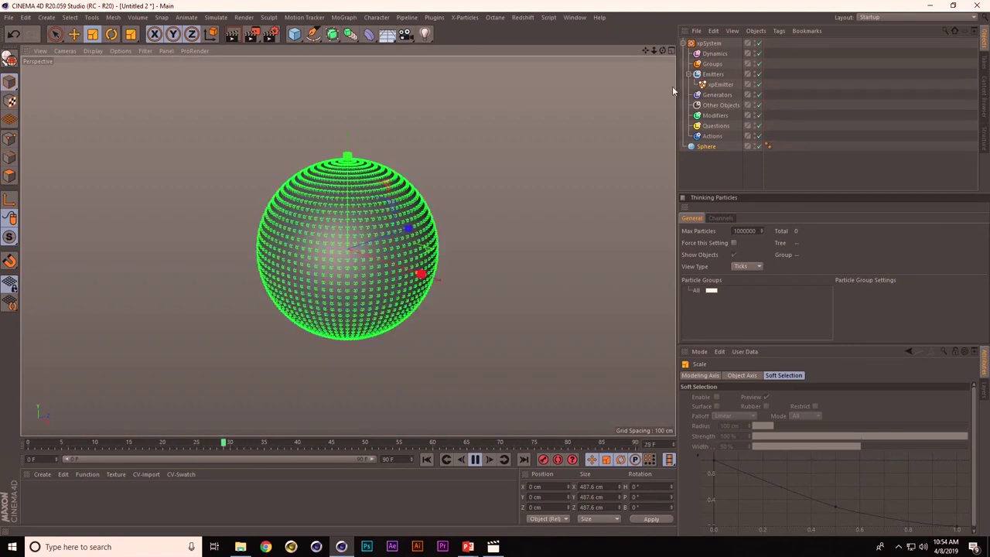
click(713, 115)
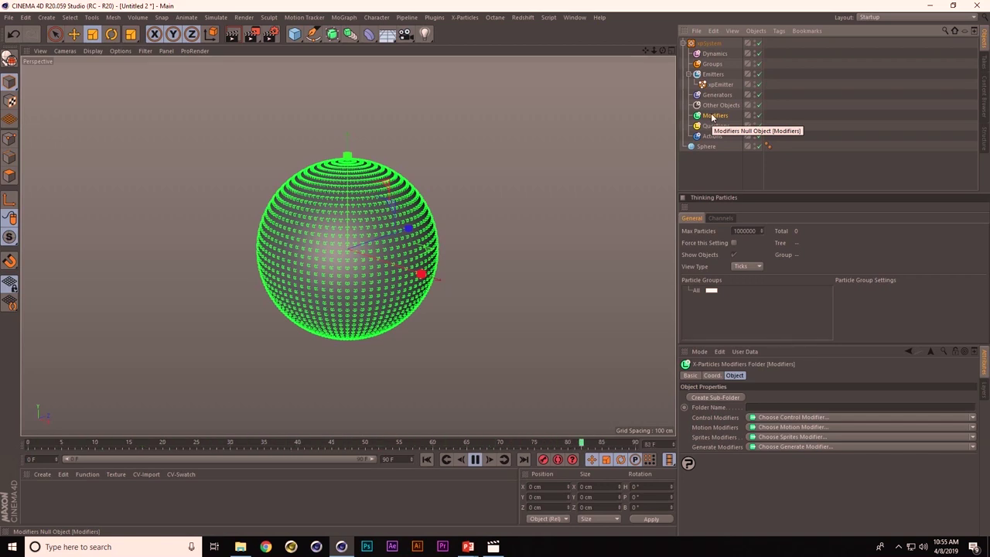
Add an xpColor modifier through the 'xpco' search and nest it in the Modifiers group
key(shift+c)
text(xpco)
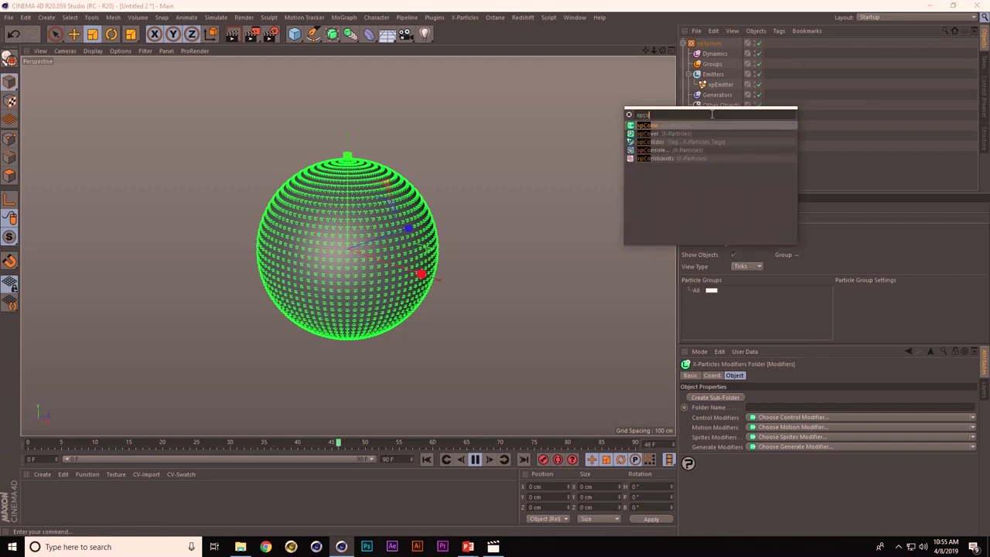
key(Return)
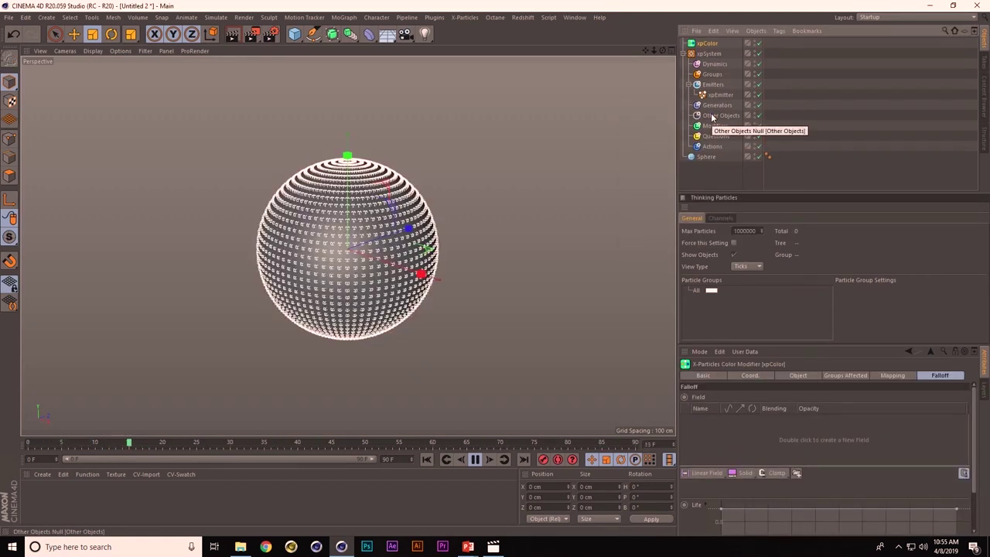
drag(728, 133, 720, 127)
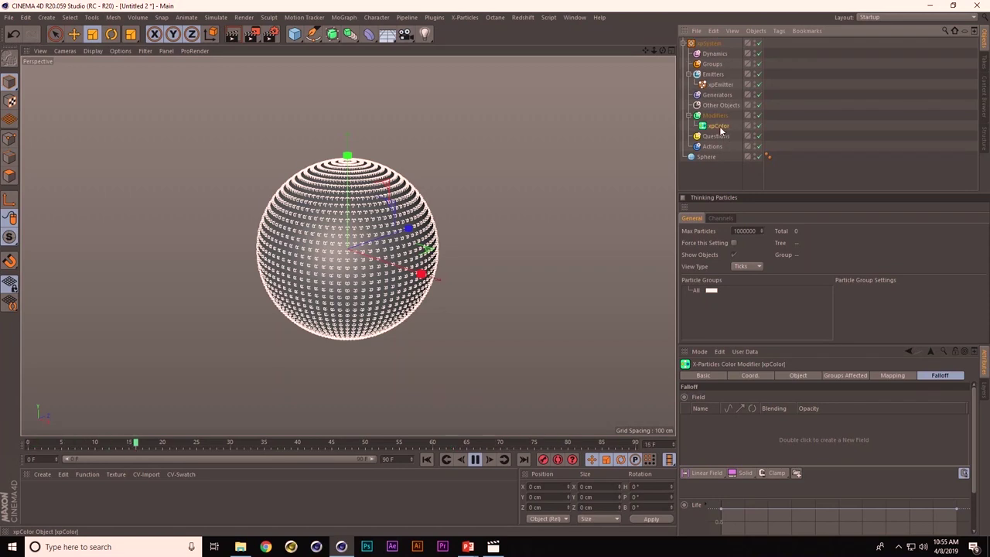
click(683, 207)
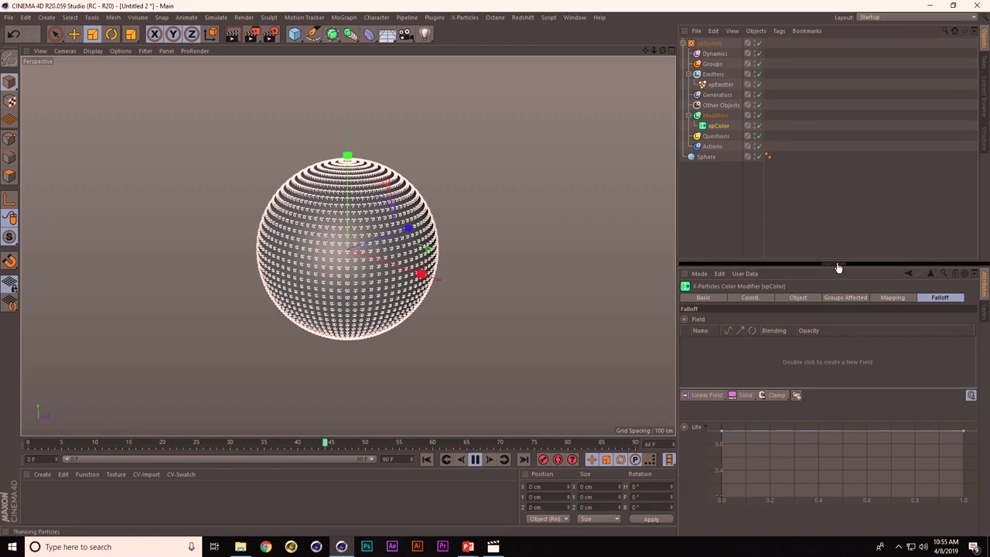
drag(831, 268, 831, 215)
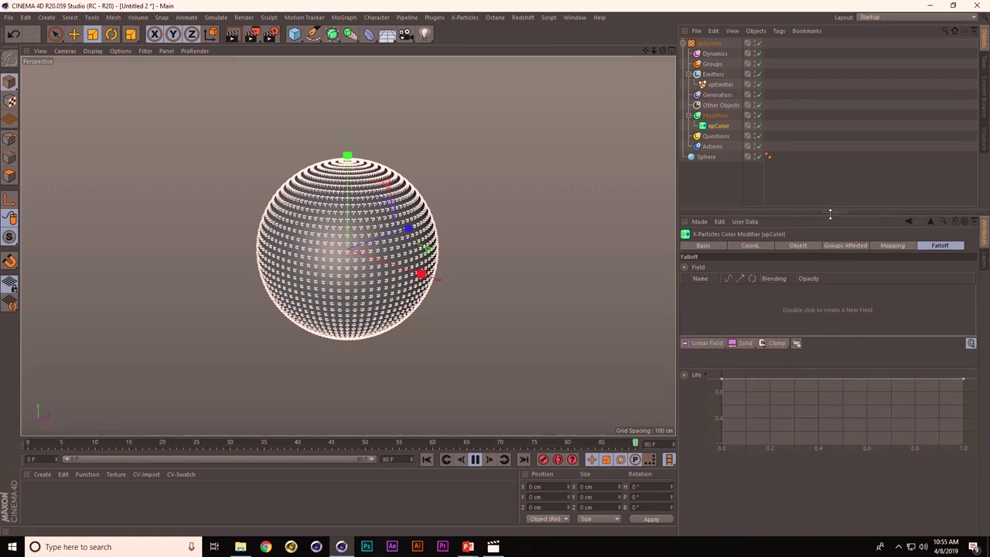
click(792, 247)
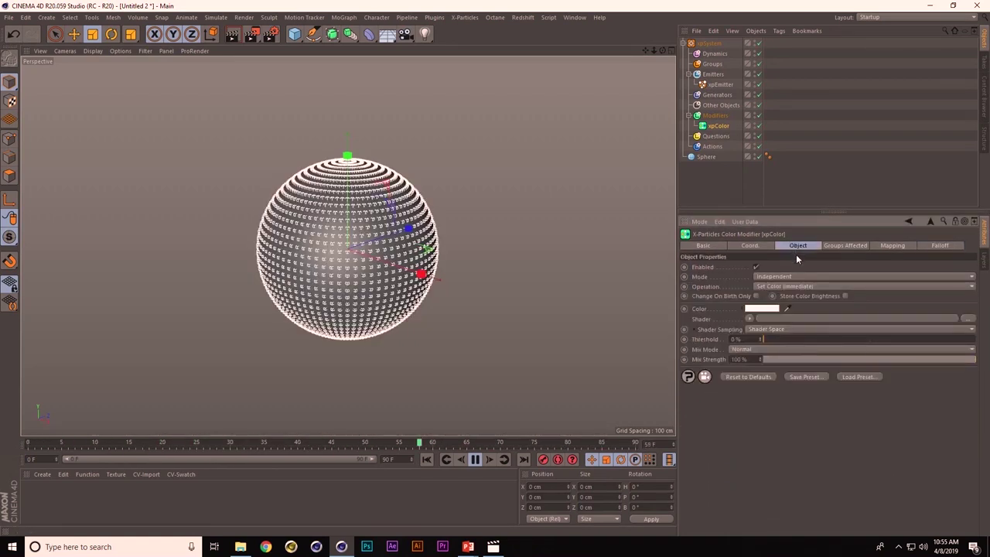
Enable World Speed in the xpEmitter's Extended Data, then reselect xpColor
click(718, 85)
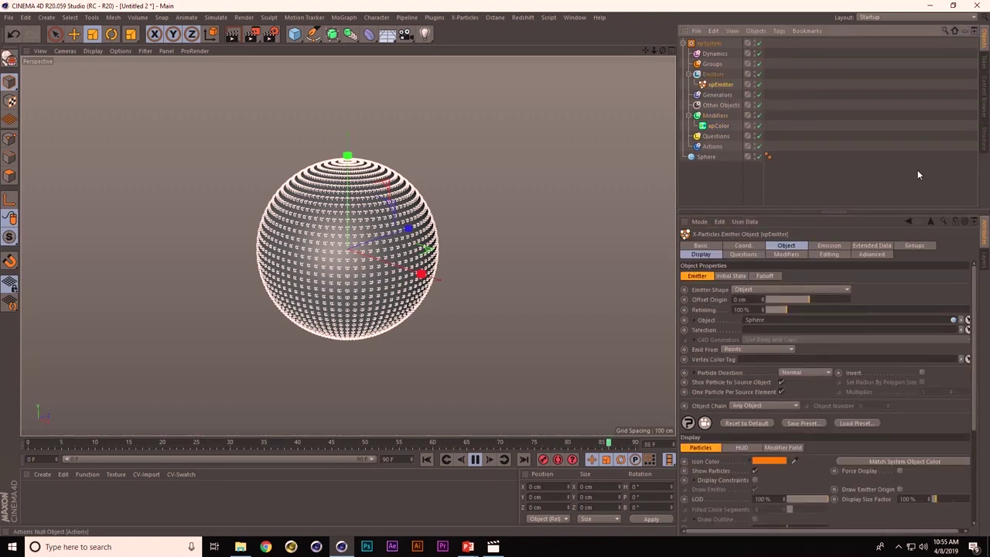
click(875, 246)
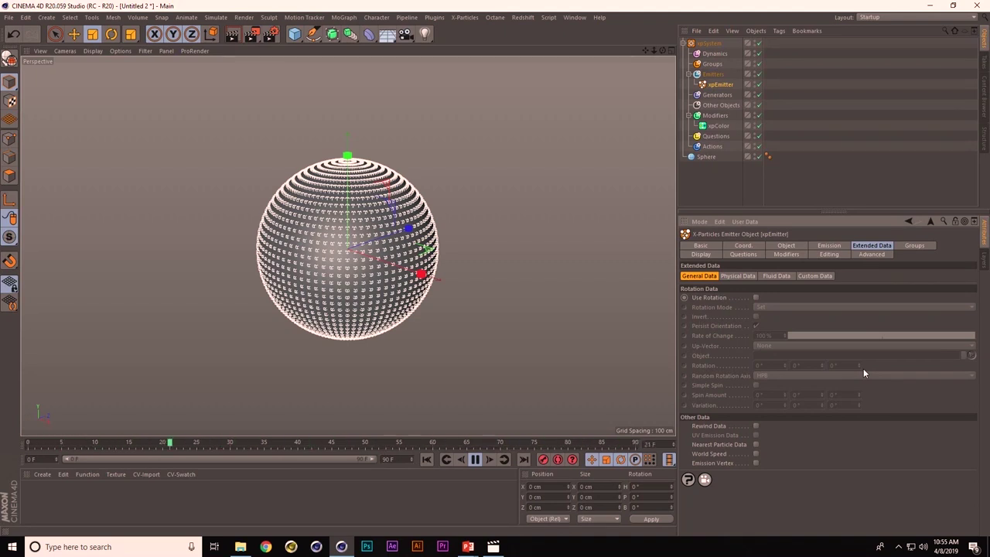
click(755, 454)
click(718, 125)
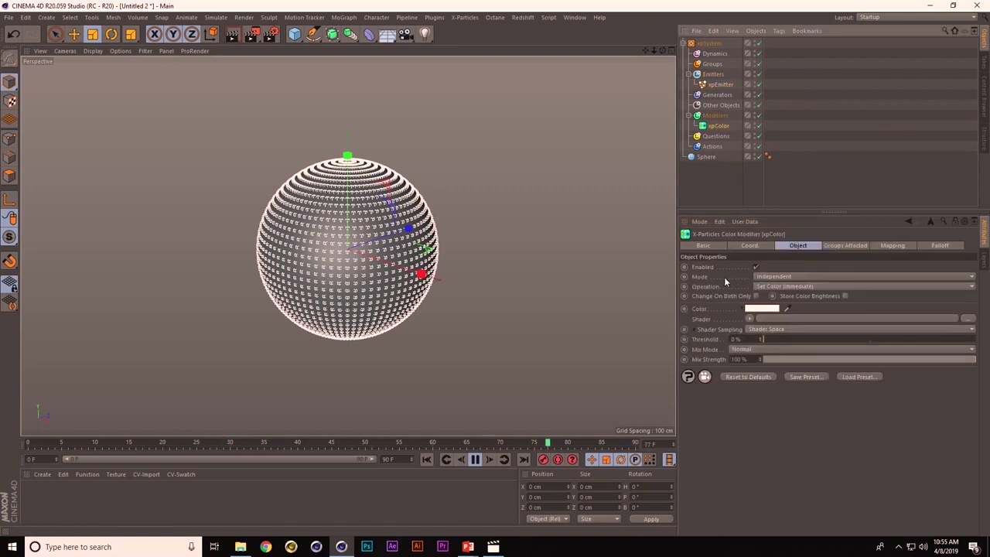
Set xpColor's Operation to Gradient By Parameter, driven by Speed (World)
click(794, 288)
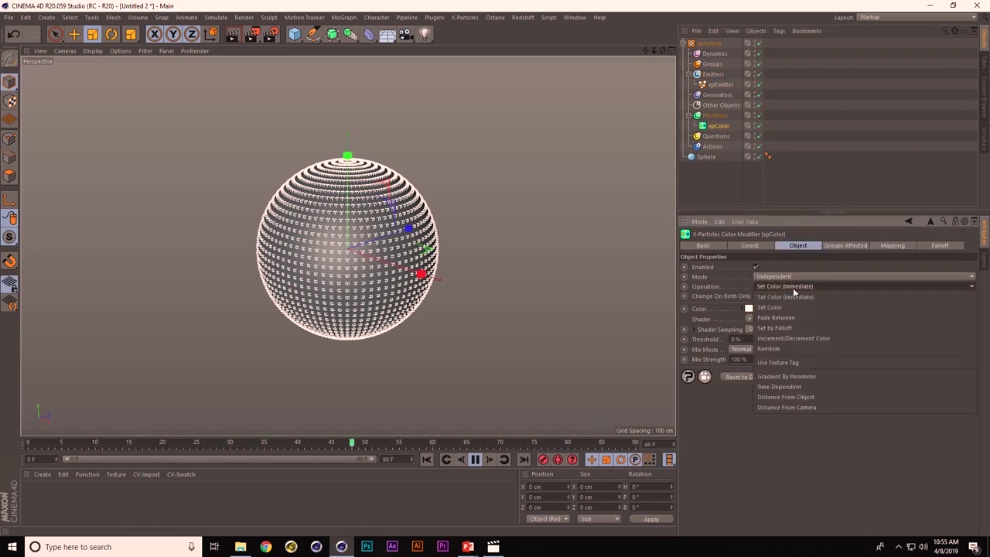
click(802, 376)
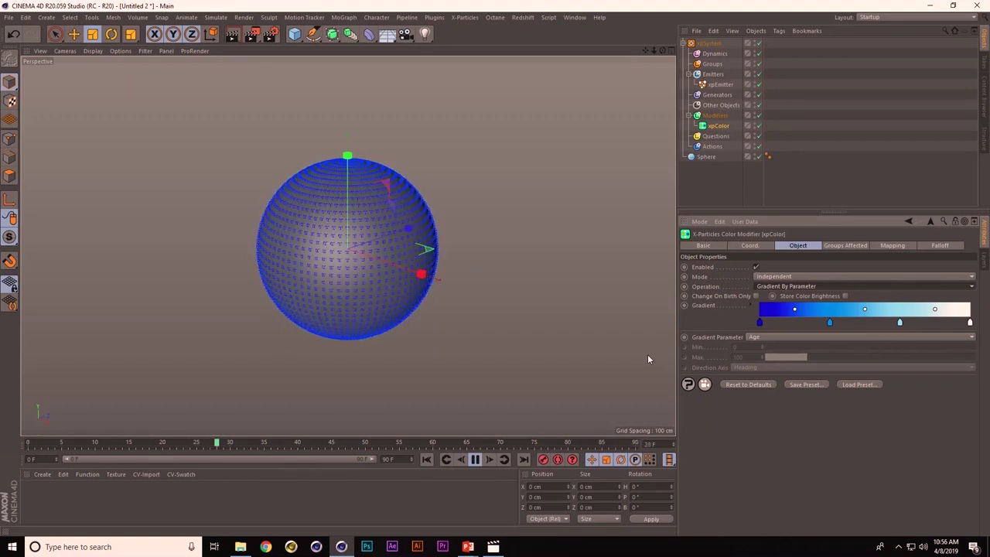
click(766, 338)
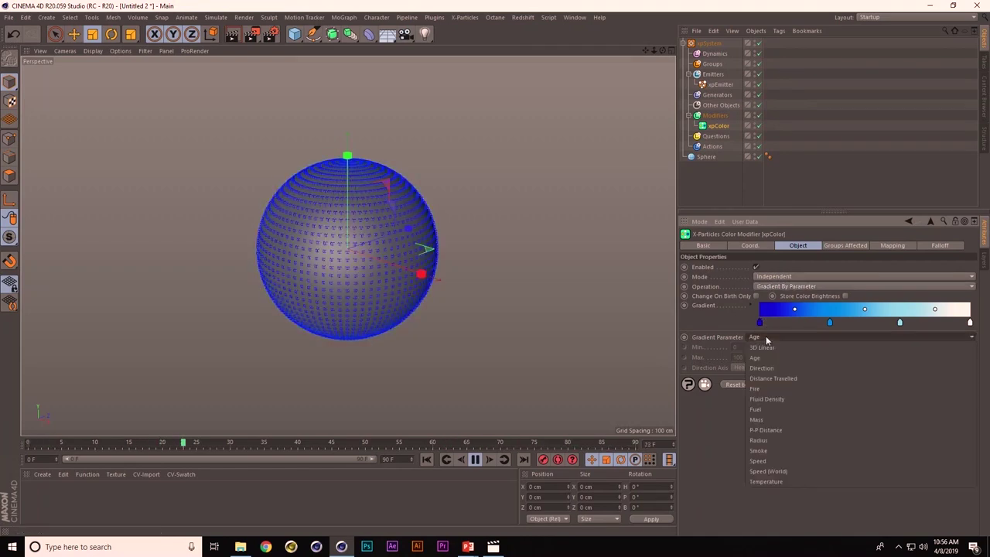
click(800, 471)
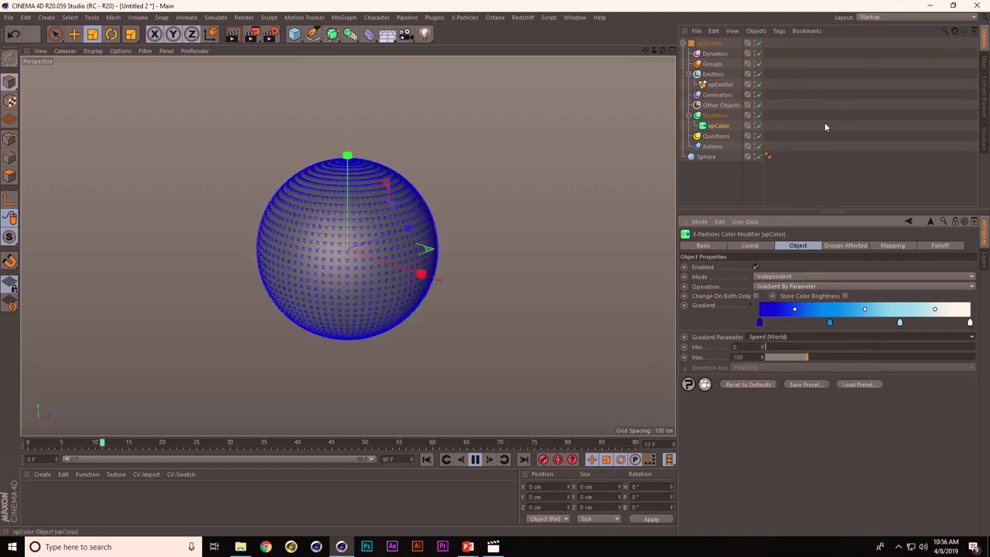
click(706, 157)
Add a Displacer deformer from the 'disp' search as a child of Sphere
key(shift+c)
text(disp)
key(Down)
key(Return)
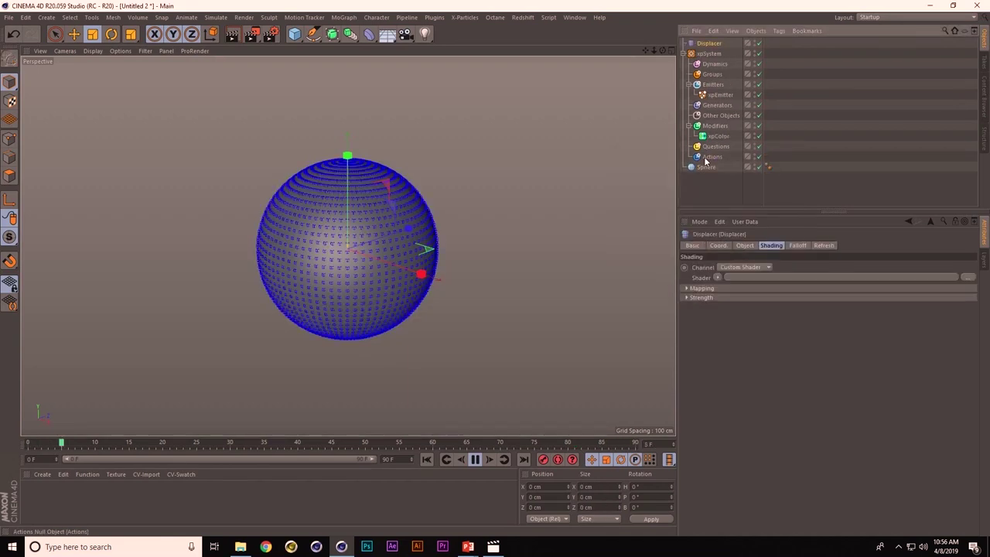
drag(694, 46, 713, 168)
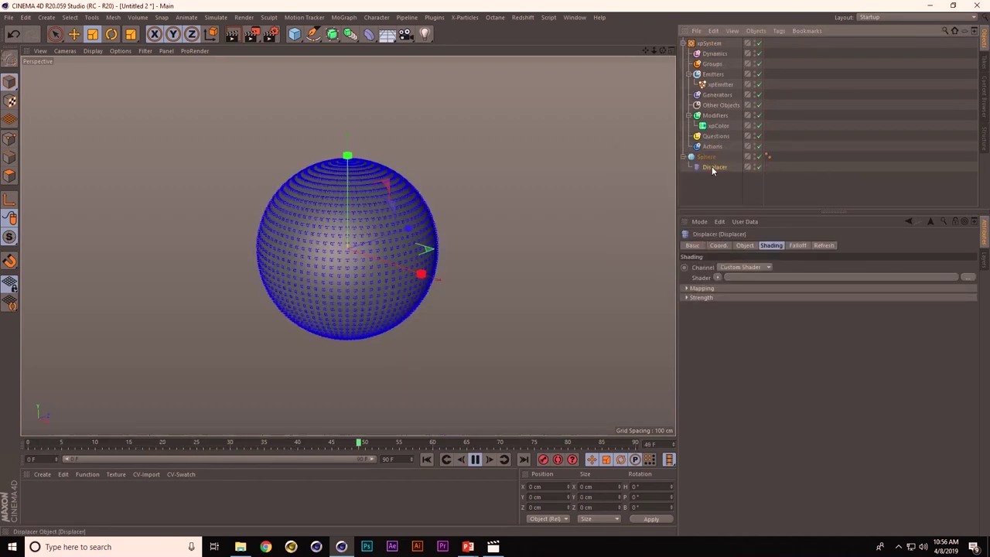
Give the Displacer a Noise shader with Animation Speed 1 and lower xpColor's gradient Max to 19
click(719, 278)
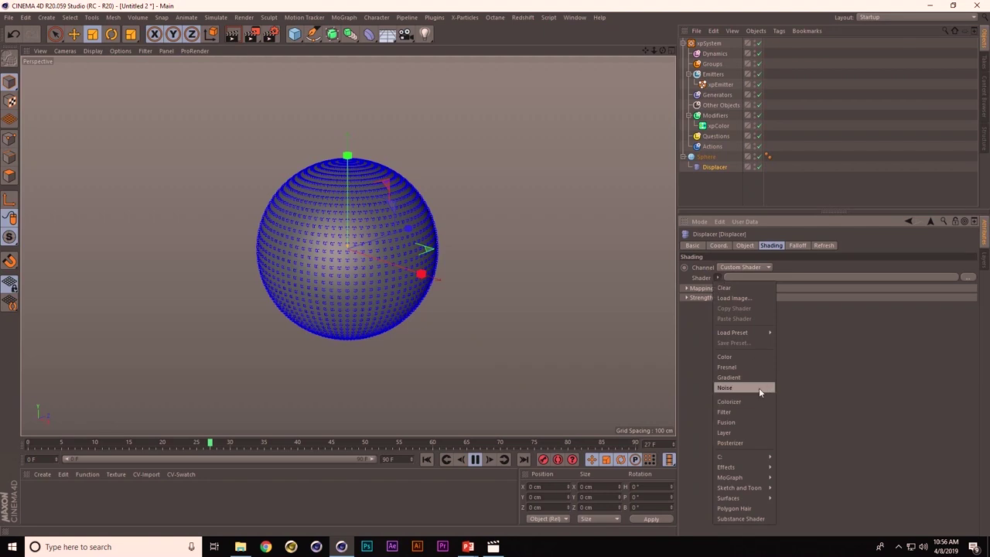
click(759, 387)
click(718, 295)
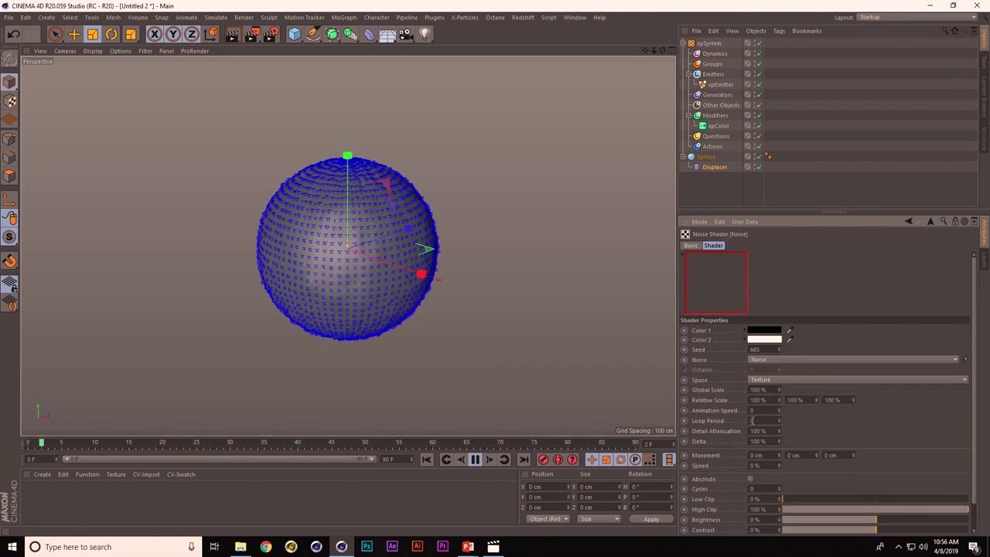
text(1)
key(Return)
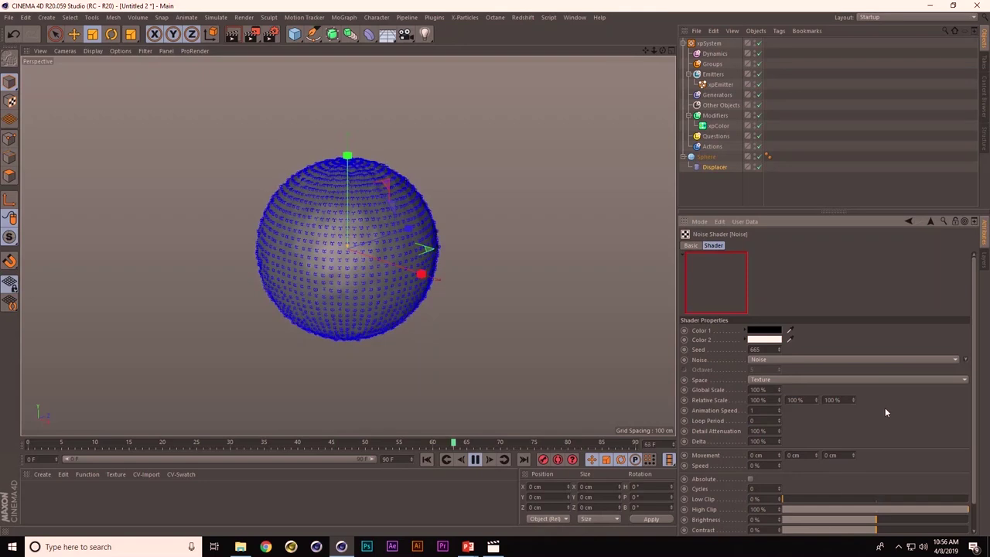
click(717, 125)
drag(803, 357, 777, 359)
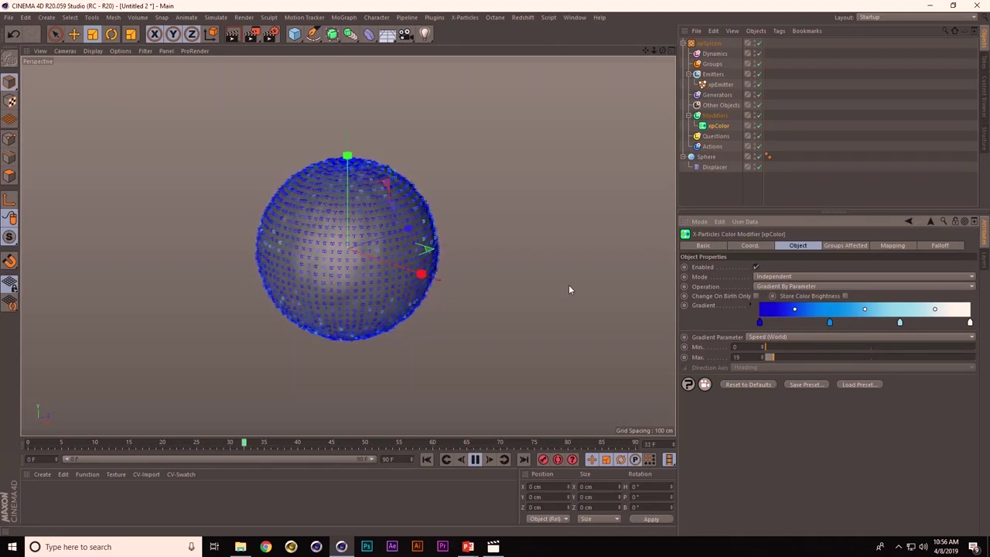
Set the Displacer's Height to 0.1 cm
click(714, 167)
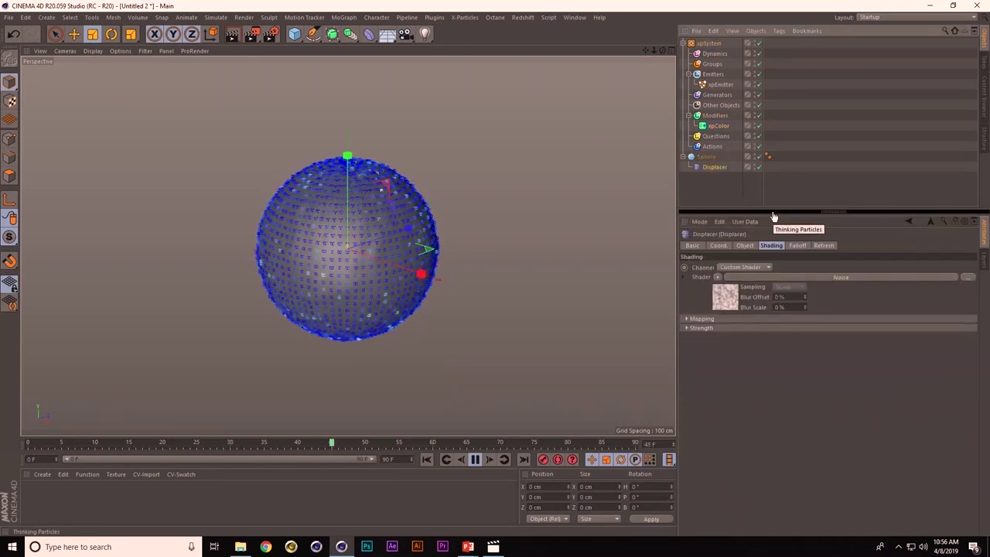
click(745, 245)
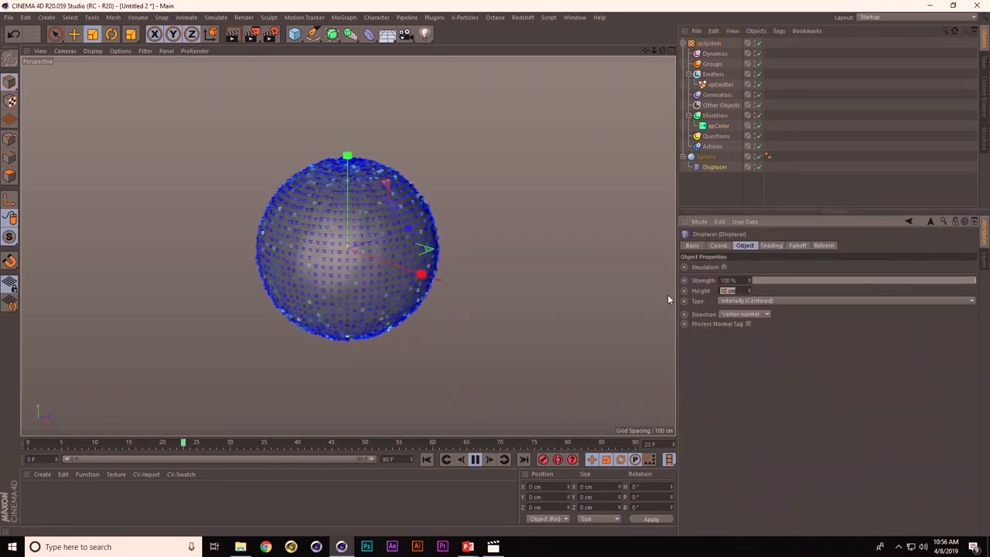
text(0.1)
key(Return)
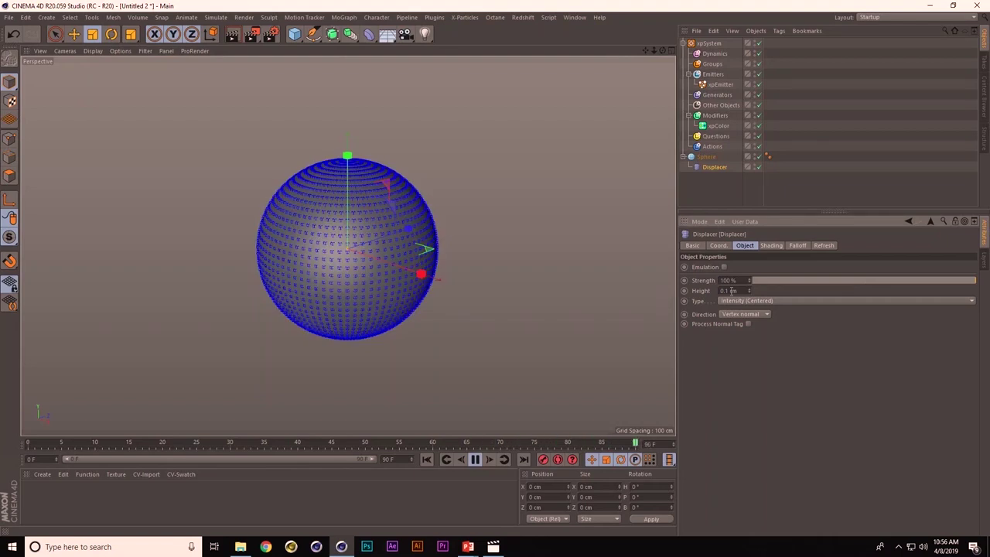
Set xpColor's gradient Max speed to 0.04
click(717, 127)
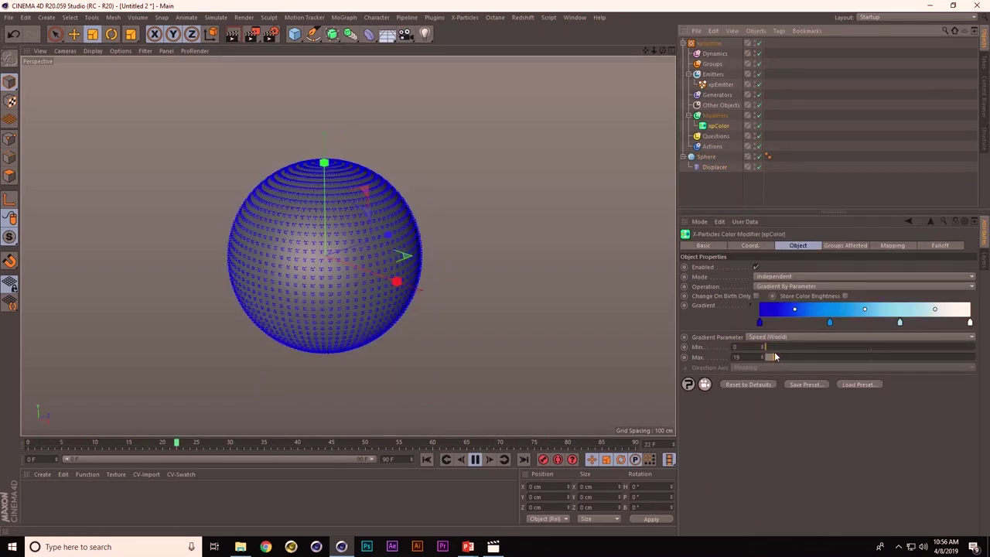
drag(776, 357, 769, 358)
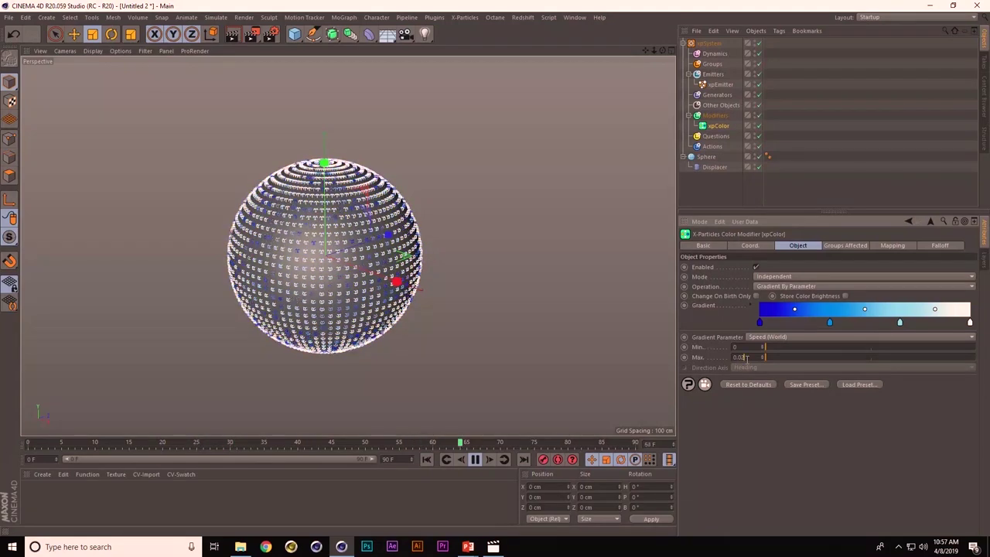
key(BackSpace)
text(4)
key(Return)
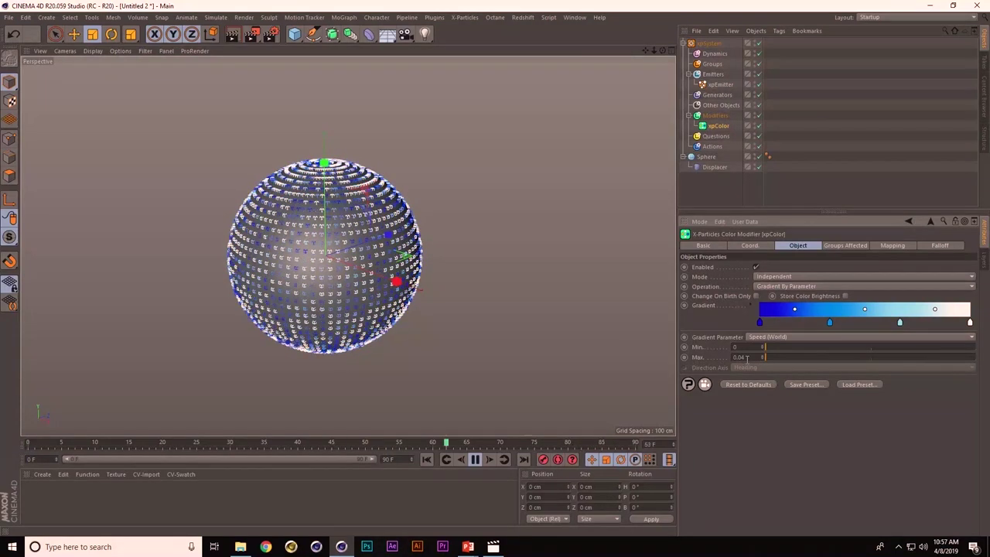
key(alt+Tab)
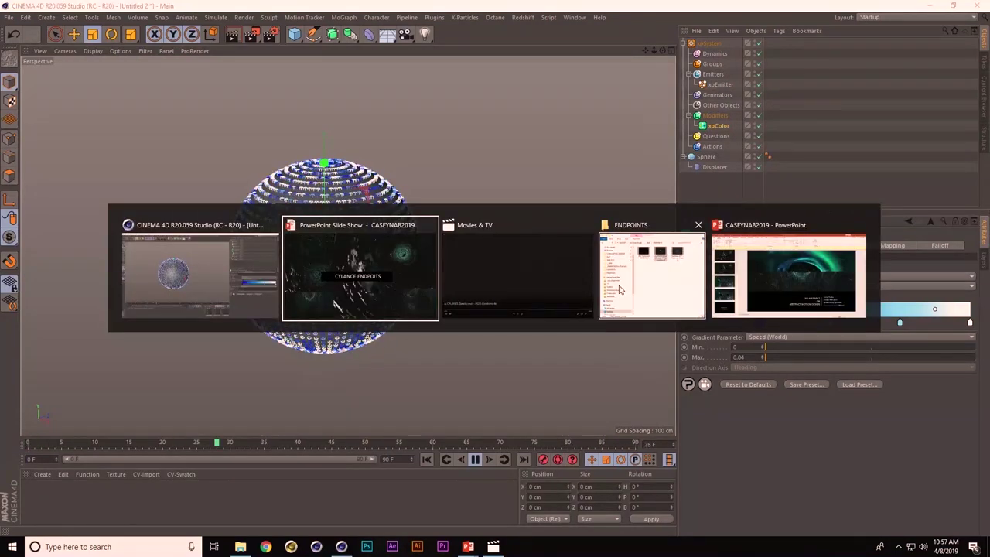
Preview the Deathstar_2017--Hardware-Anthem video from ENDPOINTS, paused about 23 seconds in, then return to Cinema 4D
click(526, 283)
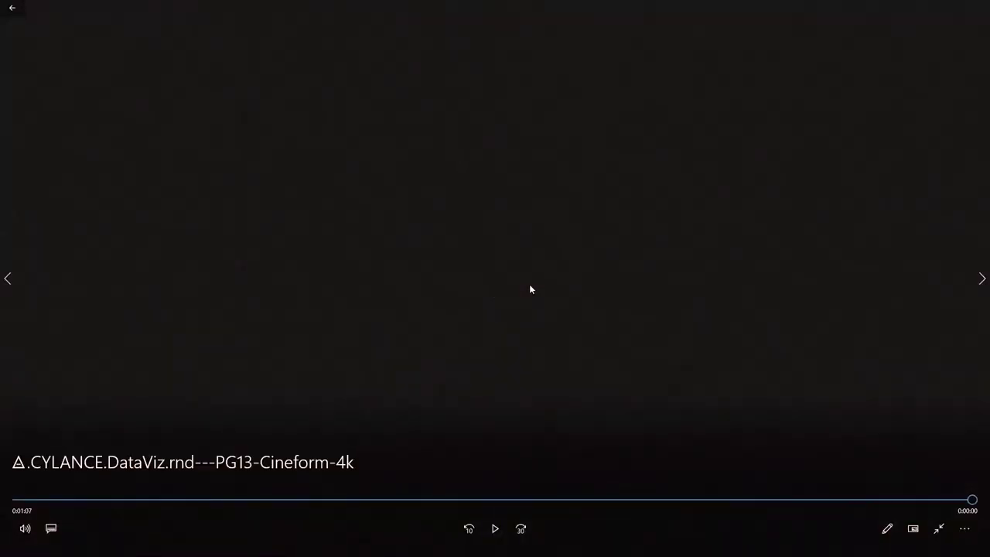
key(alt+Tab)
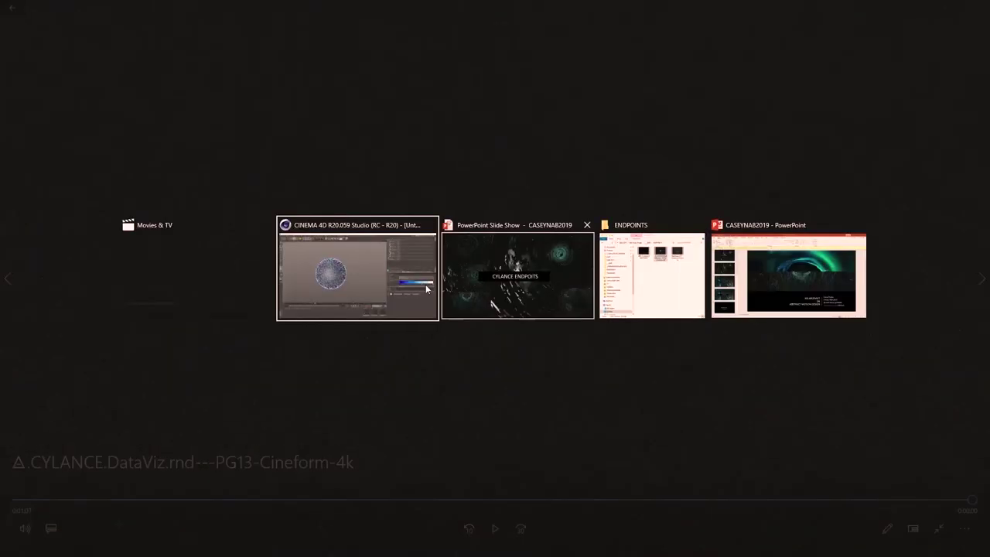
click(634, 283)
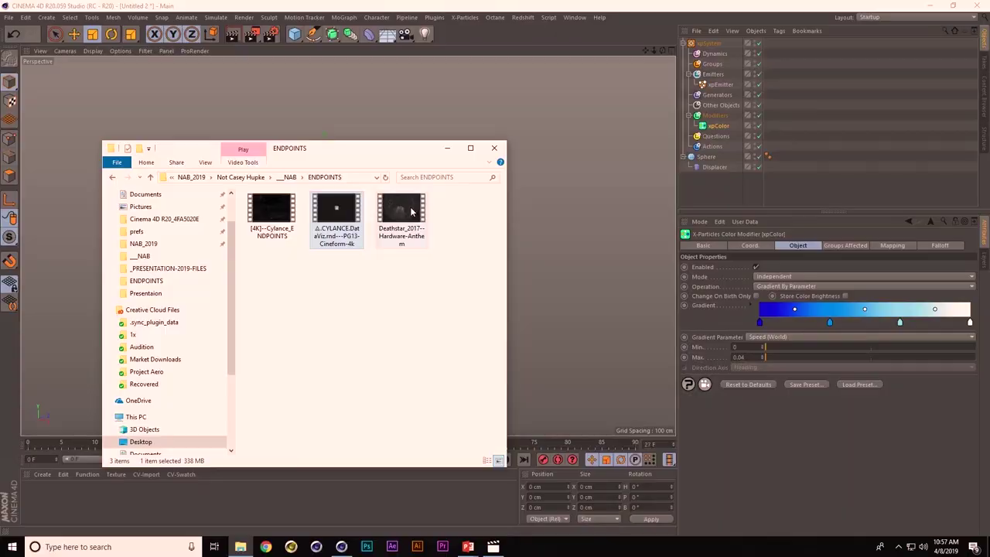
double_click(412, 211)
drag(433, 492, 581, 495)
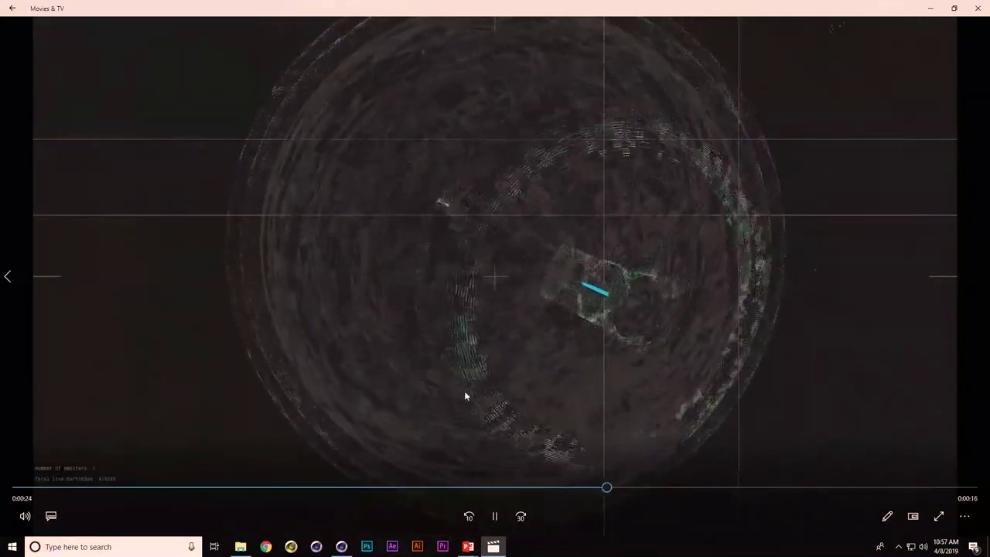
click(620, 338)
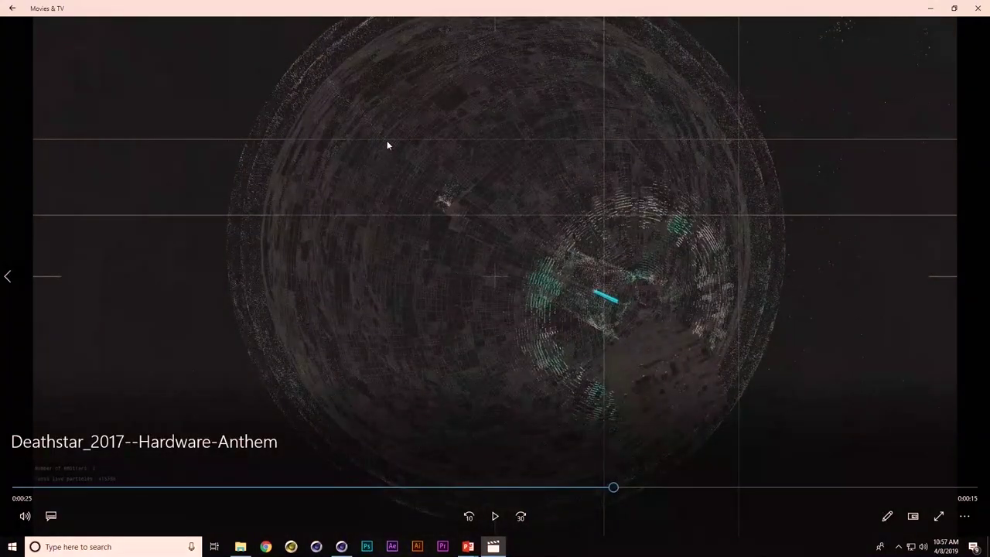
key(alt+Tab)
key(alt+Tab)
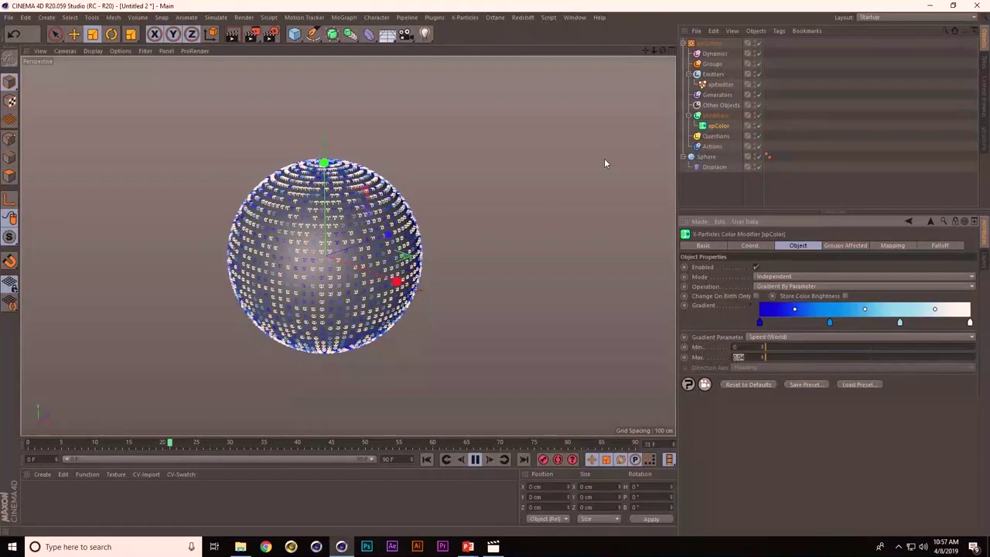
Add a Torus Field to the Displacer's falloff
click(719, 166)
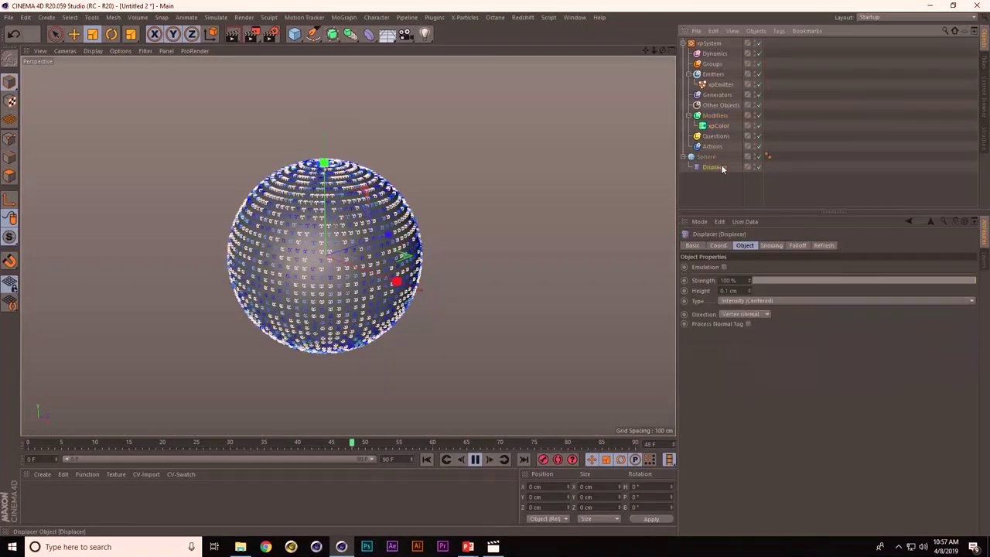
click(798, 245)
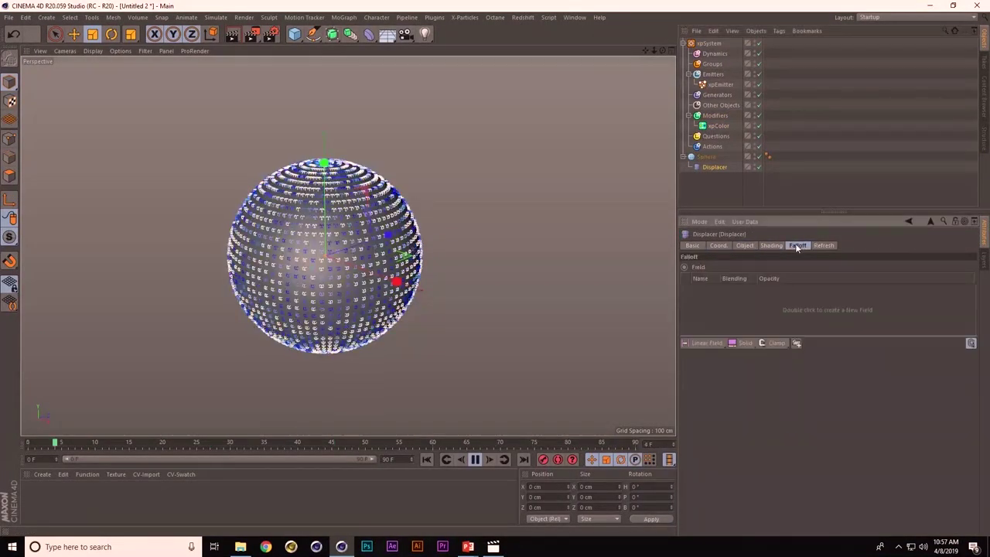
click(712, 343)
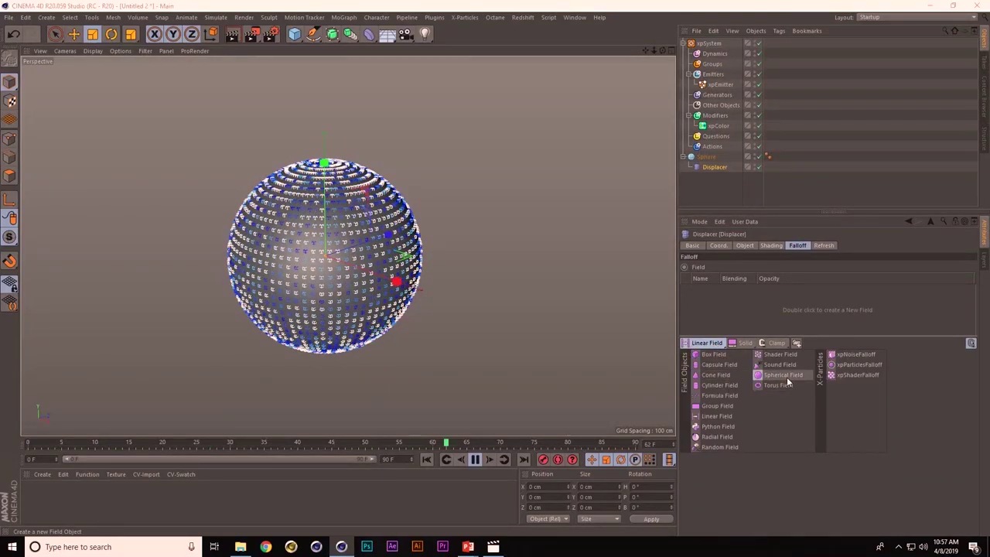
click(785, 385)
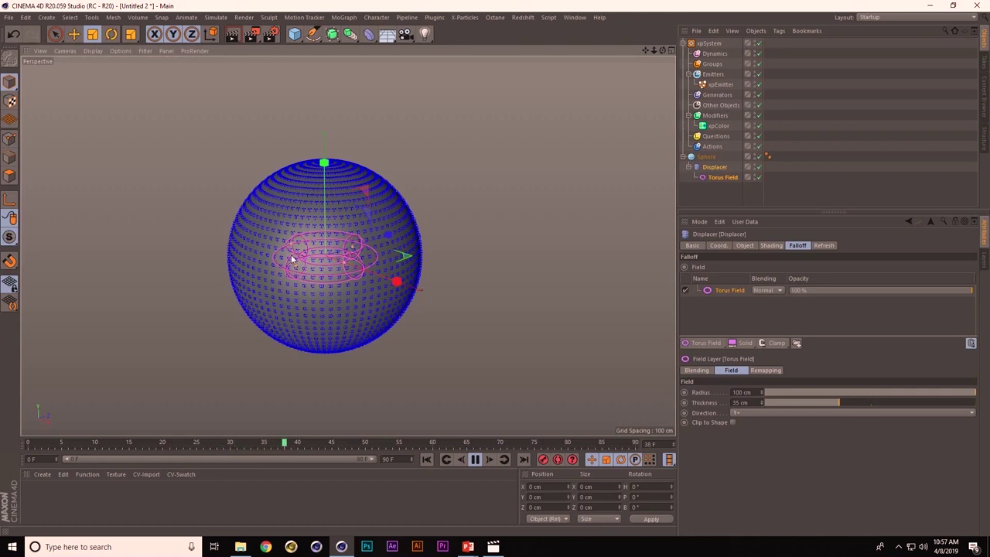
Enlarge the Torus Field to about 282 cm radius and 84 cm thickness
drag(291, 247, 400, 245)
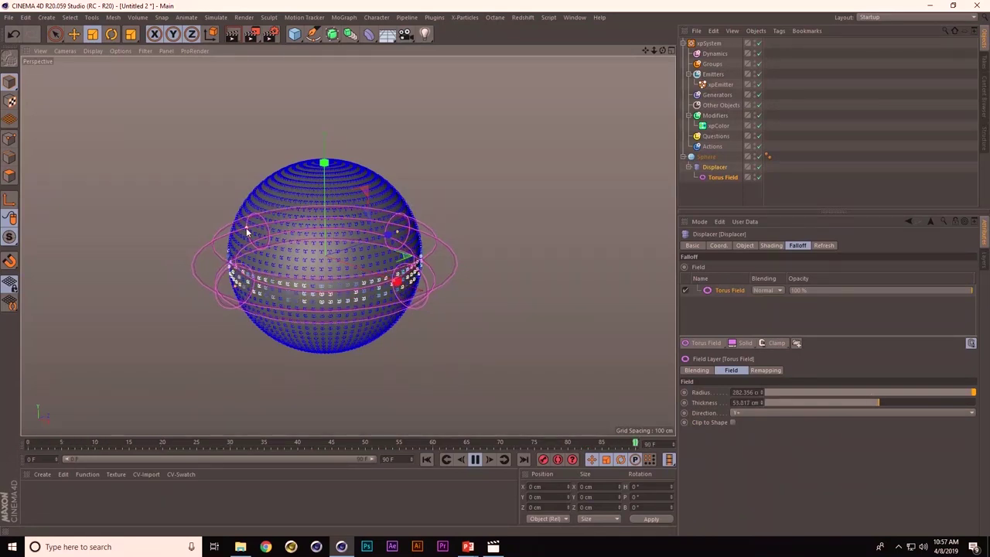
drag(247, 227, 241, 226)
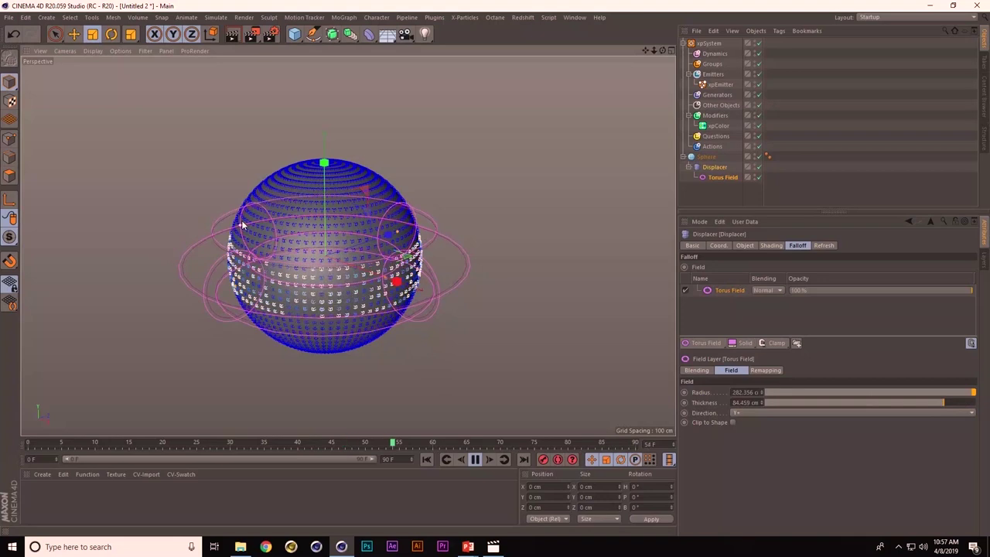
click(472, 461)
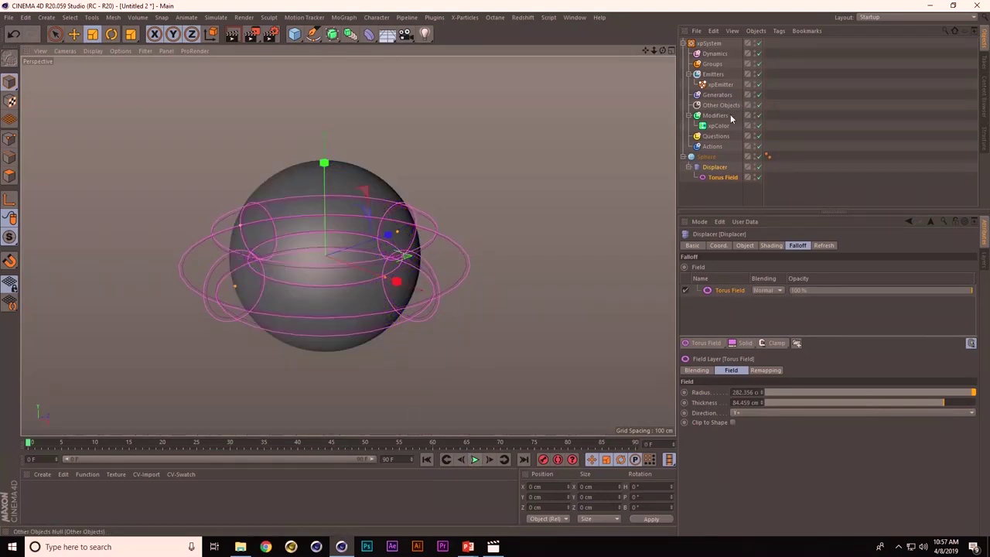
Move the Torus Field below the sphere and keyframe its Y position at frame 0
click(725, 178)
click(736, 245)
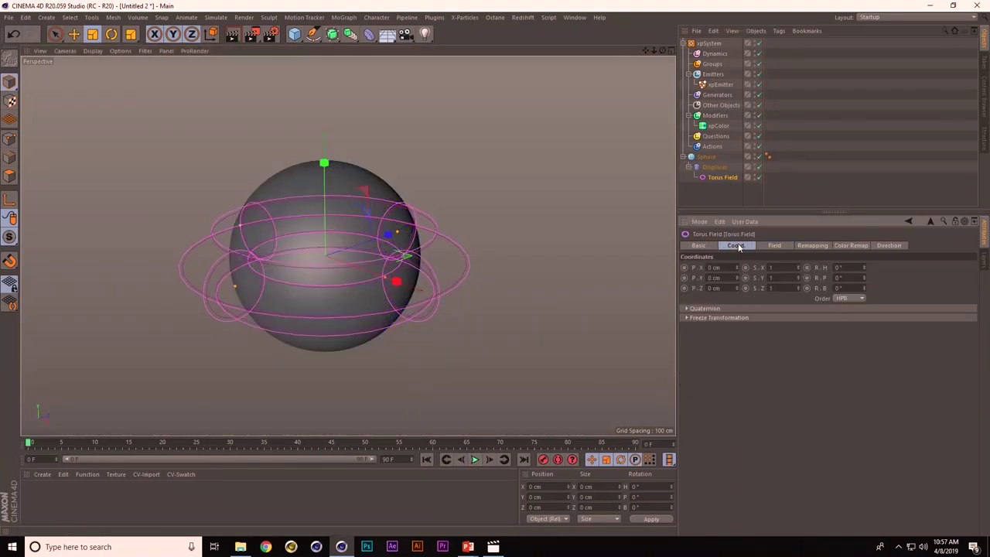
click(684, 278)
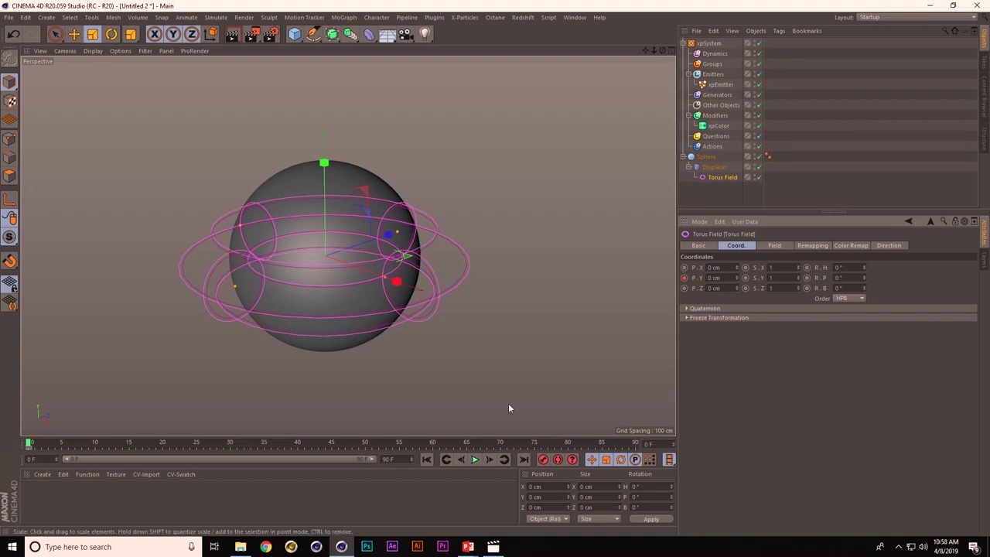
click(524, 459)
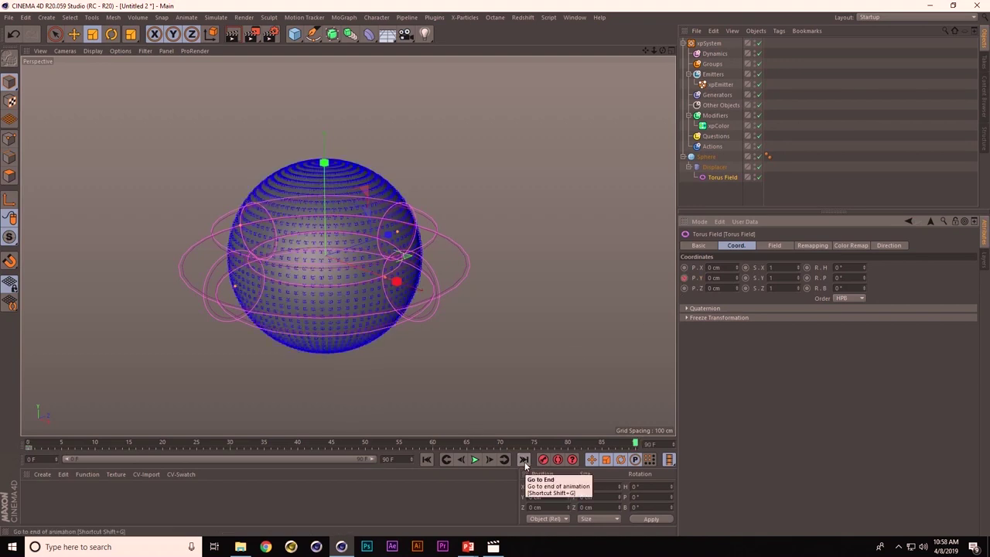
key(shift+f)
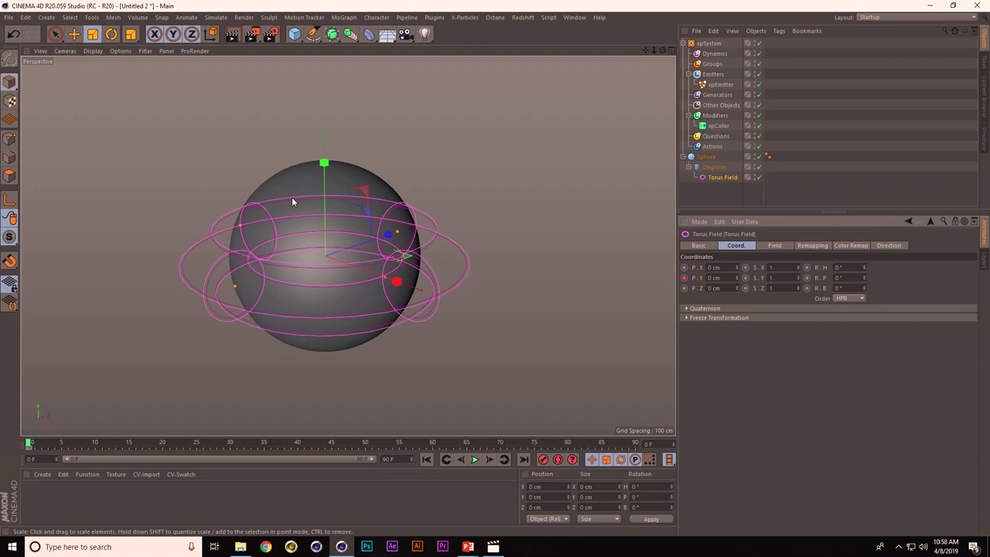
key(e)
drag(323, 165, 325, 267)
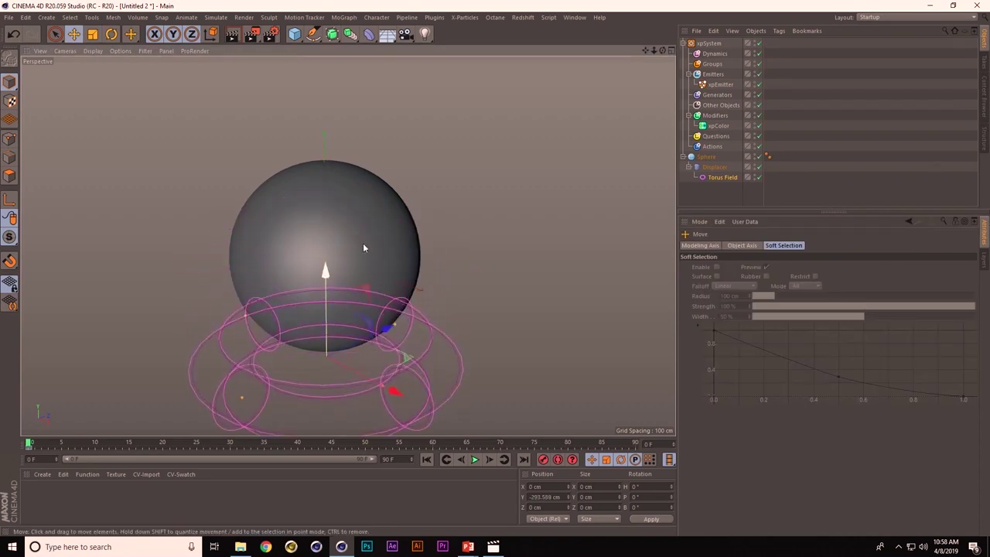
click(700, 178)
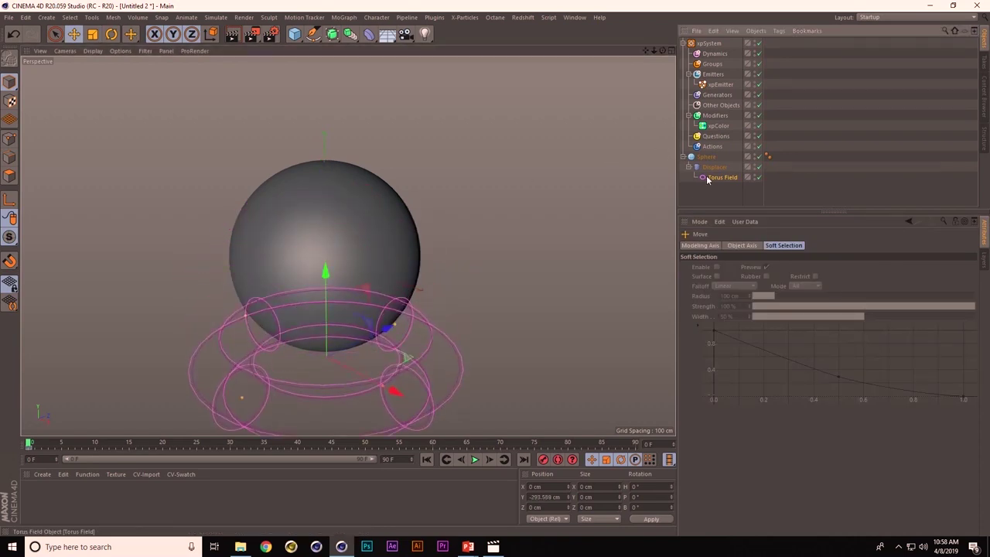
click(683, 277)
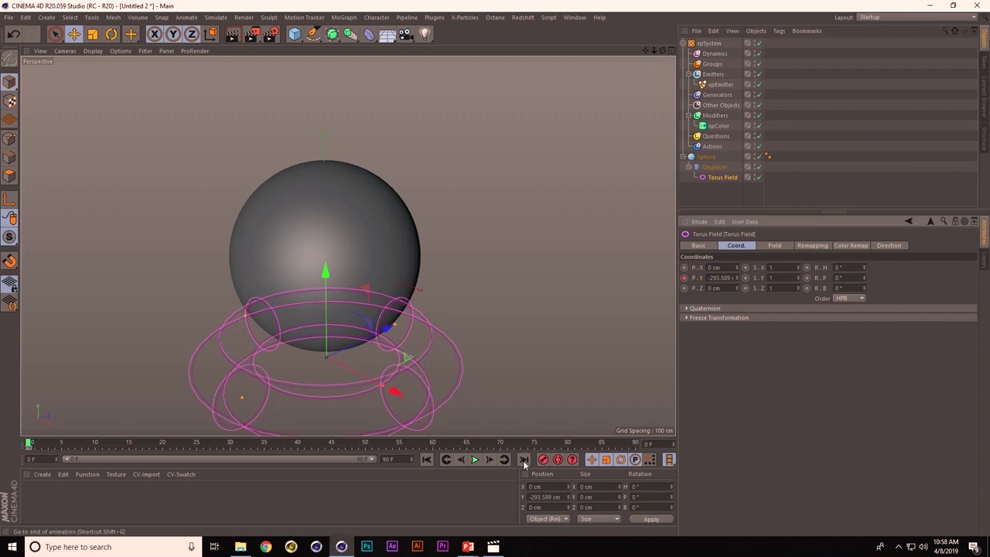
At frame 90, raise the Torus Field above the sphere to Y 346.411 cm
key(shift+g)
drag(737, 278, 677, 4)
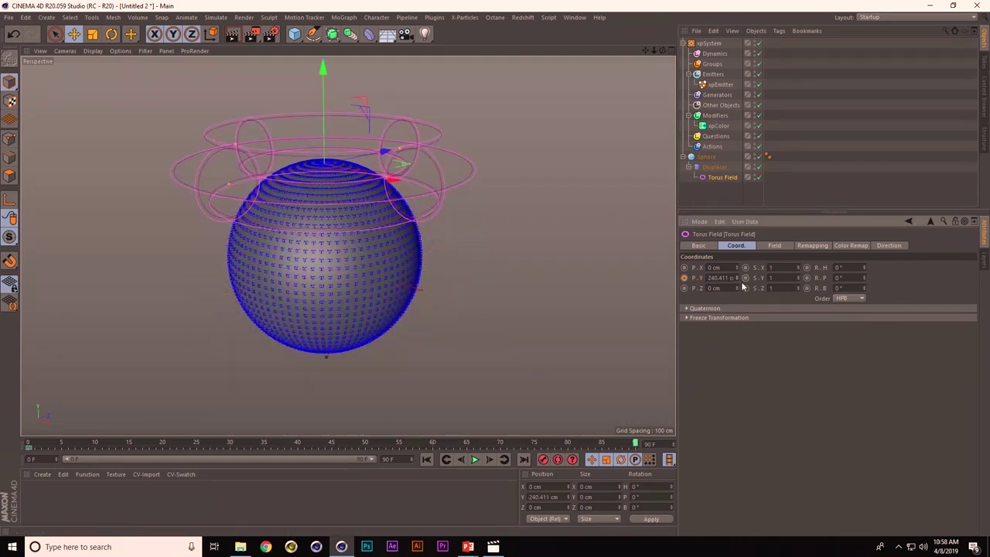
drag(739, 278, 710, 262)
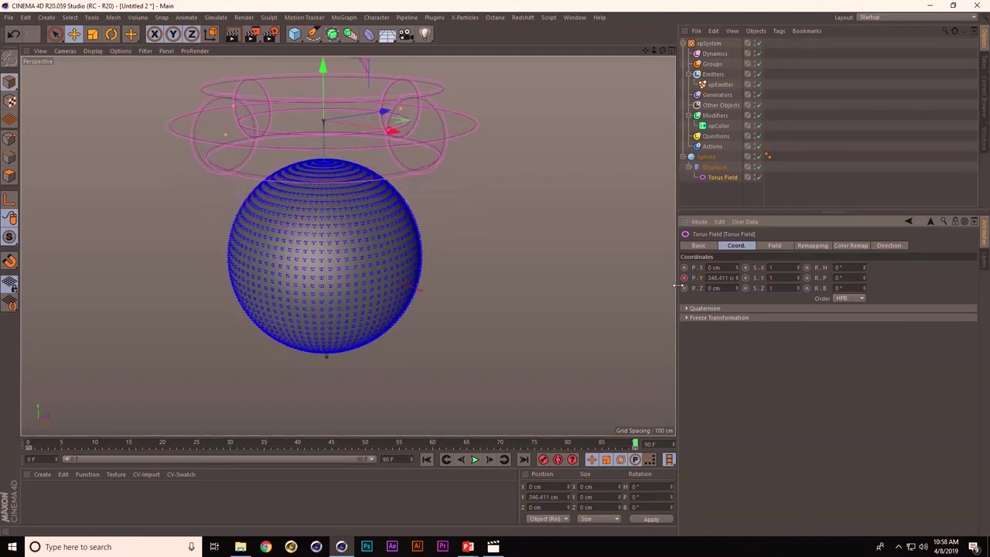
Show the Torus Field's P.Y track as an F-Curve and make its keys linear
right_click(703, 284)
mouse_move(715, 287)
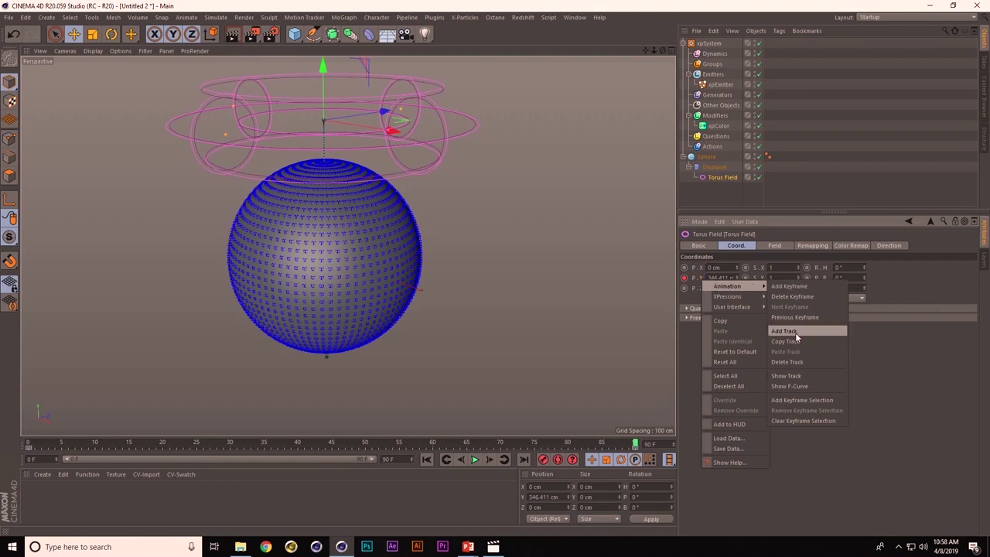
click(790, 377)
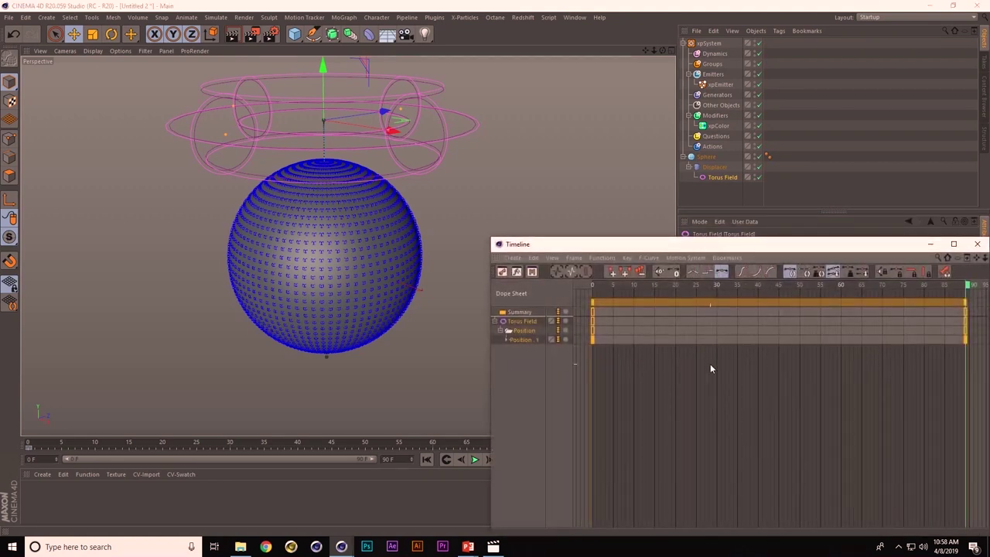
key(Tab)
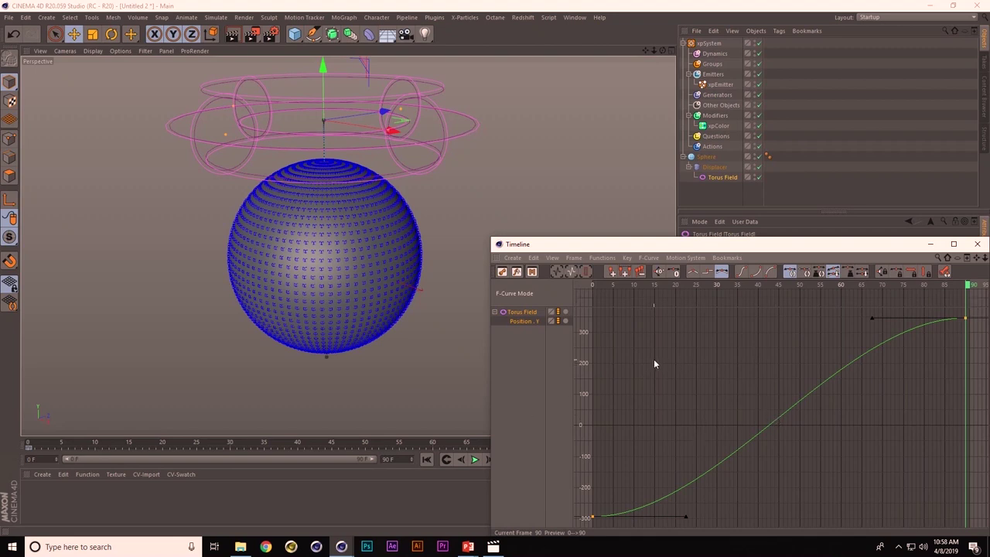
key(alt+l)
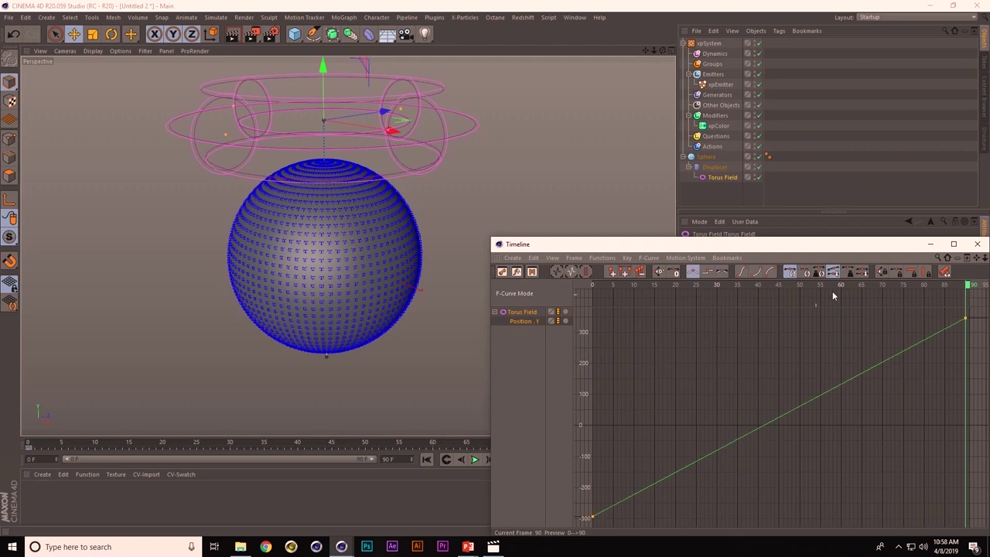
click(977, 244)
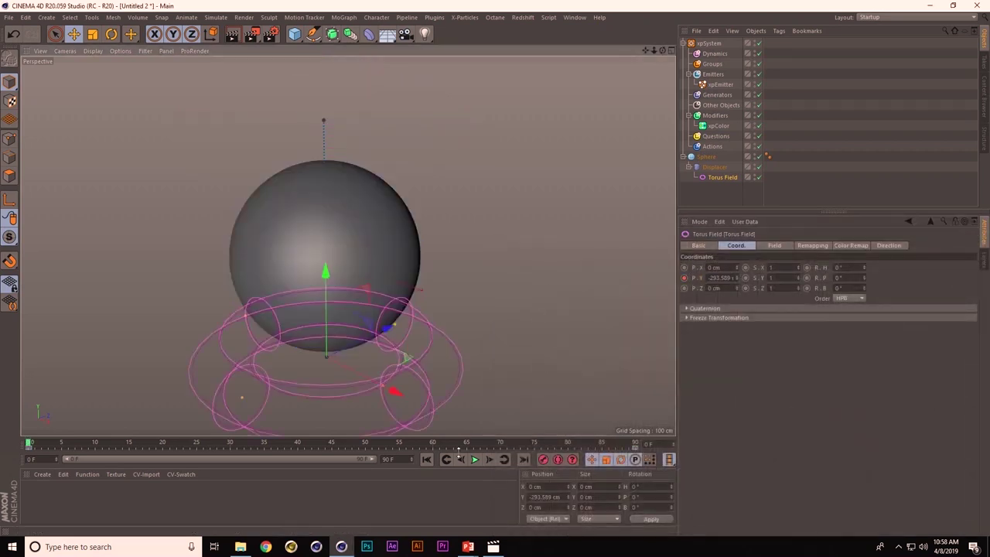
Play the animation, duplicate the Torus Field tilted 40°, and add the copy to the Displacer's fields
click(475, 459)
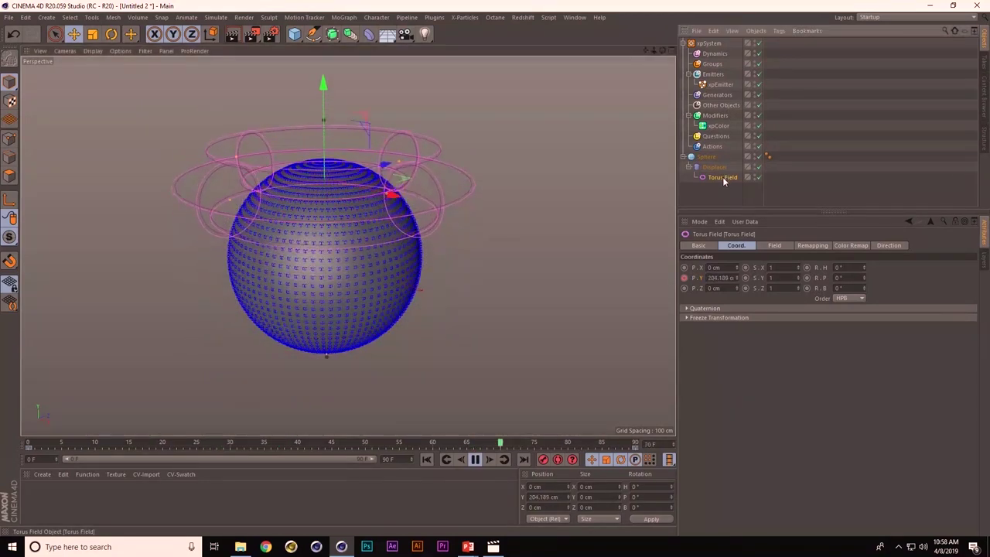
ctrl+drag(722, 177, 726, 187)
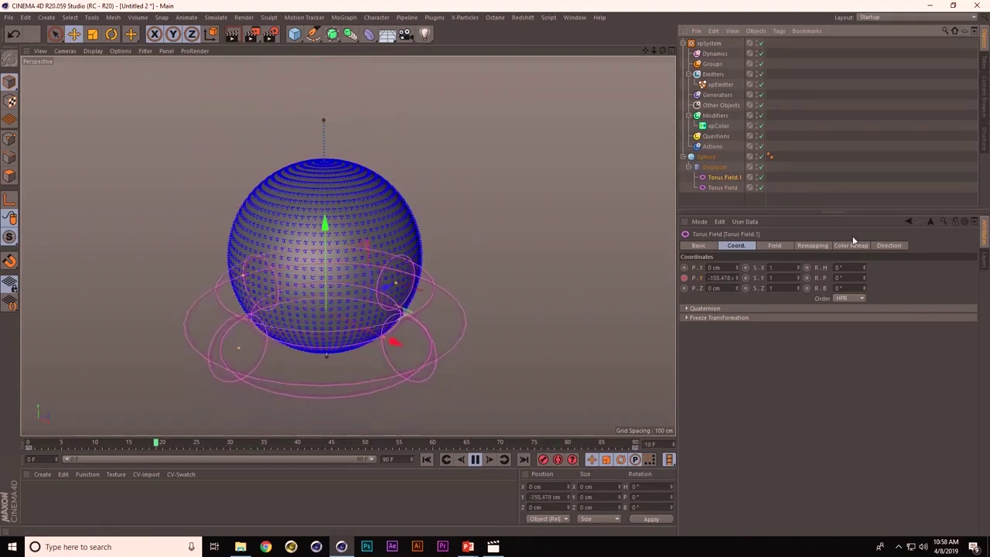
mouse_move(863, 278)
mouse_down()
mouse_move(859, 237)
mouse_move(865, 260)
mouse_up()
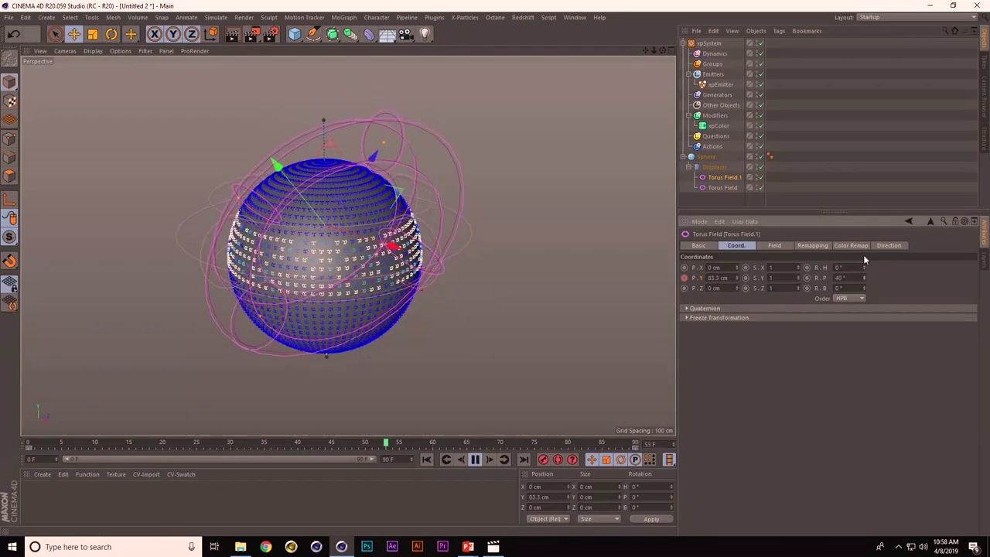
click(716, 167)
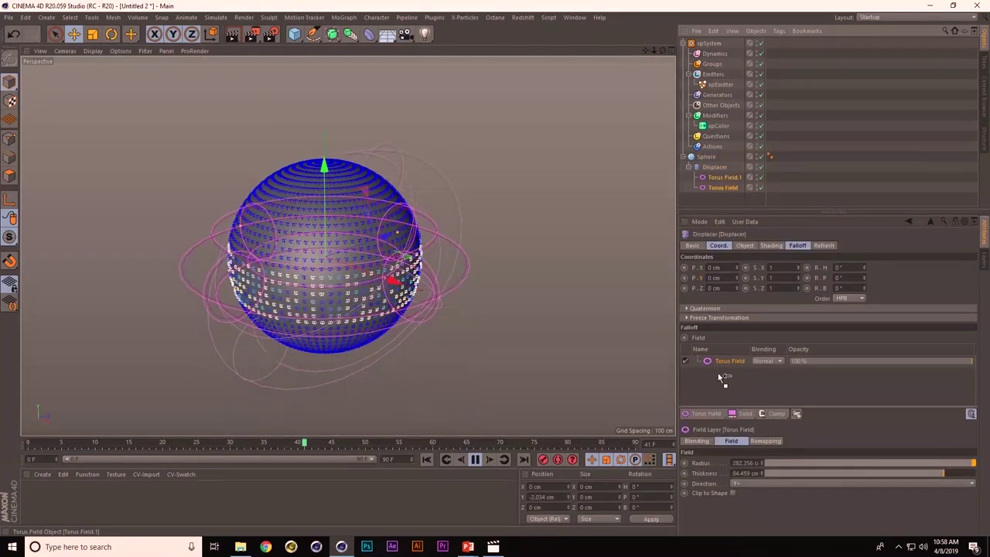
drag(723, 378, 717, 373)
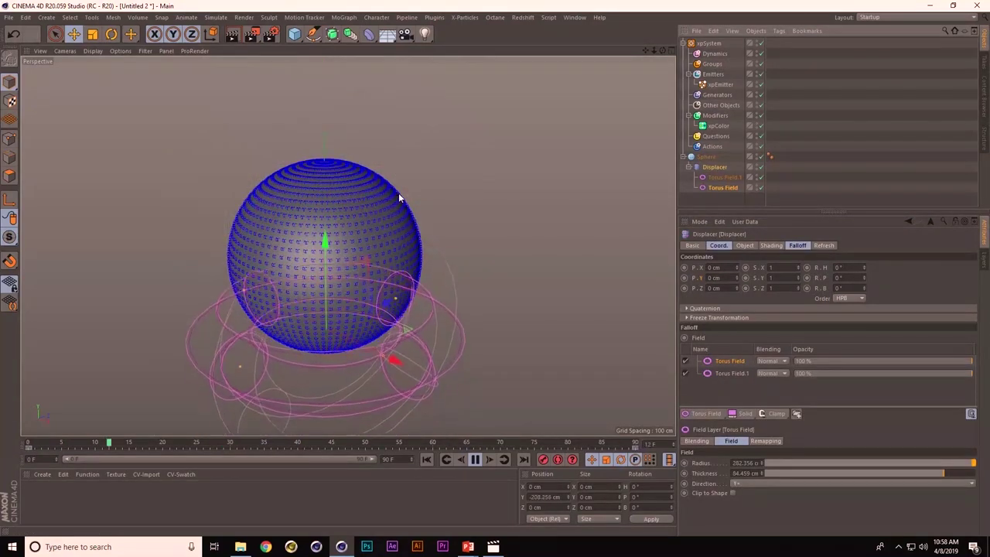
Delete the copied Torus Field.1, leaving only the original field
click(723, 177)
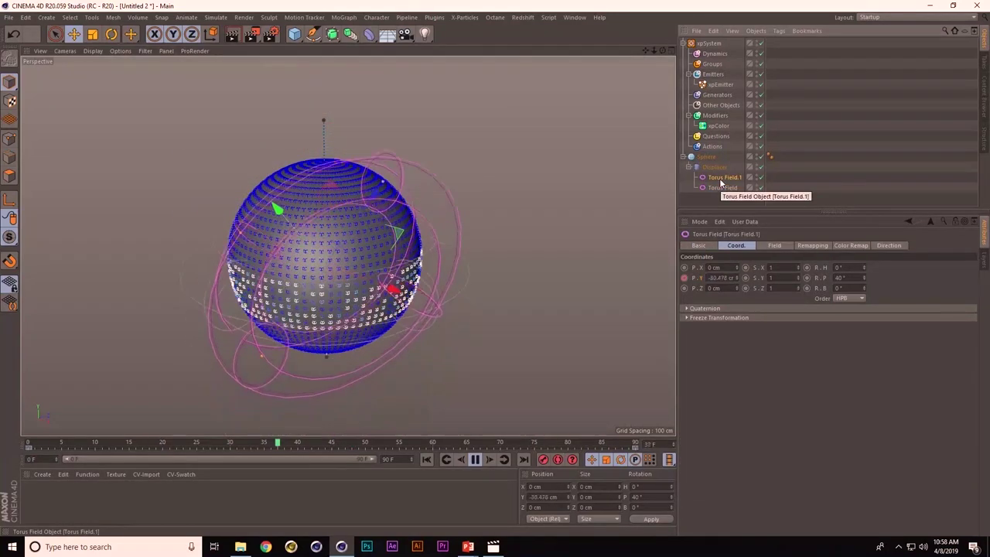
click(723, 187)
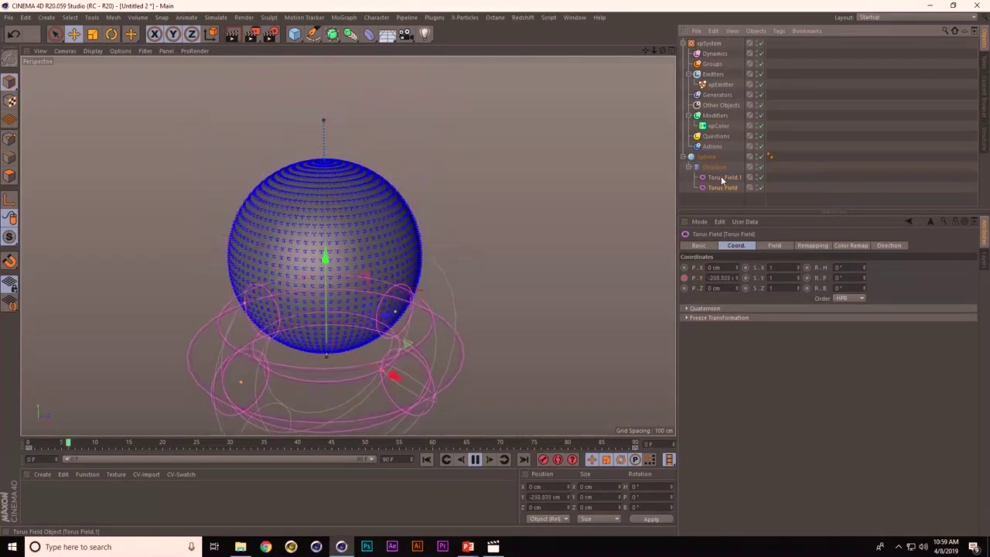
click(722, 177)
key(Delete)
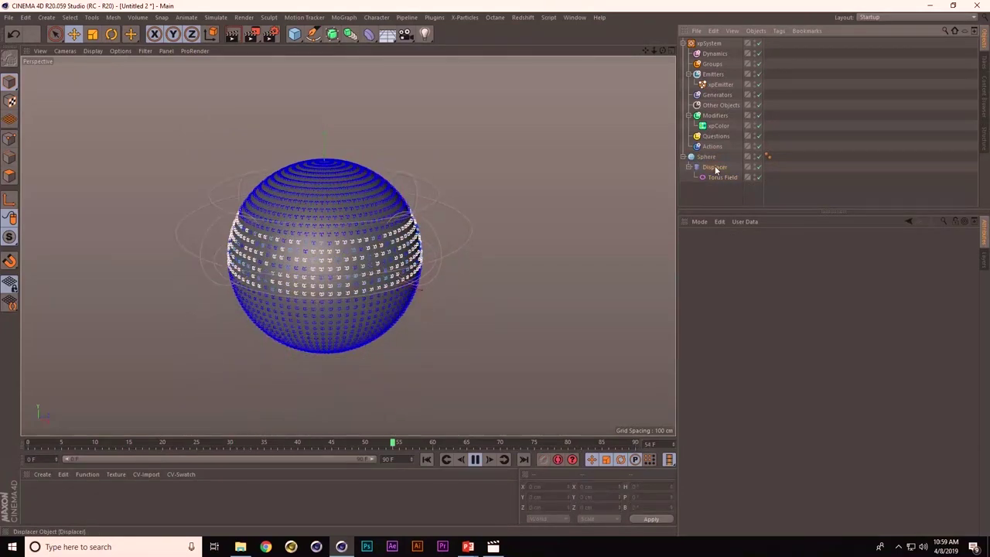
Duplicate the Displacer with its Torus Field and show the copy's P.Y position track
ctrl+drag(712, 166, 713, 187)
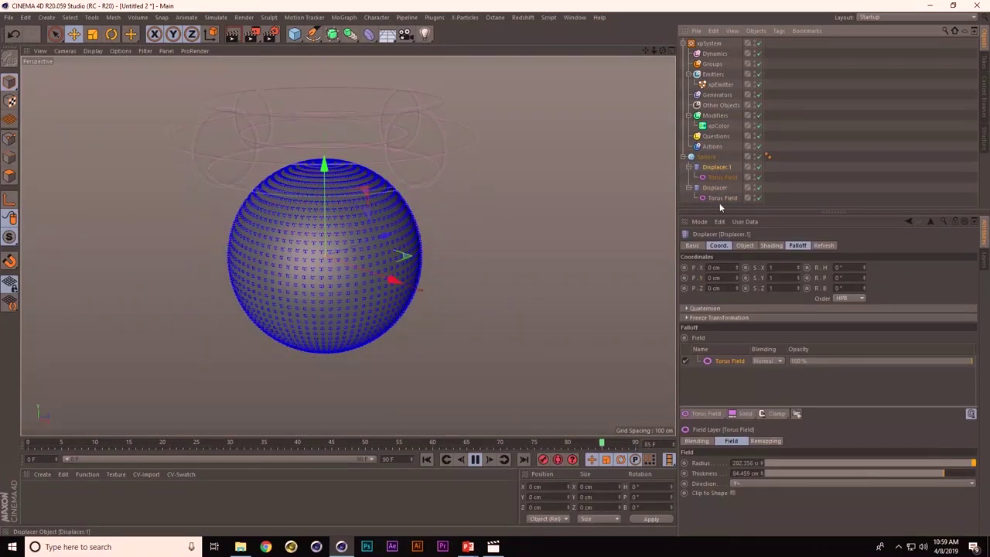
click(723, 177)
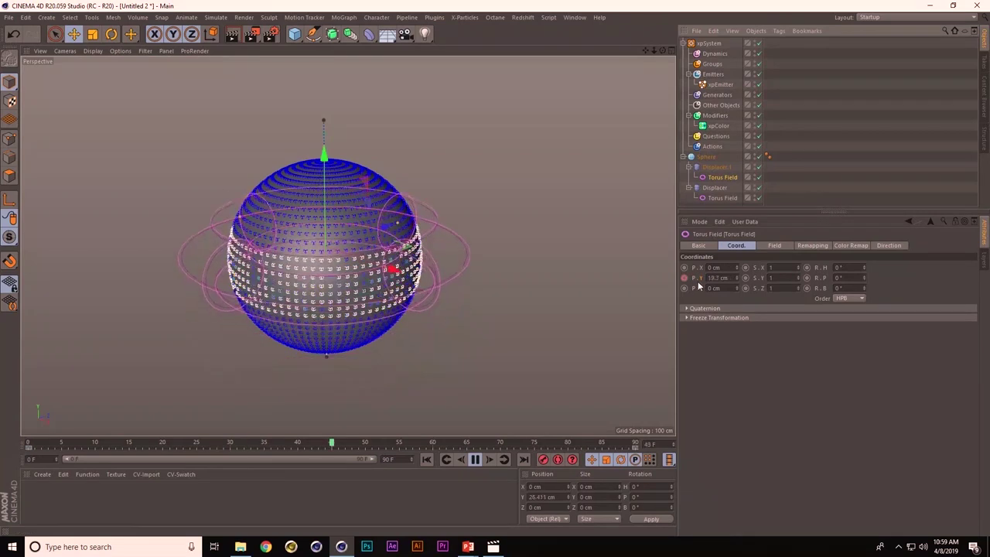
right_click(698, 285)
mouse_move(731, 288)
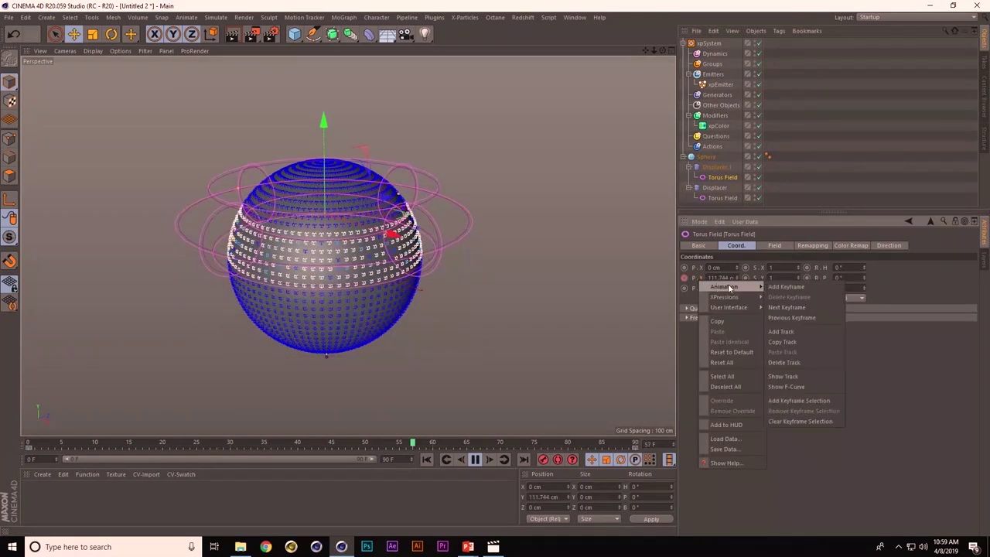
click(804, 376)
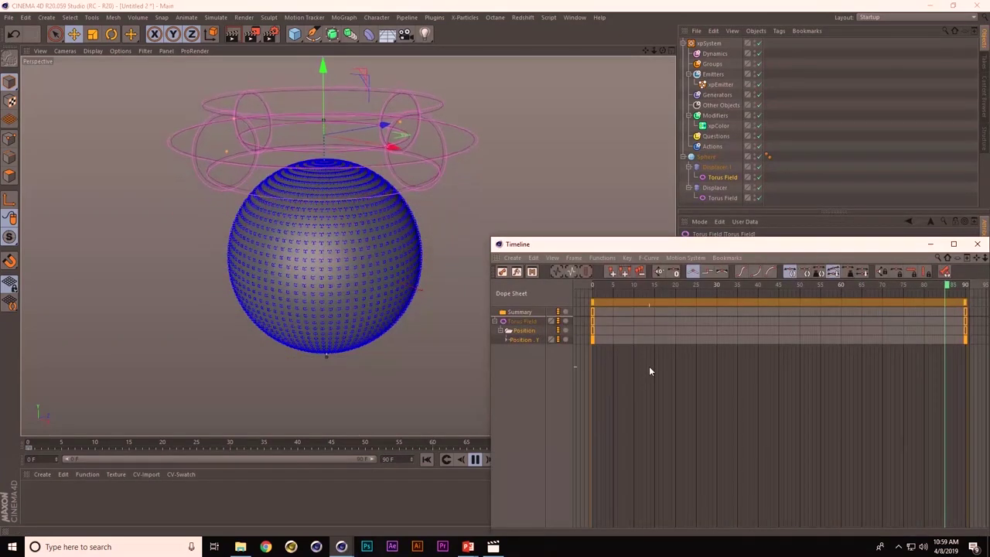
Stretch the copied Torus Field's position keyframes to span about frame 1 to 91
mouse_move(964, 312)
mouse_down()
mouse_move(628, 313)
mouse_move(969, 304)
mouse_up()
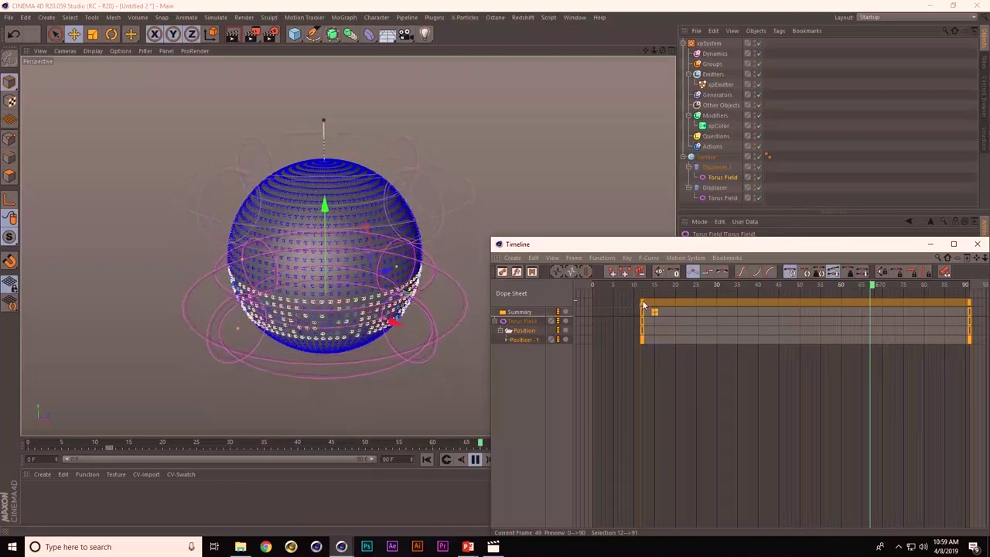
drag(642, 305, 598, 306)
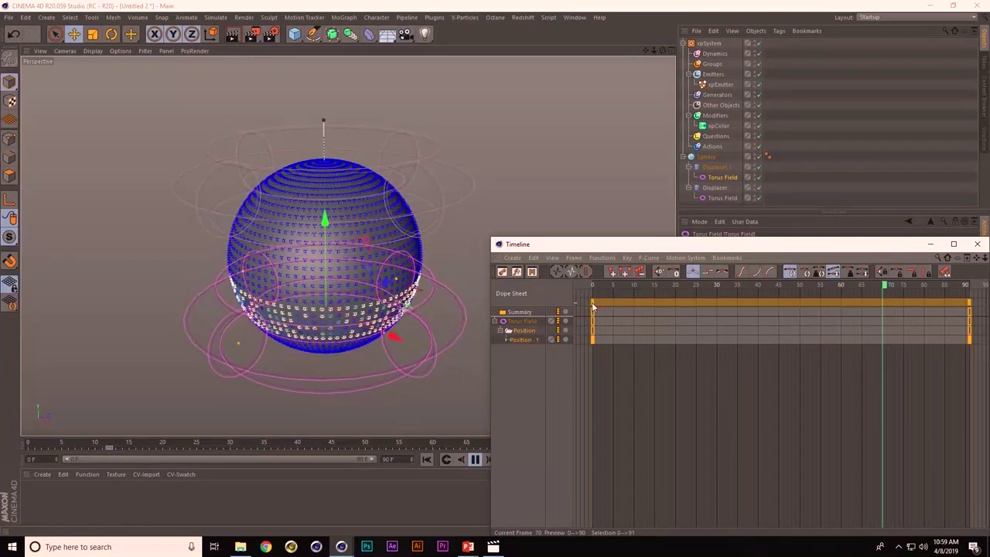
click(977, 243)
click(706, 167)
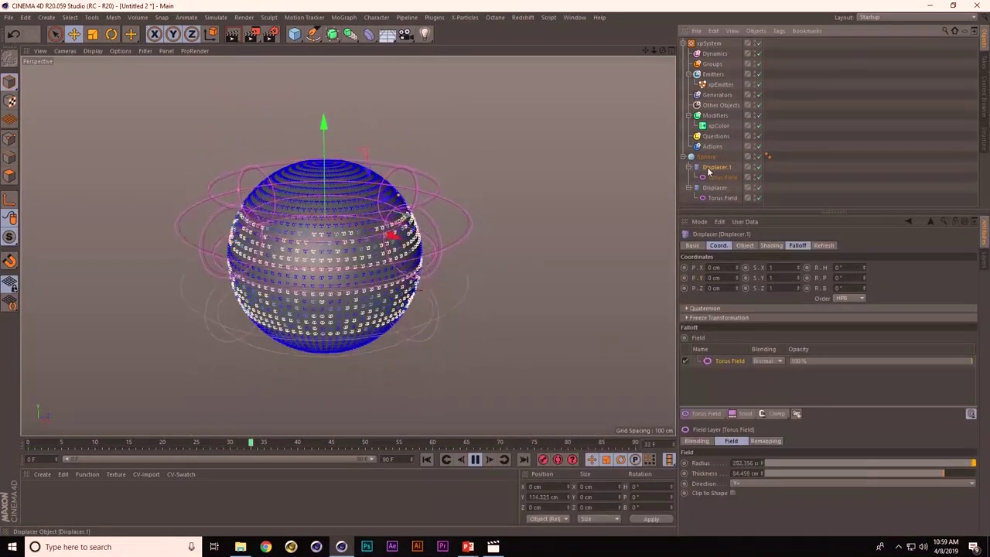
Switch Displacer.1's shading noise type to Electric
click(772, 246)
click(719, 299)
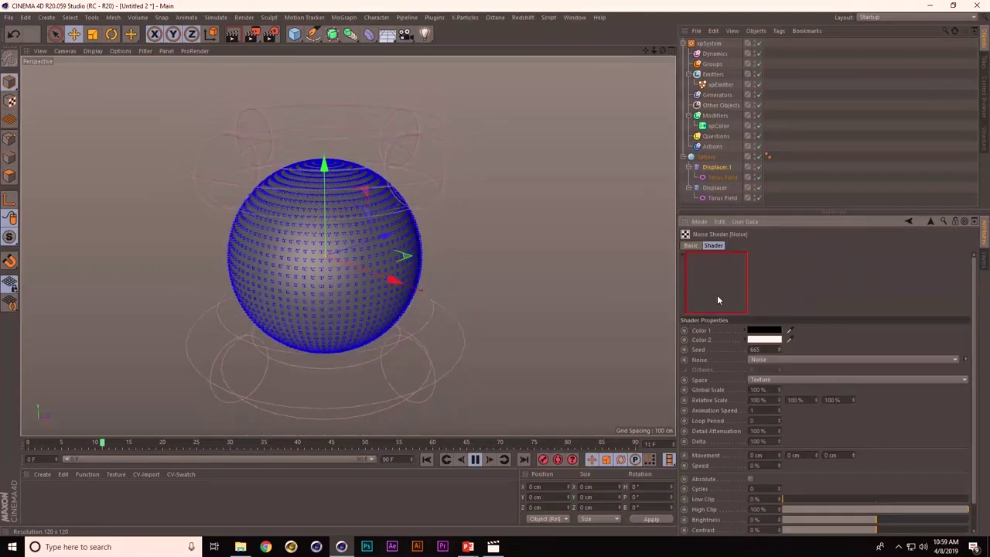
click(967, 360)
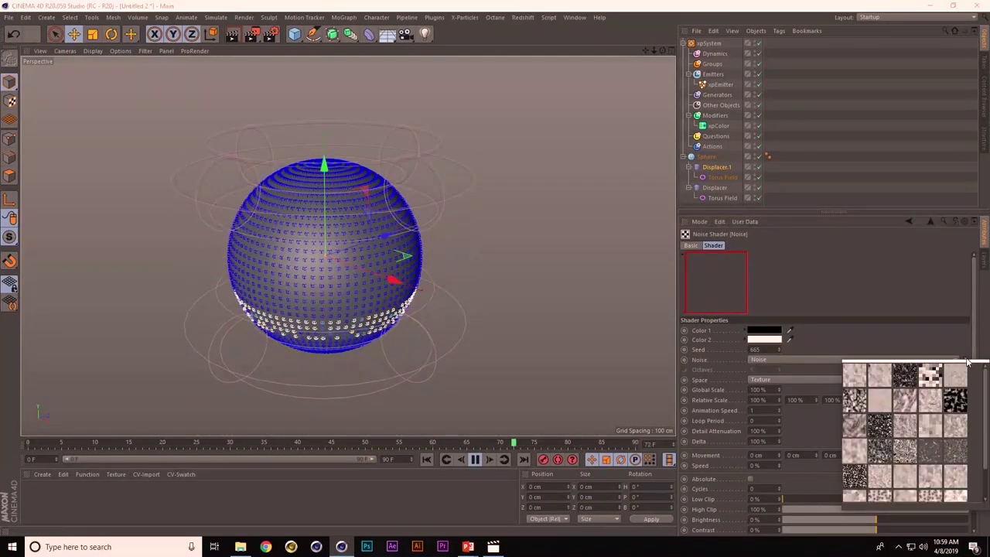
click(904, 404)
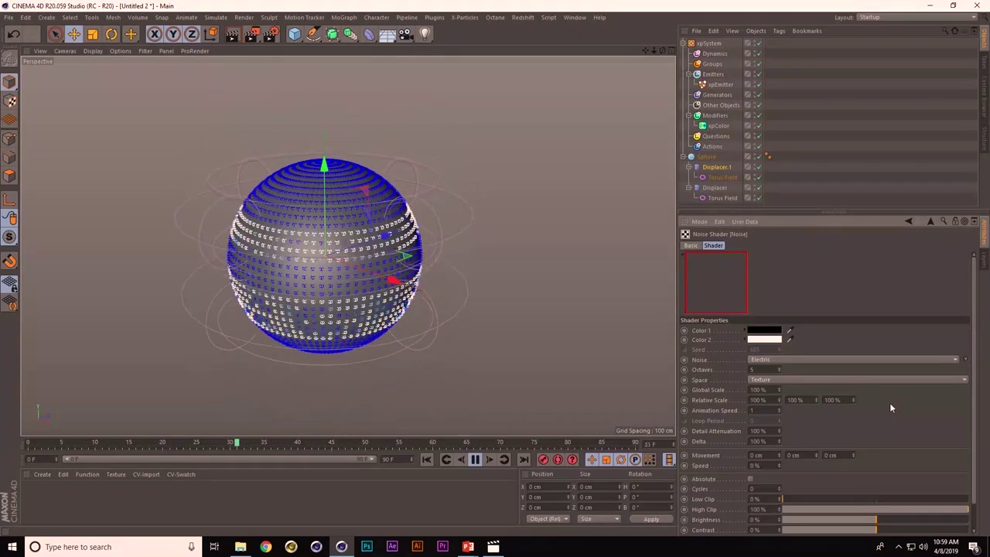
click(759, 400)
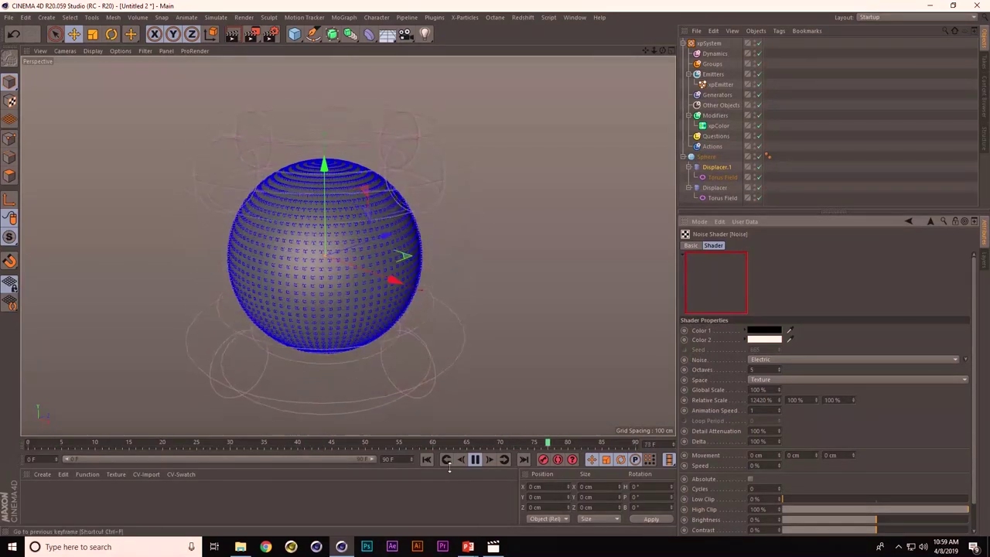
Scrub the animation to around frame 41 and nudge the noise's Relative Scale X up
click(475, 458)
click(344, 441)
drag(331, 439, 305, 442)
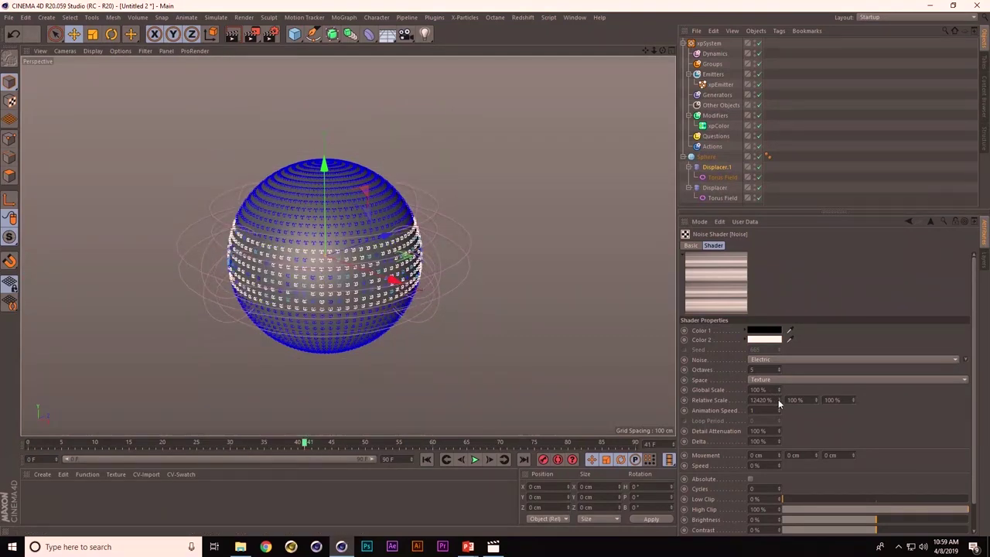
drag(778, 402, 779, 395)
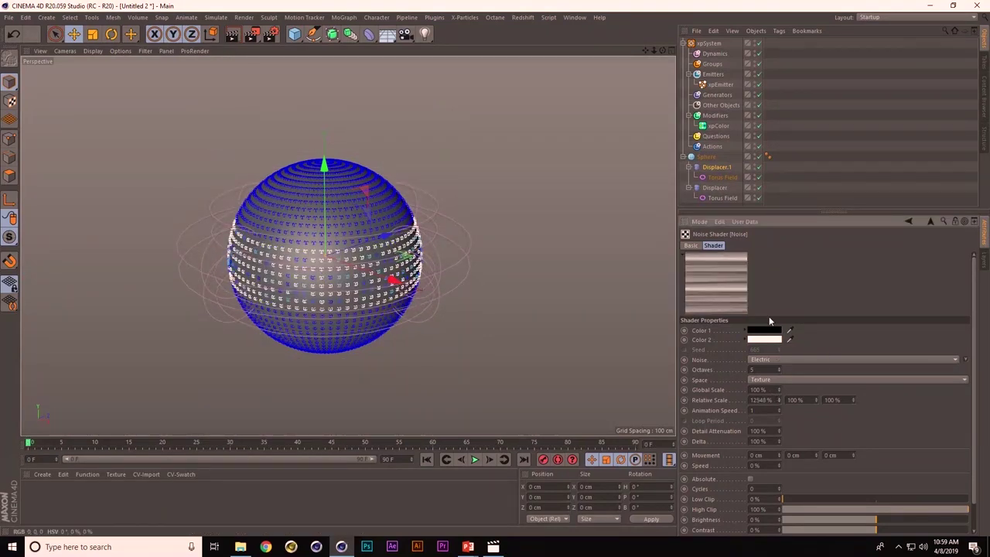
key(shift+f)
drag(358, 446, 401, 446)
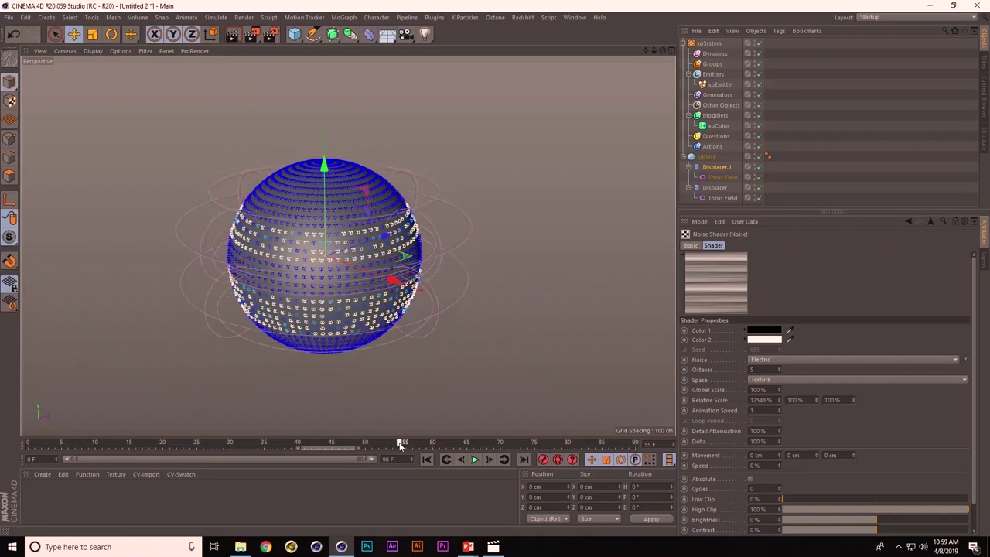
Select both Torus Fields, change their Y-position track options, and replay the animation
ctrl+click(735, 195)
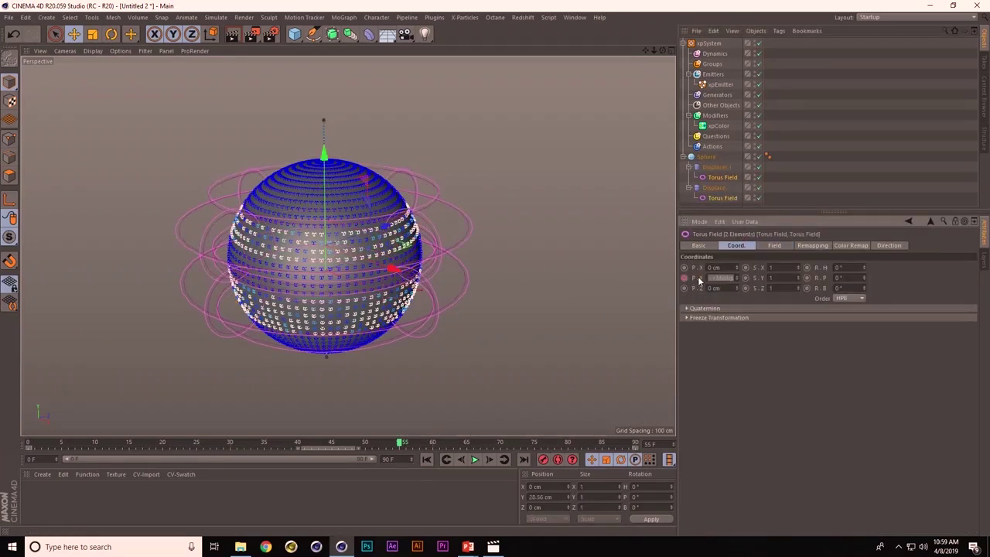
right_click(698, 280)
mouse_move(758, 281)
click(779, 359)
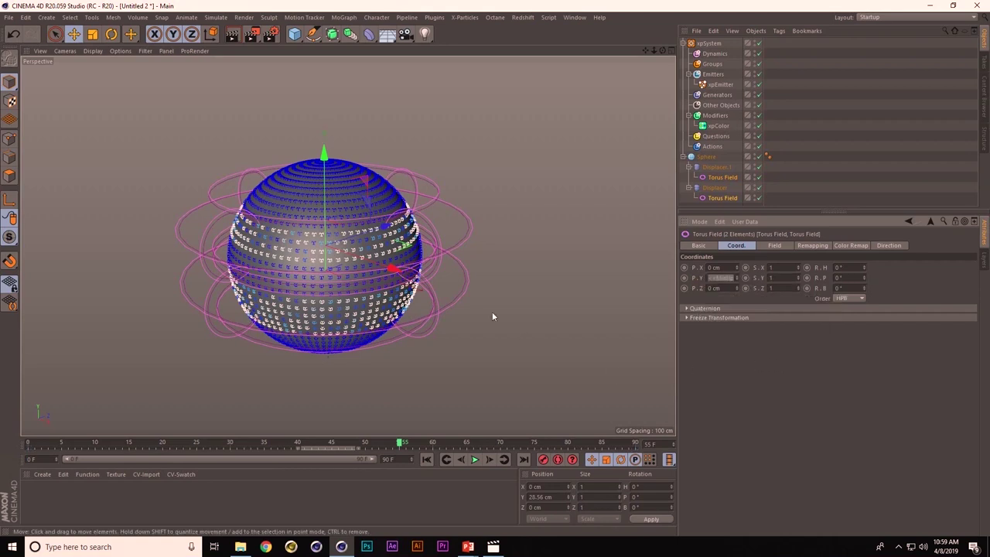
key(F8)
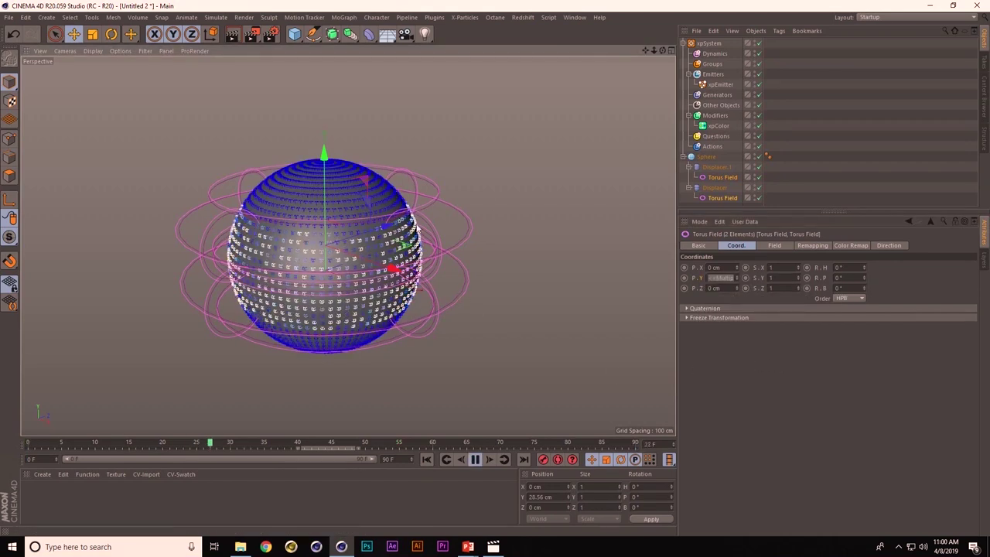
Set Displacer.1's noise Relative Scale to 22%, 50%, 100% for a finer pattern
click(716, 166)
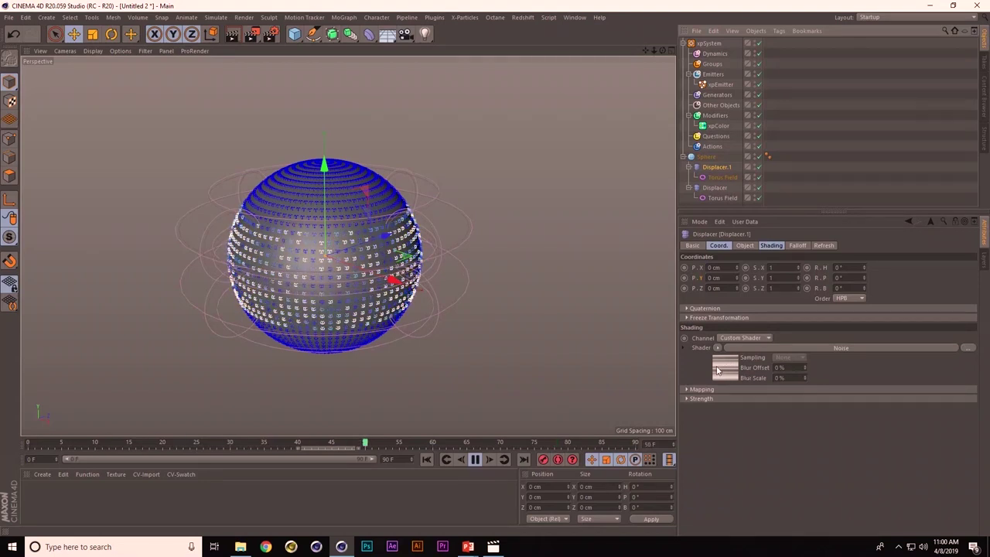
click(717, 370)
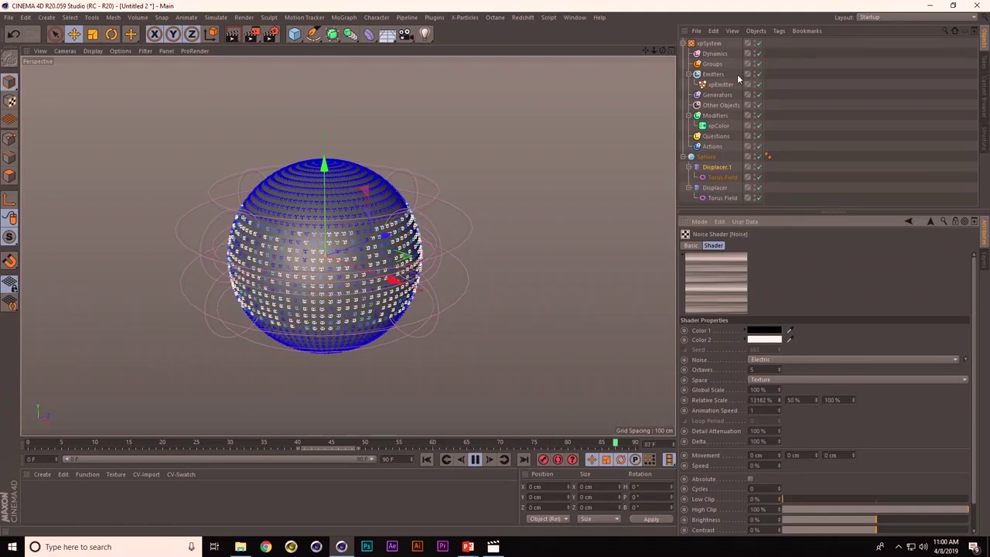
text(2)
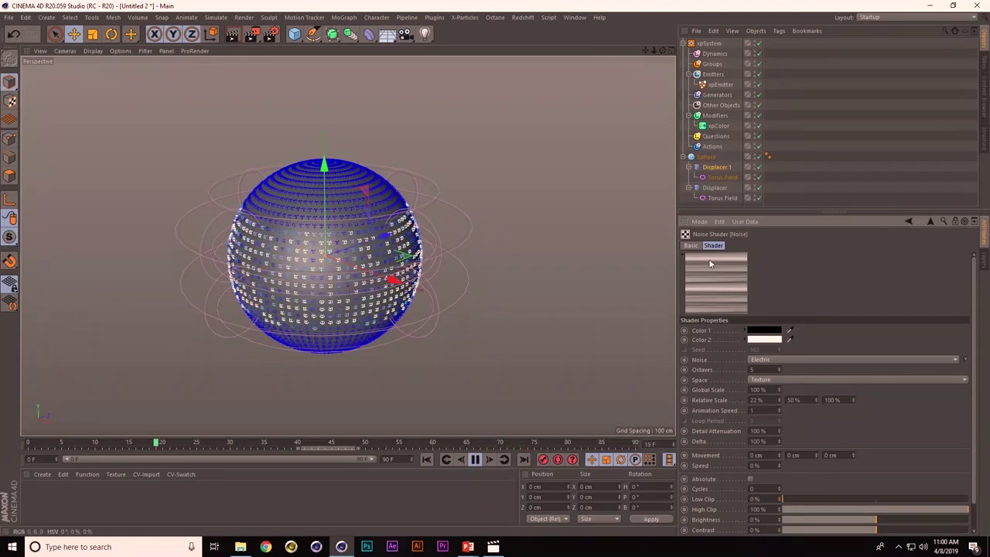
click(718, 167)
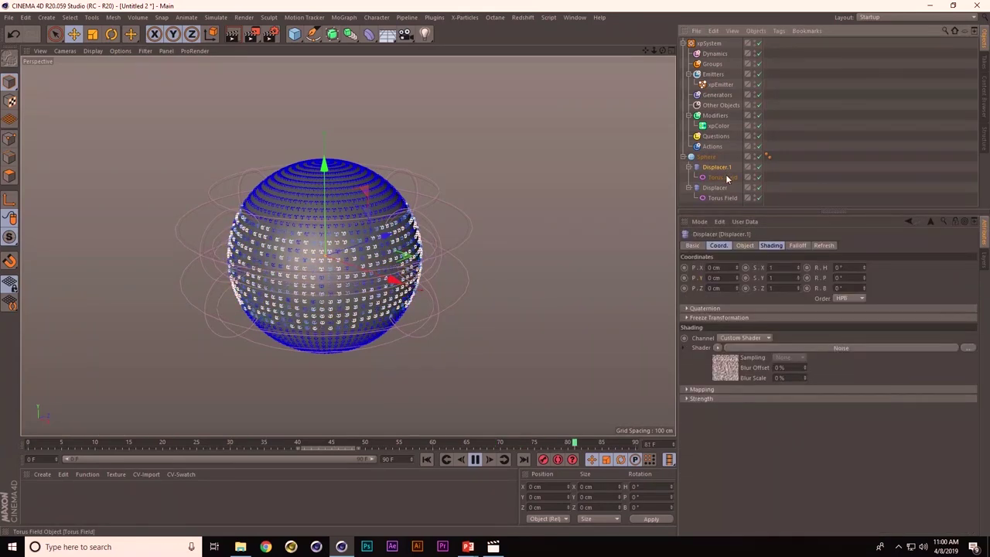
Delete Displacer.1 with its Torus Field and check the remaining field's radius settings
key(Delete)
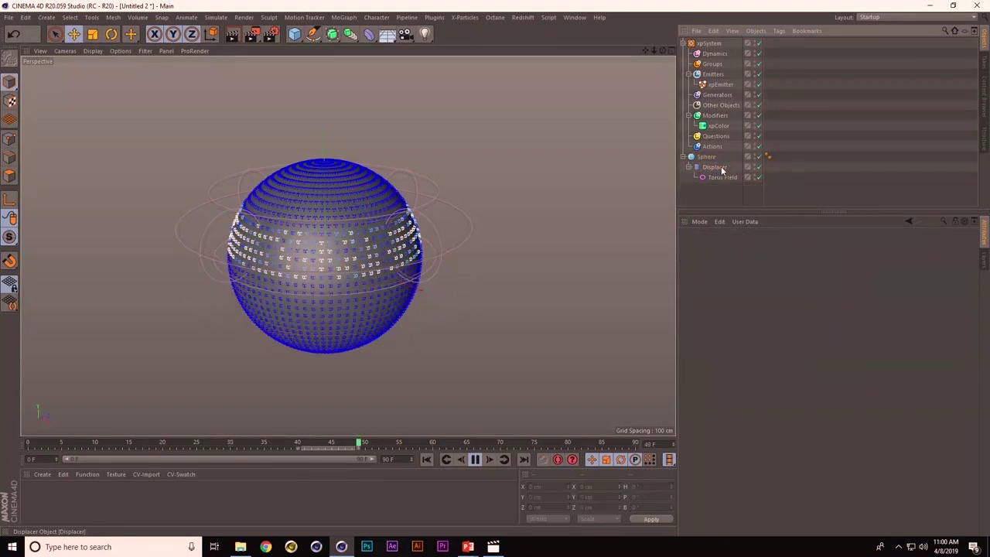
click(715, 178)
click(775, 245)
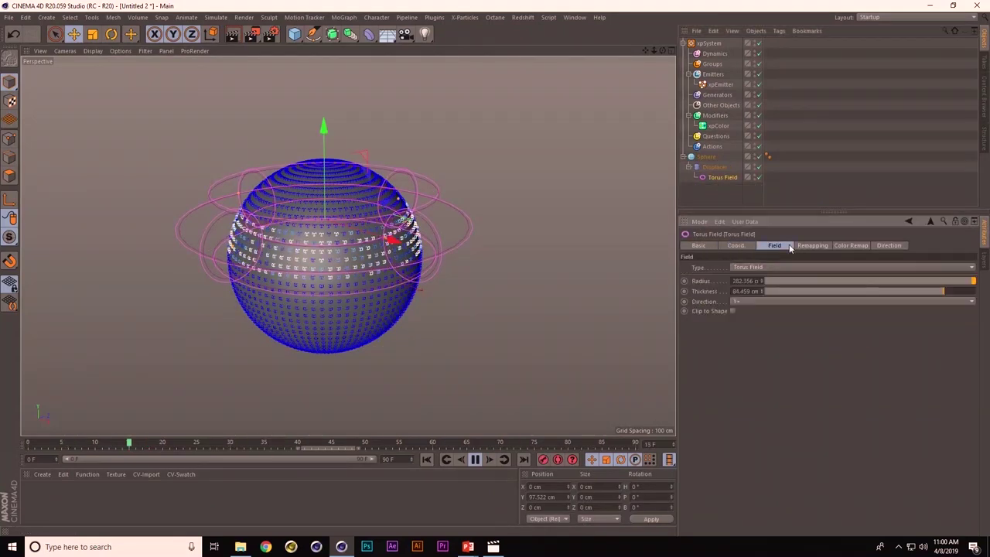
Switch the remaining Displacer's noise shader to Electric
click(715, 167)
click(731, 294)
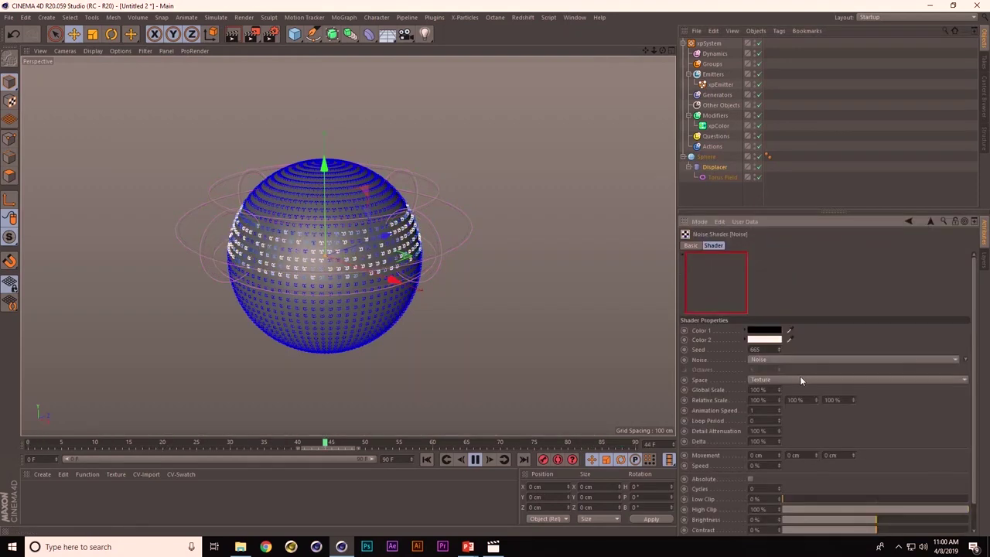
click(787, 360)
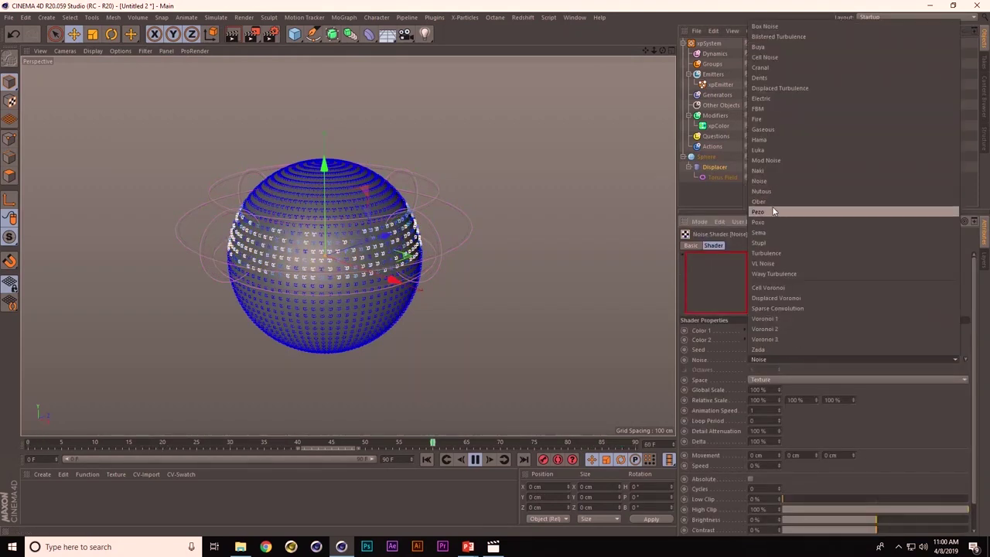
click(706, 375)
click(964, 360)
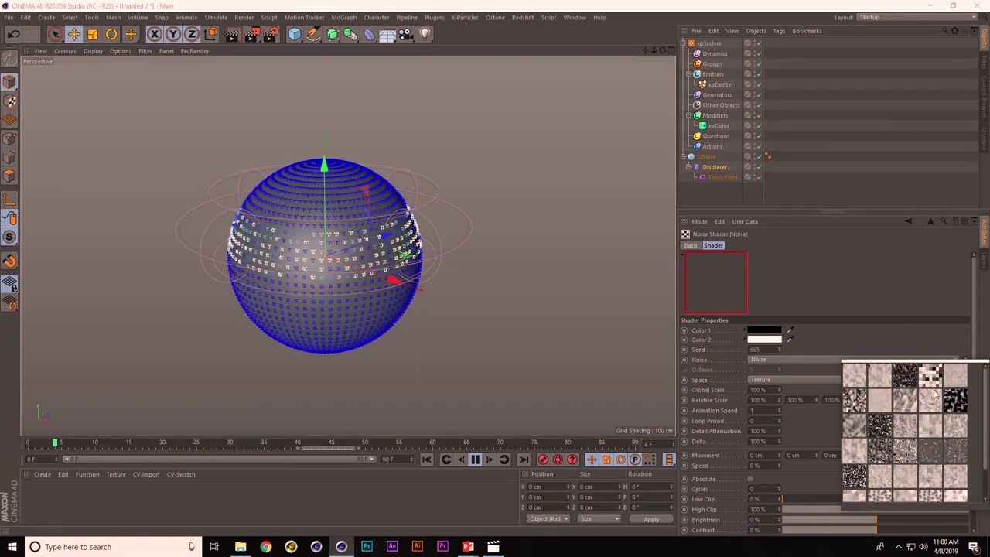
click(907, 402)
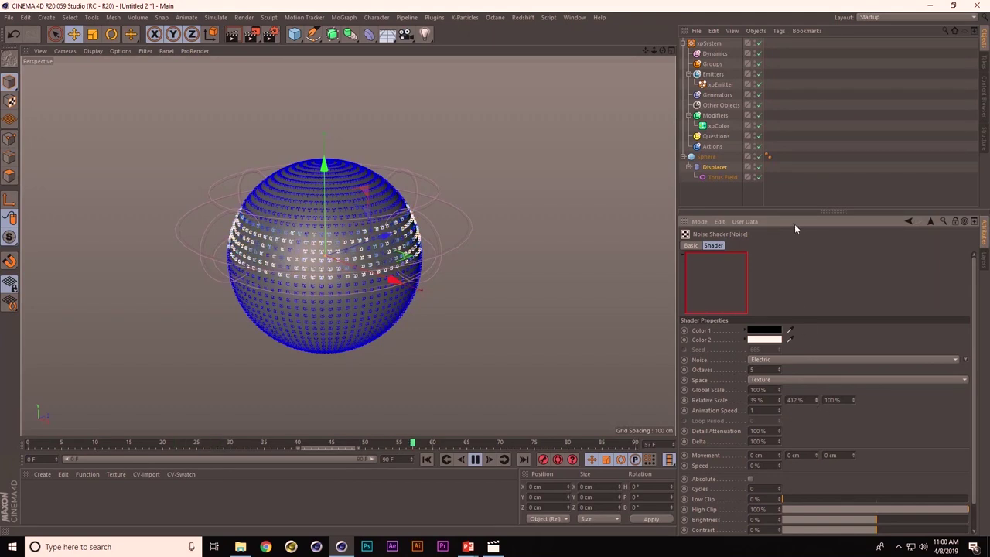
Lower the noise Octaves and set Brightness to 24% and Contrast to -6%
click(778, 372)
drag(778, 372, 779, 392)
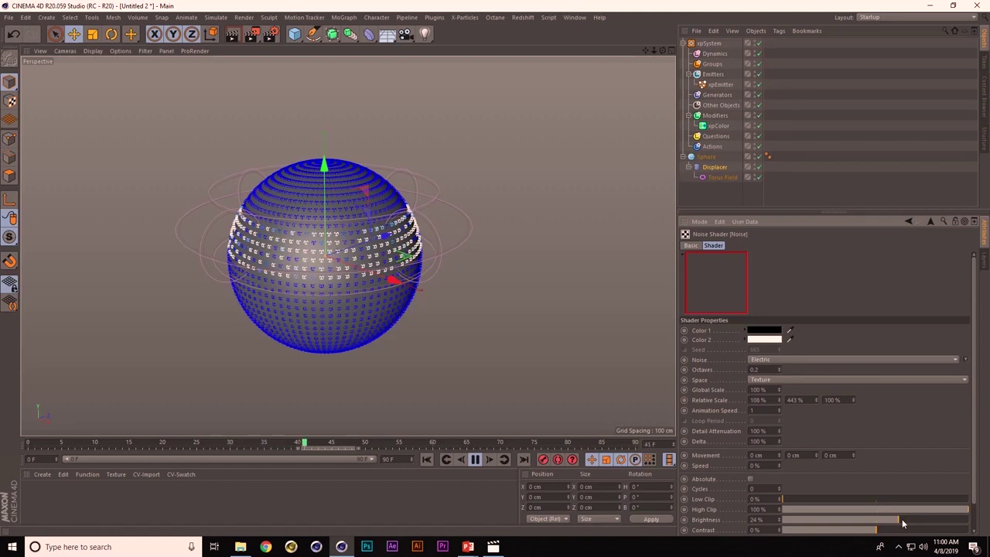
mouse_move(894, 530)
mouse_down()
mouse_move(920, 529)
mouse_move(876, 533)
mouse_up()
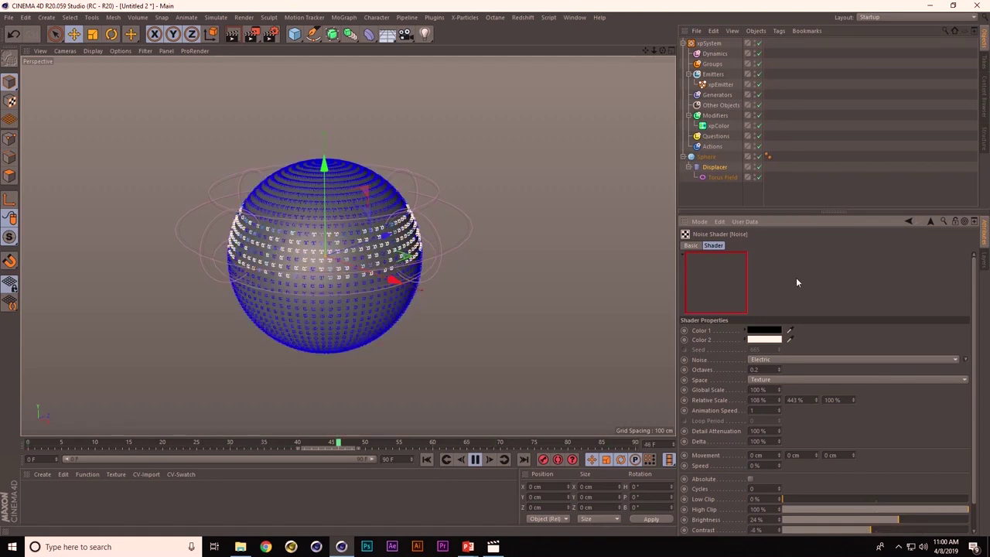
click(719, 126)
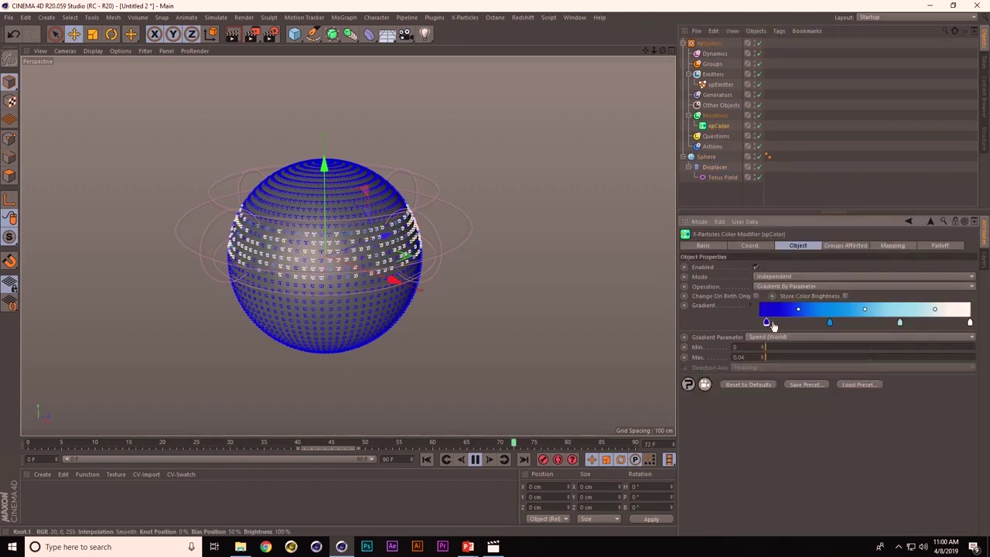
Reposition the gradient's end stops and add black knots near the left and at the right end
drag(763, 322, 804, 322)
drag(967, 323, 923, 324)
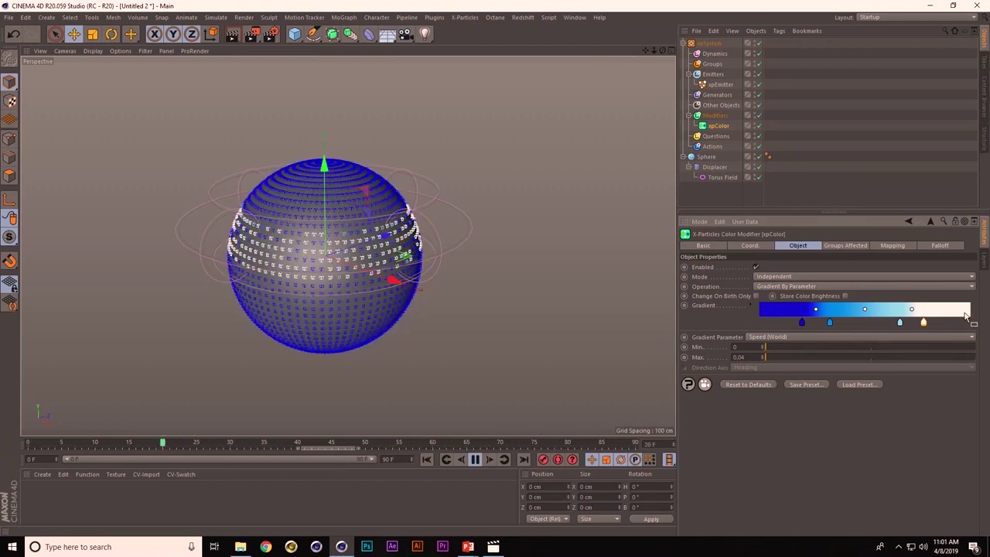
click(774, 322)
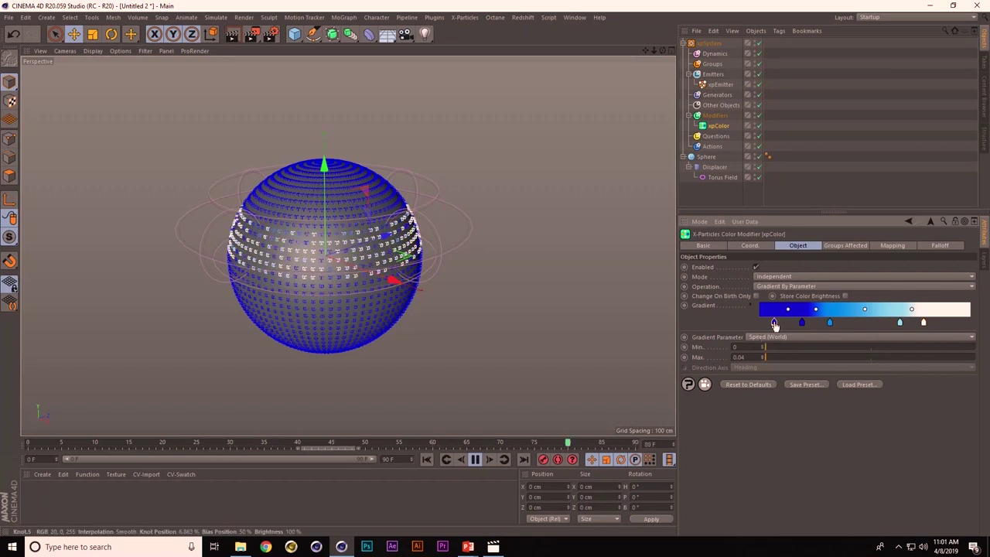
double_click(803, 323)
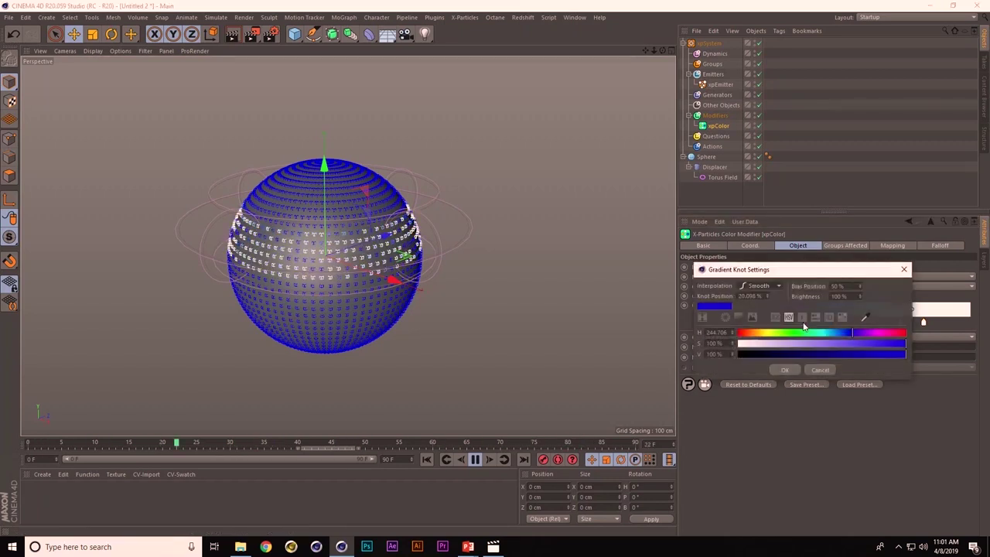
drag(783, 358, 739, 357)
click(775, 365)
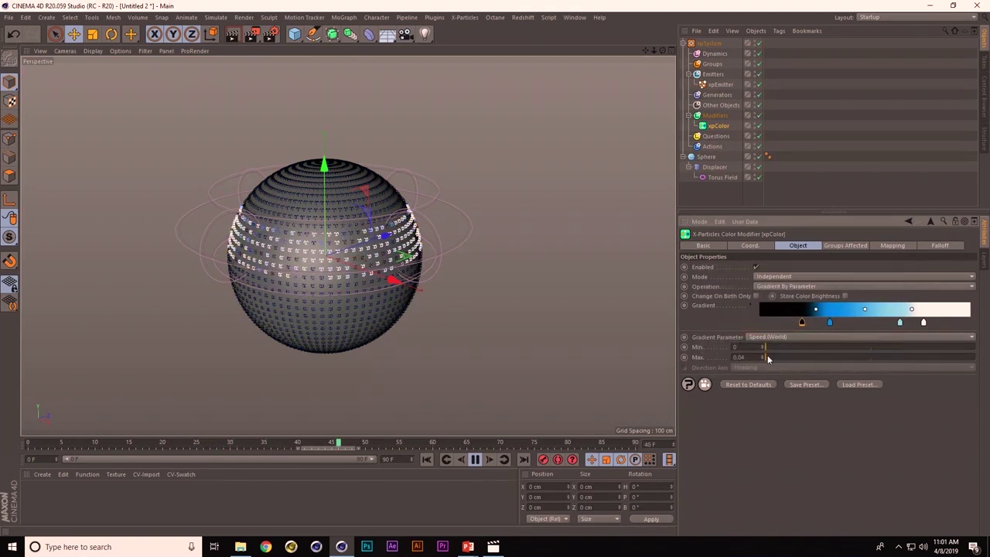
ctrl+drag(803, 324, 968, 325)
Move the light-blue knot left and recolour it pink
drag(900, 326, 853, 325)
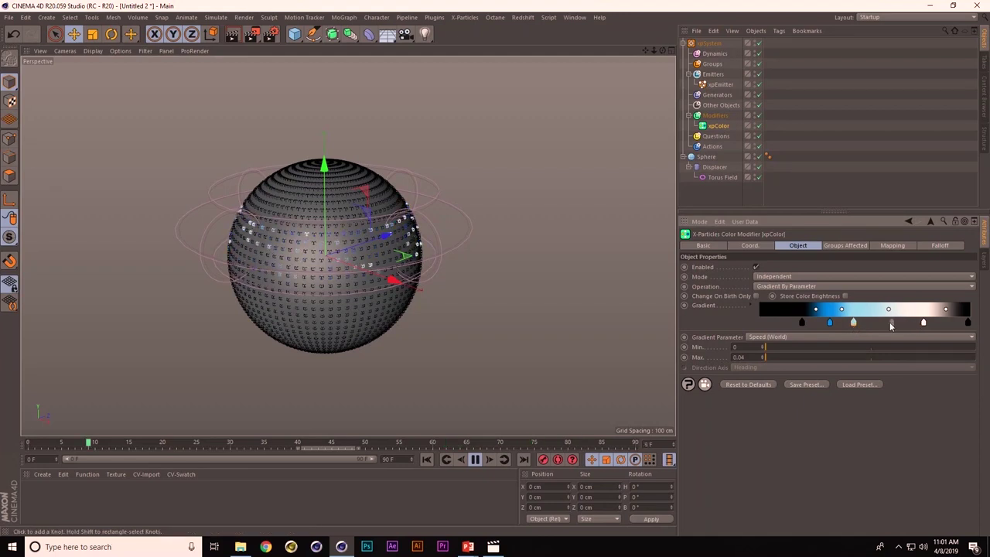
double_click(890, 325)
drag(944, 334, 955, 334)
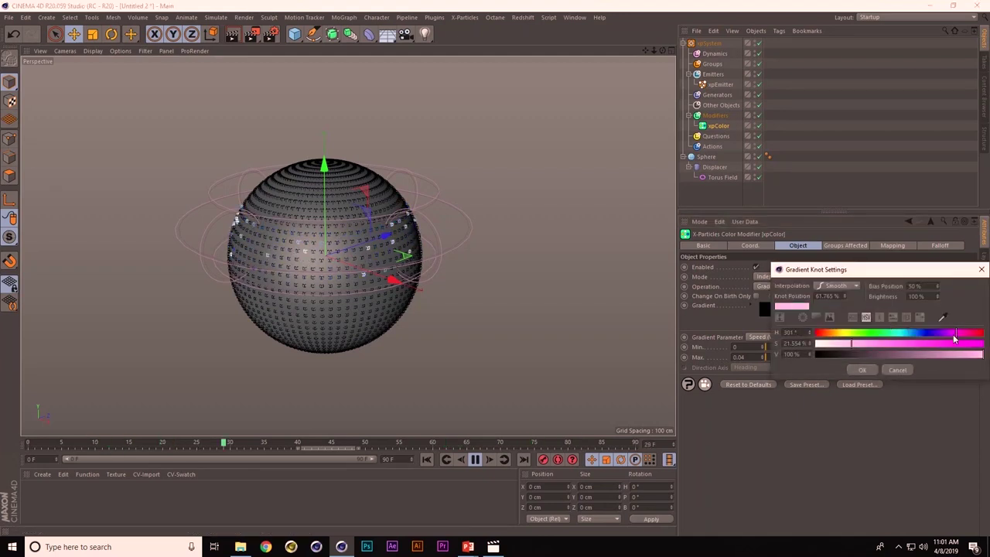
click(863, 370)
Add a fully saturated green knot near 71% of the gradient
click(910, 322)
double_click(909, 321)
click(886, 330)
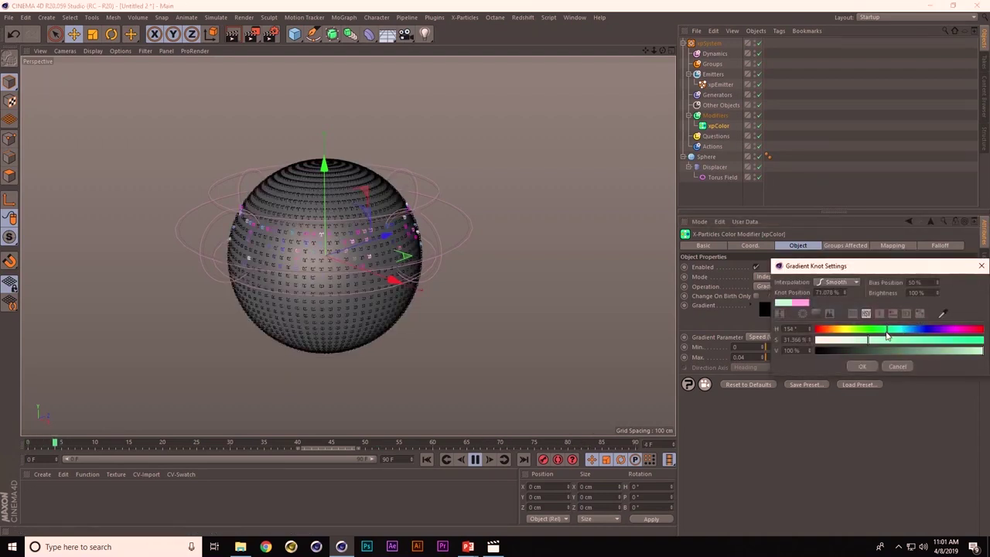
drag(882, 342, 983, 340)
click(862, 366)
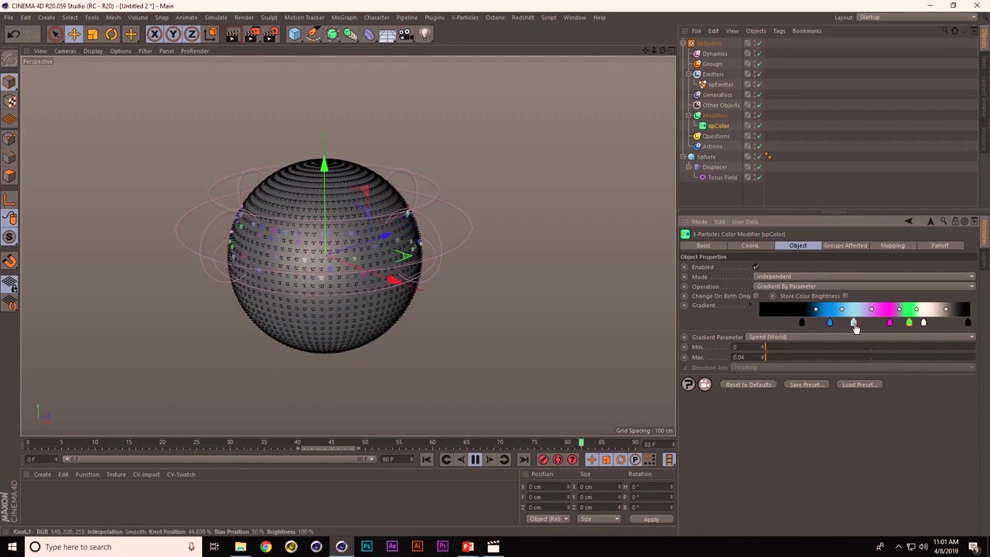
Slide the light-blue knot along and raise the speed Max from 0.04 to 0.05, checking the reference clip
drag(853, 323, 866, 323)
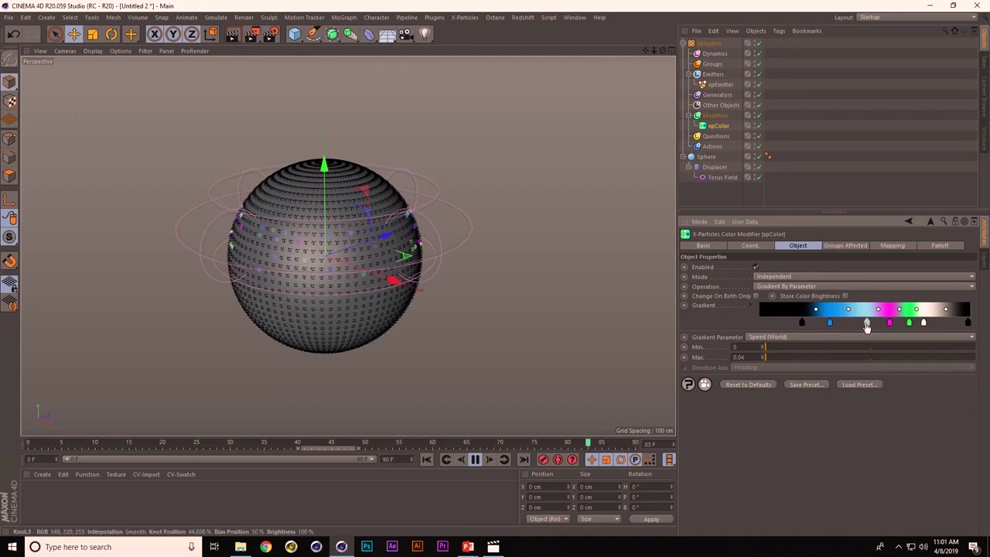
click(761, 355)
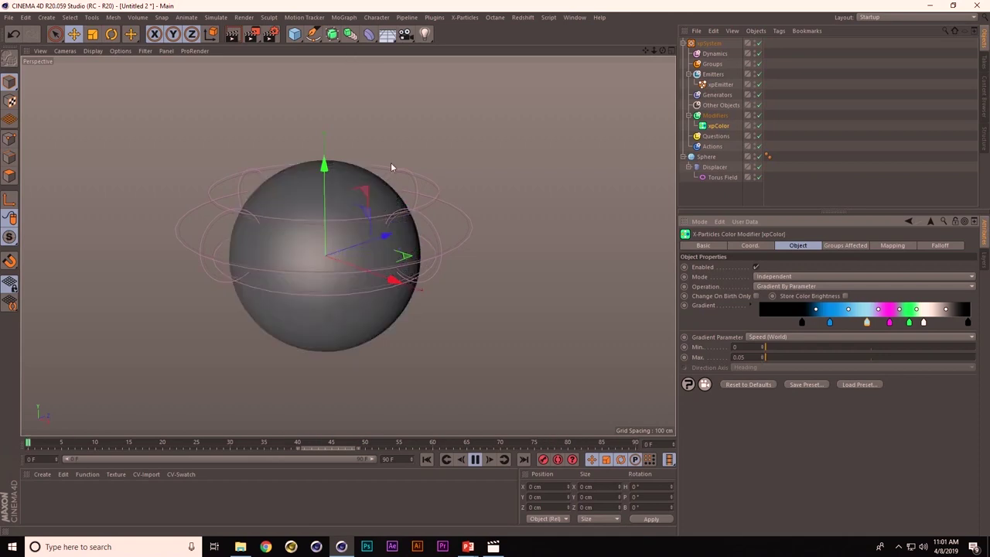
key(alt+Tab)
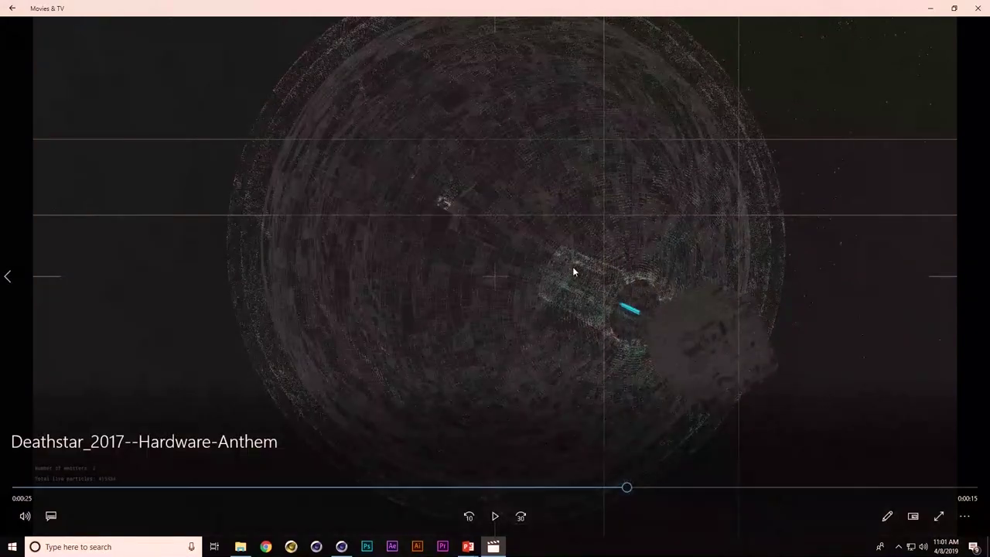
key(alt+Tab)
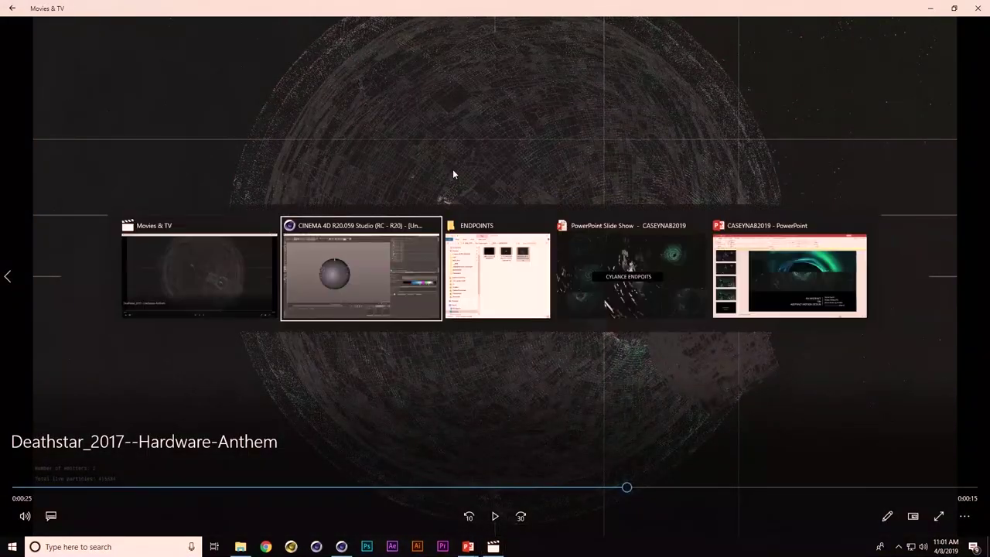
Remove the Torus Field, then drag the Displacer's noise Brightness to 0% and Contrast to 2%
click(717, 176)
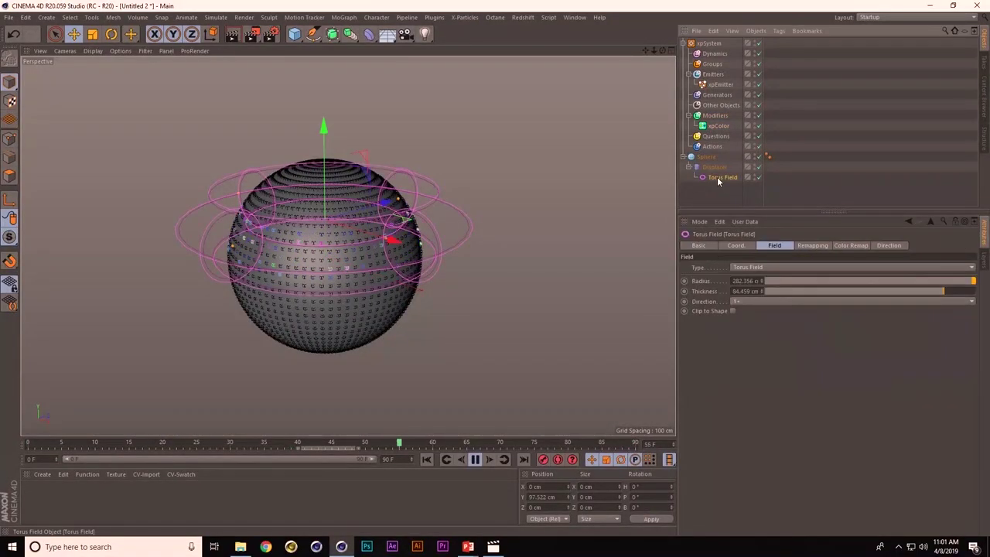
key(Delete)
click(714, 167)
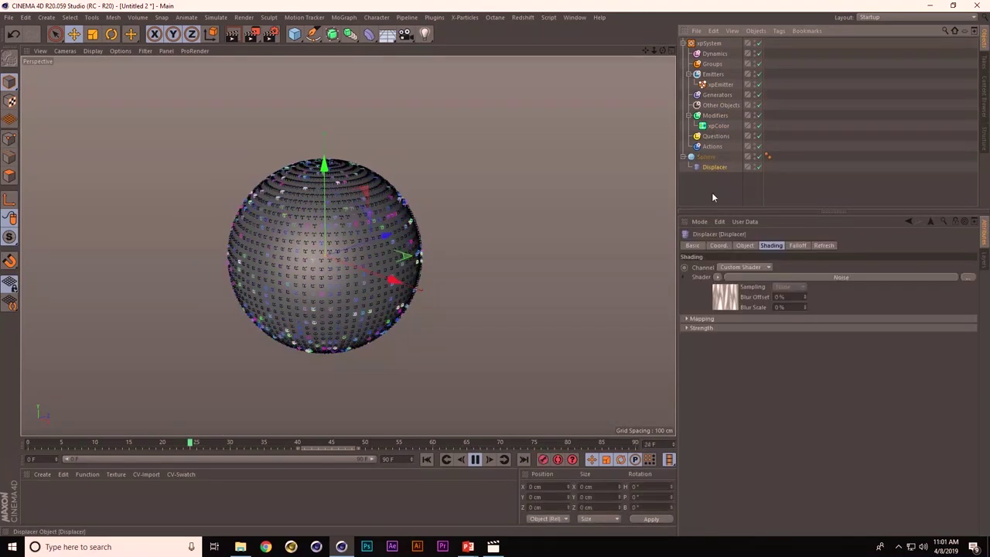
click(727, 280)
drag(899, 520, 878, 534)
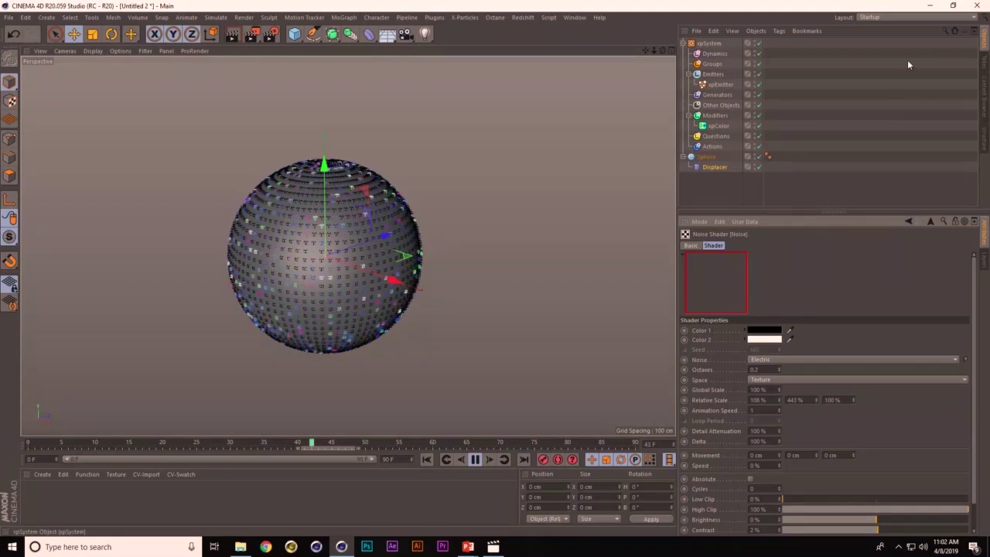
Close Untitled 2 and the next project without saving, leaving an empty Untitled 3
key(ctrl+F4)
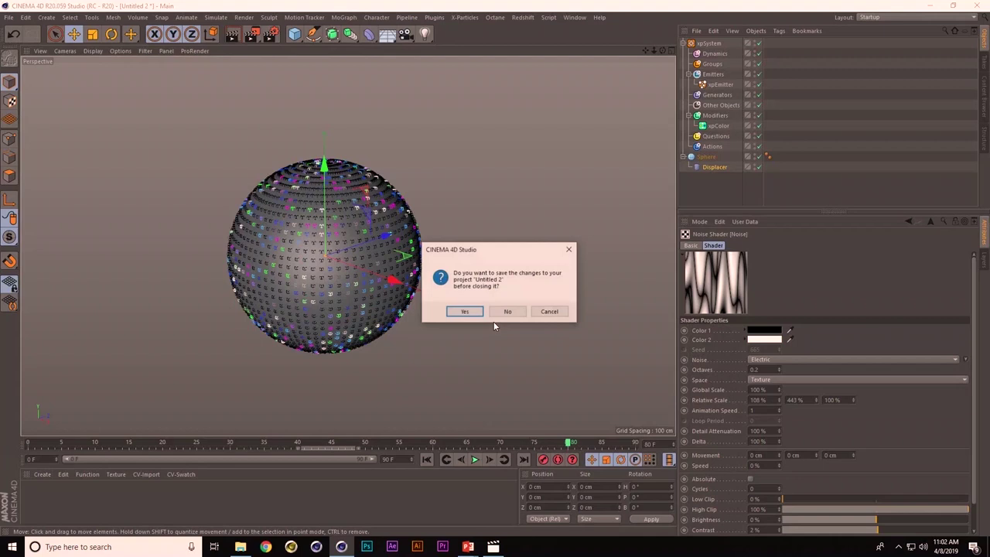
click(508, 311)
key(ctrl+F4)
click(508, 312)
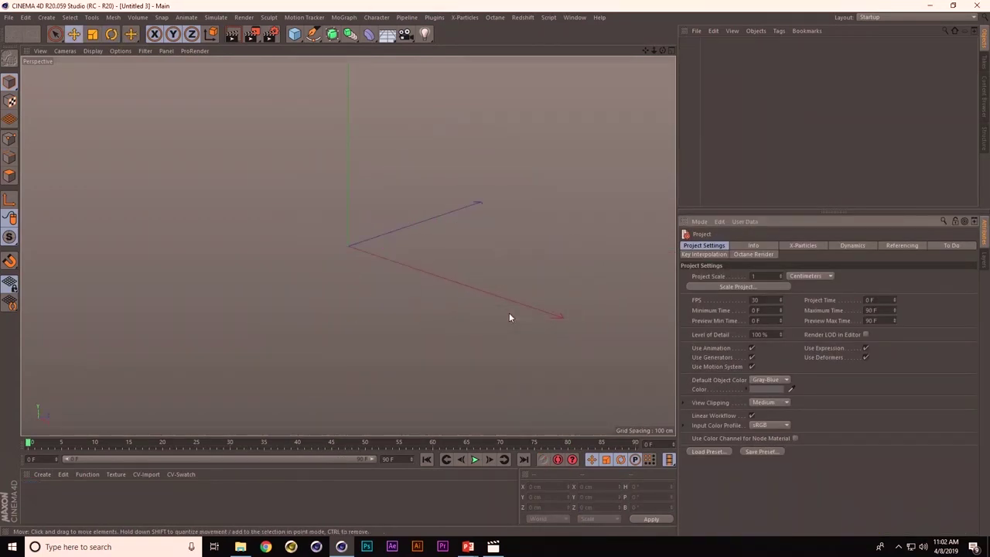
Close the Movies & TV player and bring the ENDPOINTS folder window forward
key(alt+Tab)
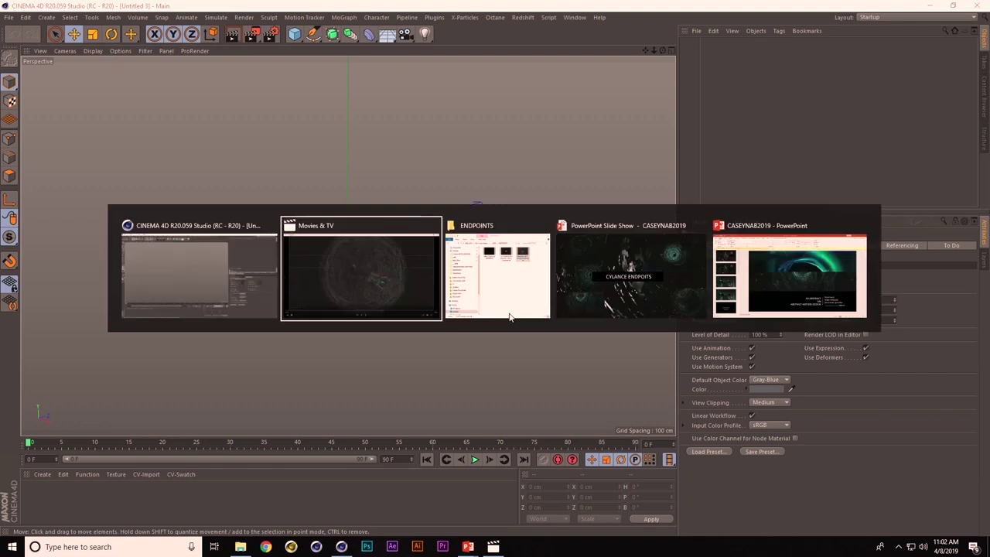
click(432, 226)
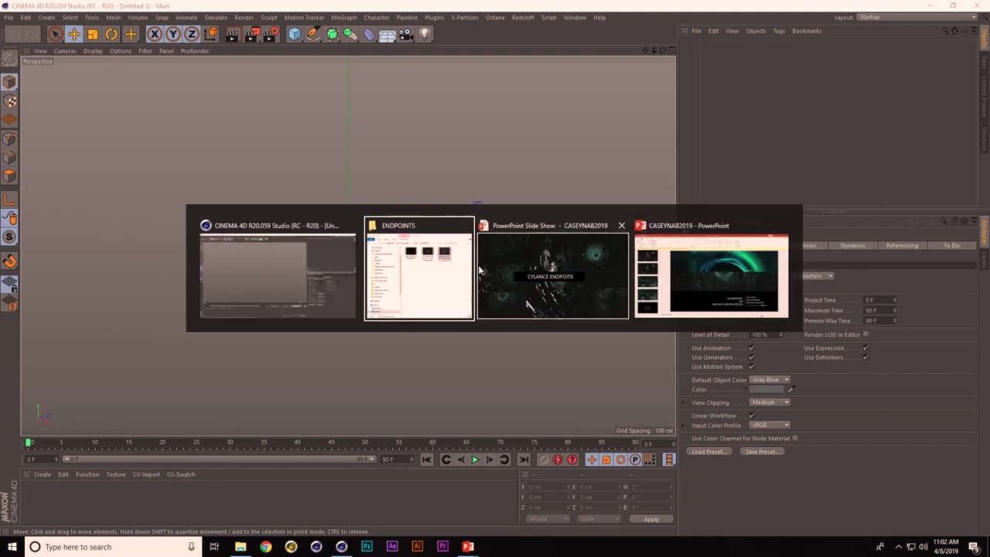
click(433, 271)
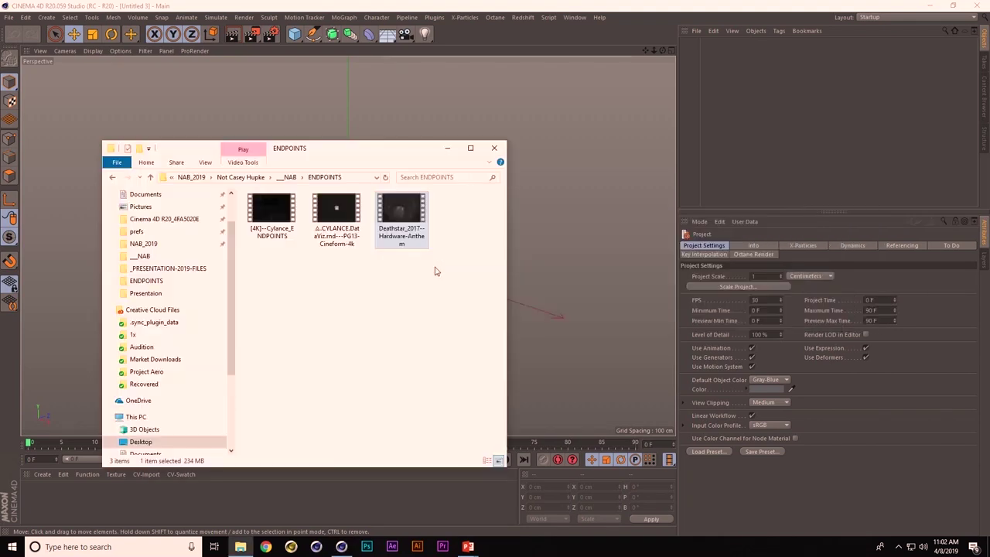
Go up to __NAB, enter LIQUID METAL, and open RSA-ScriptB with VLC media player
click(287, 178)
double_click(307, 242)
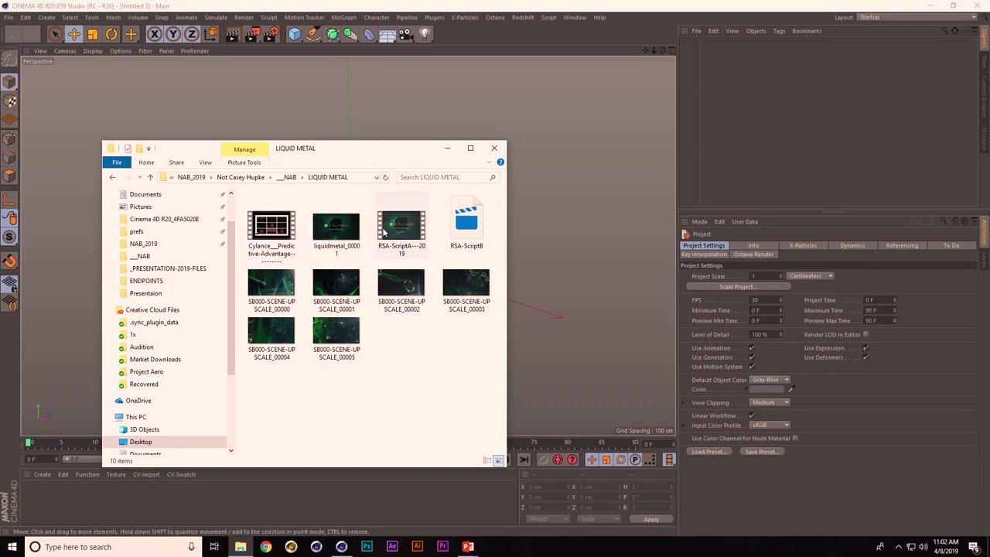
double_click(463, 222)
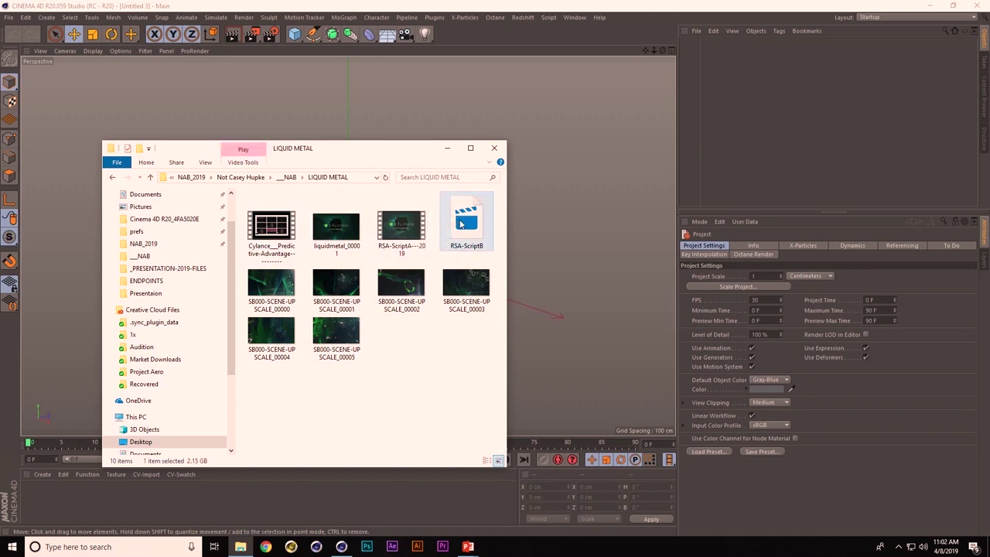
click(461, 277)
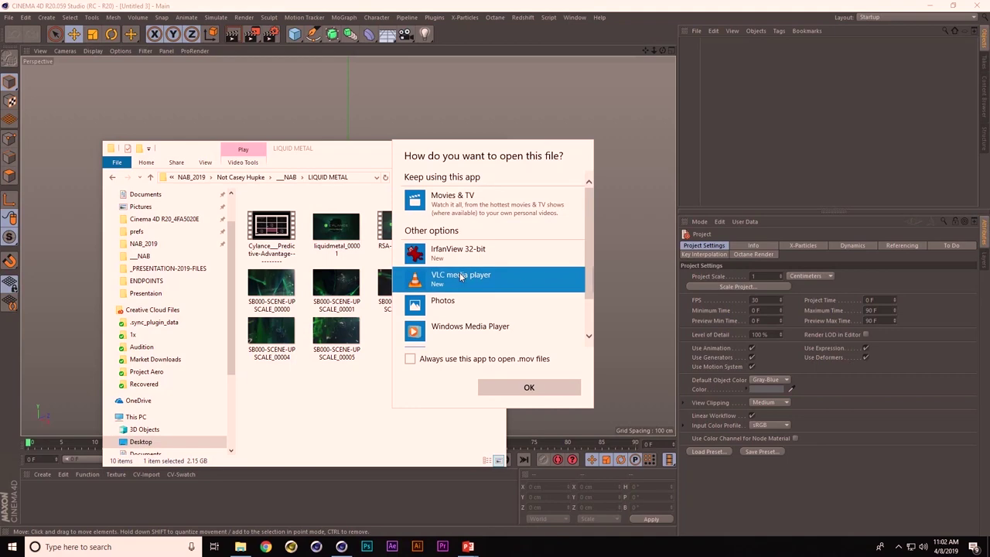
click(512, 389)
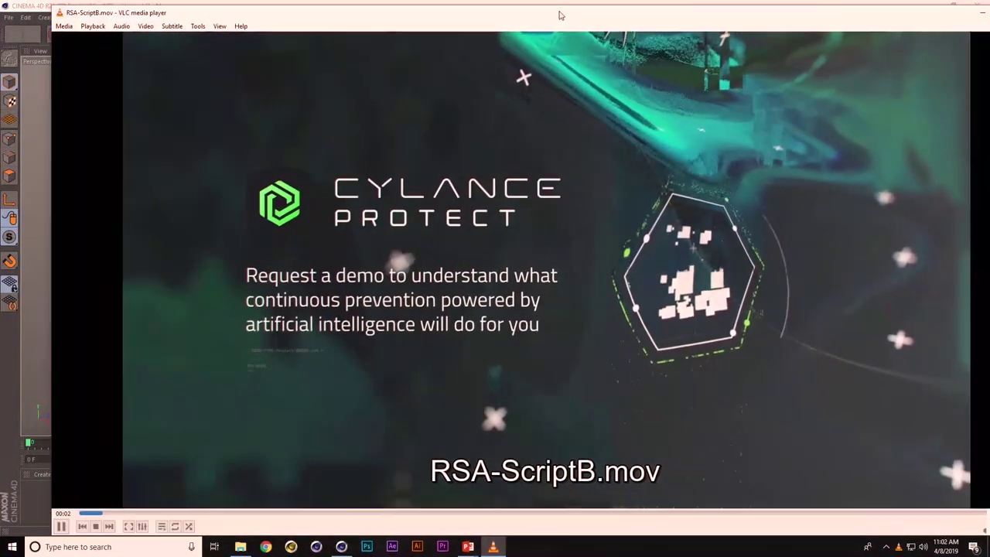
Maximize VLC, seek RSA-ScriptB.mov to the Cylance Axiom Alliance card at 01:12, pause, then close
double_click(560, 15)
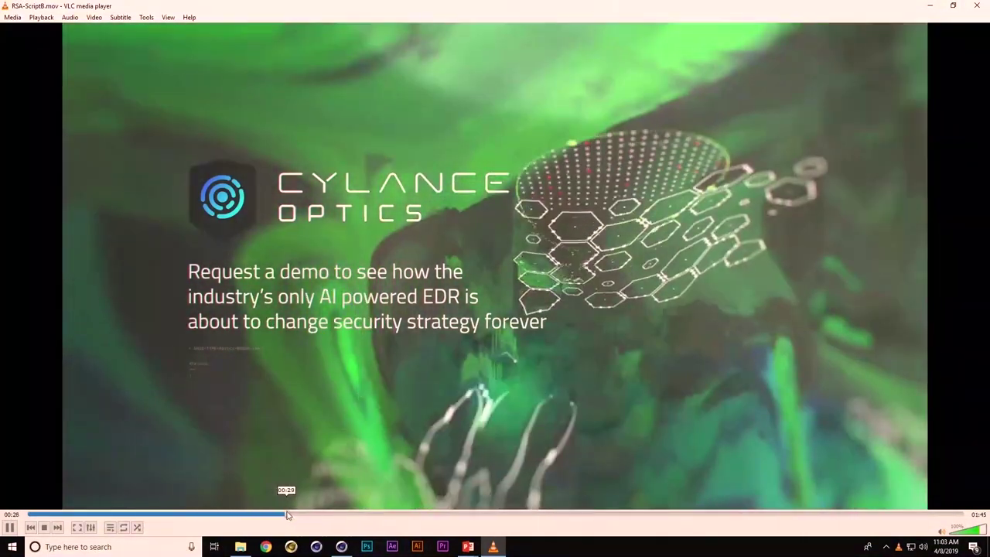
click(306, 514)
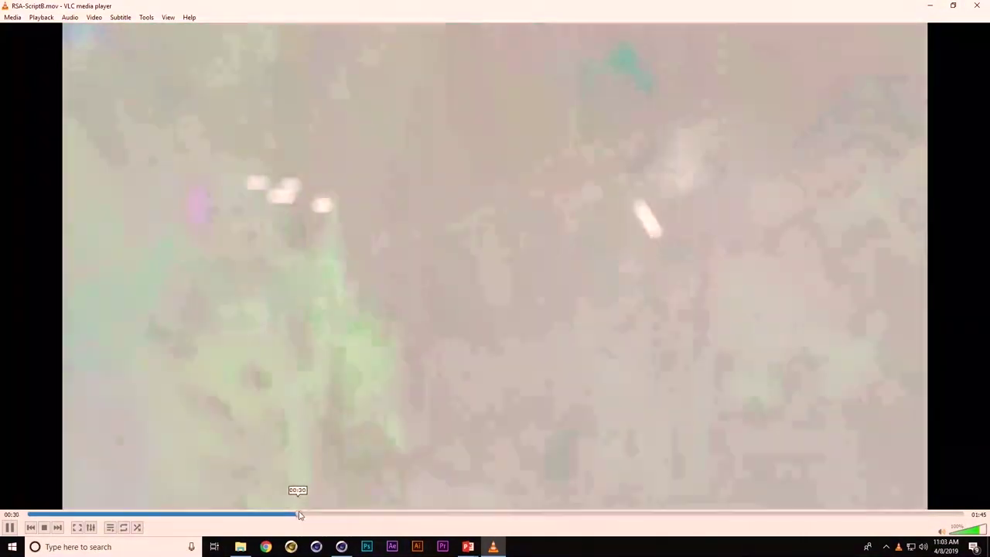
drag(308, 515, 365, 519)
drag(381, 525, 653, 538)
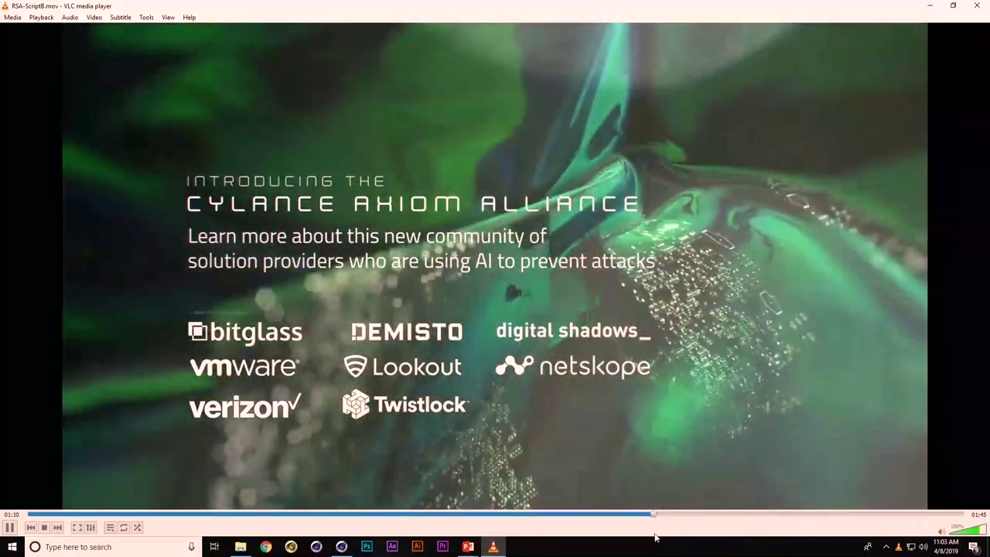
key(space)
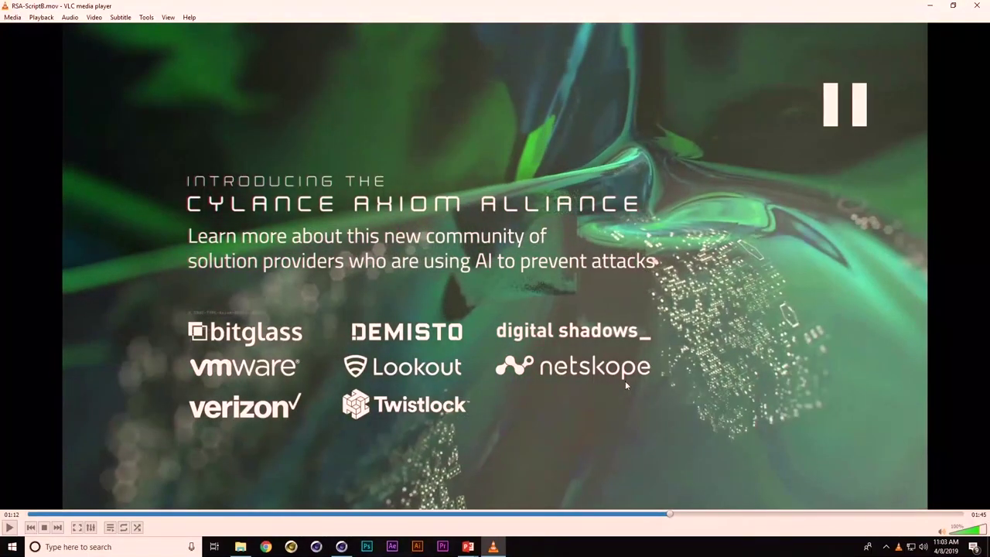
click(979, 7)
Watch the Cylance video in Movies & TV past the green hexagon scene, then return to Cinema 4D
double_click(283, 225)
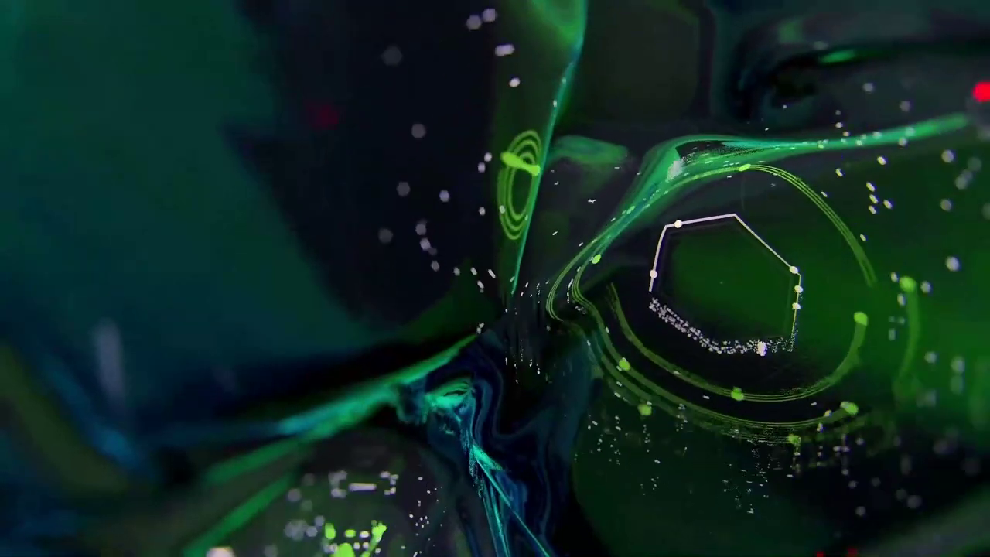
mouse_move(395, 204)
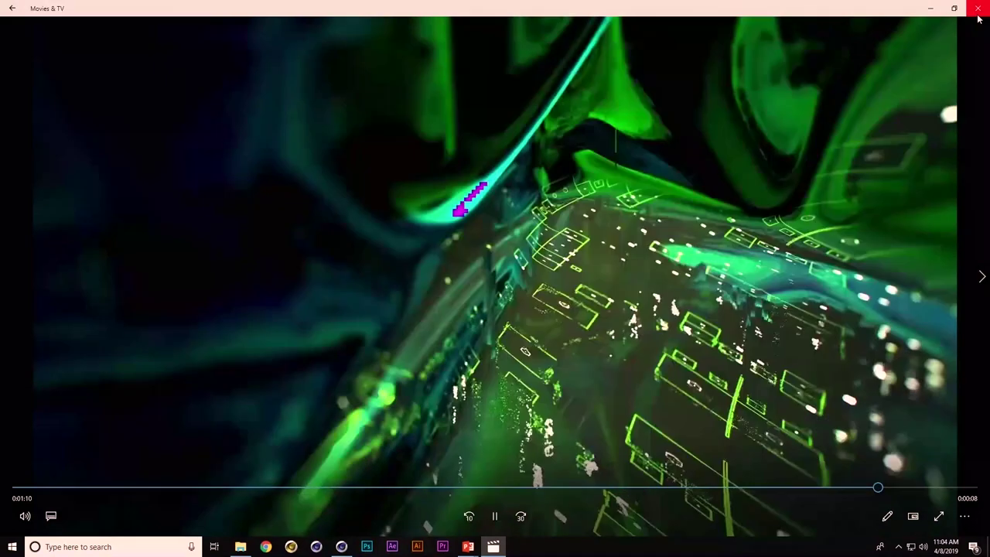
click(979, 10)
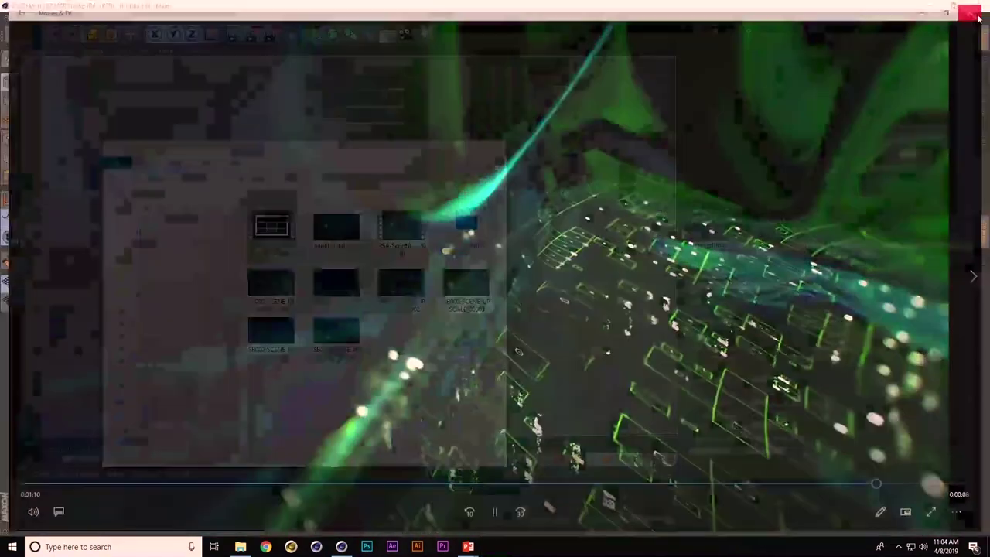
click(742, 155)
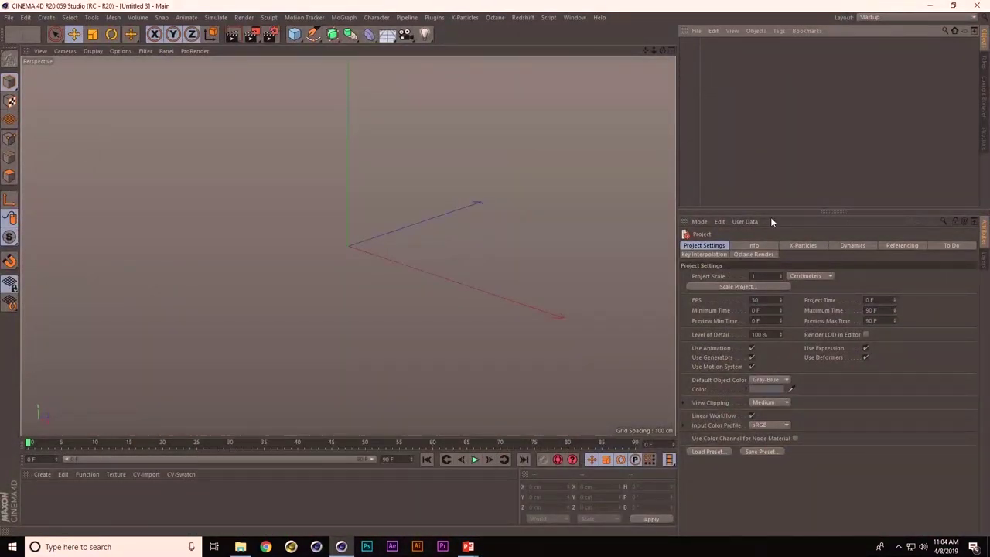
Add a Torus via Shift+C 'toru' and shrink its ring radius to about 145 cm
drag(765, 208, 764, 284)
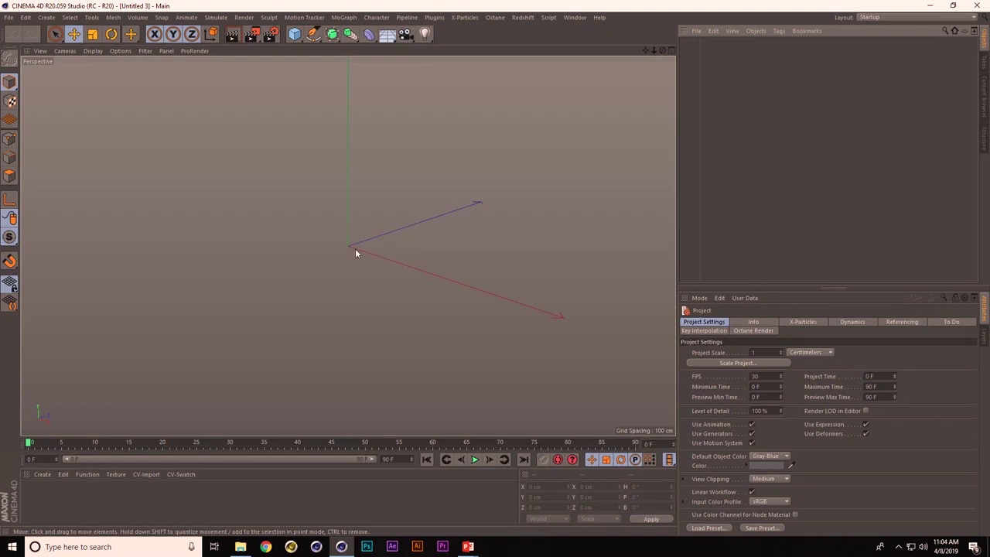
alt+middle_drag(355, 252, 330, 271)
key(shift+c)
text(toru)
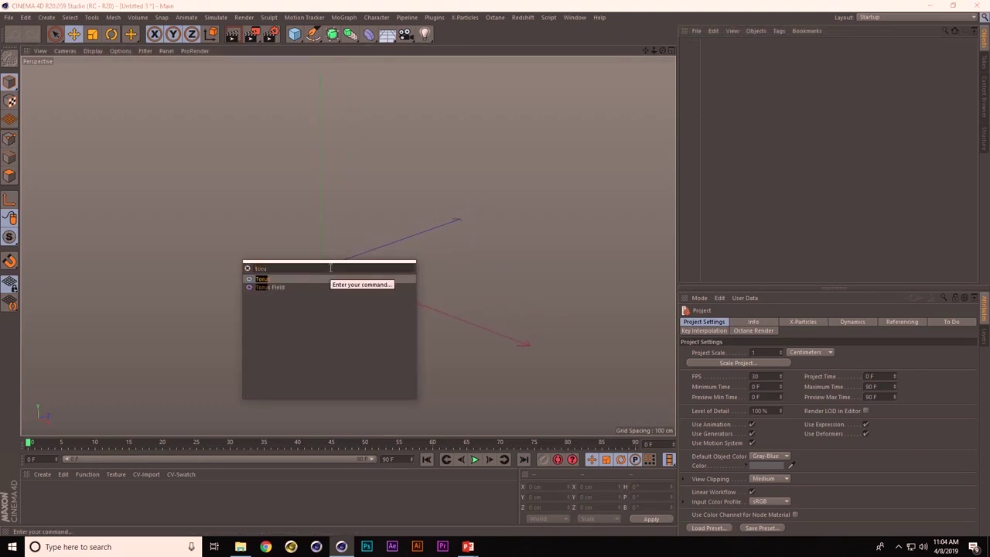
key(Return)
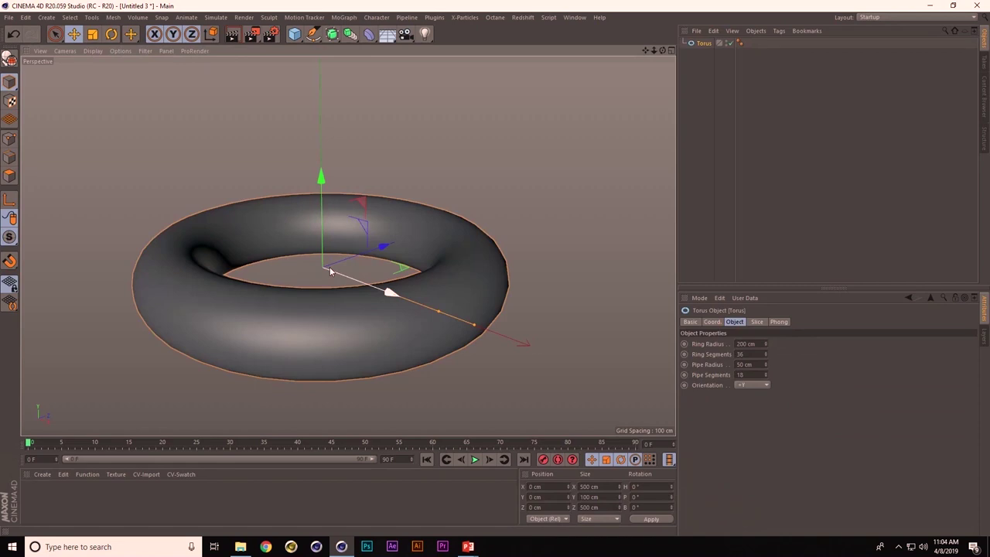
mouse_move(438, 313)
mouse_down()
mouse_move(403, 297)
mouse_move(457, 325)
mouse_move(430, 324)
mouse_up()
key(alt+Tab)
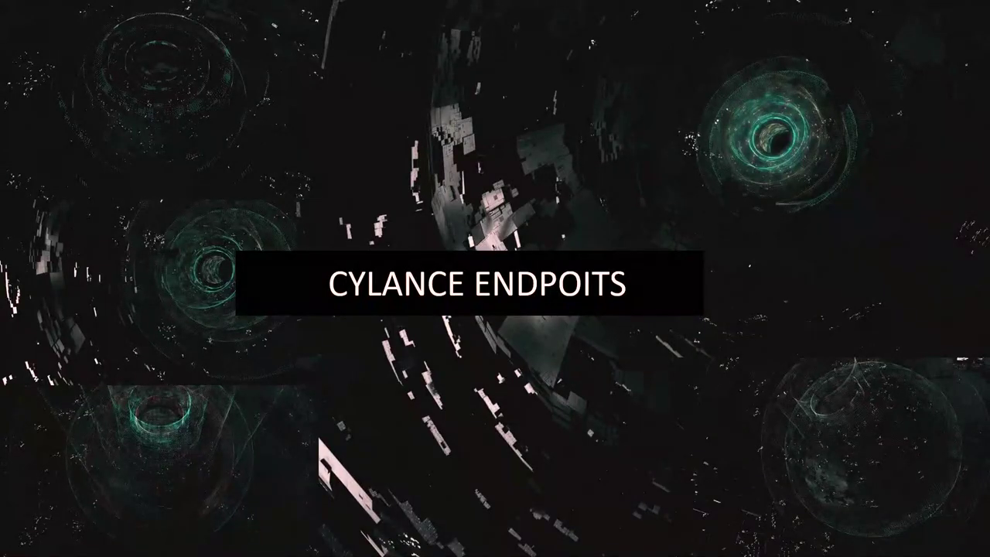
key(Right)
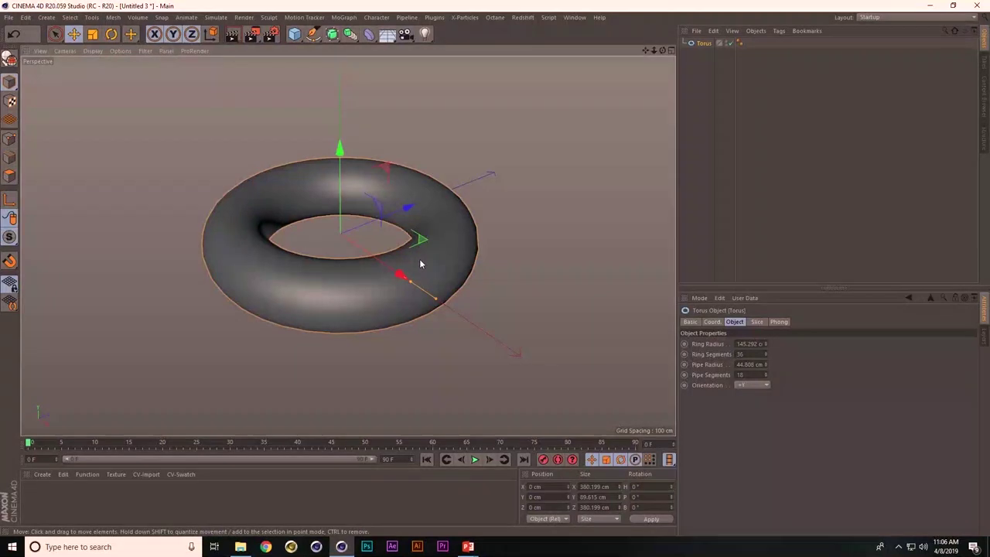
Add a Displacer deformer as a child of the Torus with a Noise shader
key(shift+c)
text(disp)
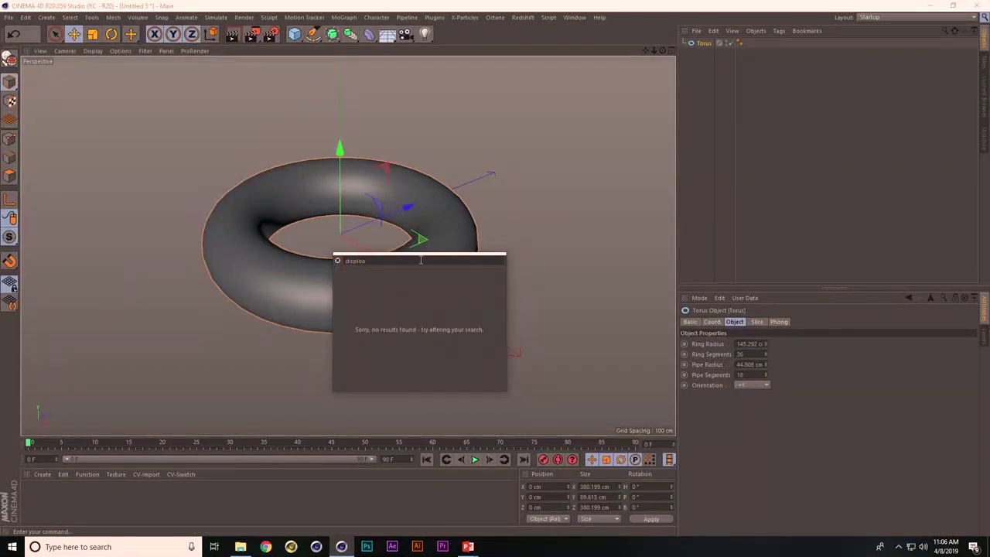
key(Return)
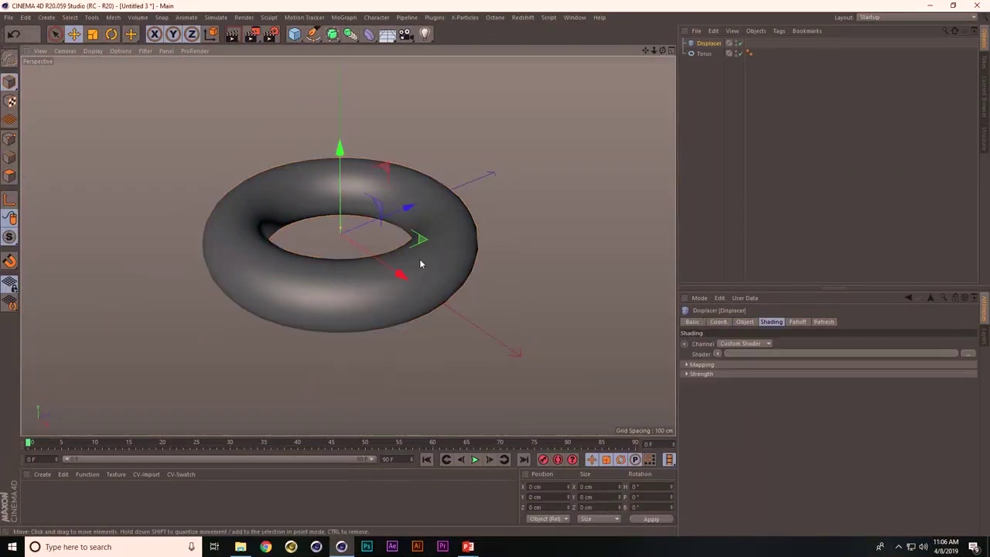
drag(712, 45, 708, 57)
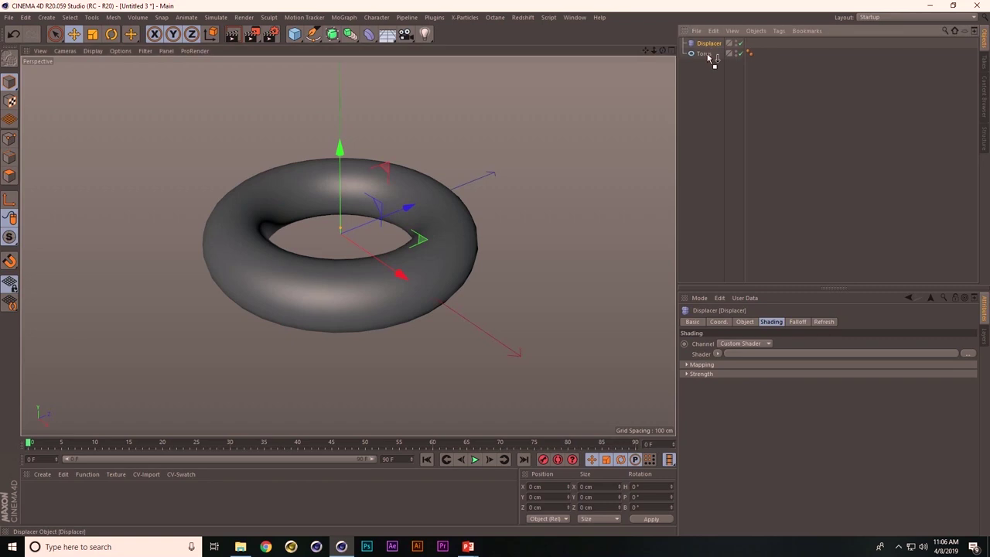
click(718, 354)
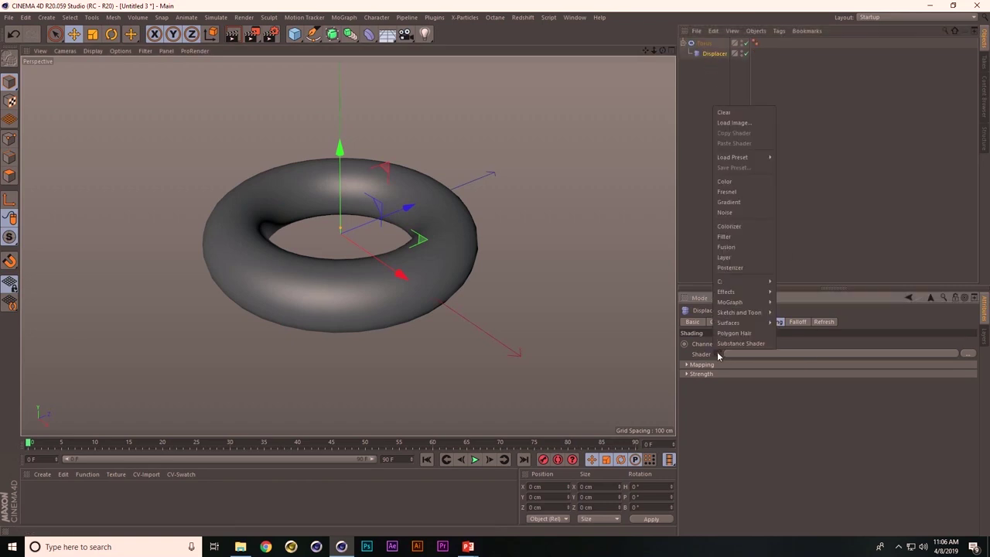
click(734, 212)
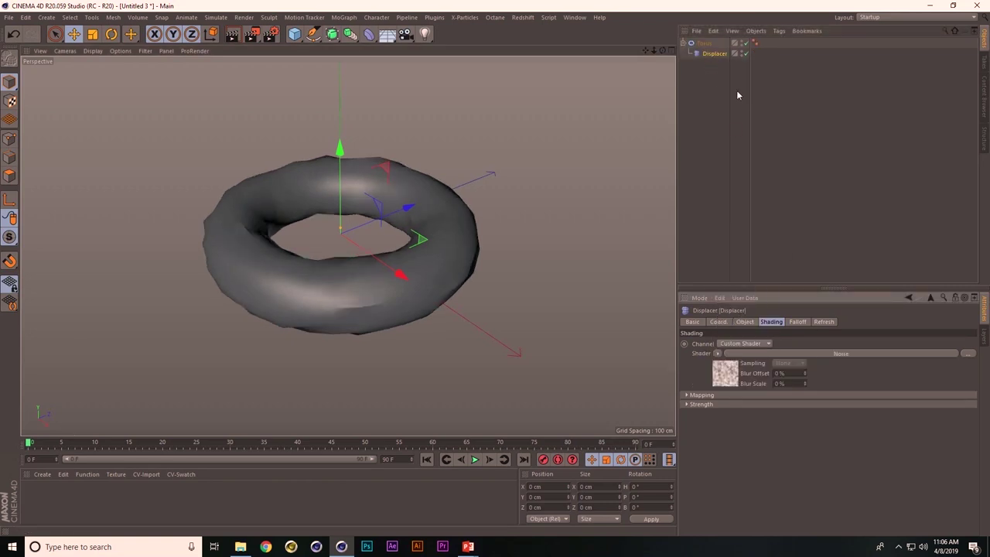
click(710, 45)
Set the torus to 181 ring segments and 74 pipe segments
click(703, 43)
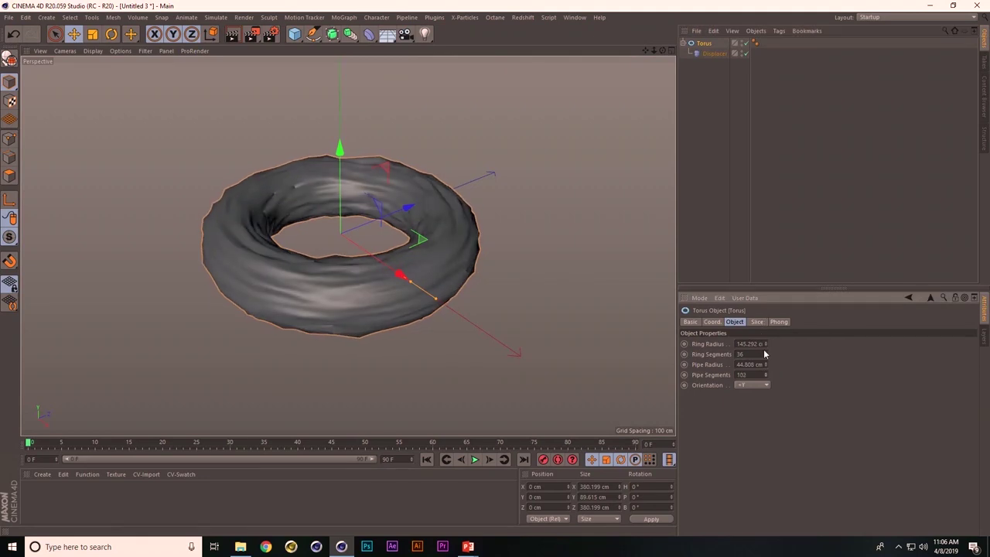
drag(766, 354, 751, 297)
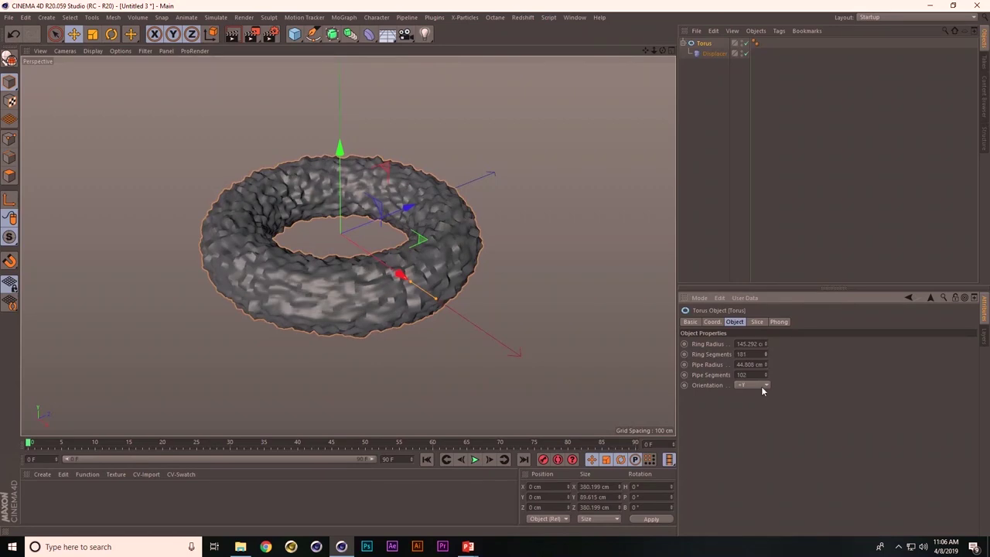
drag(767, 372, 764, 392)
click(712, 53)
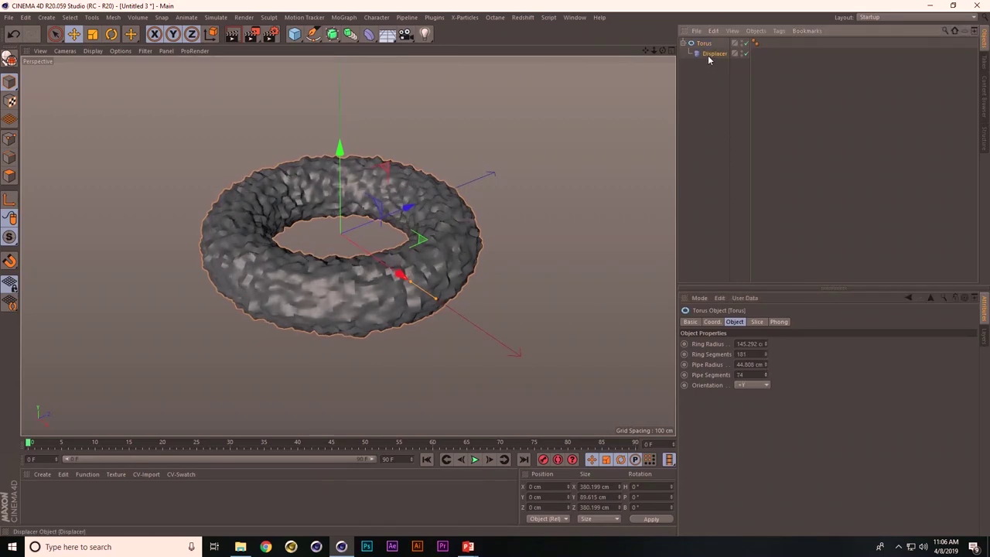
click(730, 377)
Set the Noise Global Scale to 344% and Animation Speed to 0.6, and play the animation
mouse_move(778, 466)
mouse_down()
mouse_move(766, 367)
mouse_move(734, 289)
mouse_move(750, 343)
mouse_up()
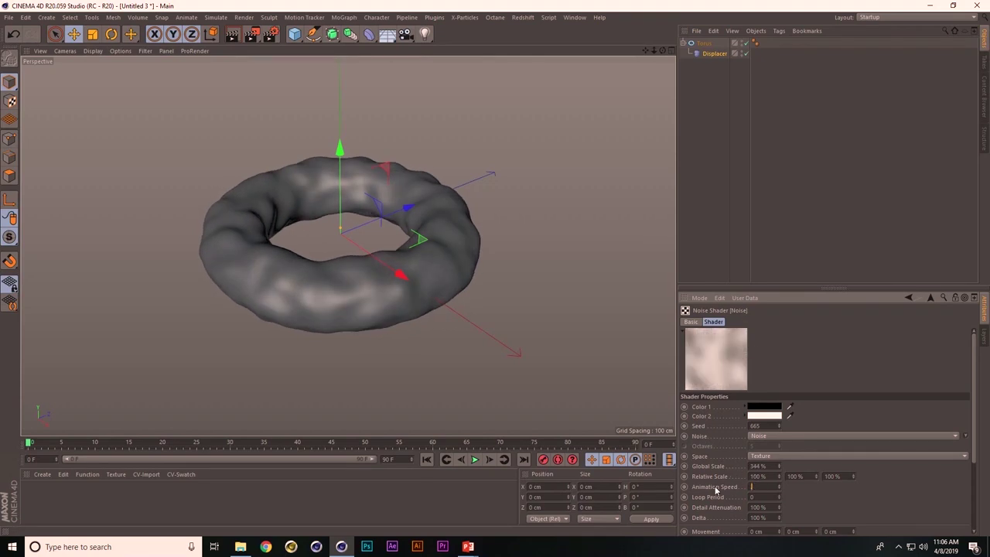
key(F8)
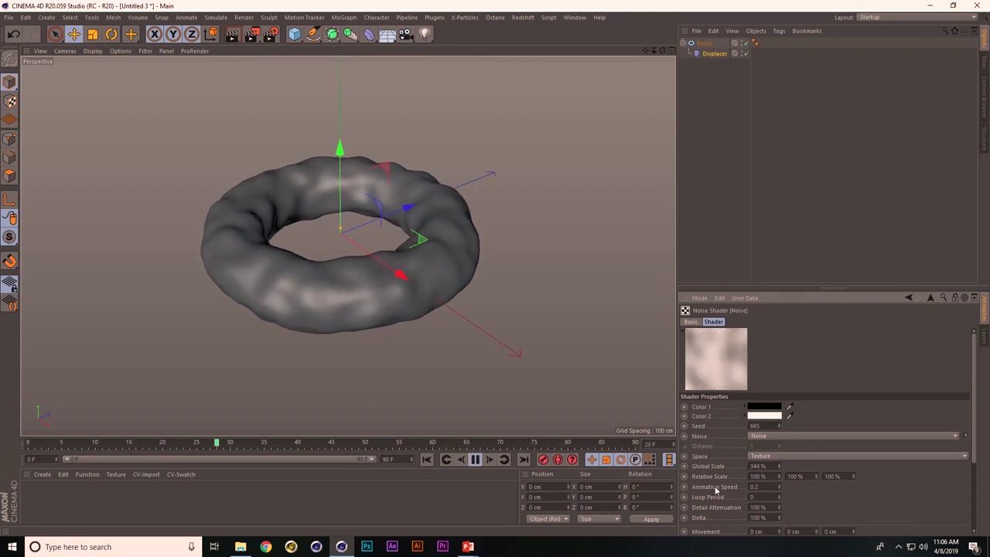
click(778, 484)
click(779, 484)
click(778, 484)
click(778, 485)
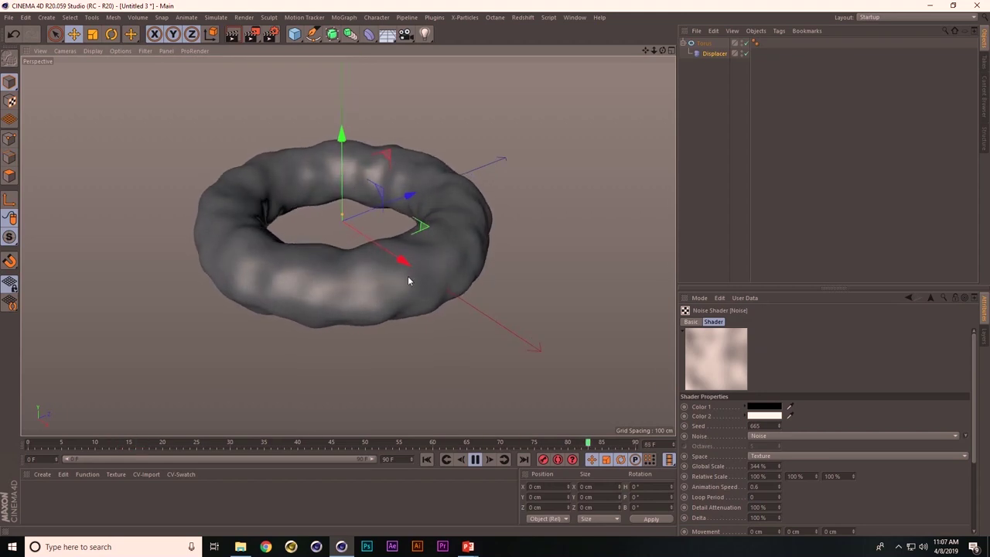
key(shift+v)
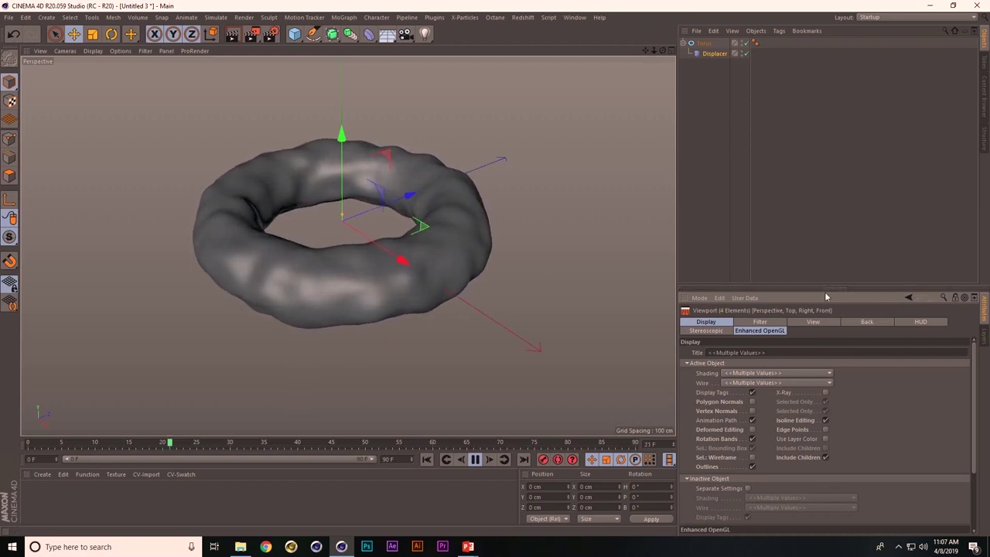
drag(824, 288, 807, 189)
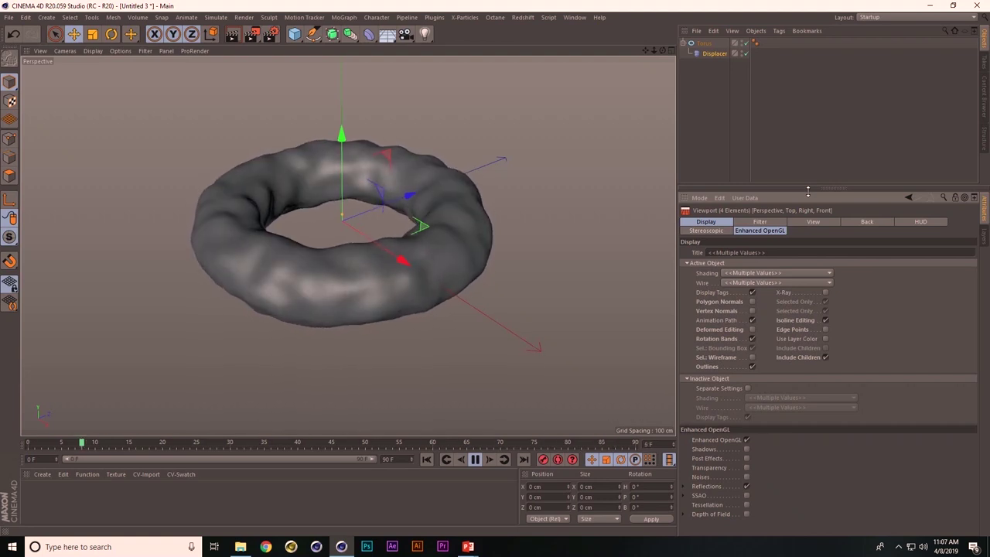
Enable viewport Shadows, Post Effects, Transparency, Noises and Reflections, and create a new material
click(746, 448)
click(746, 477)
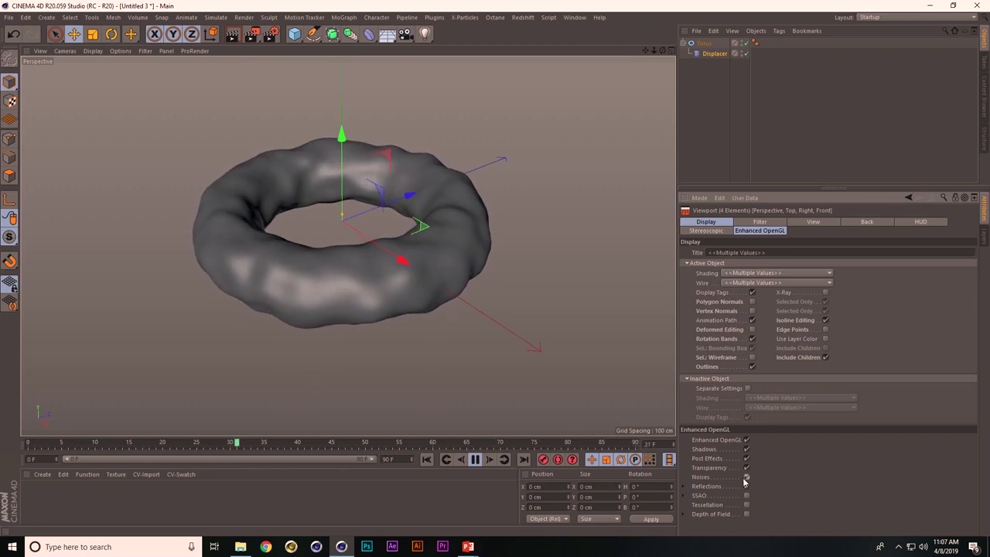
click(684, 486)
scroll(719, 495, down, 2)
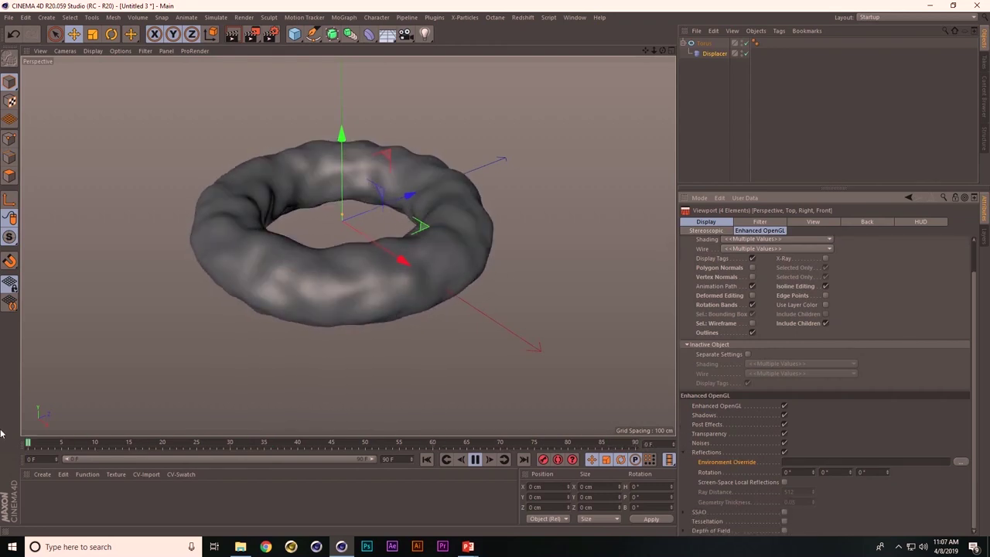
double_click(41, 496)
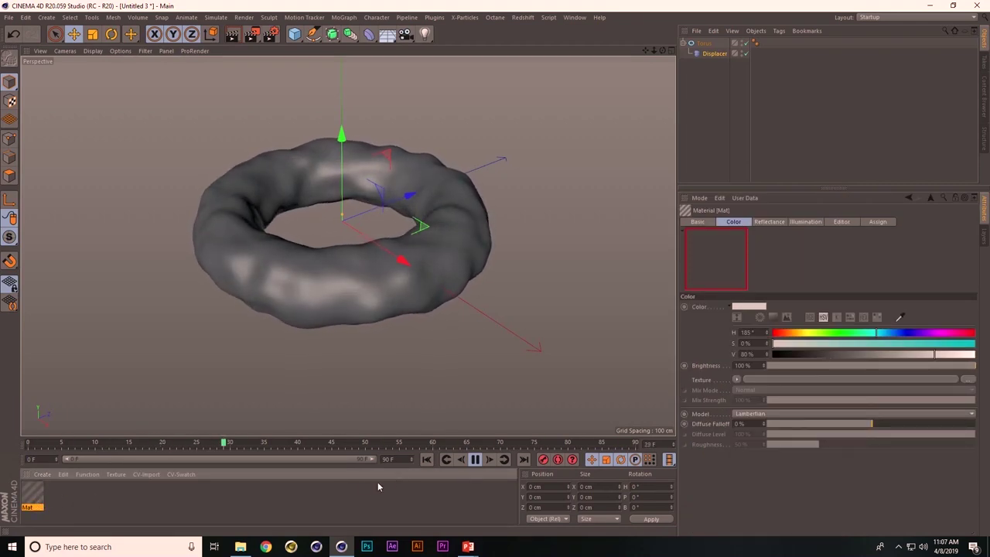
Stop playback and apply the Mat material to the torus
click(475, 460)
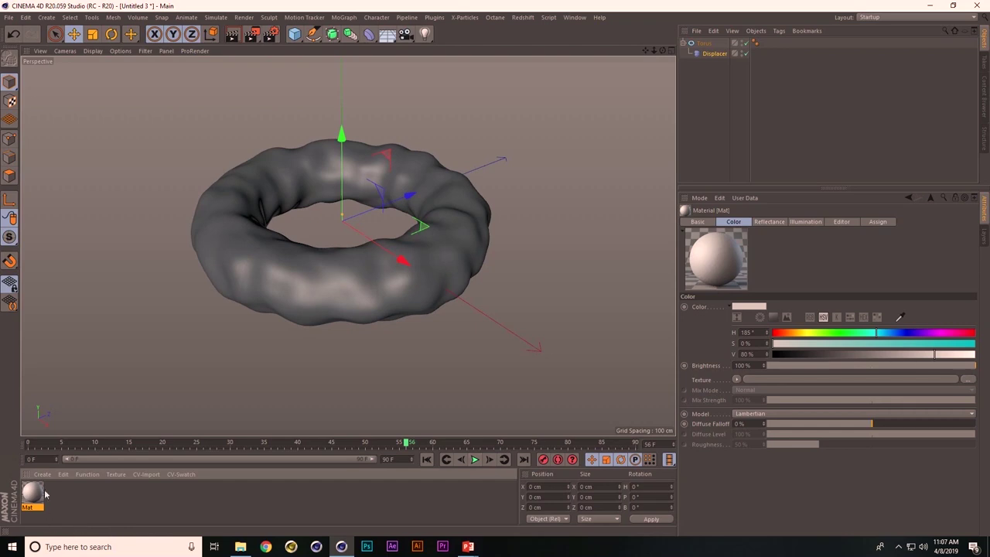
drag(475, 280, 422, 290)
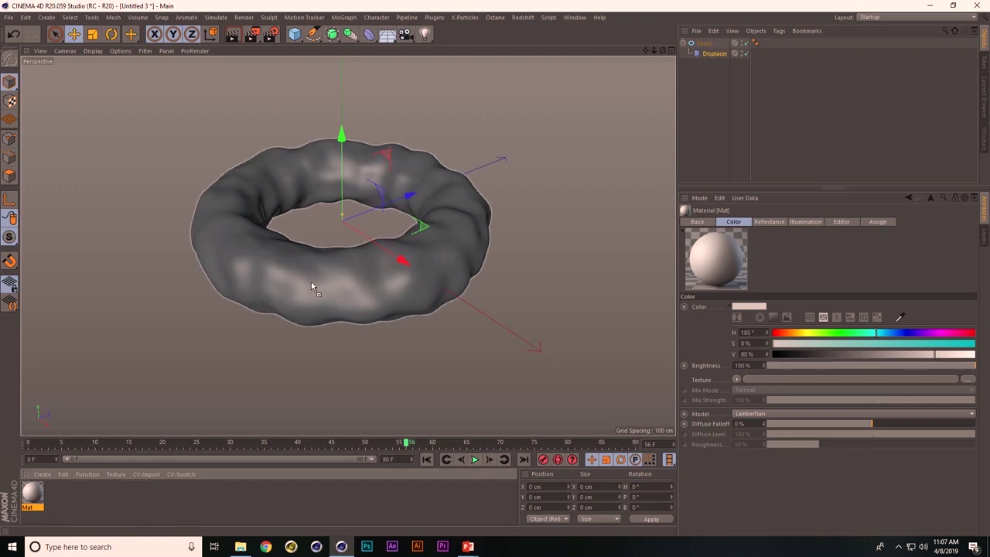
drag(312, 286, 312, 286)
Darken the Mat material colour to 16% brightness
double_click(33, 494)
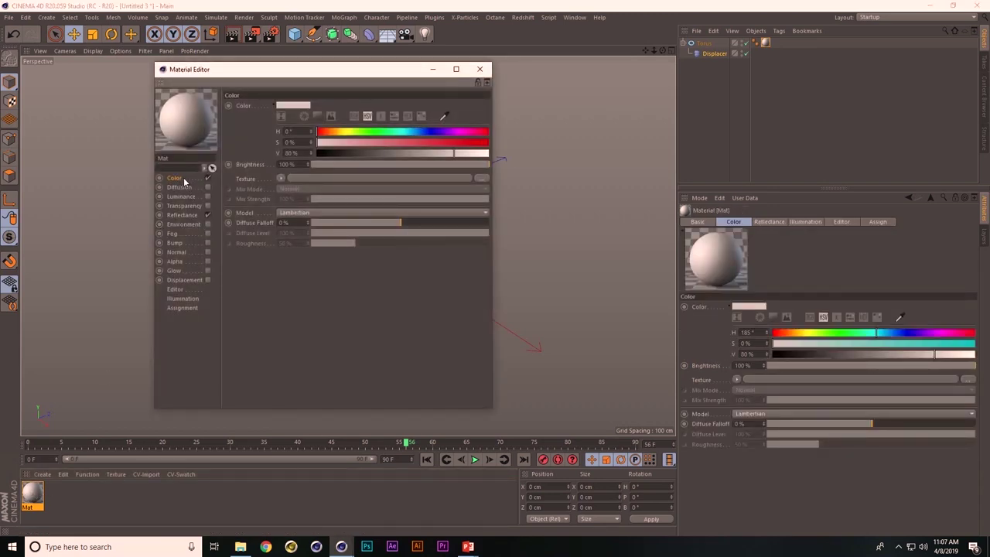
drag(328, 154, 345, 153)
drag(319, 64, 768, 87)
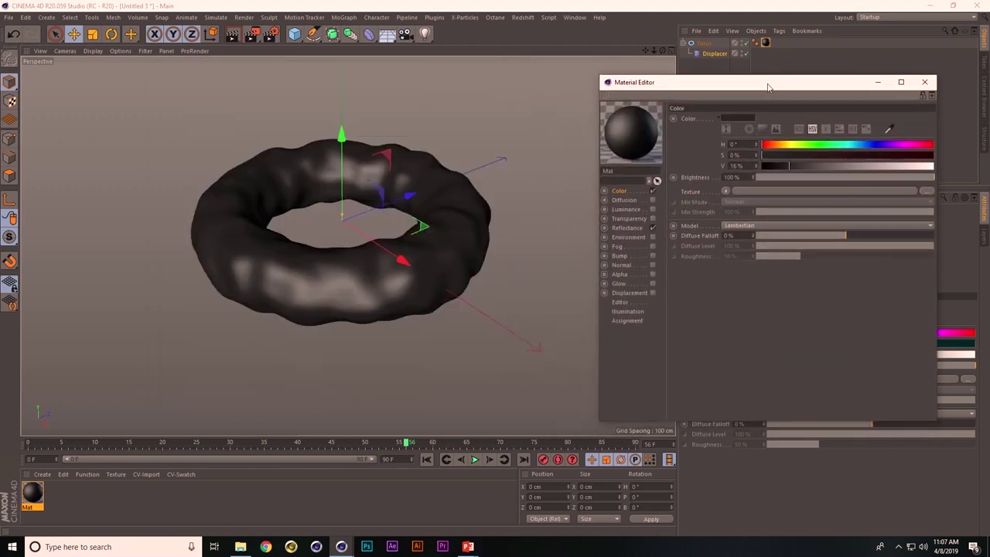
Give Mat a GGX reflection with 4% roughness and 100% strength
click(627, 228)
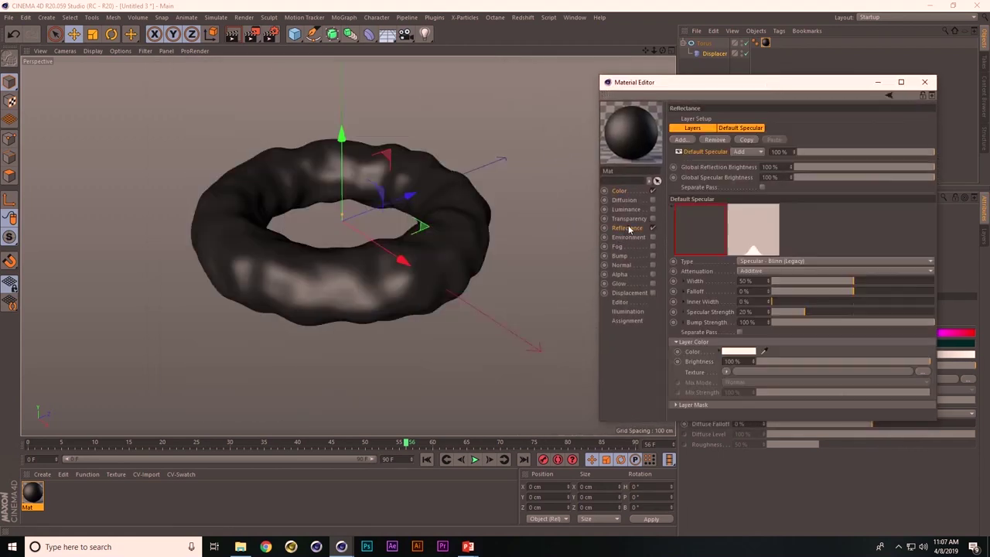
click(762, 262)
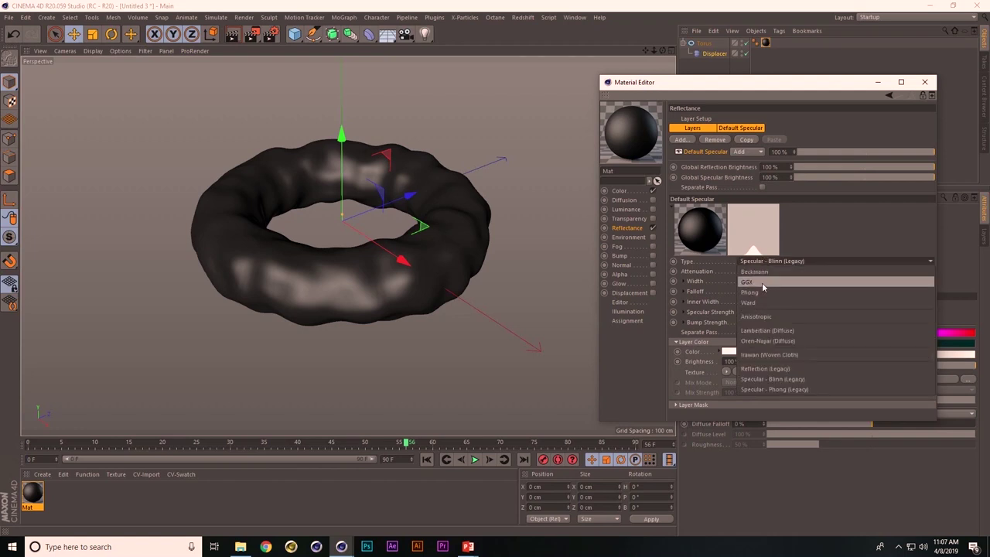
click(762, 282)
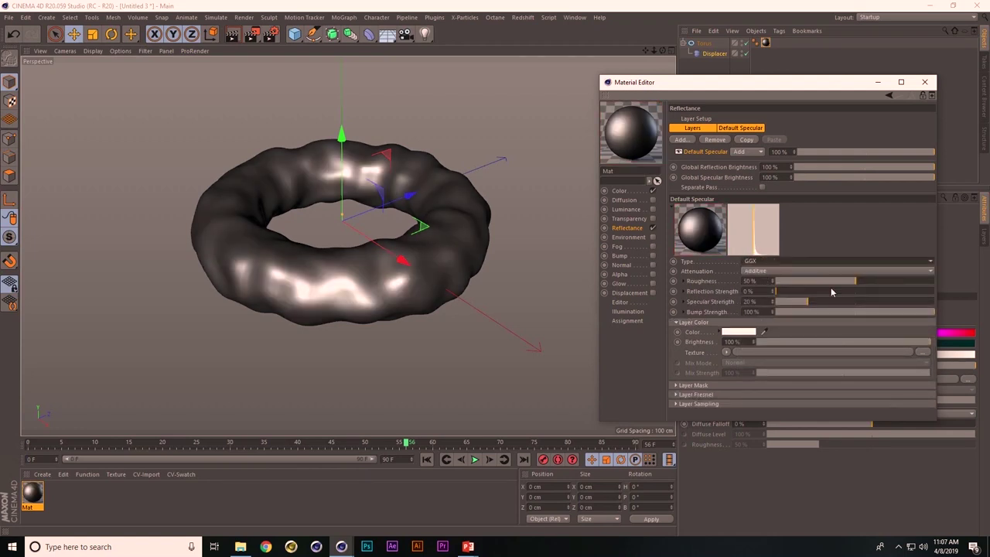
drag(801, 283, 782, 287)
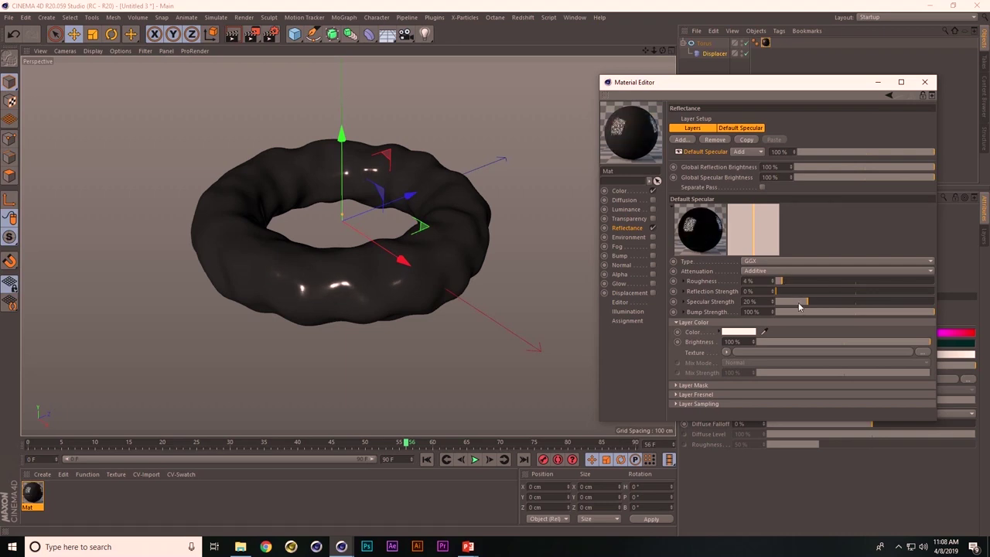
drag(779, 292, 981, 291)
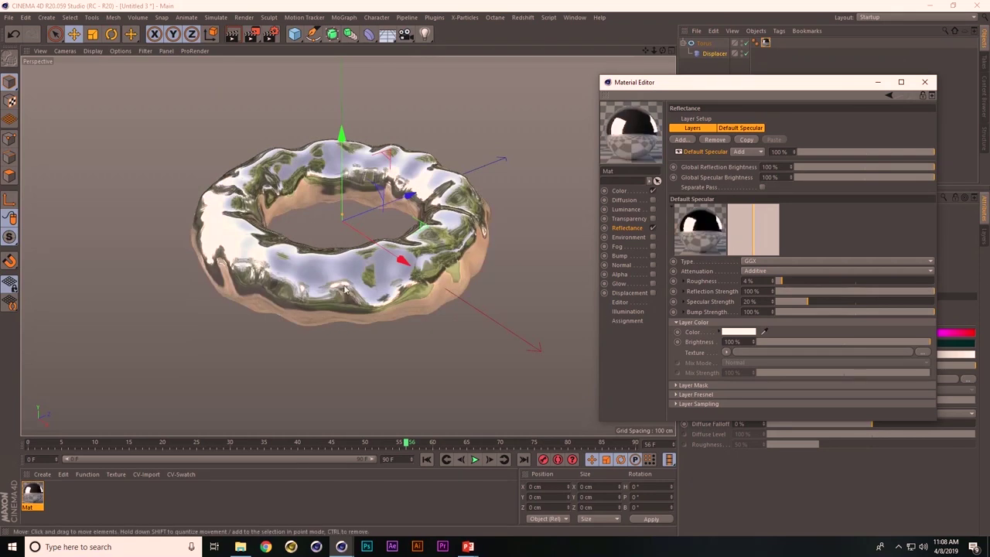
mouse_move(350, 297)
alt+mouse_down()
mouse_move(334, 321)
mouse_move(343, 307)
alt+mouse_up()
scroll(417, 303, up, 3)
scroll(417, 304, down, 3)
alt+drag(417, 303, 452, 284)
Browse from the viewport Environment Override to the NAB > DESIGN FRAMES folder
click(924, 82)
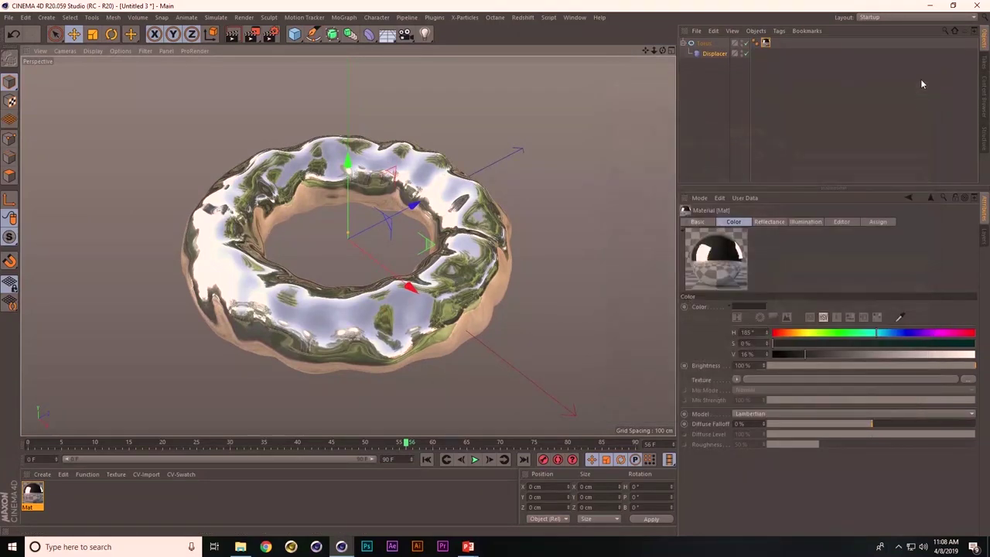
click(334, 289)
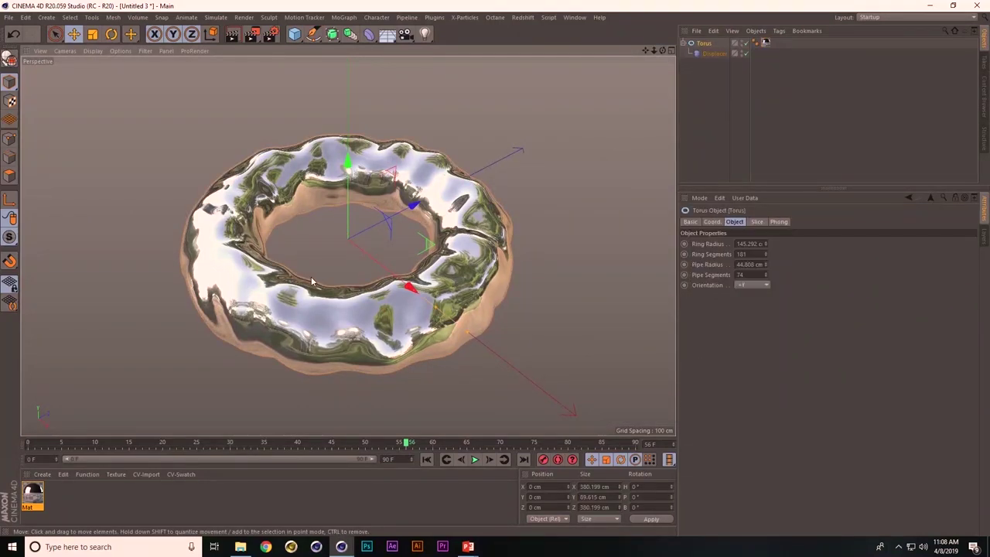
key(shift+v)
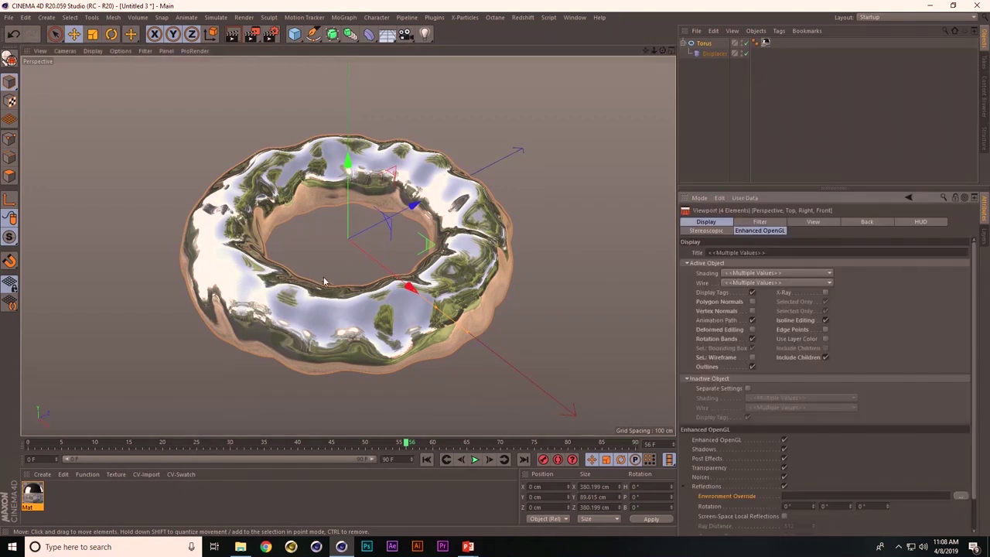
click(962, 497)
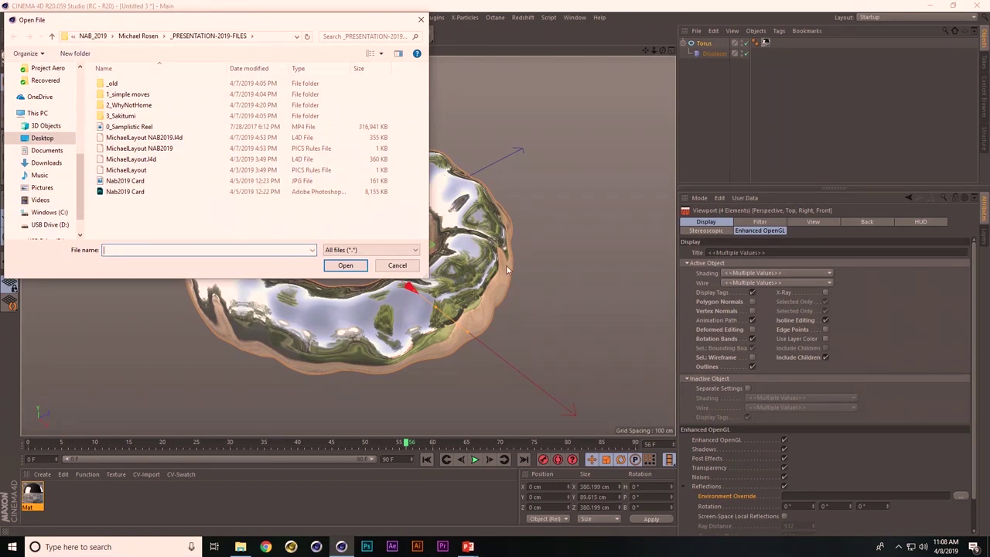
click(92, 36)
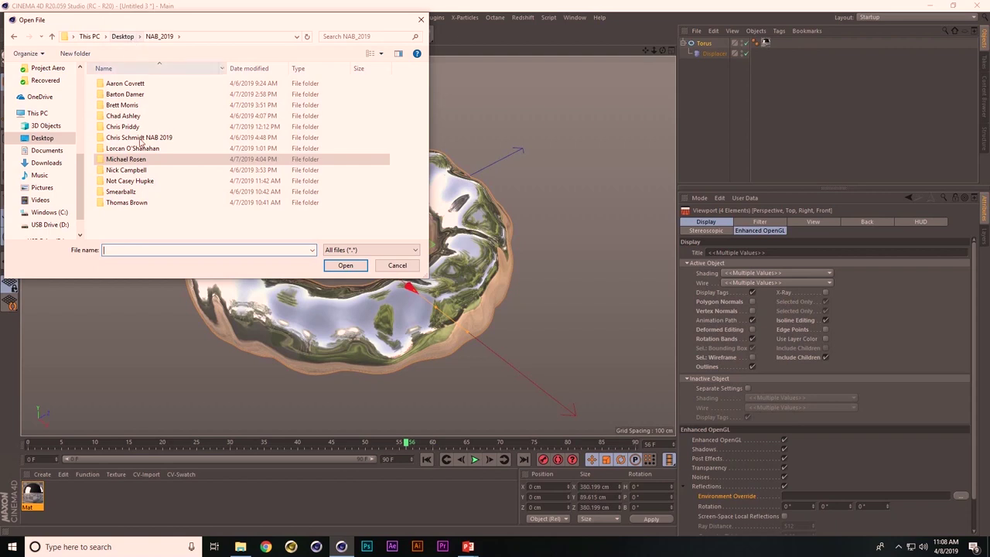
double_click(128, 182)
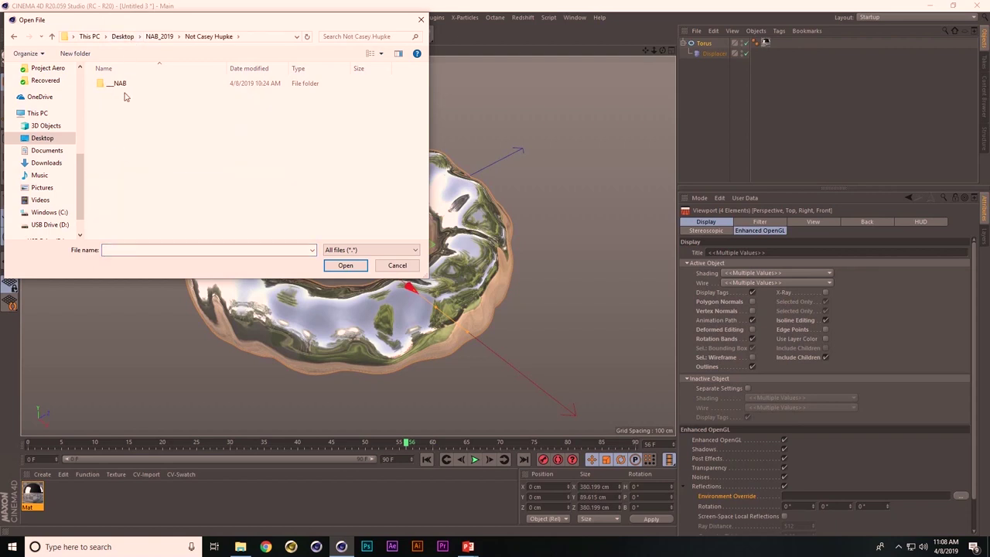
double_click(118, 83)
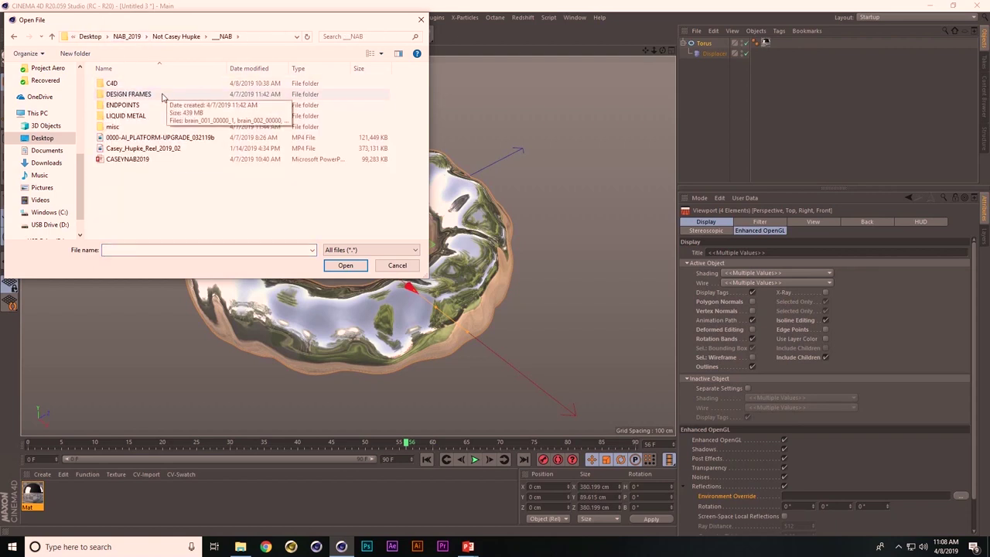
double_click(162, 96)
Load SB000-SCENE-UPSCALE_00005 as the viewport reflection environment image
scroll(246, 135, down, 2)
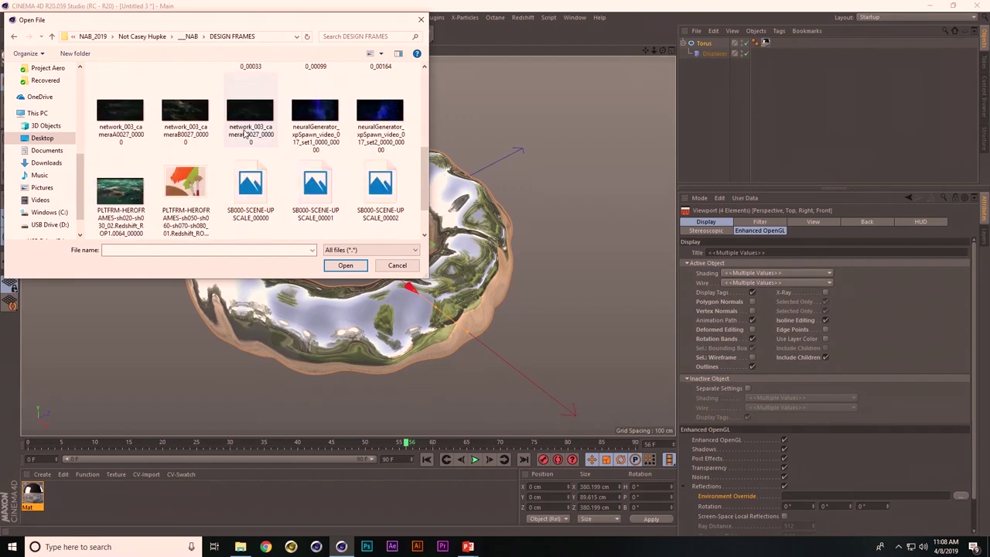
scroll(246, 135, down, 1)
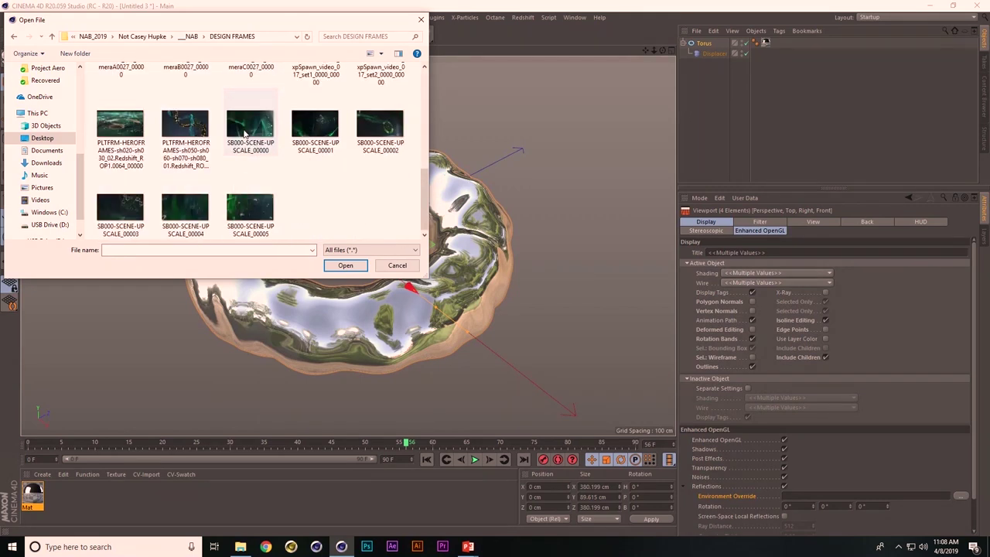
scroll(257, 206, up, 1)
click(252, 207)
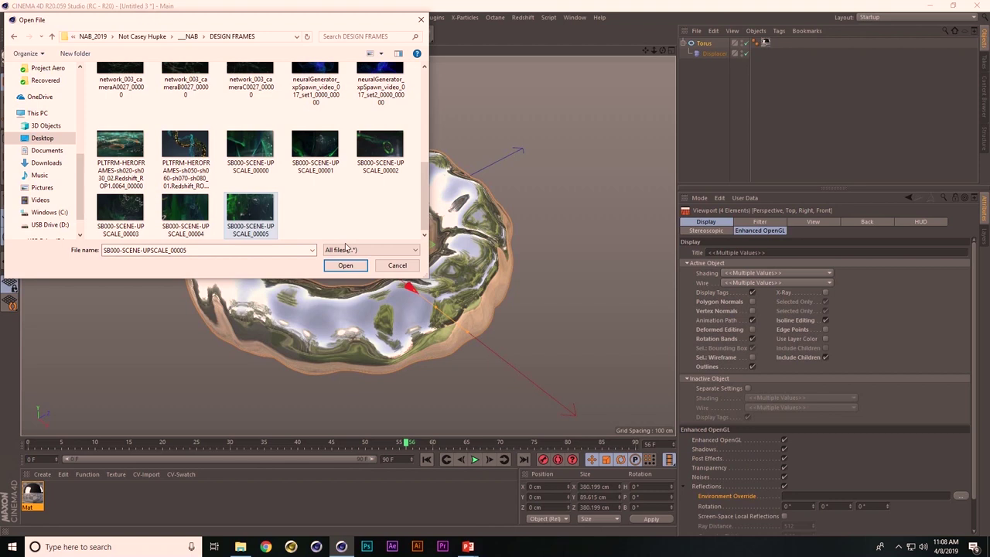
click(345, 266)
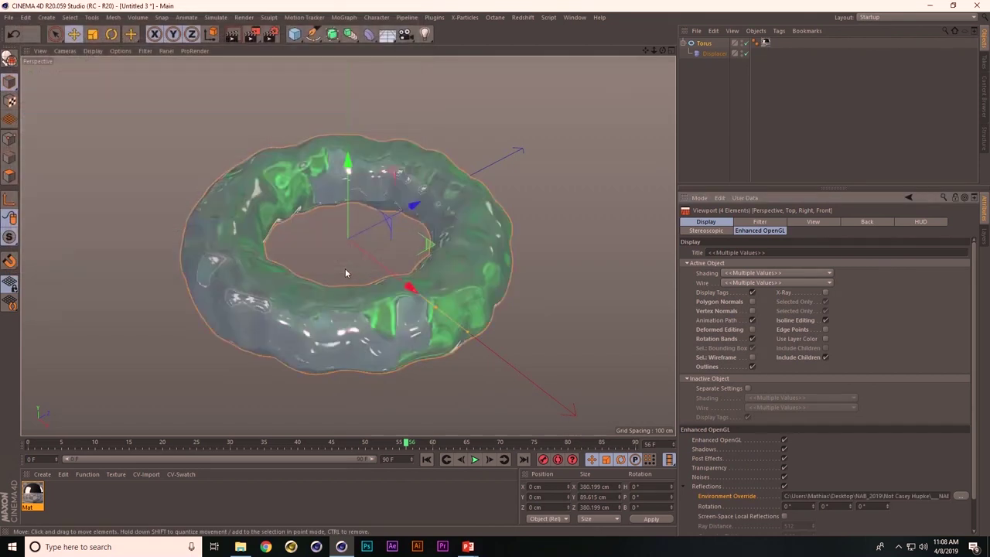
alt+drag(336, 262, 403, 294)
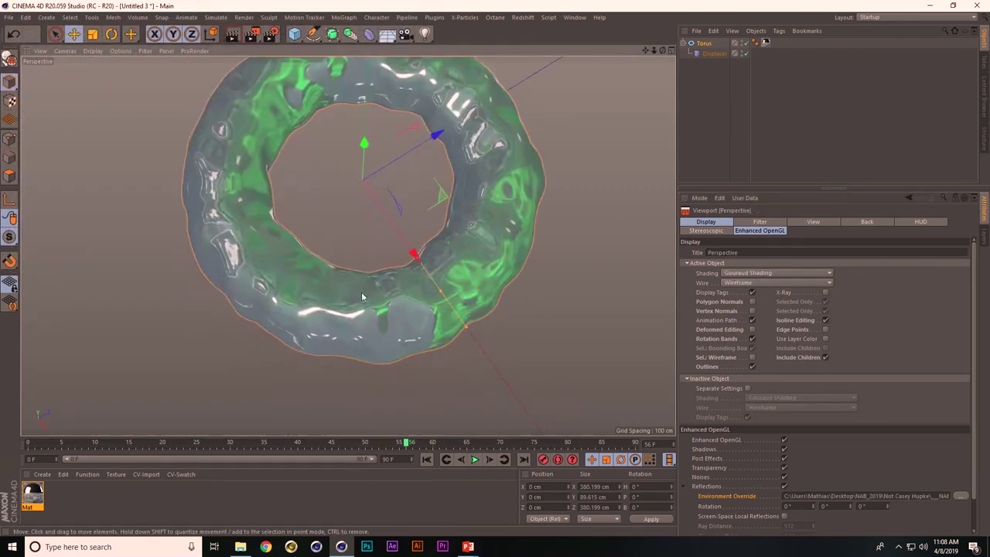
scroll(472, 274, up, 5)
scroll(431, 281, down, 6)
scroll(426, 283, up, 6)
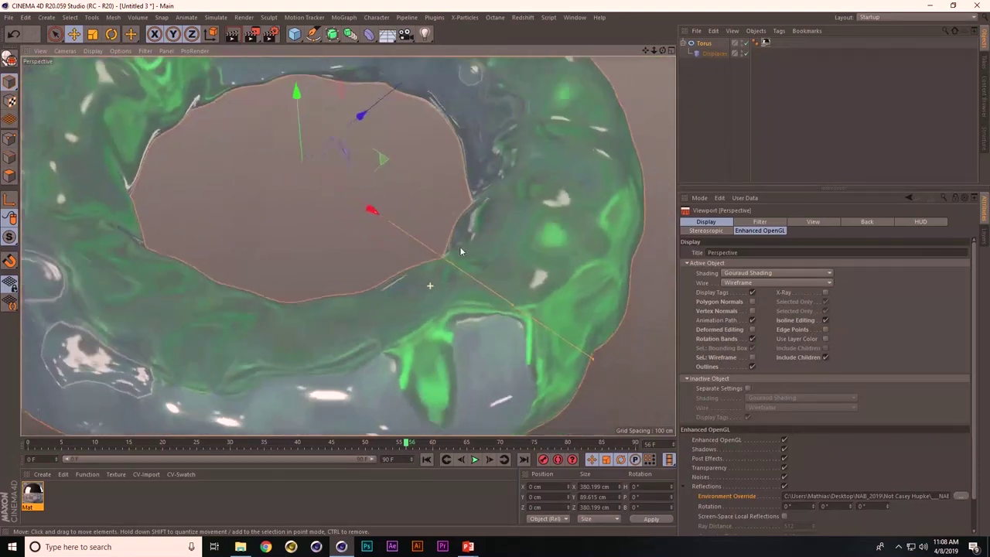
alt+drag(427, 288, 421, 283)
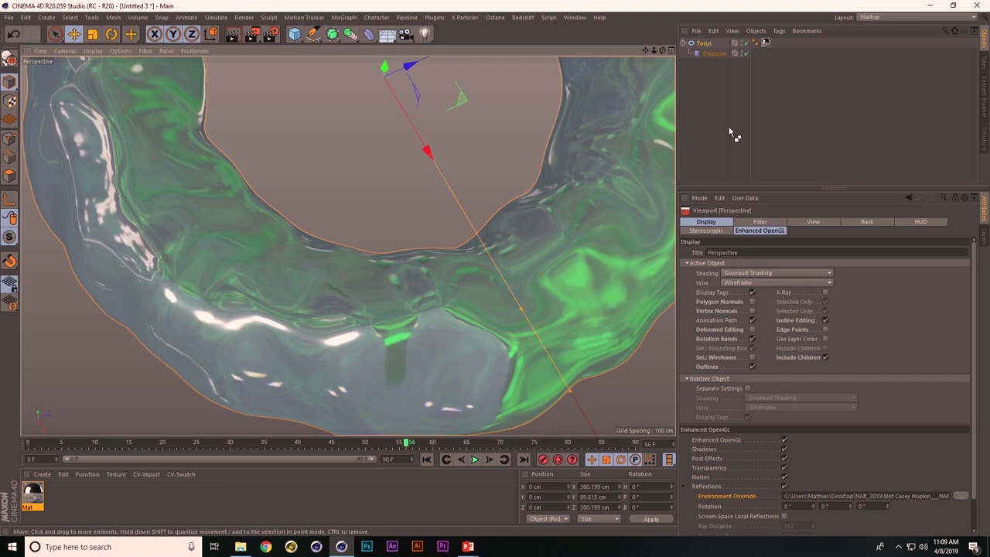
Set the OpenGL preferences to 32 anti-aliasing and Mipmap texture mode
key(ctrl+e)
click(378, 331)
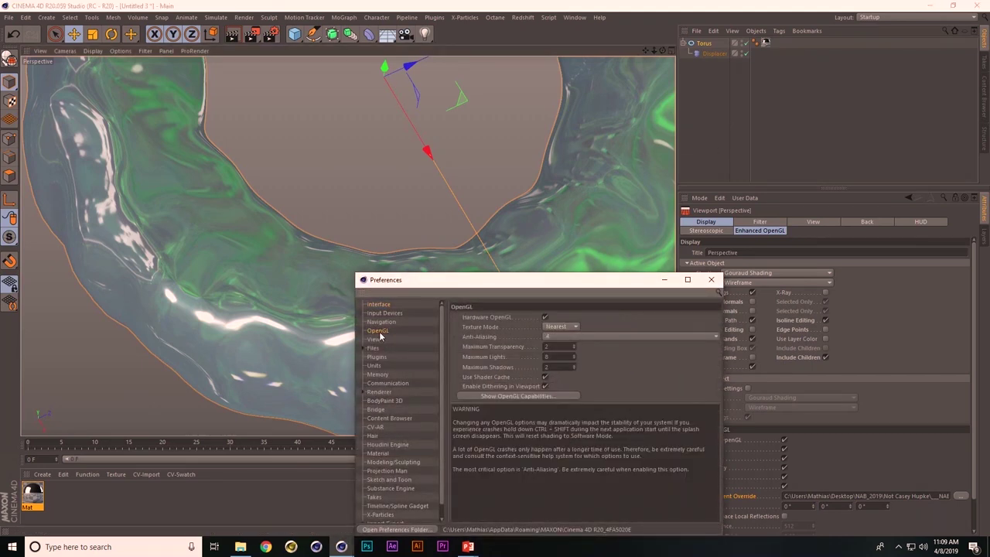
drag(603, 289, 612, 137)
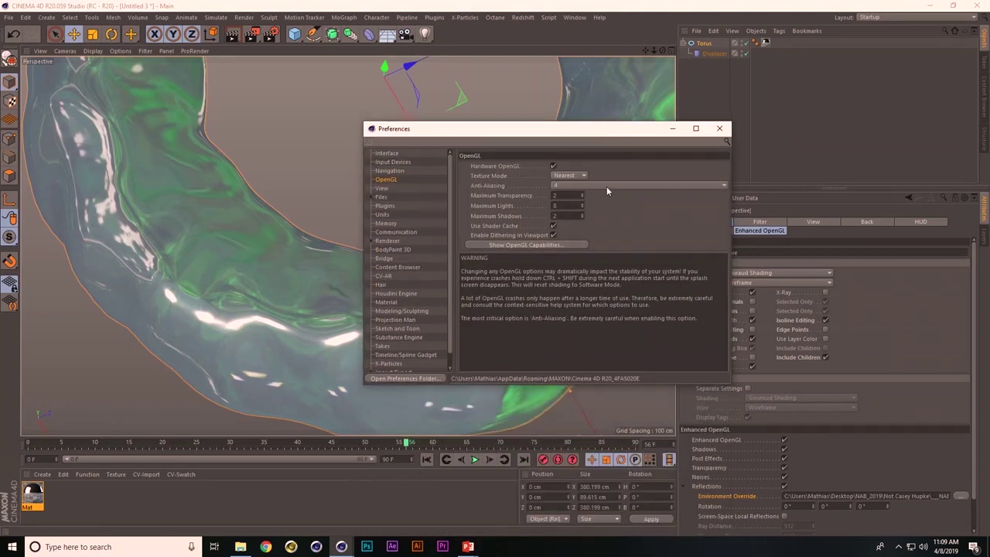
click(607, 185)
click(590, 246)
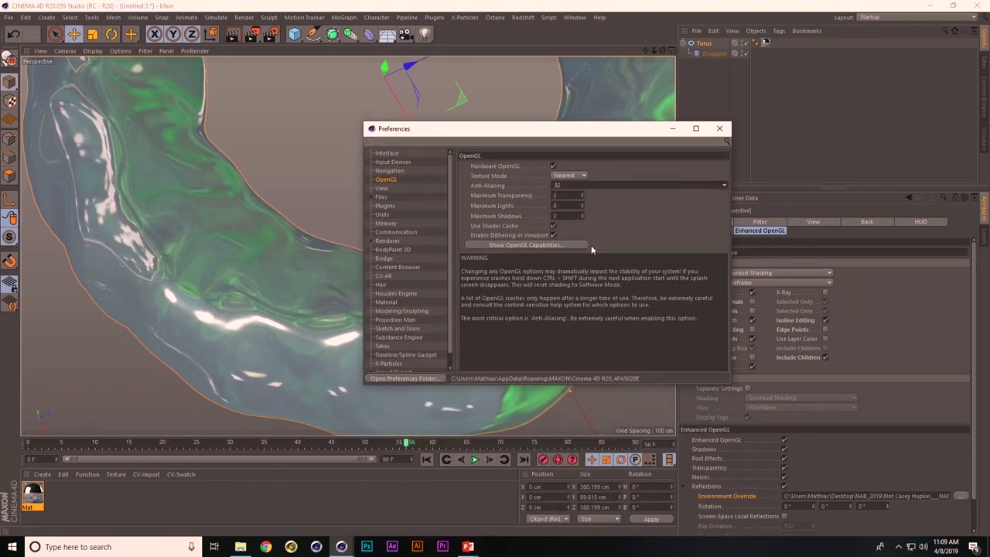
click(572, 176)
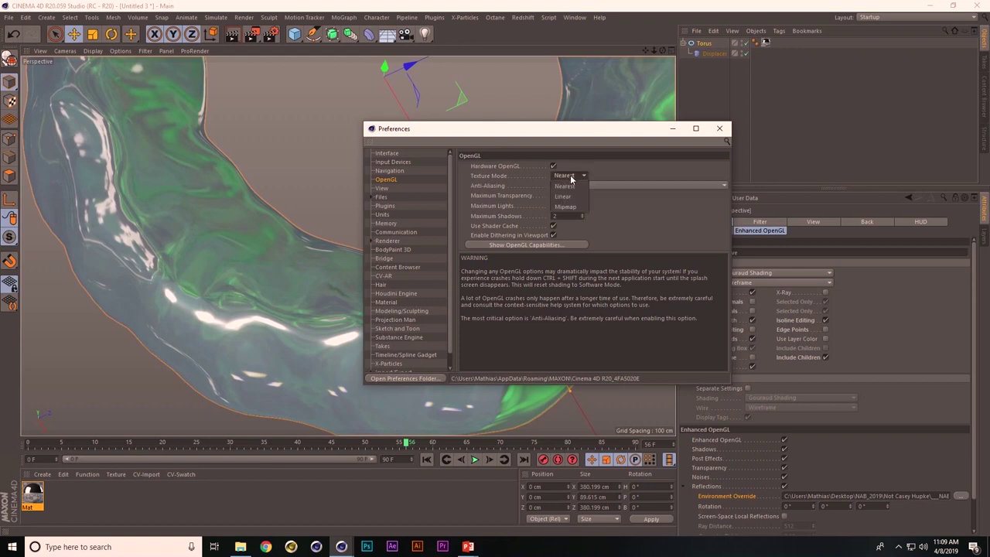
click(577, 204)
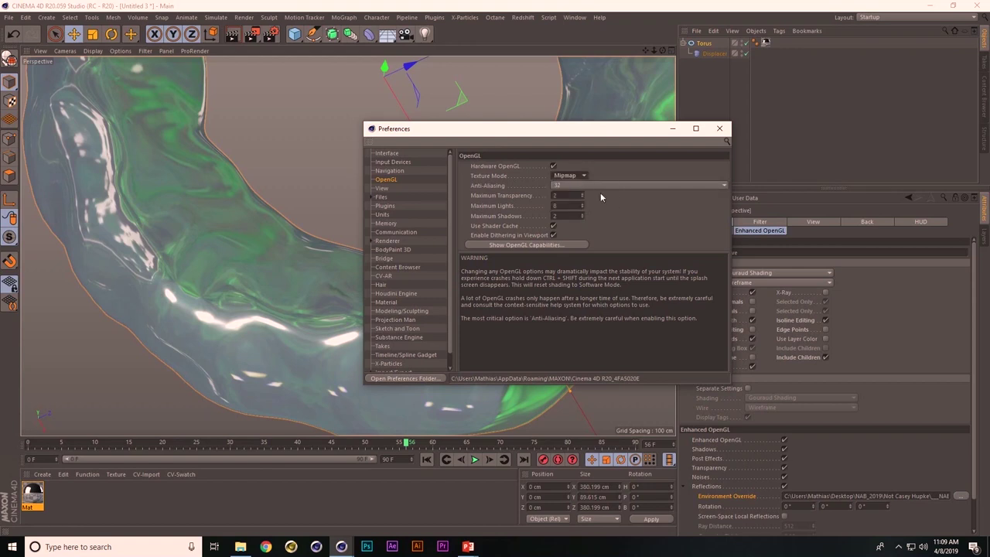
click(719, 128)
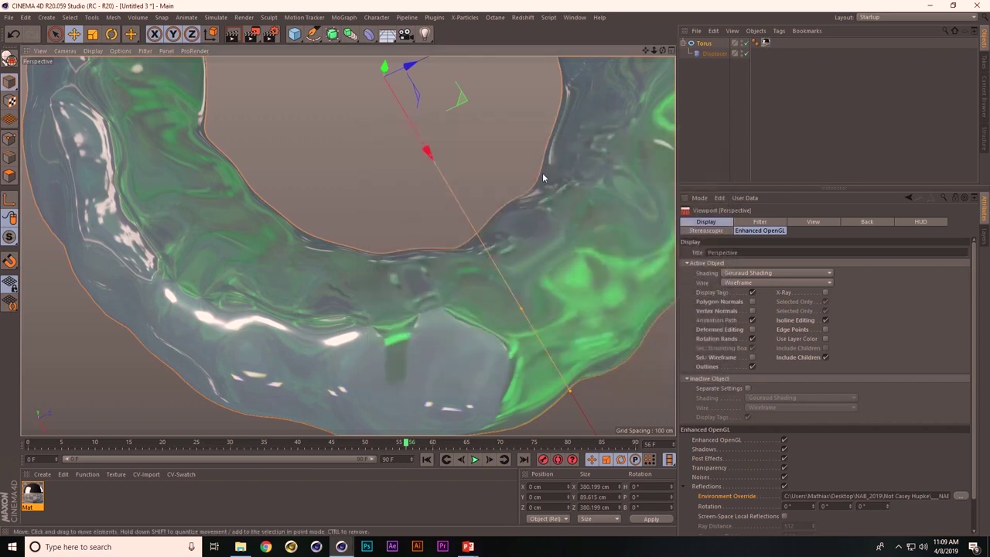
scroll(433, 191, down, 5)
alt+drag(433, 192, 430, 248)
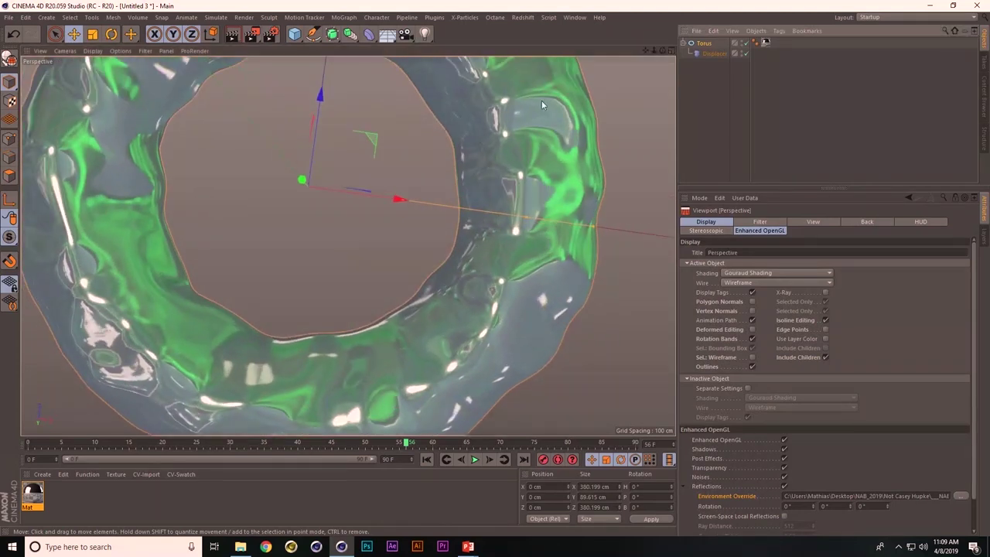
click(424, 34)
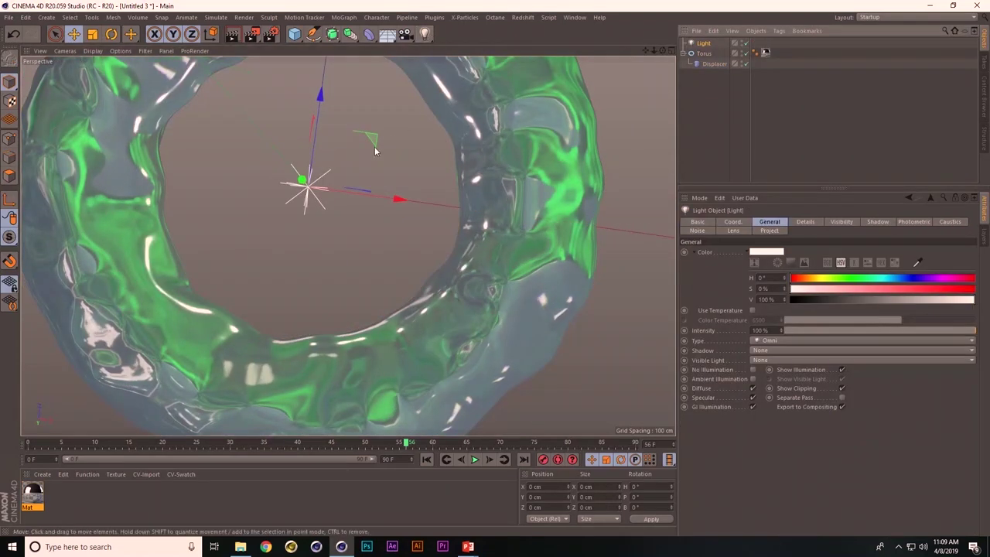
drag(381, 203, 313, 181)
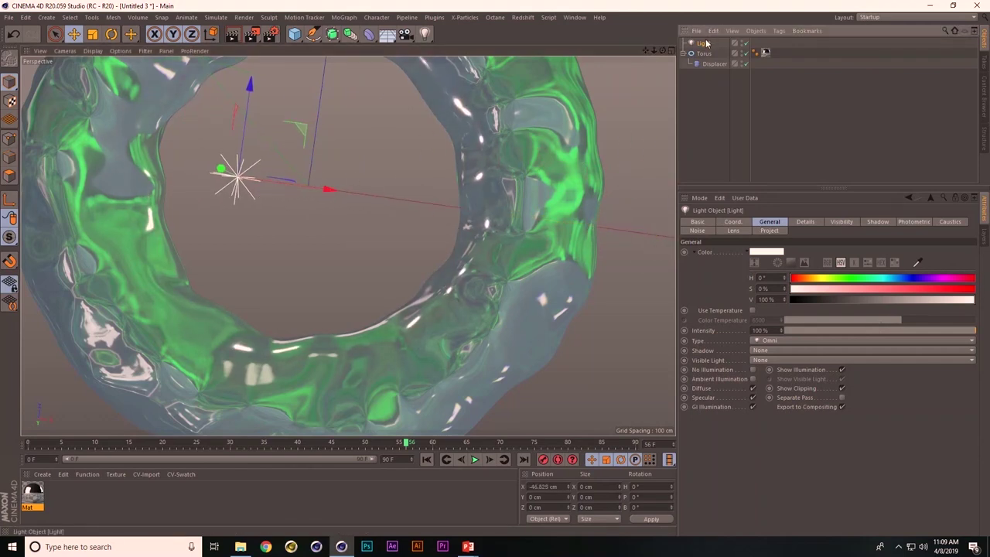
key(Delete)
alt+drag(439, 163, 450, 132)
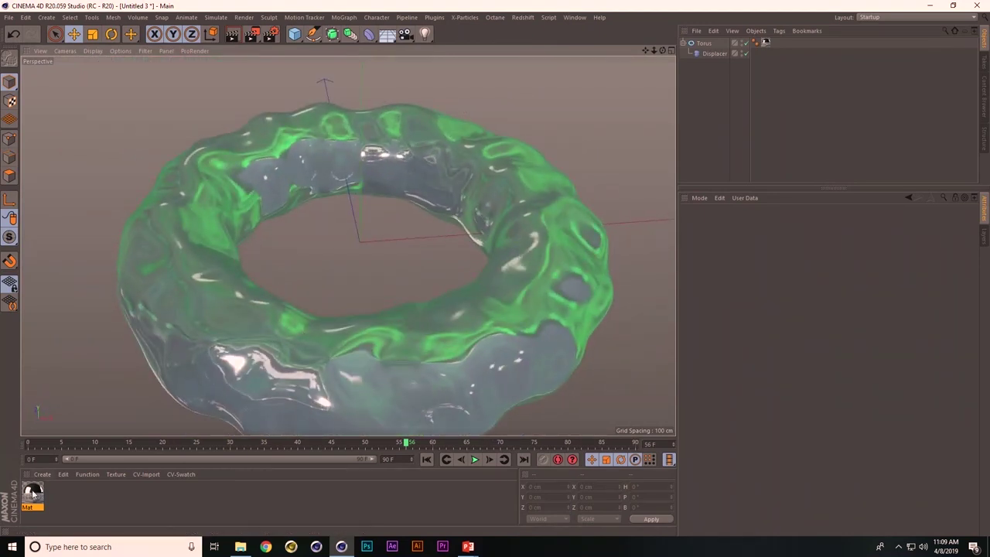
alt+drag(269, 360, 304, 280)
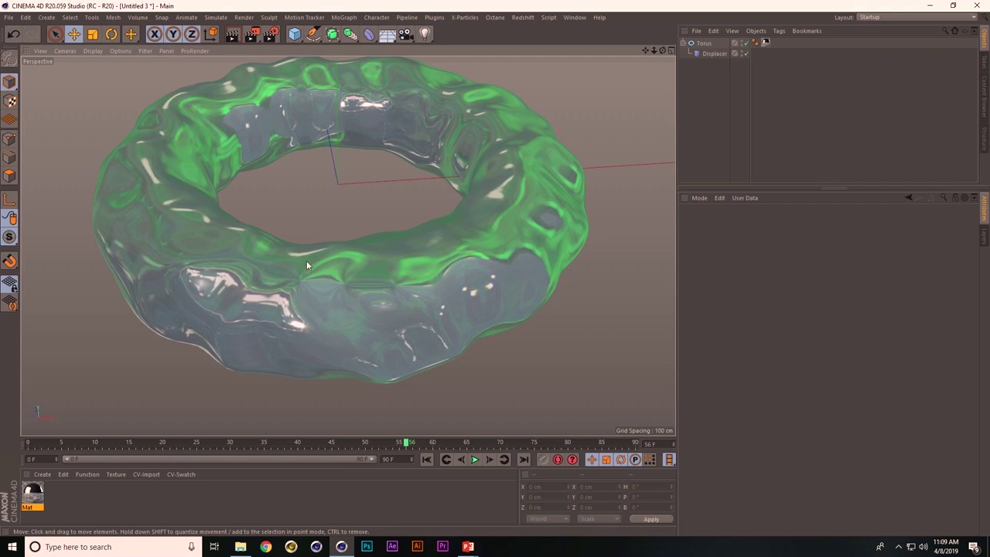
Create a Helix spline with the 'helix' command and scale it along X
key(shift+c)
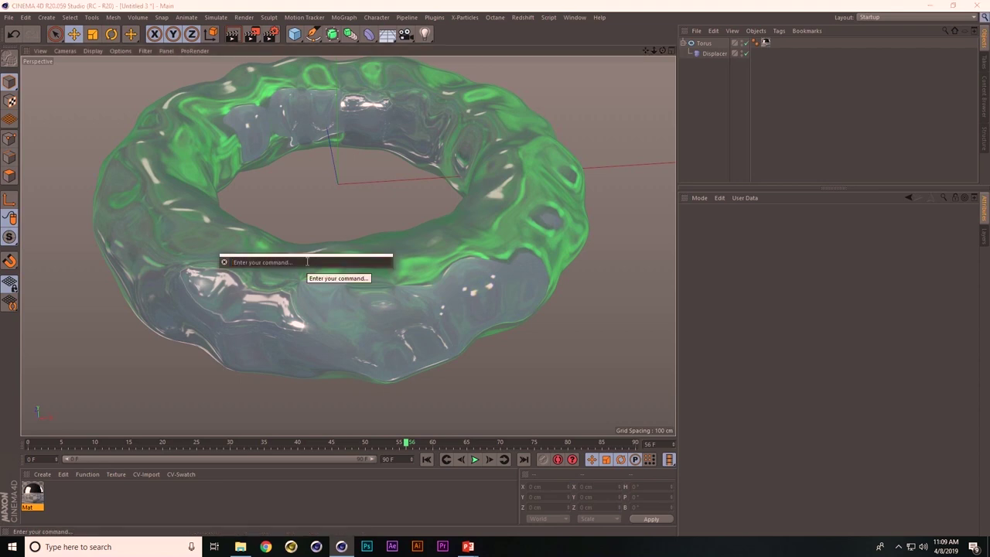
text(helix)
key(Return)
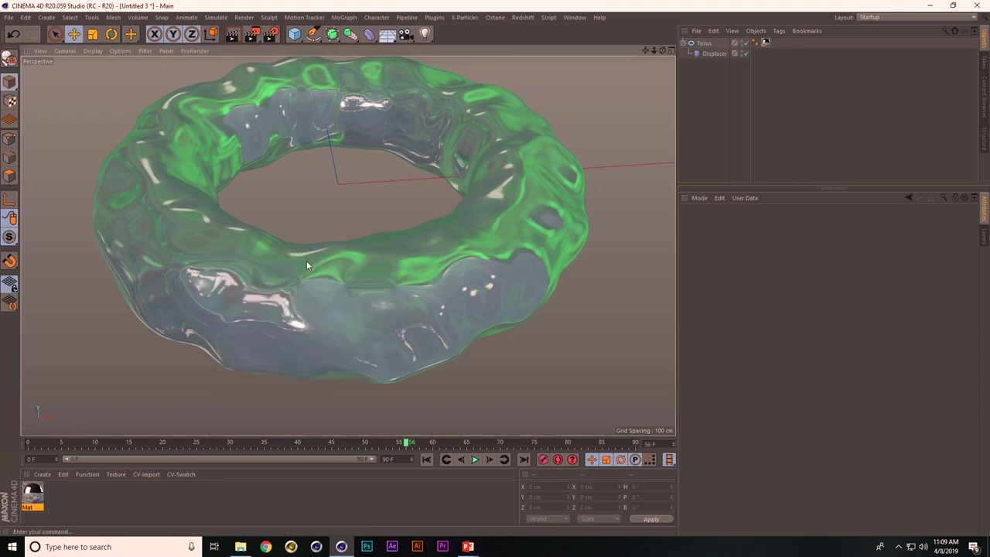
scroll(393, 165, down, 5)
alt+drag(191, 214, 462, 258)
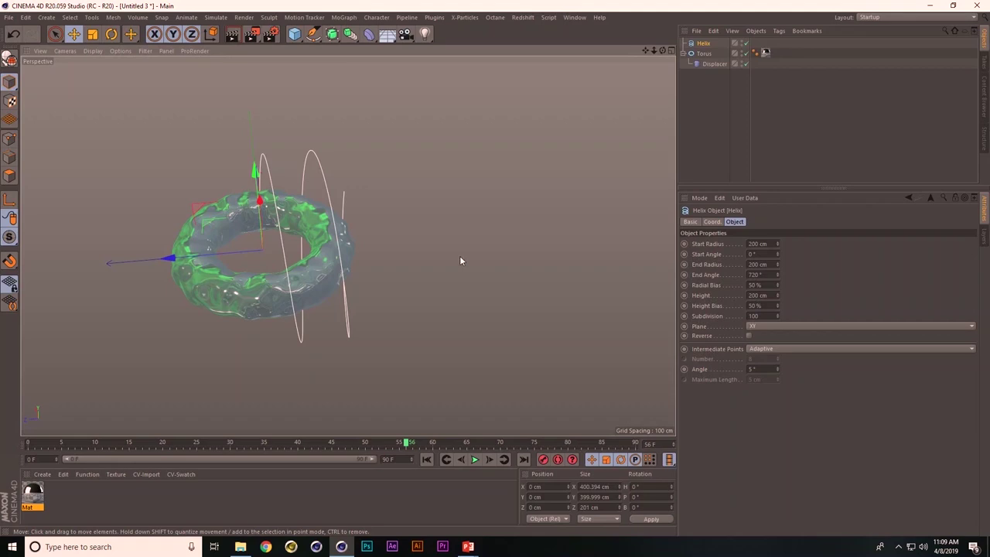
key(t)
mouse_move(201, 258)
mouse_down()
mouse_move(126, 261)
mouse_move(205, 258)
mouse_up()
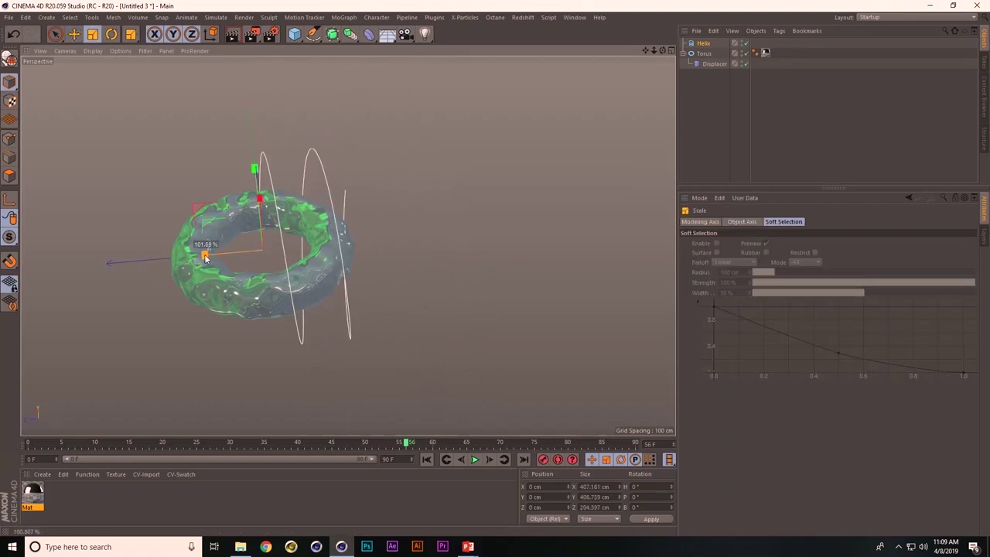
Stretch the Helix height to 1268.38 cm
click(710, 44)
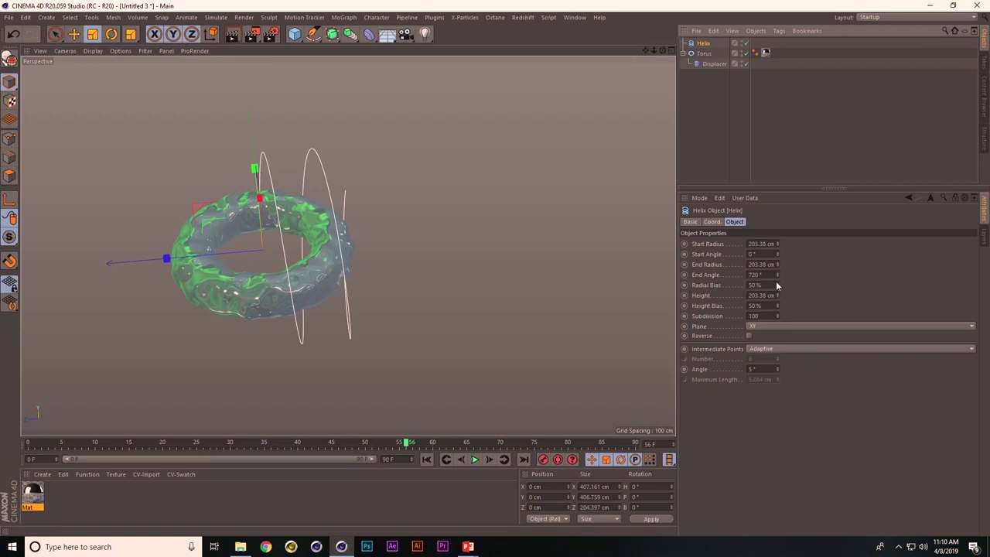
drag(777, 295, 773, 191)
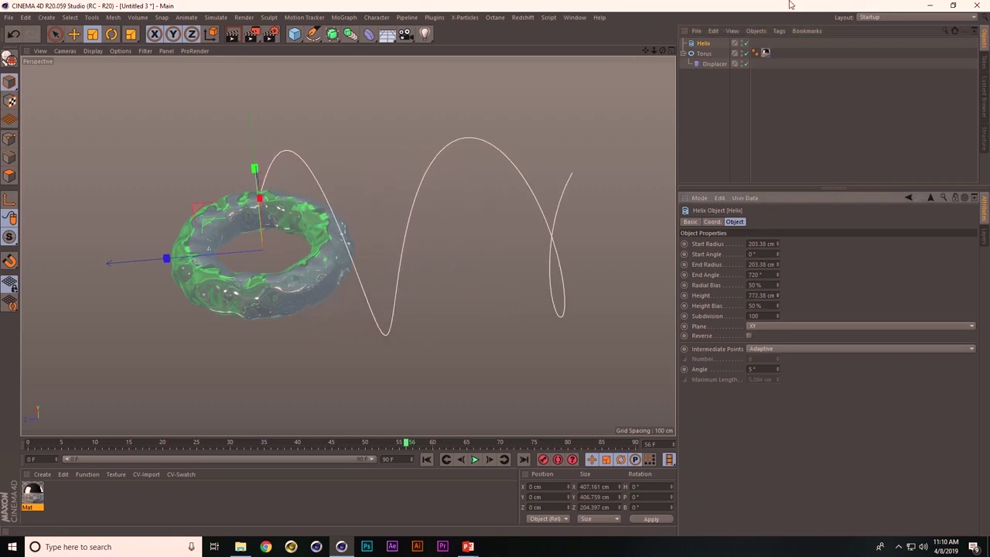
drag(776, 294, 613, 152)
alt+middle_drag(614, 152, 393, 245)
alt+drag(336, 247, 460, 229)
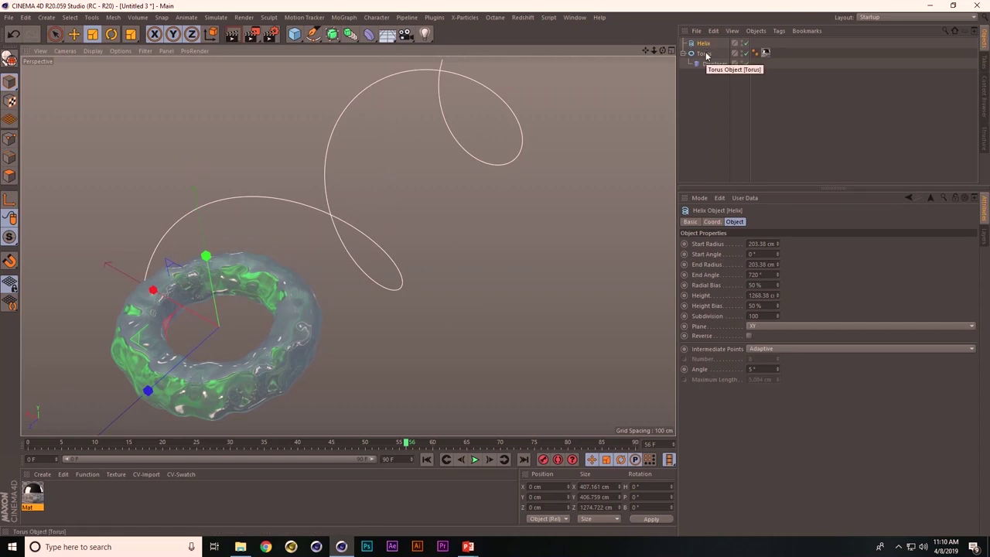
Search 'spline' in the Commander to find the Spline Wrap deformer
key(shift+c)
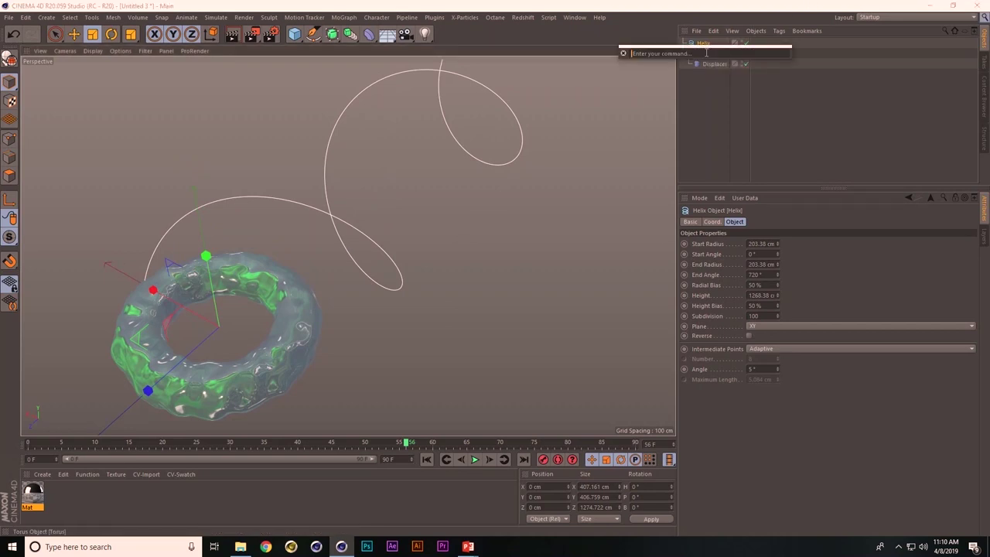
text(spline)
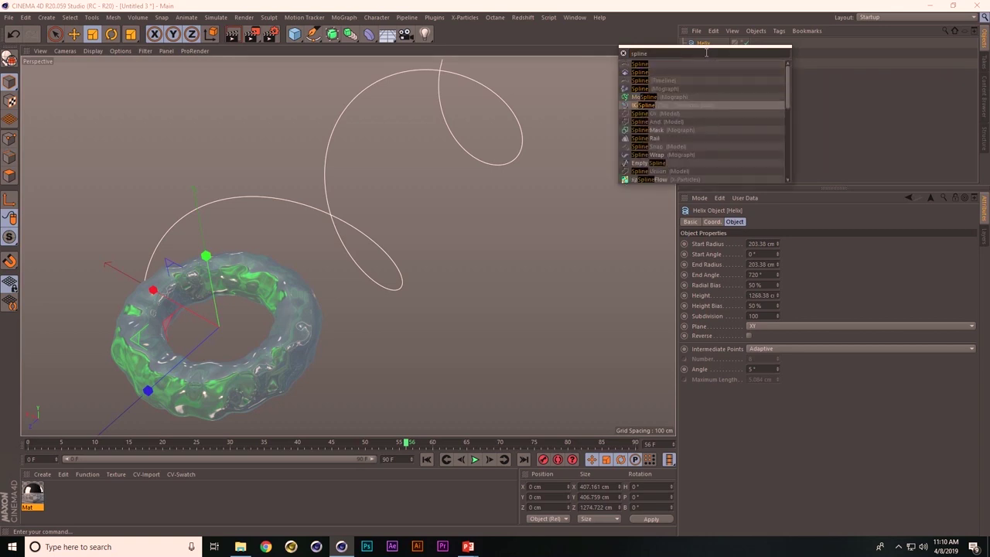
key(BackSpace)
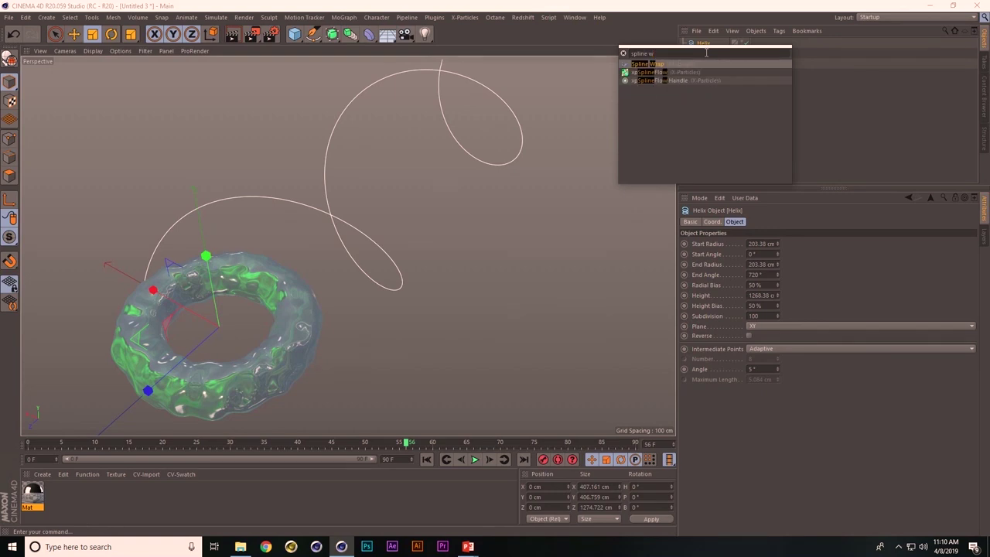
key(Escape)
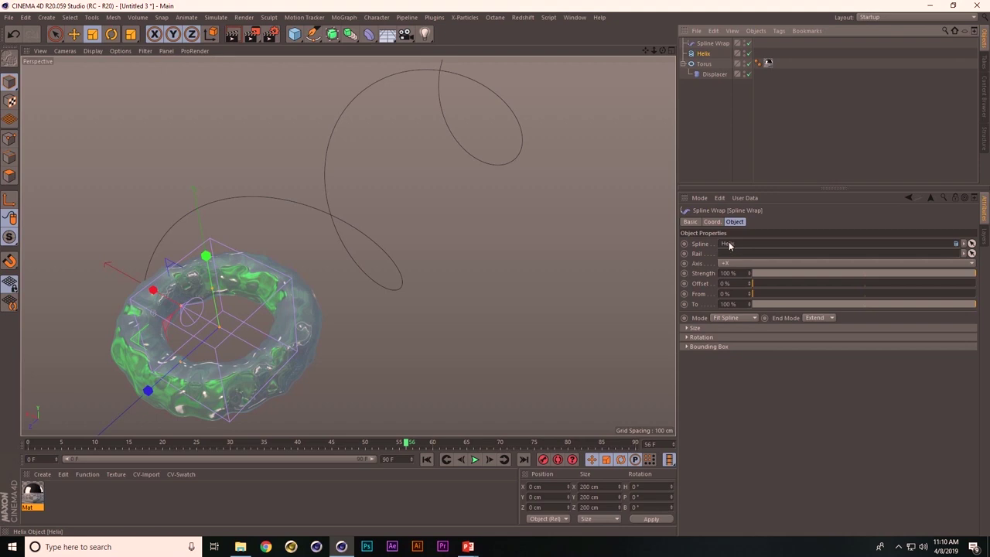
Group the Torus and Spline Wrap under a Null and zoom in on the wrapped torus
ctrl+click(703, 64)
key(alt+g)
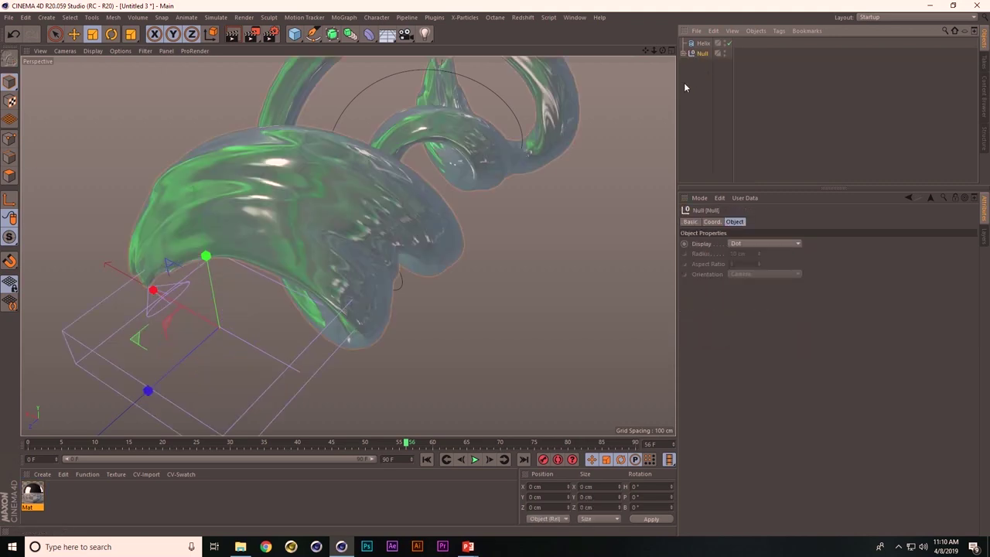
mouse_move(505, 201)
alt+mouse_down()
mouse_move(474, 185)
mouse_move(526, 170)
mouse_move(504, 196)
alt+mouse_up()
scroll(372, 251, up, 3)
alt+drag(372, 252, 402, 209)
Play the animation from the first frame and select the Torus
key(shift+f)
key(F8)
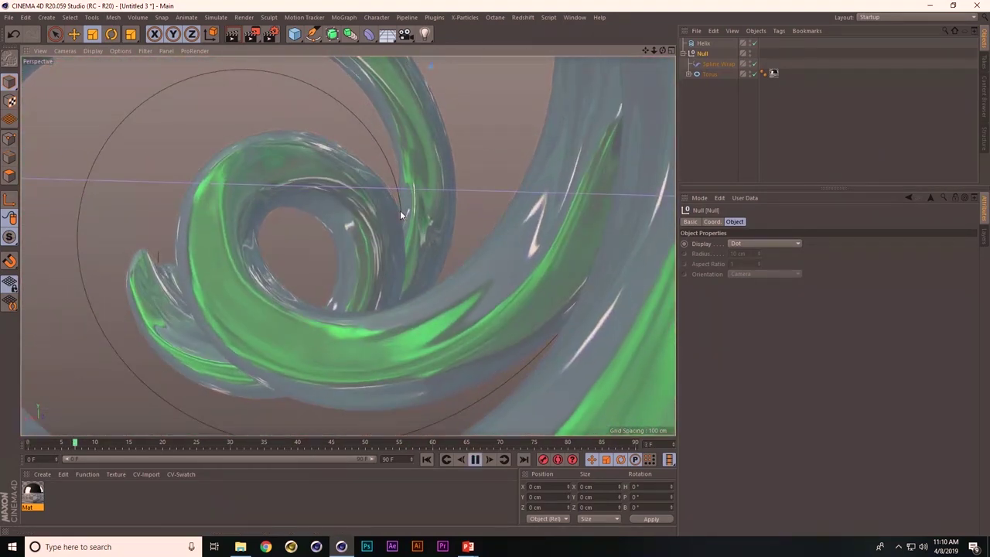
click(708, 73)
scroll(750, 284, down, 3)
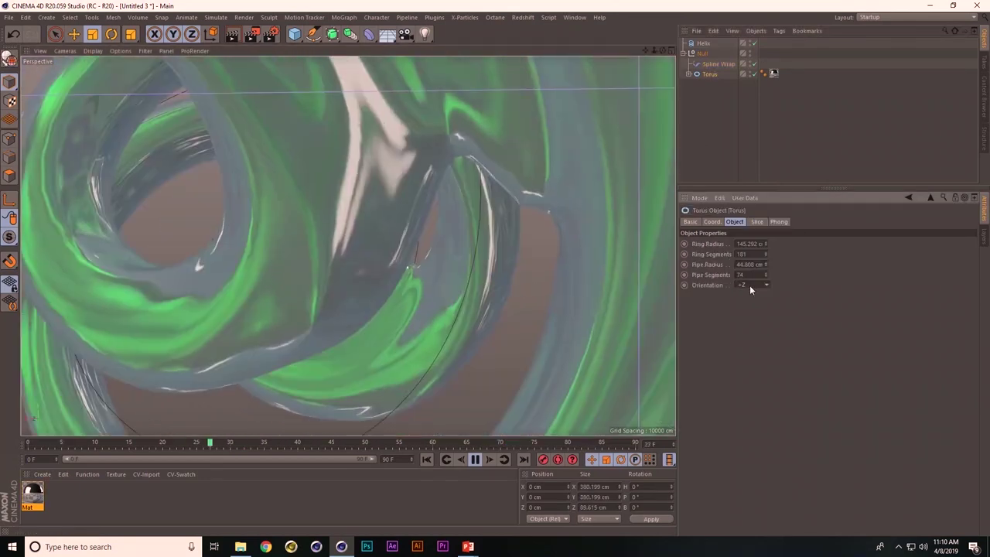
scroll(750, 285, up, 4)
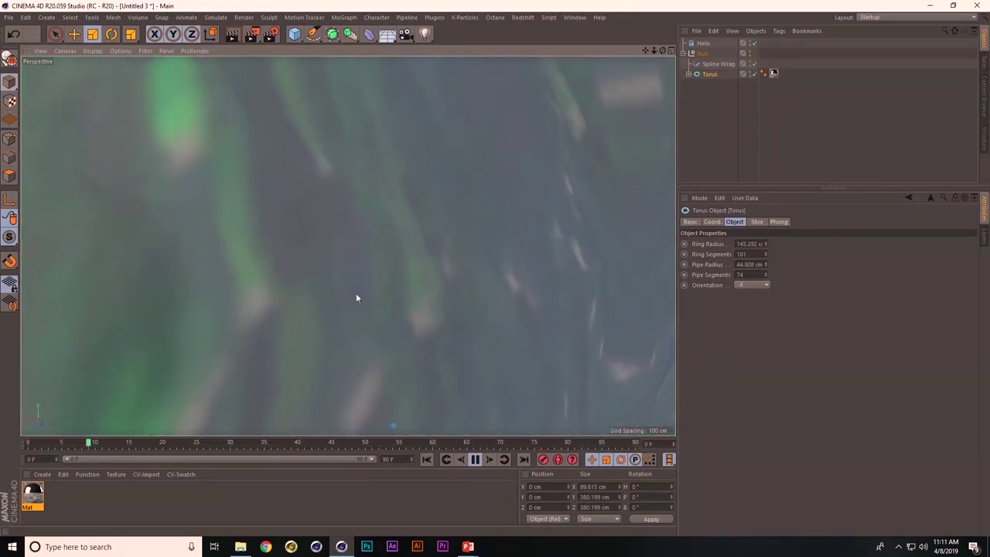
scroll(199, 354, down, 5)
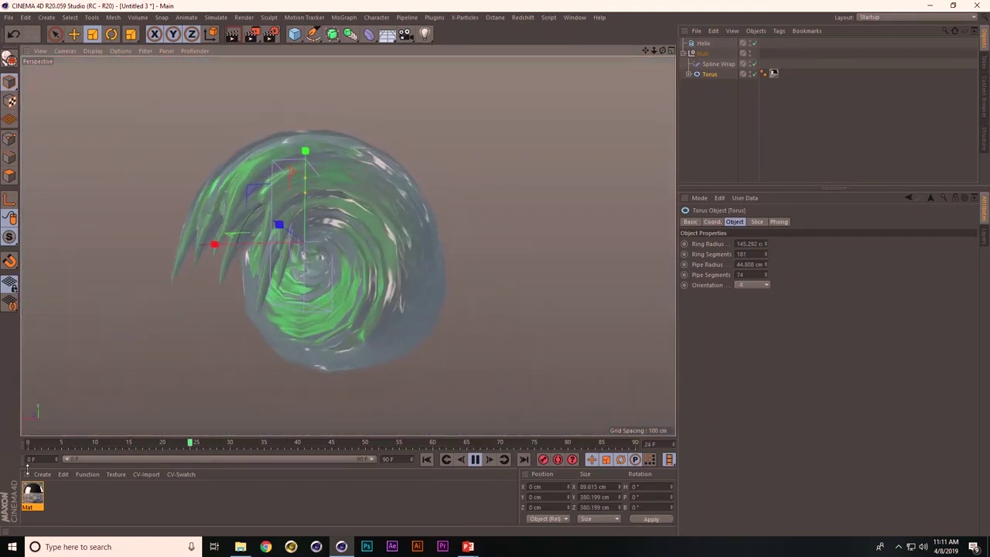
Raise the Mat material's Reflectance bump strength to 97%, then close the editor and deselect everything
double_click(28, 501)
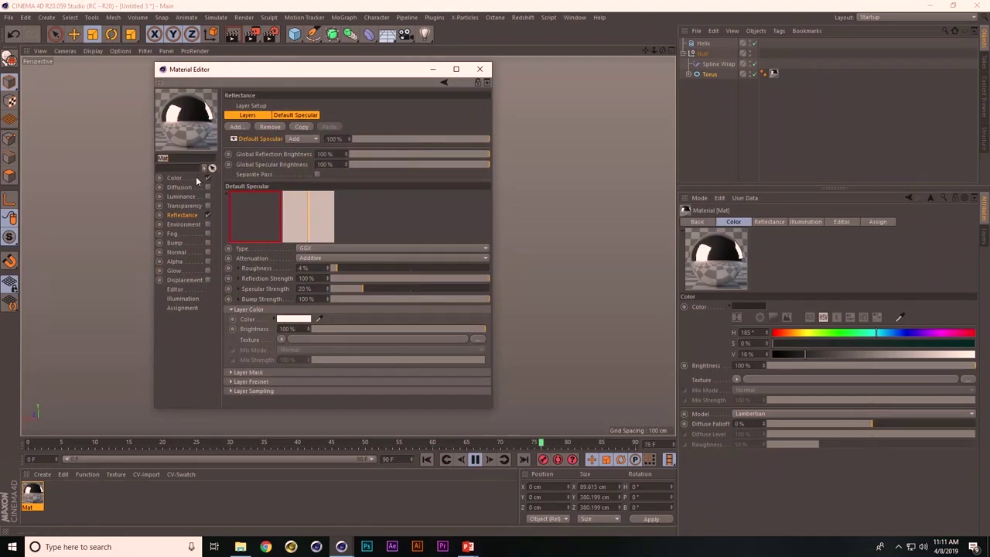
click(196, 179)
drag(287, 64, 767, 88)
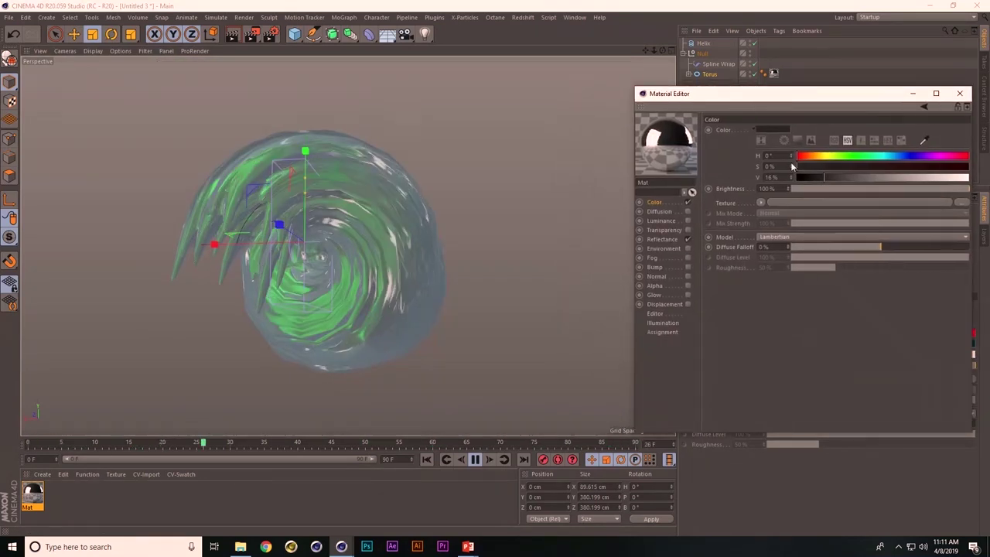
click(691, 239)
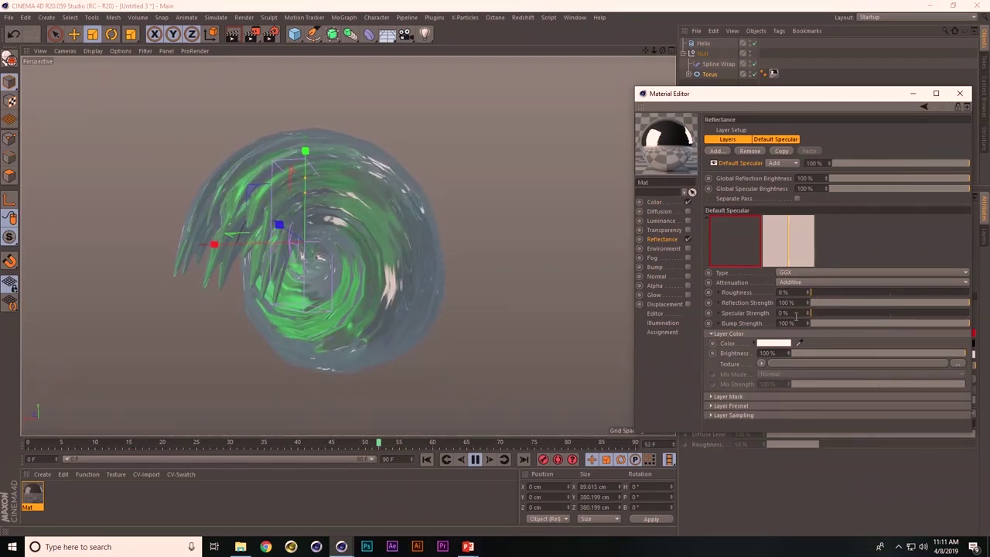
drag(817, 323, 967, 323)
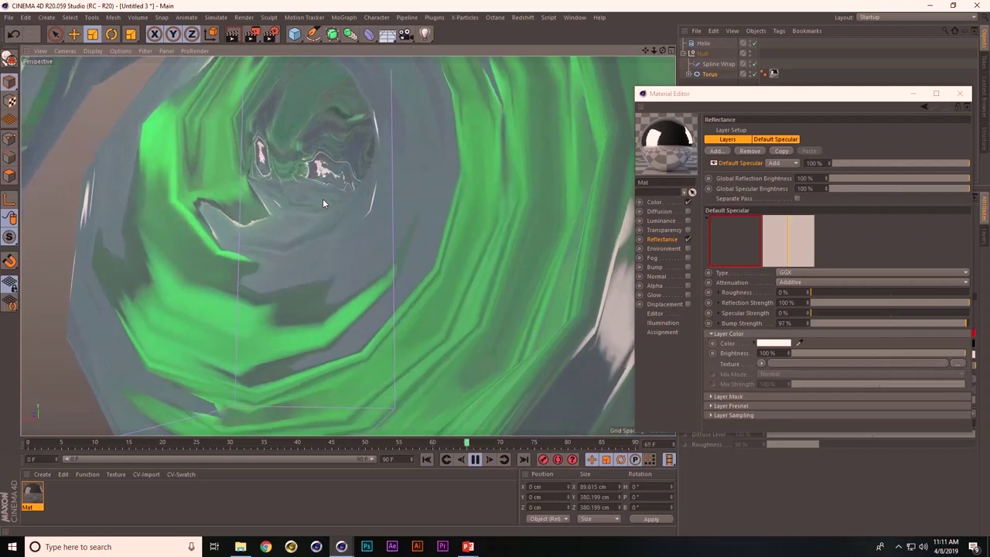
click(959, 94)
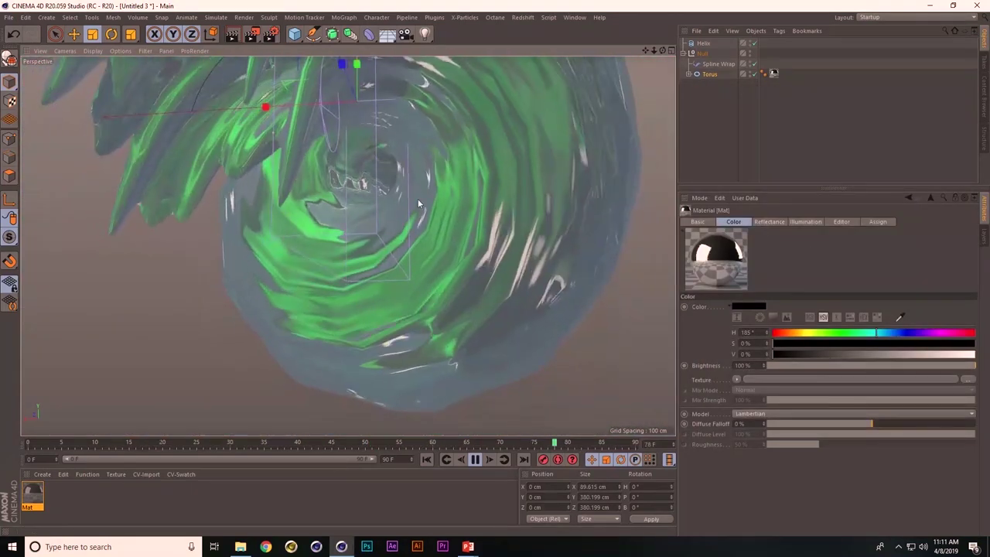
click(730, 116)
Add a Camera through Commander and view the scene through it
key(shift+c)
text(came)
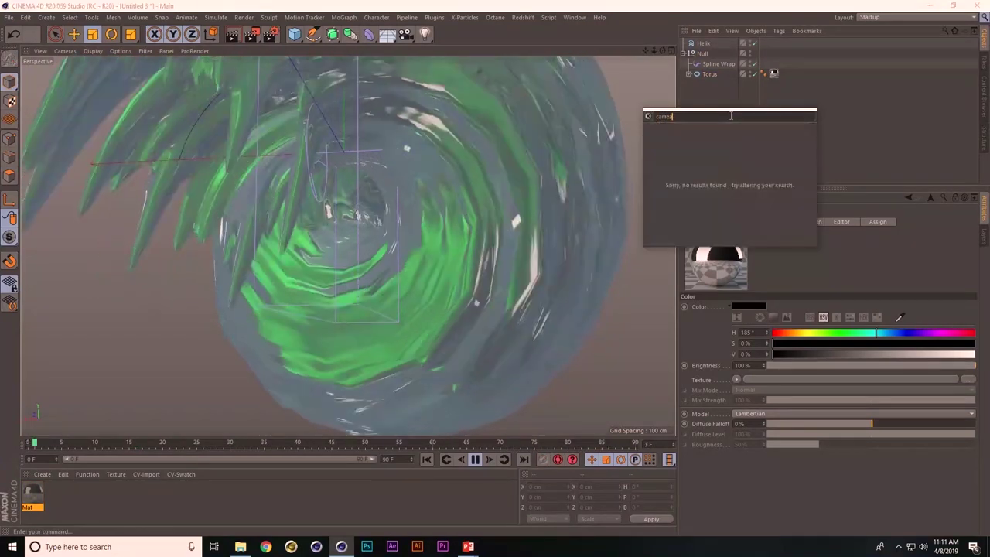
text(ra)
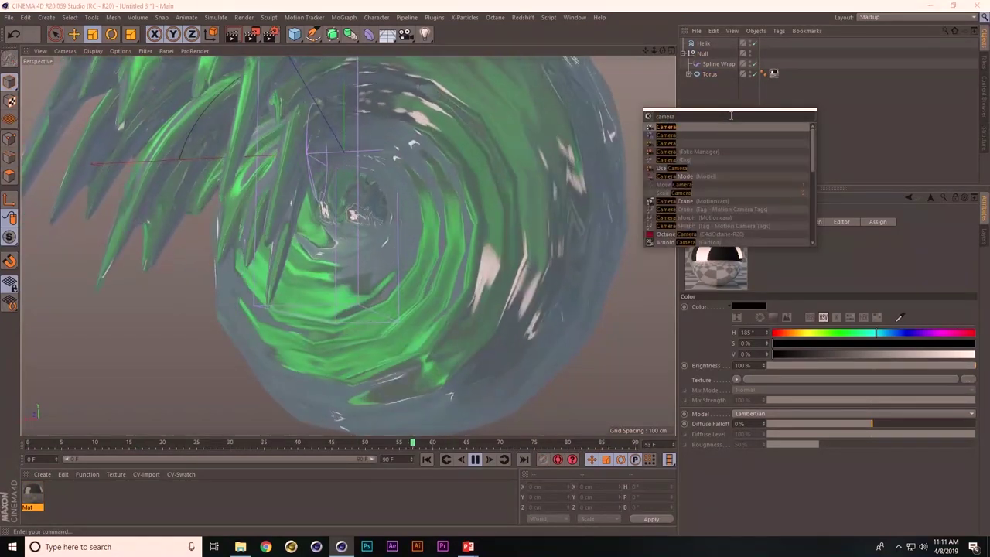
key(Return)
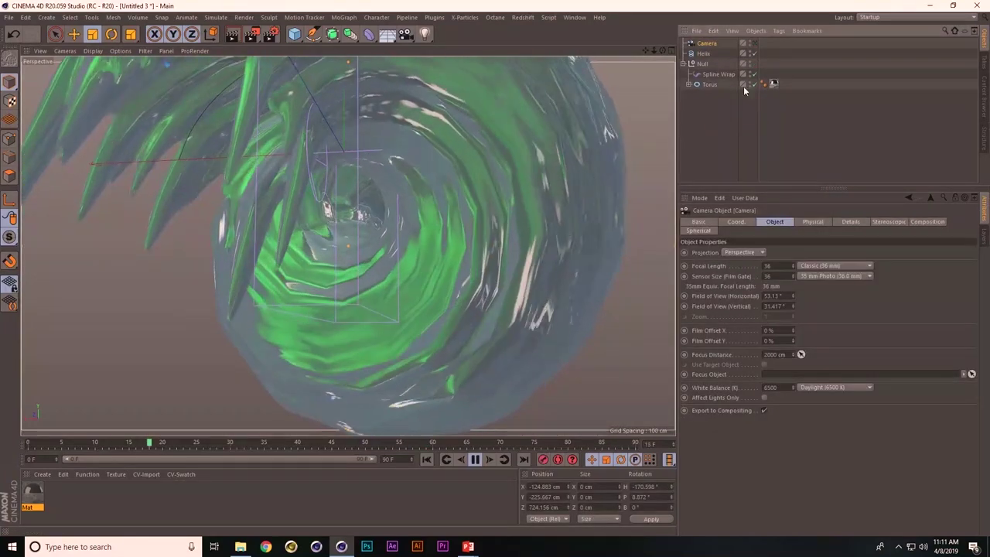
click(755, 43)
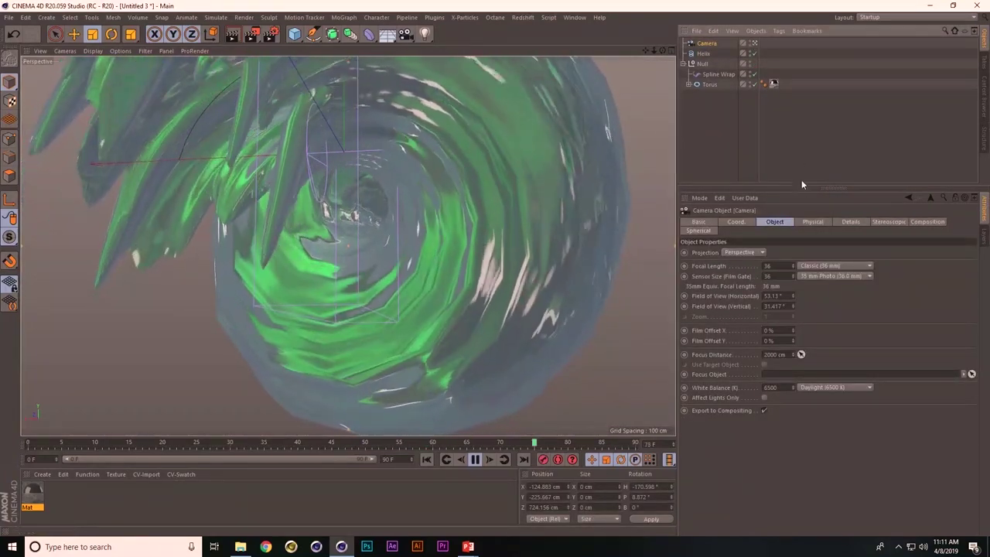
Set the camera's Physical F-Stop to 0.2
click(823, 221)
click(773, 261)
text(0.2)
key(Return)
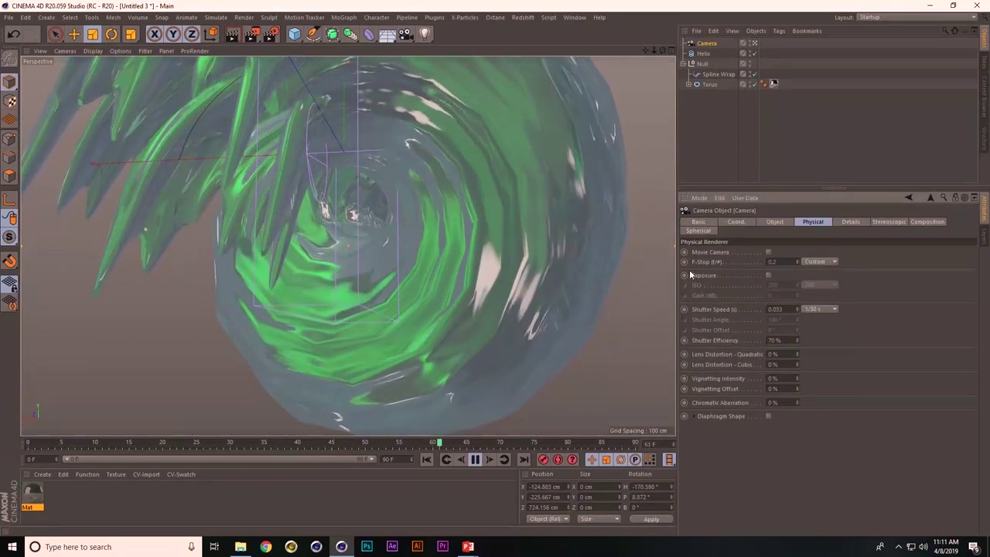
click(116, 51)
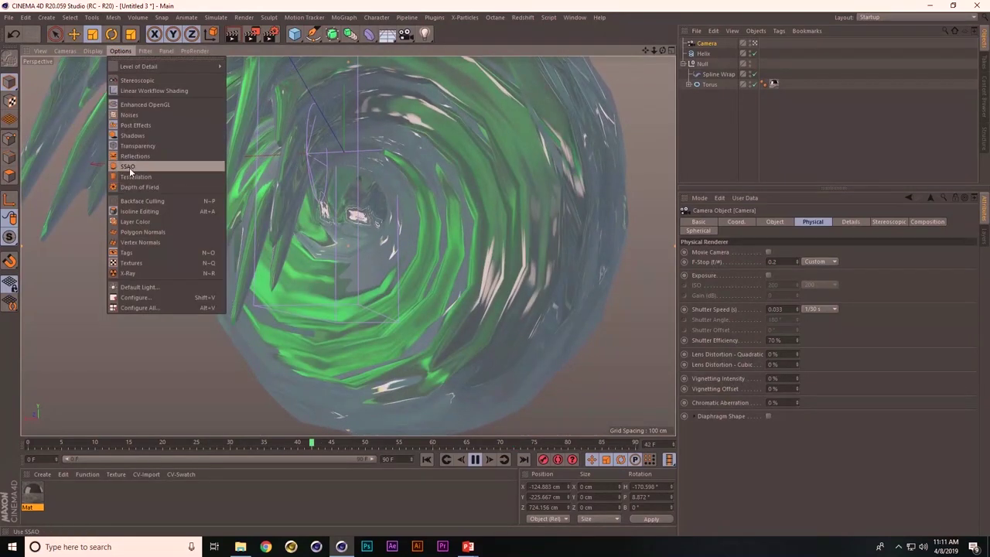
Enable SSAO, Tesselation and Depth of Field in the viewport display options
click(128, 166)
click(121, 51)
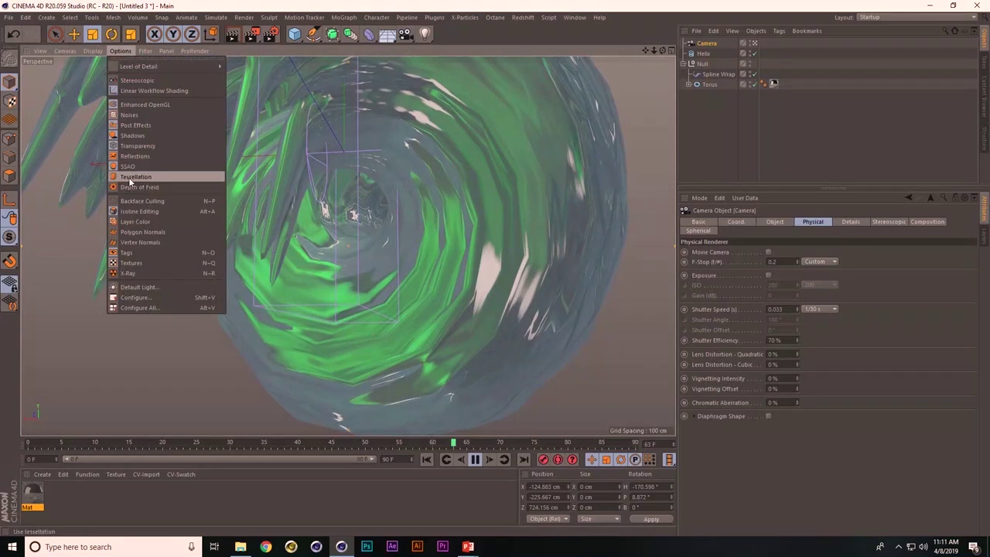
click(129, 177)
click(118, 52)
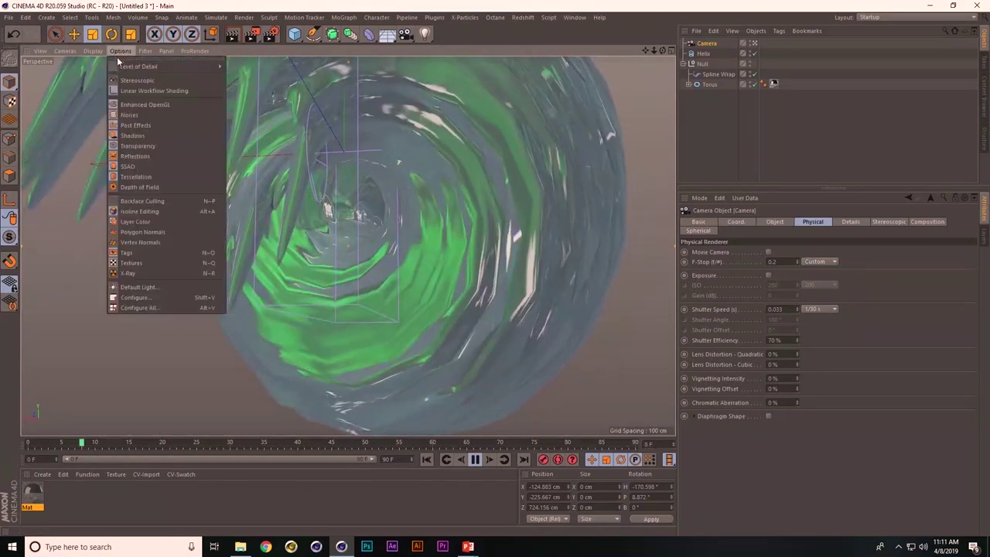
click(125, 188)
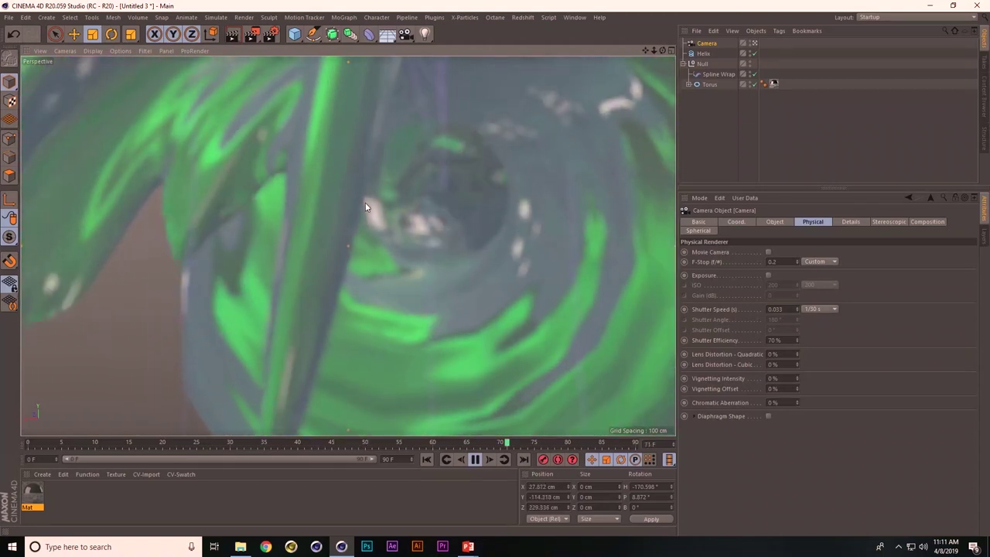
Check the Front and Top views, then return to the Perspective camera view
key(F4)
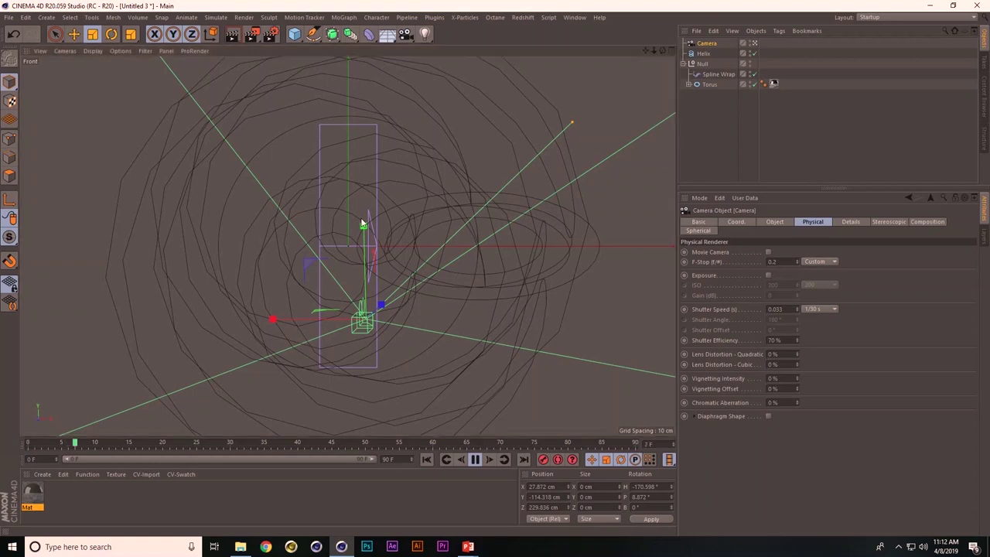
key(F2)
scroll(419, 227, down, 5)
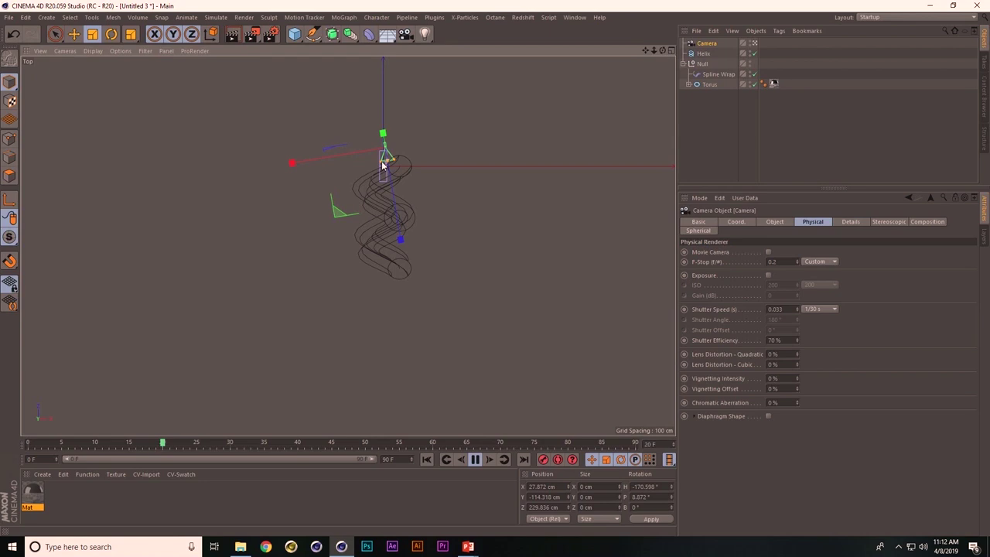
key(F1)
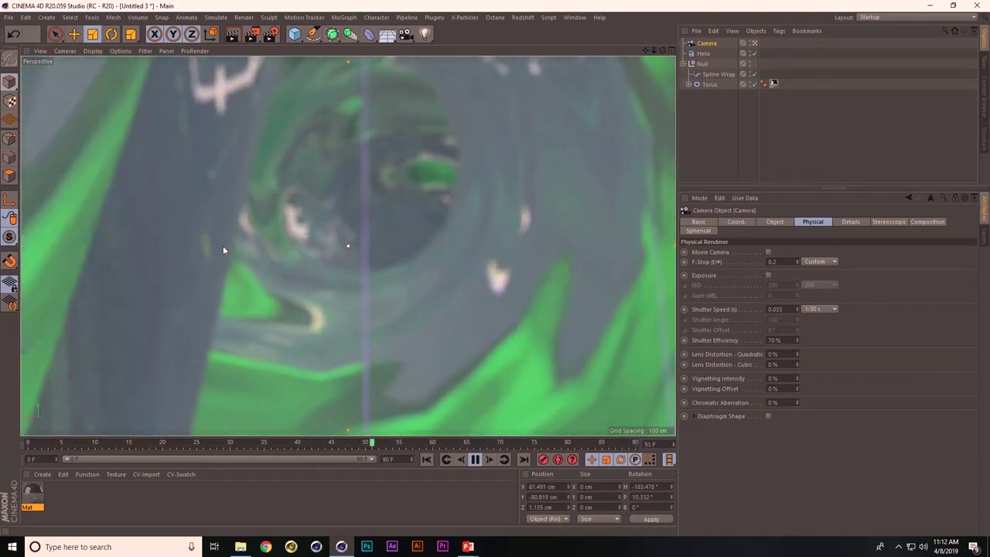
Set the viewport filter to None, then re-enable Generator objects
click(143, 51)
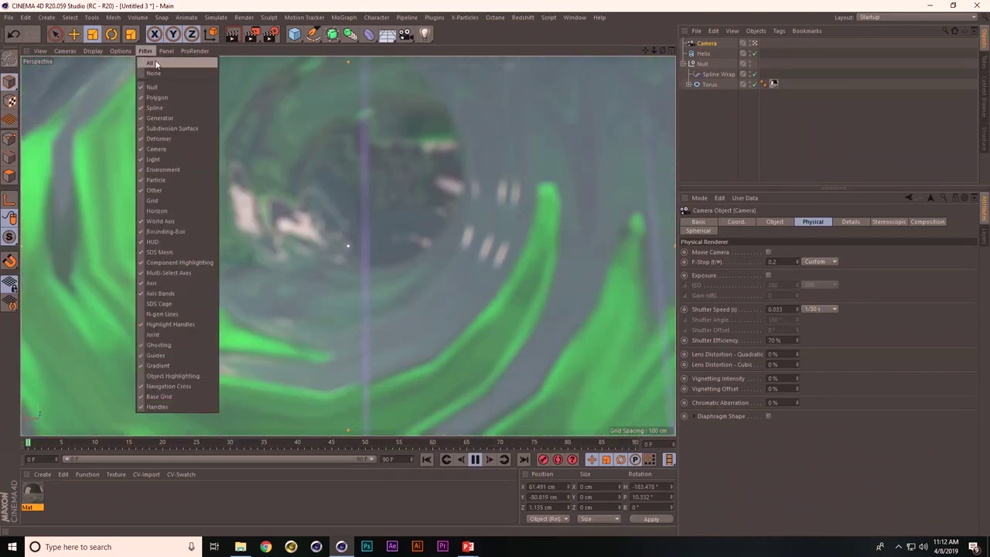
click(158, 72)
click(145, 52)
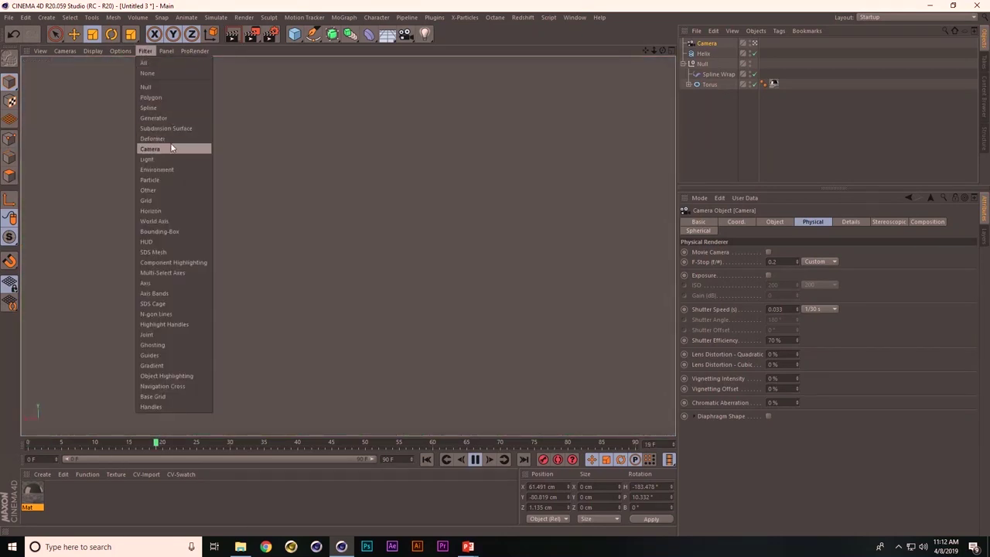
click(164, 118)
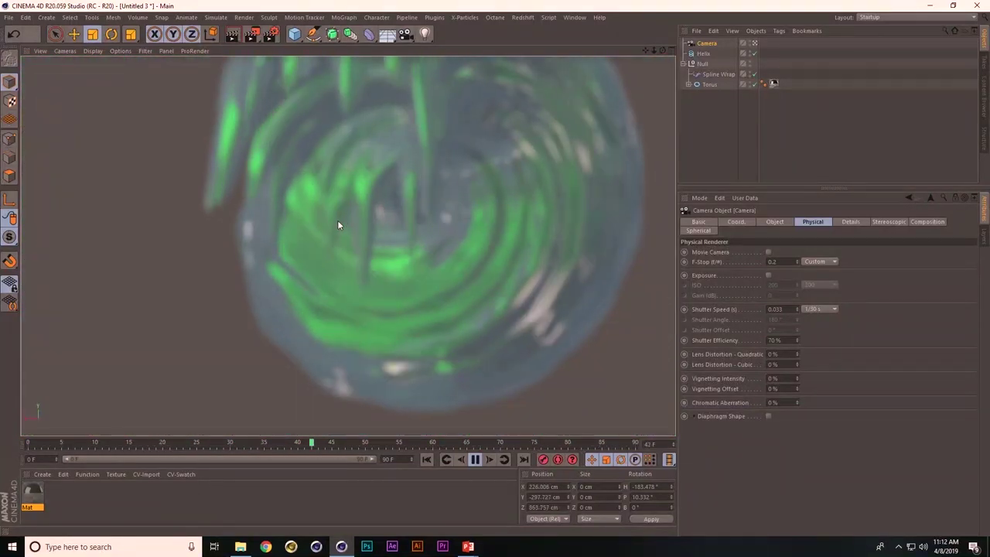
Look at the Editor Colors under Preferences > Scheme Colors, then close Preferences
key(ctrl+e)
scroll(368, 332, down, 1)
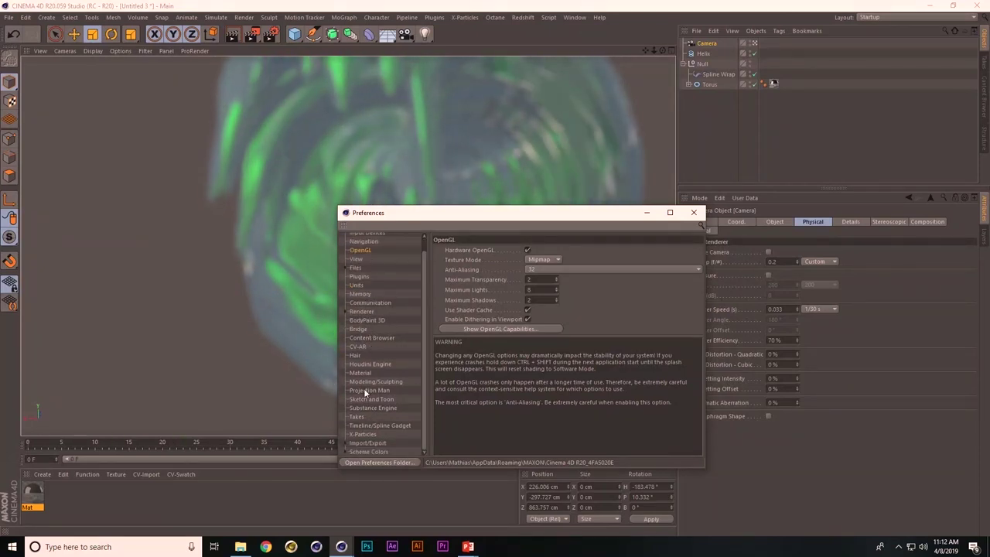
click(370, 452)
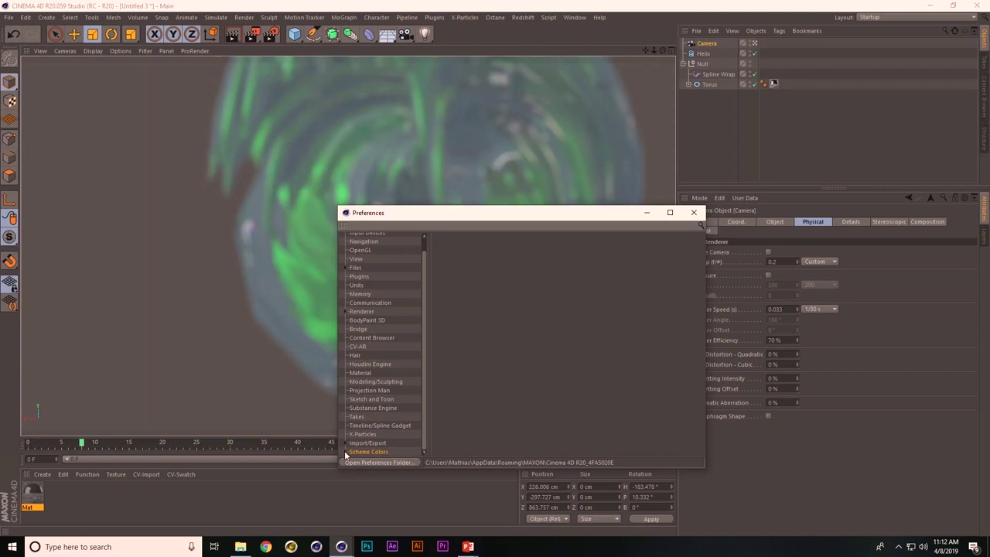
click(379, 435)
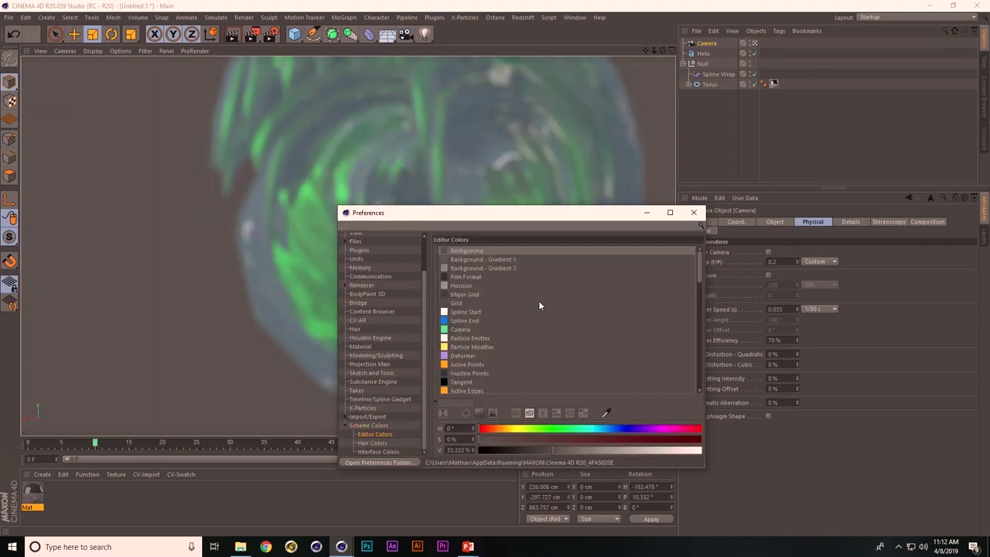
click(695, 213)
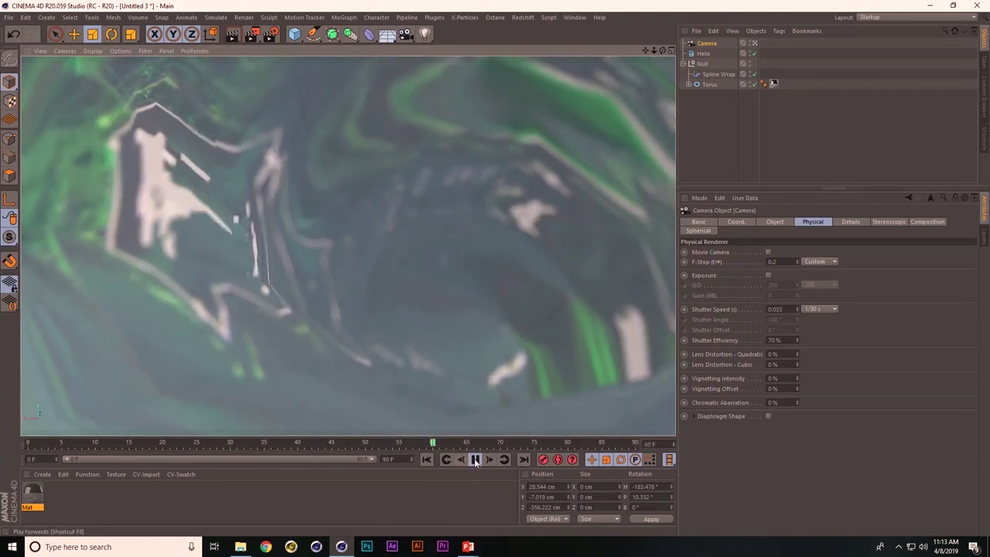
Stop playback, leave the camera view, and orbit around the torus
click(474, 458)
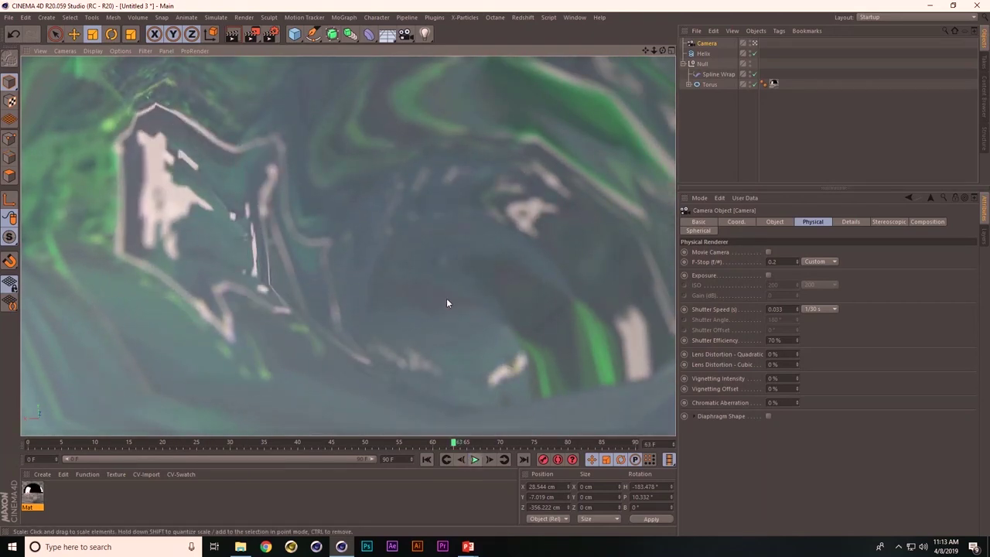
click(752, 43)
alt+drag(541, 192, 396, 345)
alt+drag(461, 225, 423, 252)
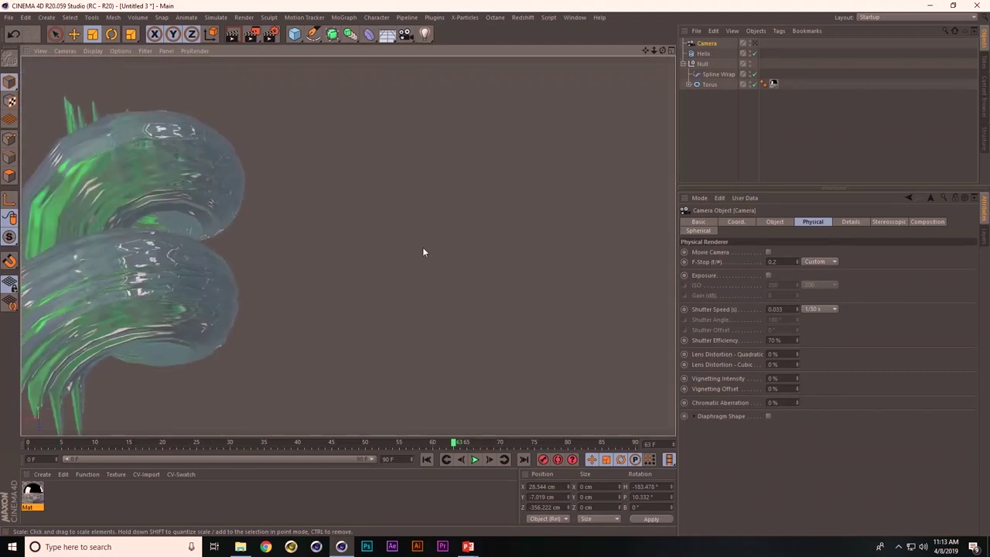
Add a second camera, Camera.1, reset its heading to 0° and set pitch to -90°
key(shift+c)
key(Escape)
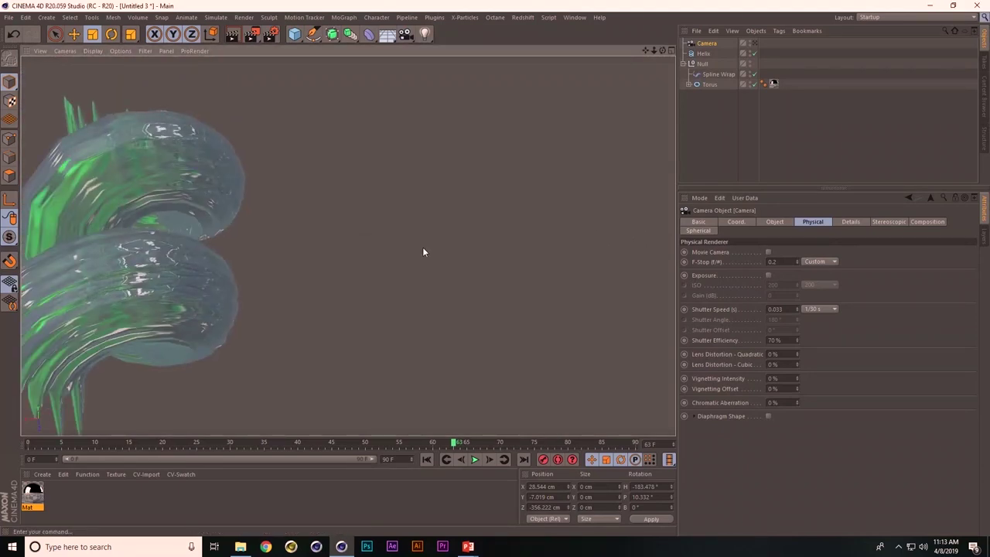
click(753, 44)
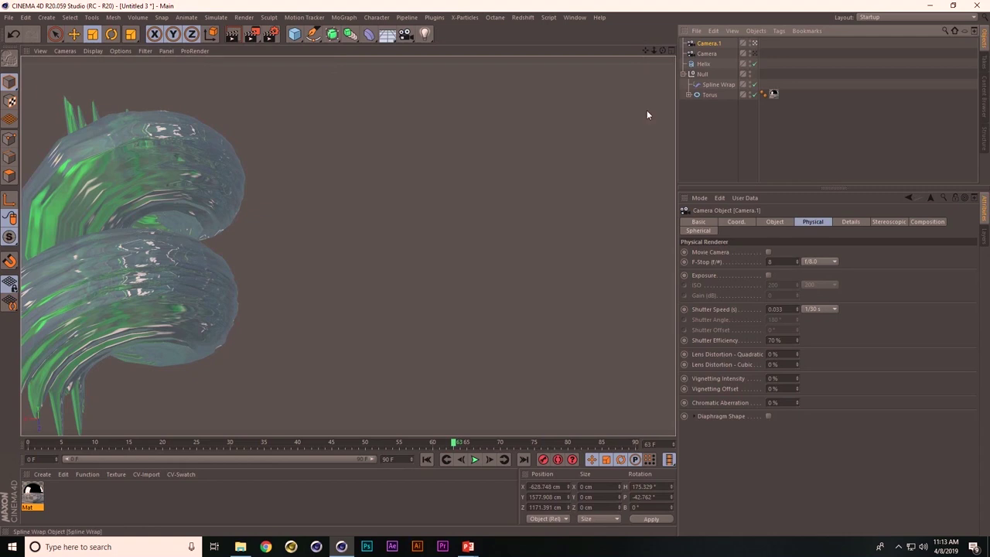
alt+middle_drag(648, 114, 466, 203)
click(738, 222)
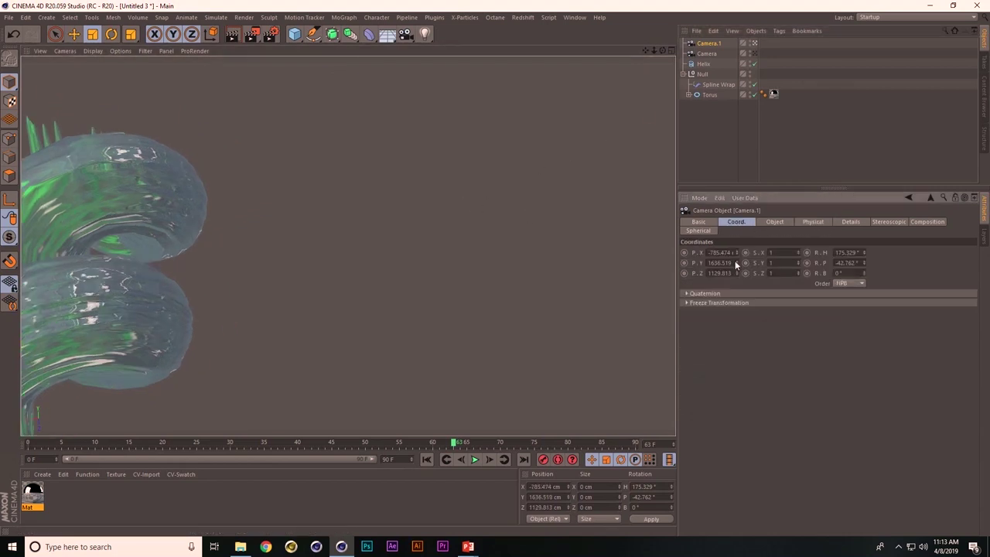
right_click(864, 253)
drag(859, 263, 837, 265)
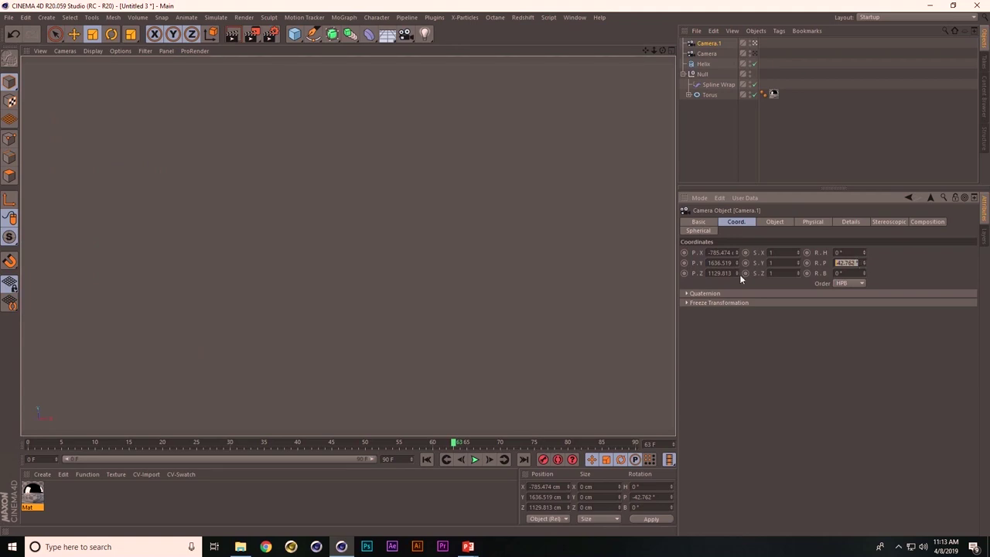
text(-90)
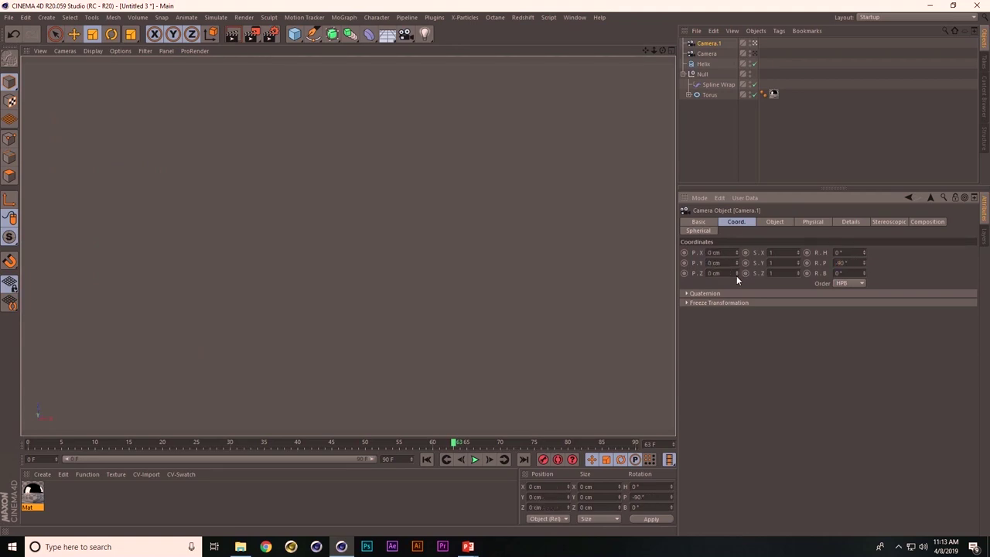
Pan and orbit the viewport to frame the torus
alt+middle_drag(466, 285, 368, 236)
key(shift+c)
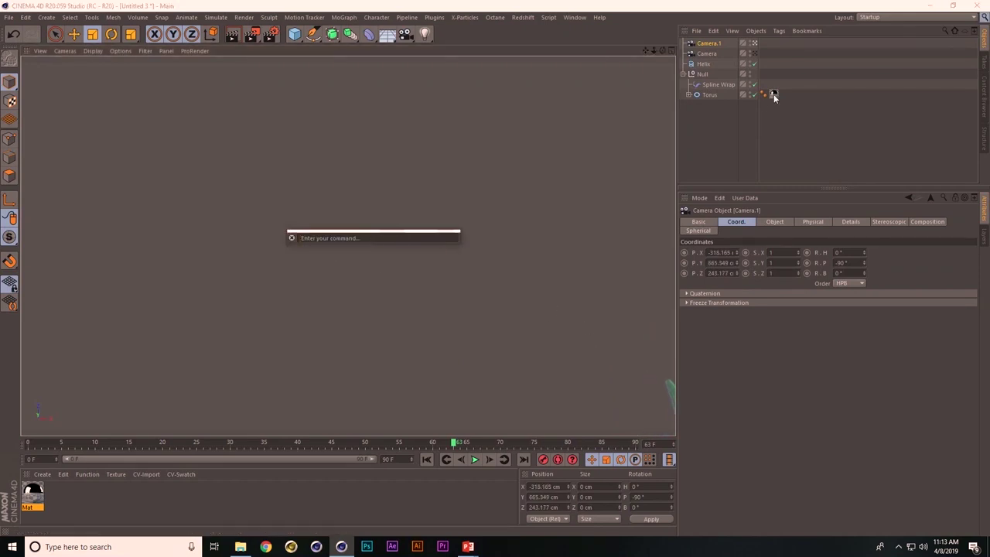
click(755, 43)
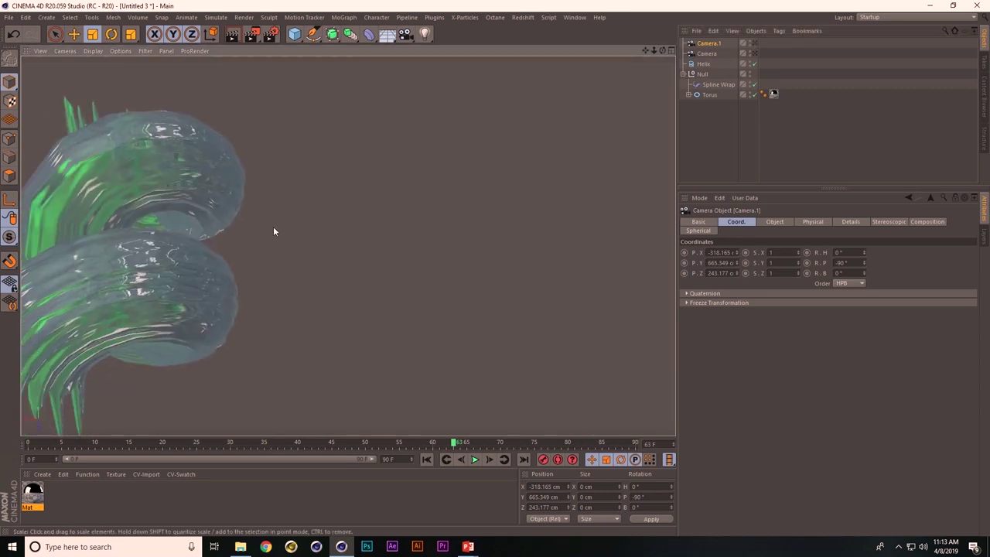
alt+drag(274, 230, 406, 214)
Add a Cloner and an n-Side spline, nesting the n-Side inside the Cloner
key(shift+c)
text(cloner)
key(Return)
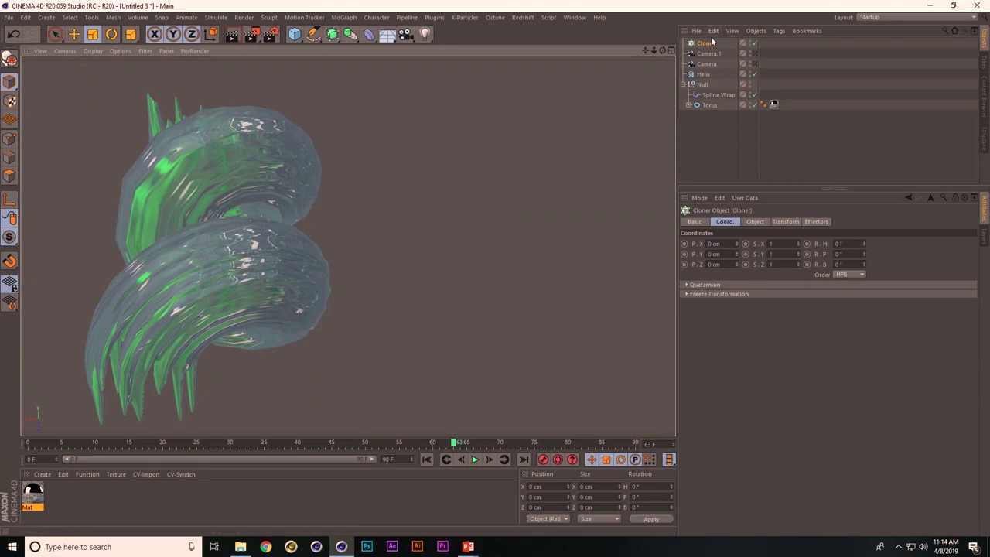
key(shift+c)
text(nside)
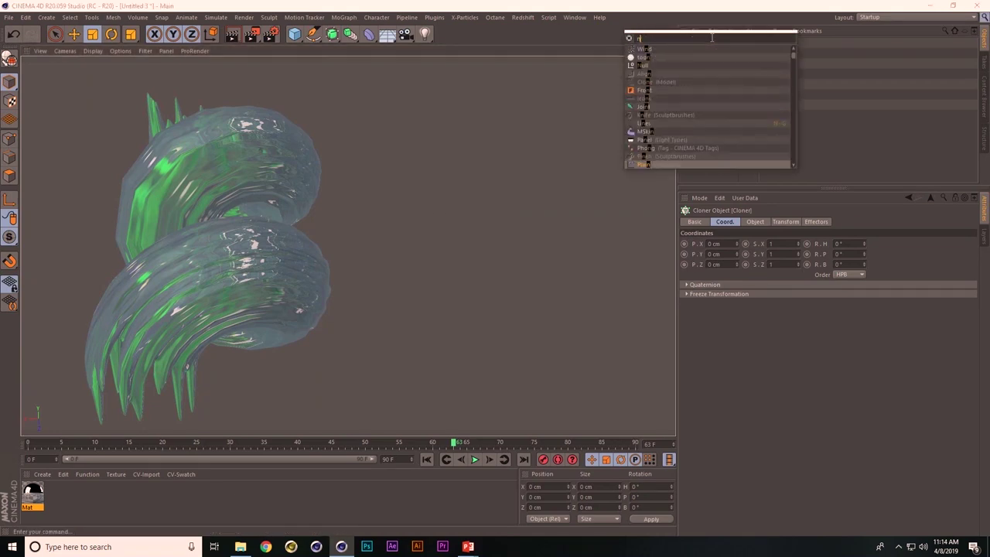
key(Return)
drag(707, 44, 708, 53)
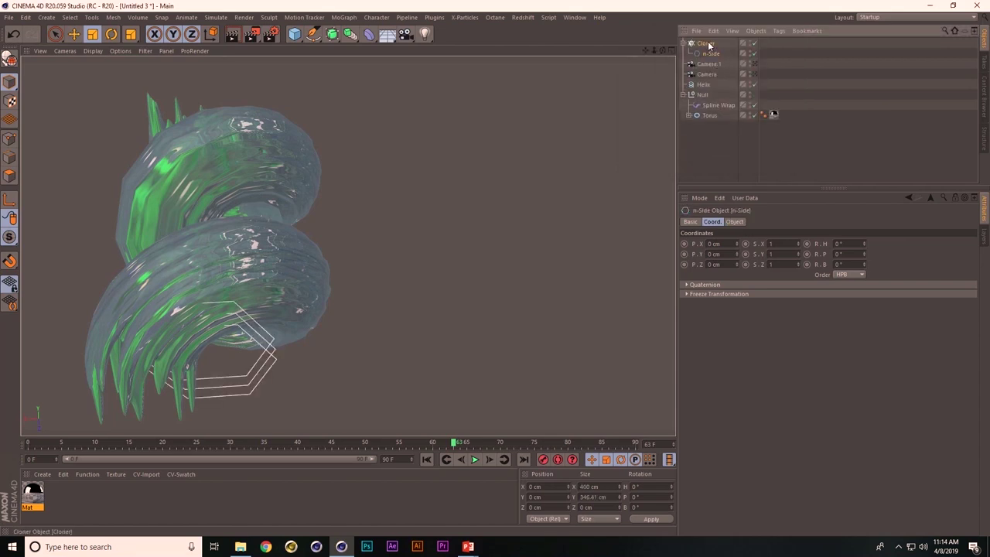
key(e)
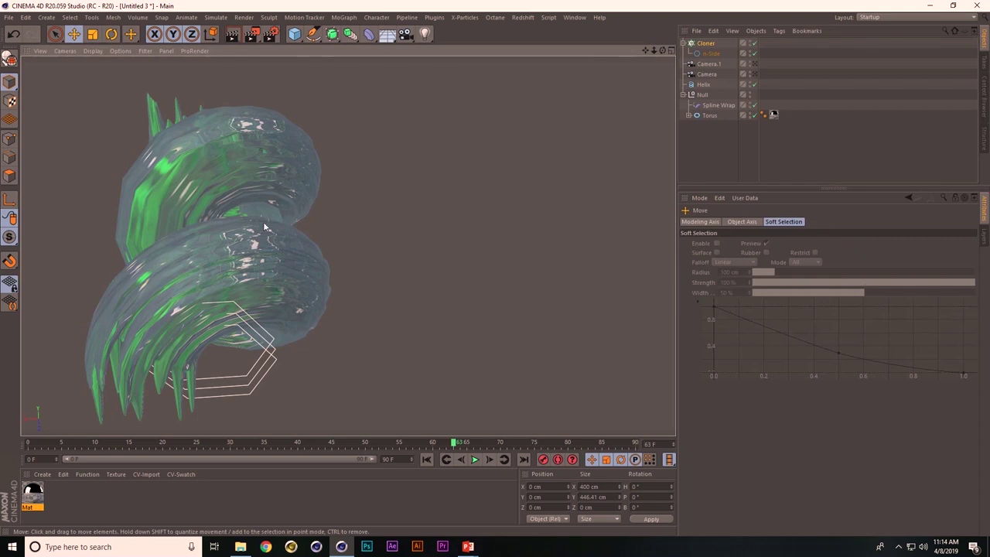
Show all element types in the viewport and set the Cloner's Mode to Honeycomb Array
click(151, 50)
click(152, 63)
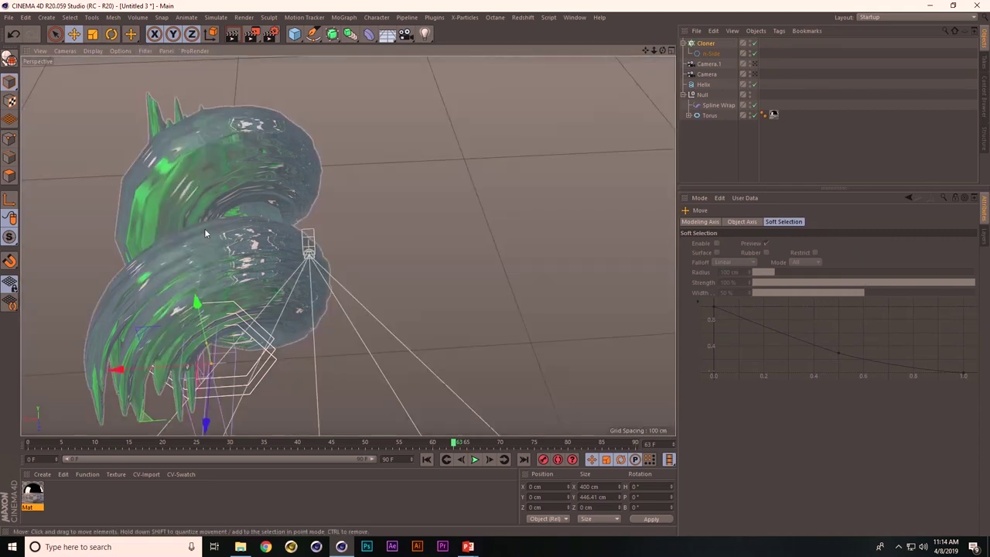
drag(148, 365, 437, 348)
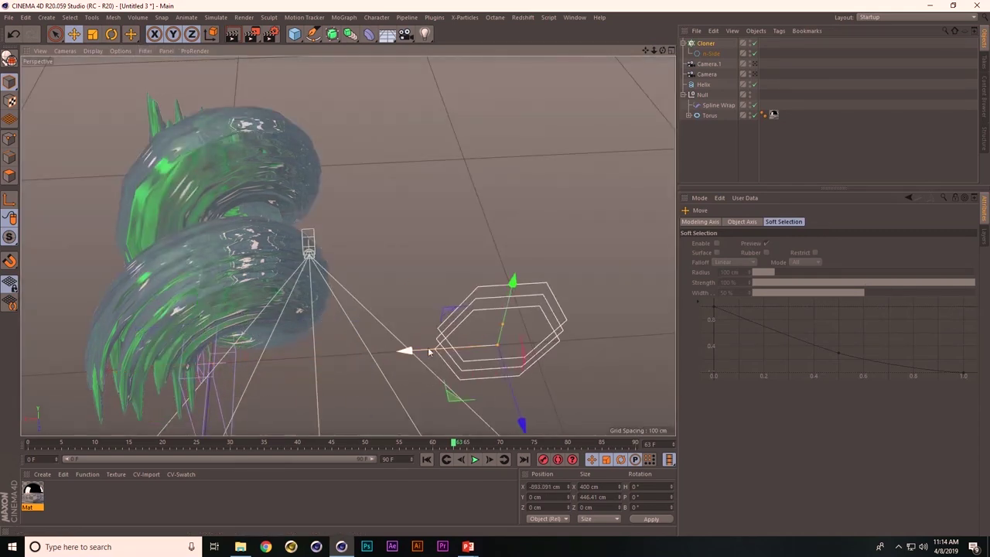
click(708, 43)
click(756, 222)
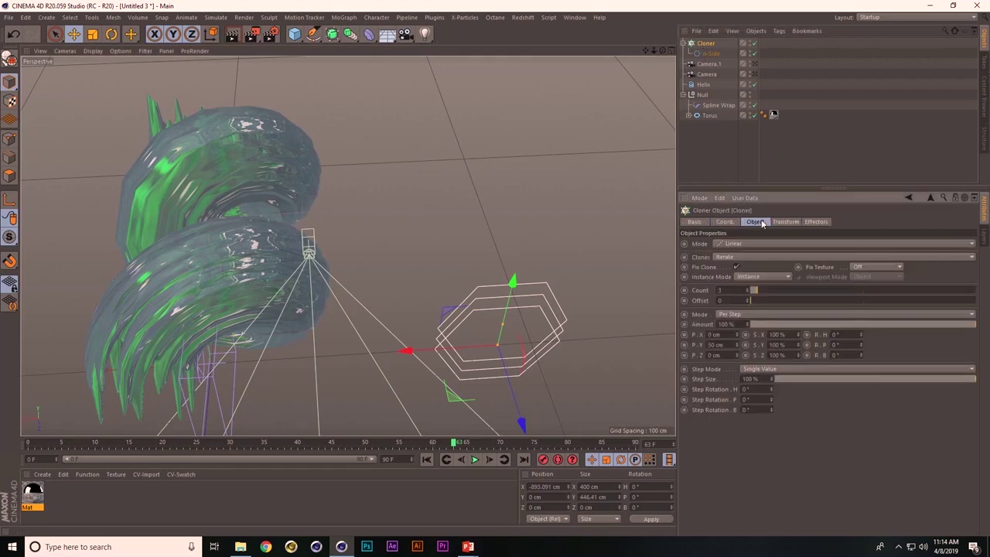
click(737, 245)
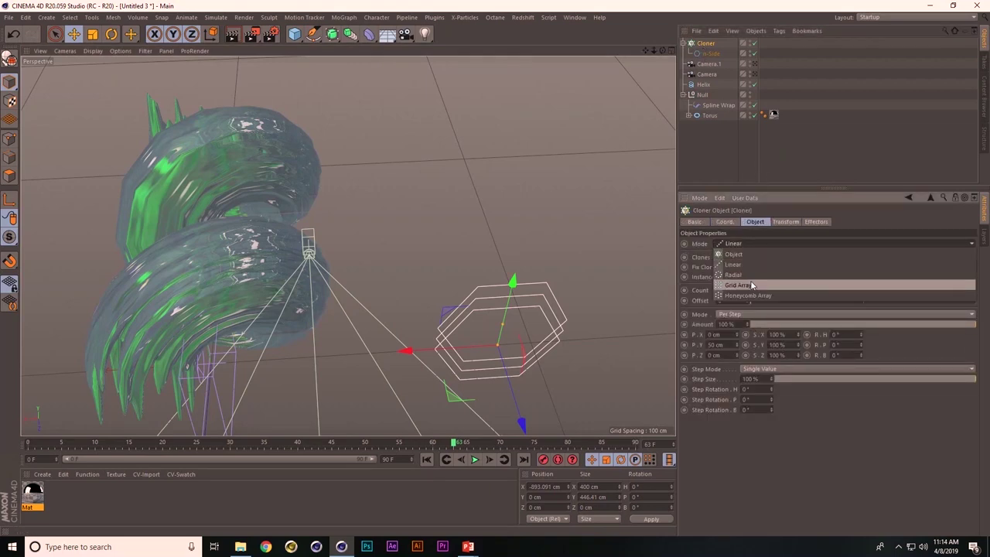
click(749, 291)
alt+drag(567, 195, 519, 168)
alt+drag(360, 200, 433, 185)
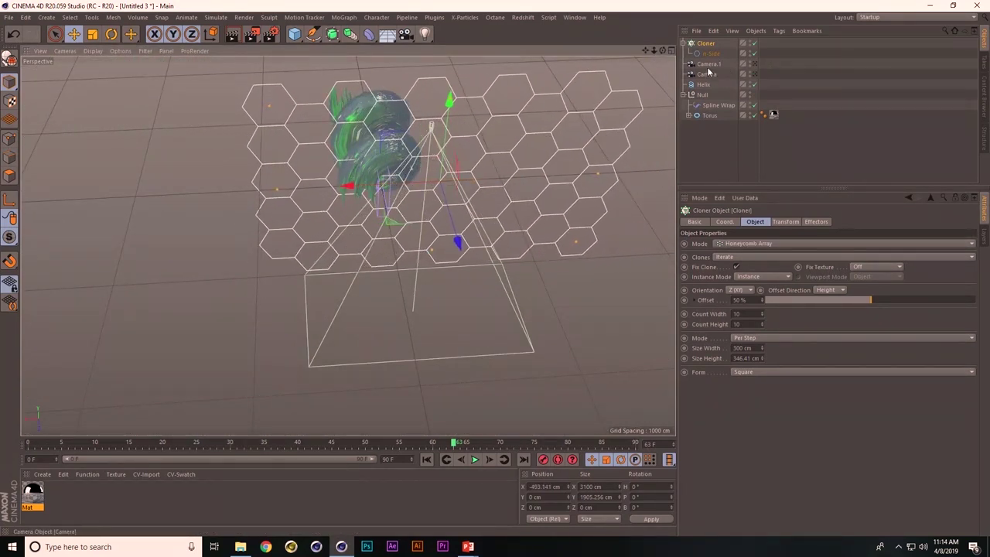
Rename Camera.1 to 'Camera.mograph', parent the Cloner to it, and zero its position and pitch
double_click(715, 64)
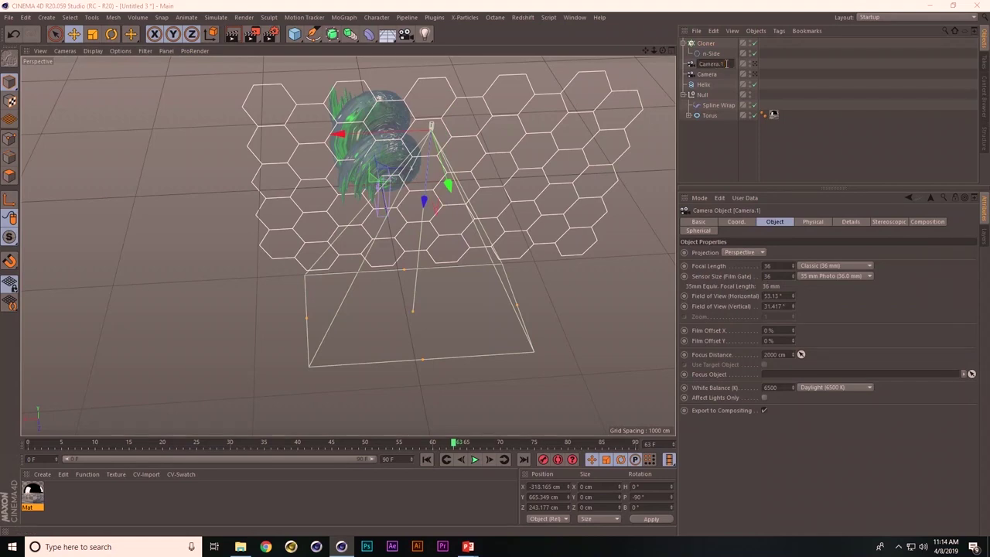
text(Camera.mograph)
key(Return)
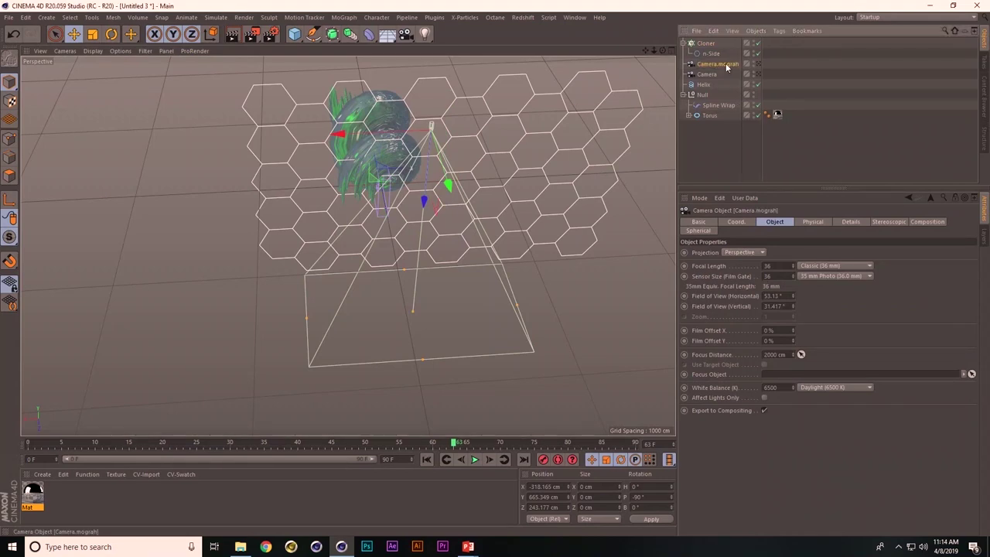
drag(717, 64, 716, 62)
click(725, 222)
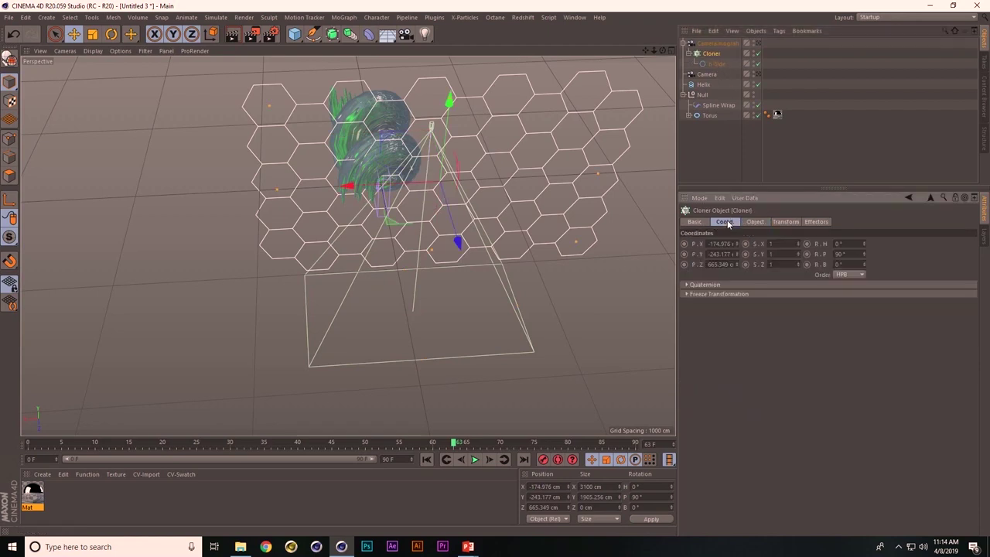
right_click(737, 243)
right_click(737, 253)
right_click(737, 265)
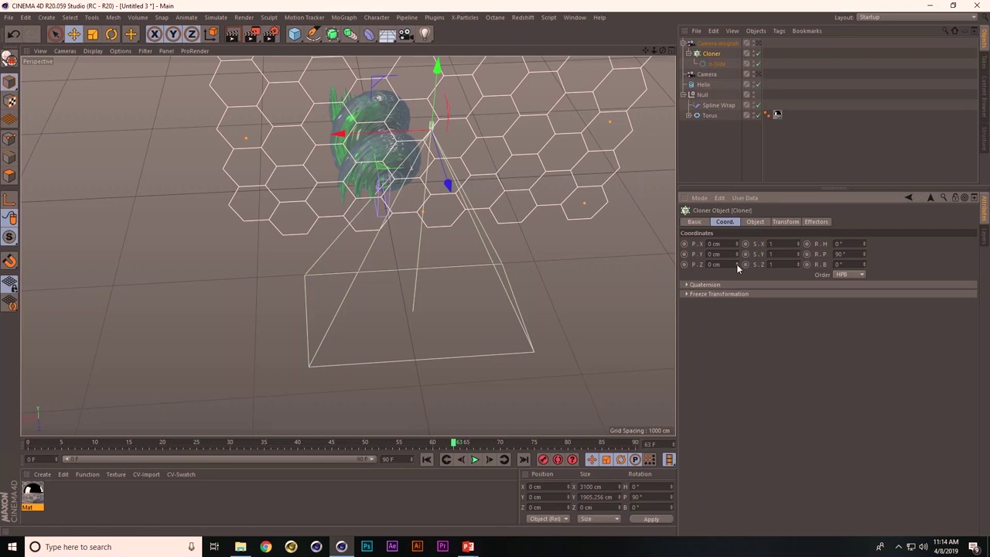
right_click(865, 255)
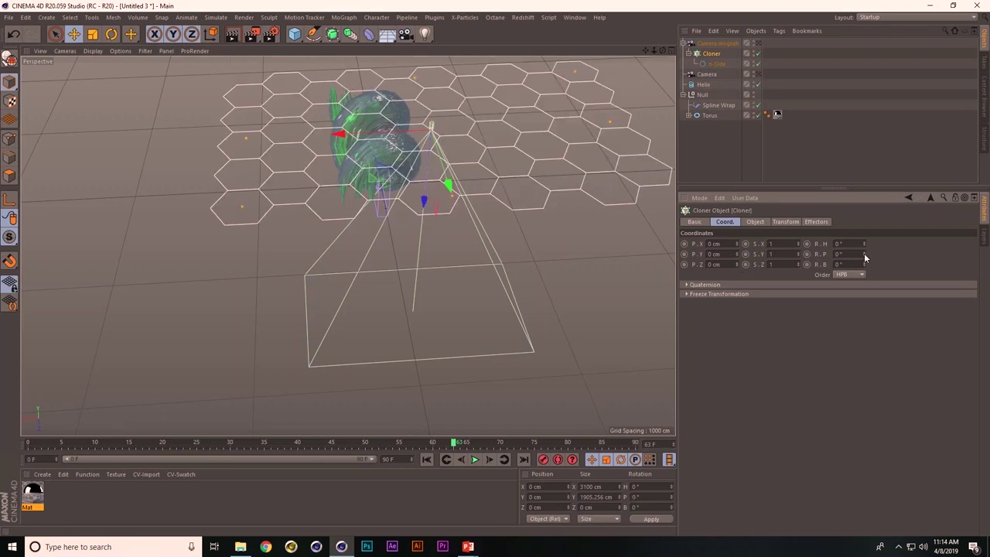
drag(737, 254, 733, 301)
key(ctrl+z)
View through Camera.mograph, shift the camera along X, and test Cloner offsets
click(758, 43)
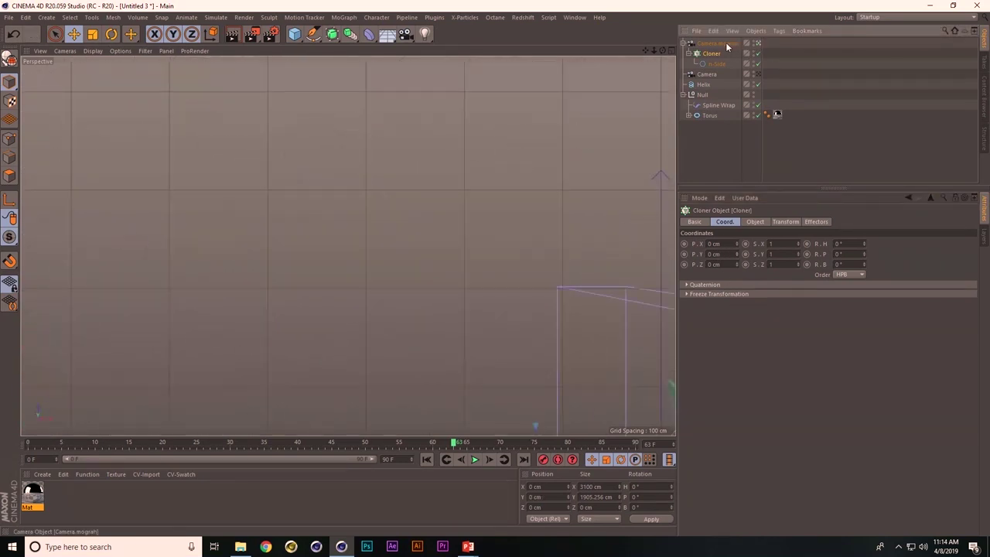
click(726, 44)
drag(737, 251, 743, 442)
click(711, 54)
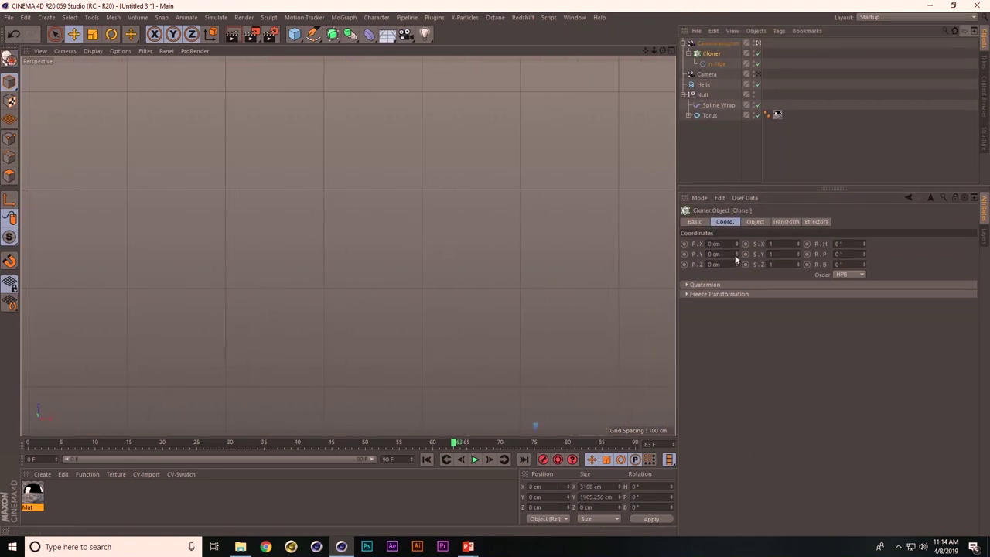
drag(736, 255, 718, 398)
key(ctrl+z)
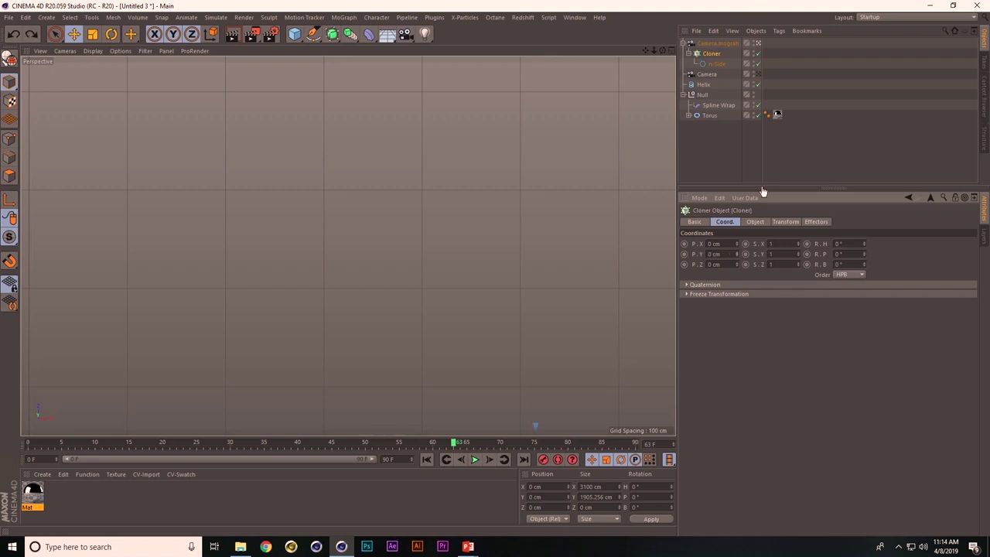
drag(735, 264, 731, 376)
key(ctrl+z)
Push the honeycomb forward and scale it to about 830.8 × 510.6 cm to fill the view
drag(473, 193, 463, 311)
key(t)
drag(573, 261, 296, 286)
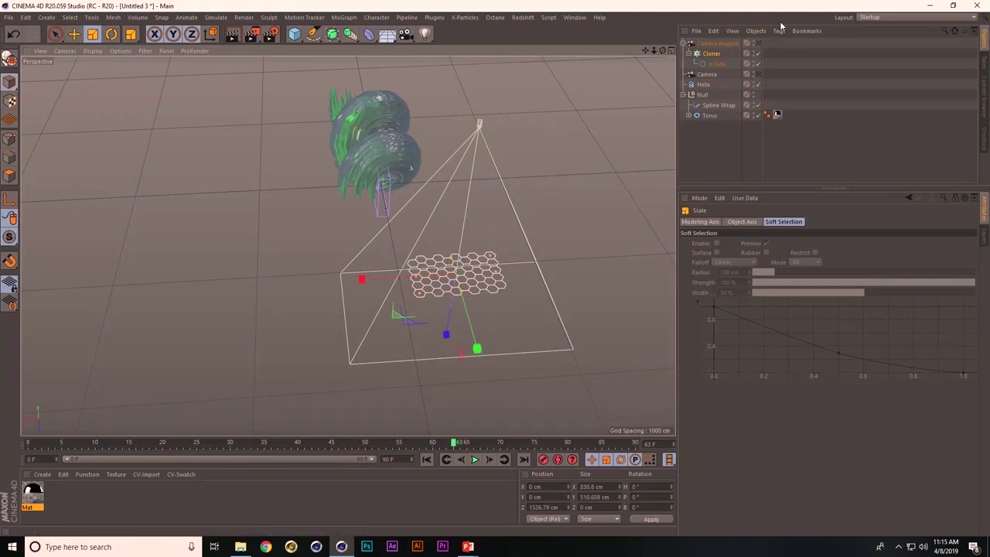
key(o)
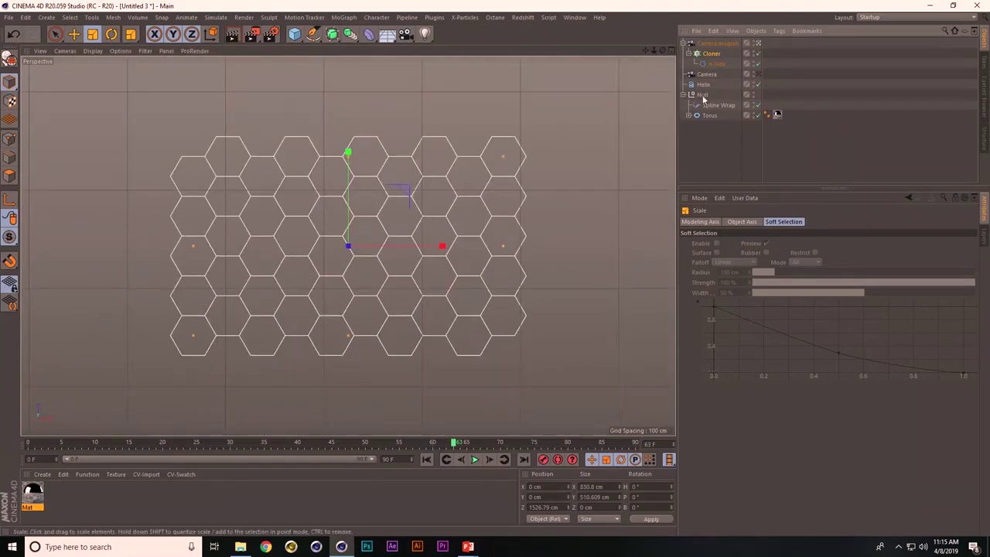
With the Cloner selected, add a Plain effector and parent it to the camera
click(708, 55)
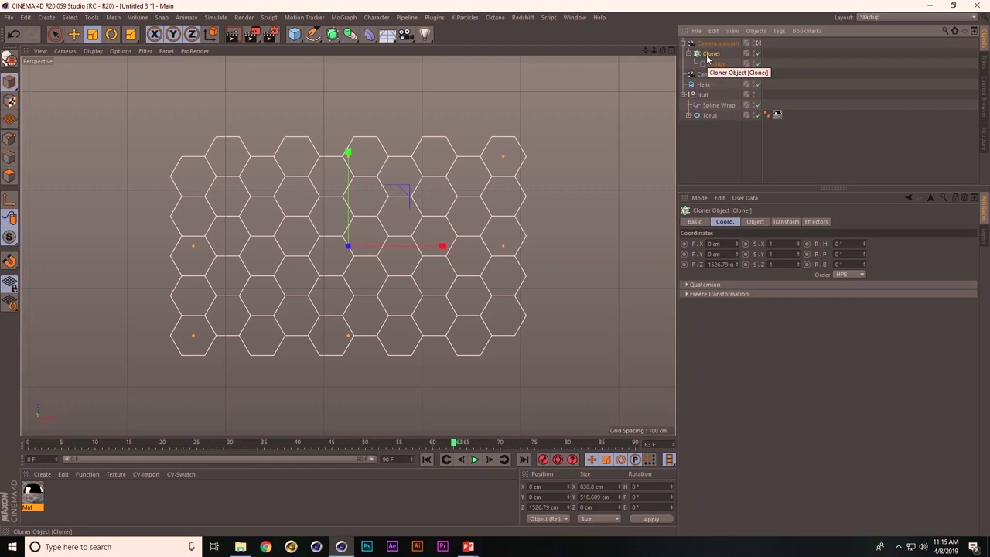
key(shift+c)
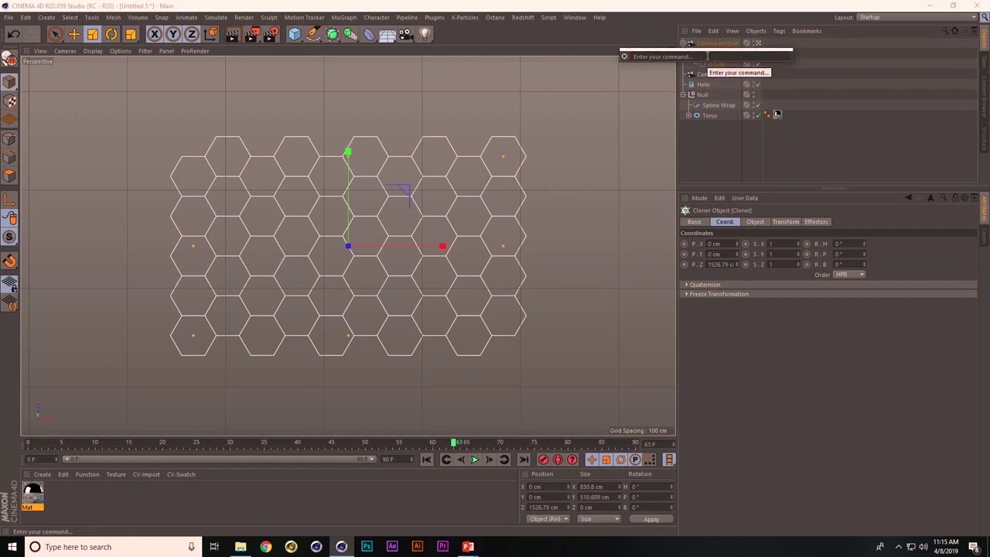
text(plain)
key(Return)
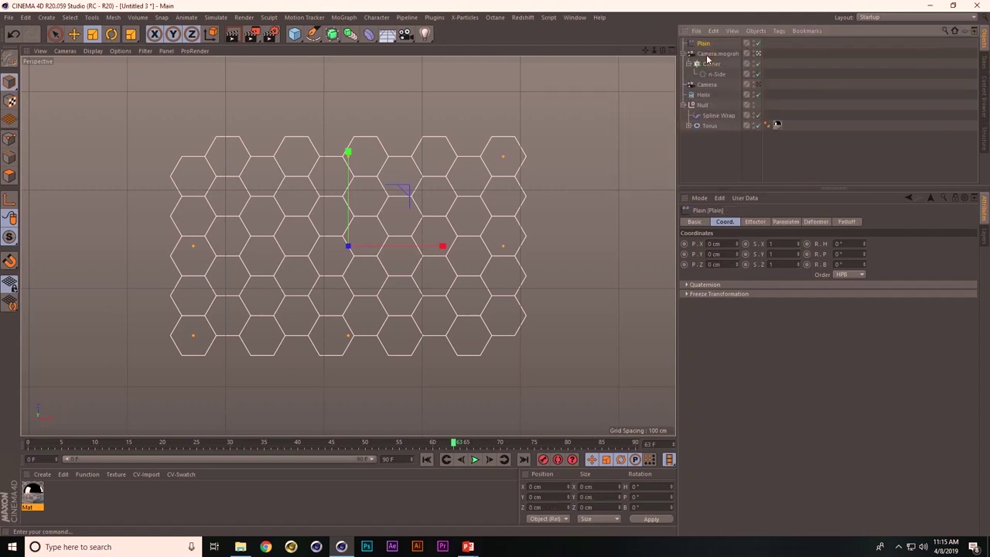
mouse_move(693, 45)
mouse_down()
mouse_move(700, 64)
mouse_move(707, 55)
mouse_up()
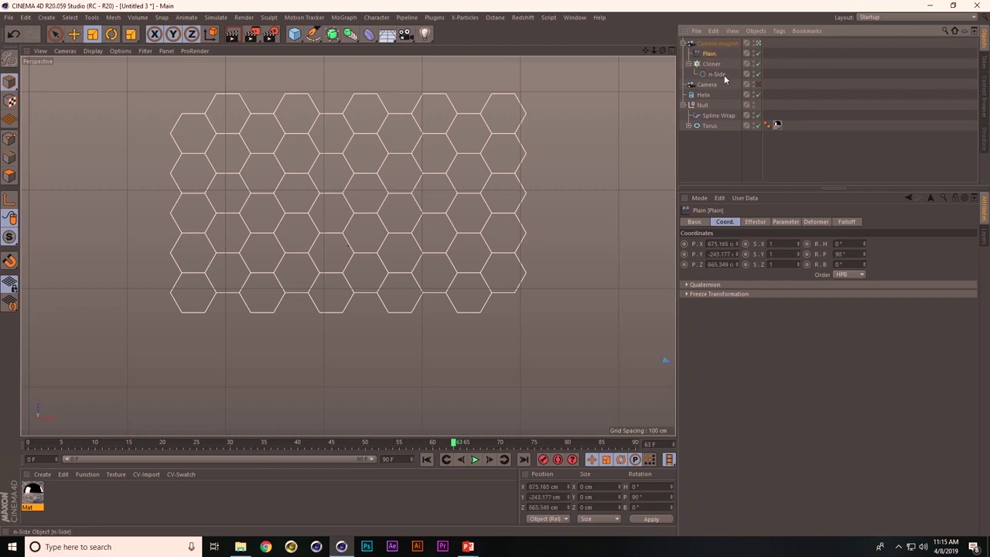
Set the Plain effector to Scale with Uniform Scale, no Position, and Absolute transform mode
click(780, 221)
click(724, 263)
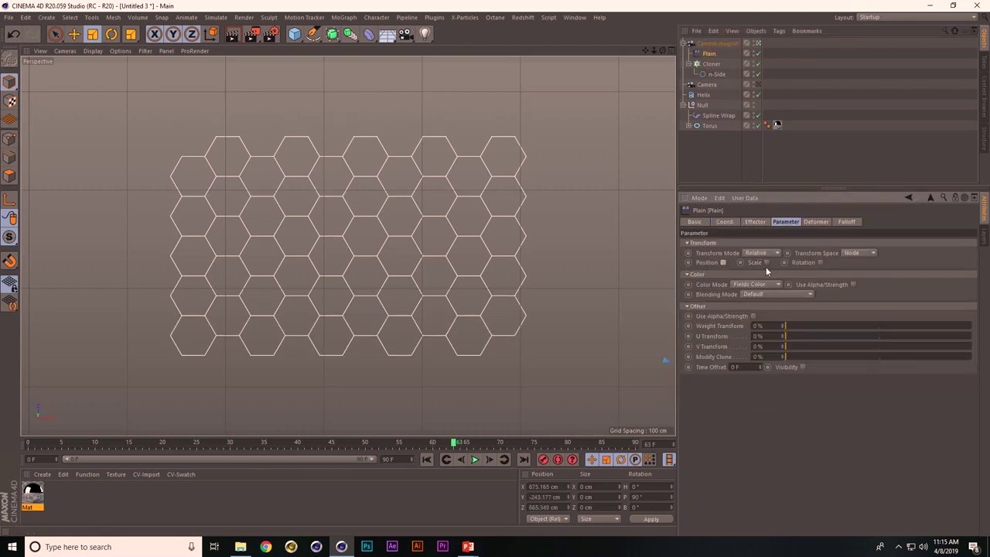
click(765, 262)
click(791, 303)
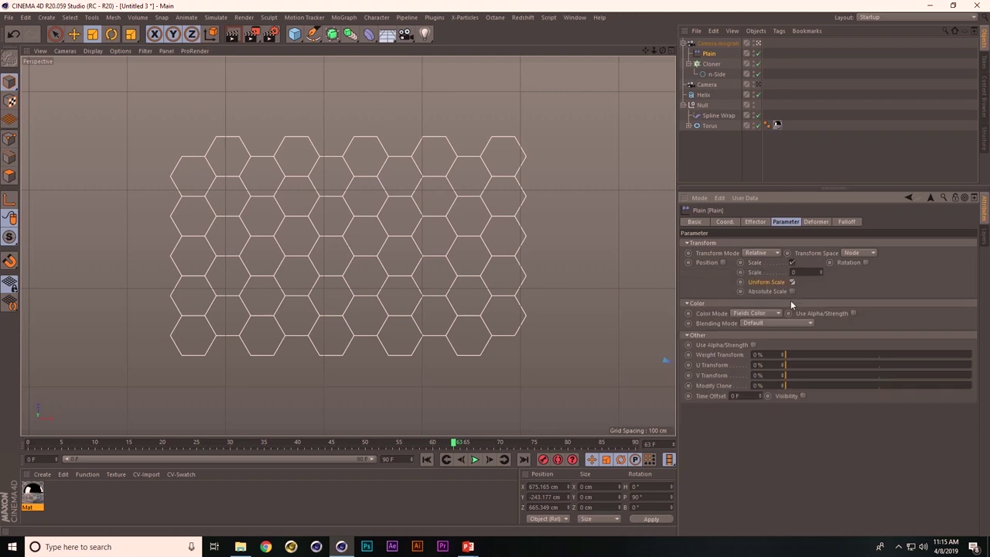
click(761, 253)
click(772, 272)
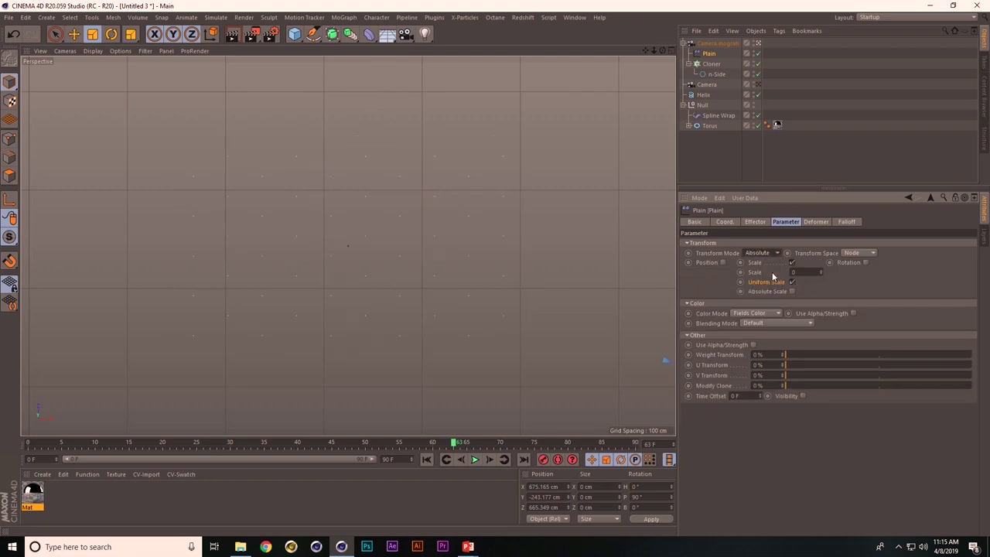
click(710, 54)
click(847, 222)
Add a Disc object to the scene through Commander
key(shift+c)
text(disc)
key(Return)
Parent the Disc to the camera and reset its X and Y position to zero
drag(703, 44, 714, 54)
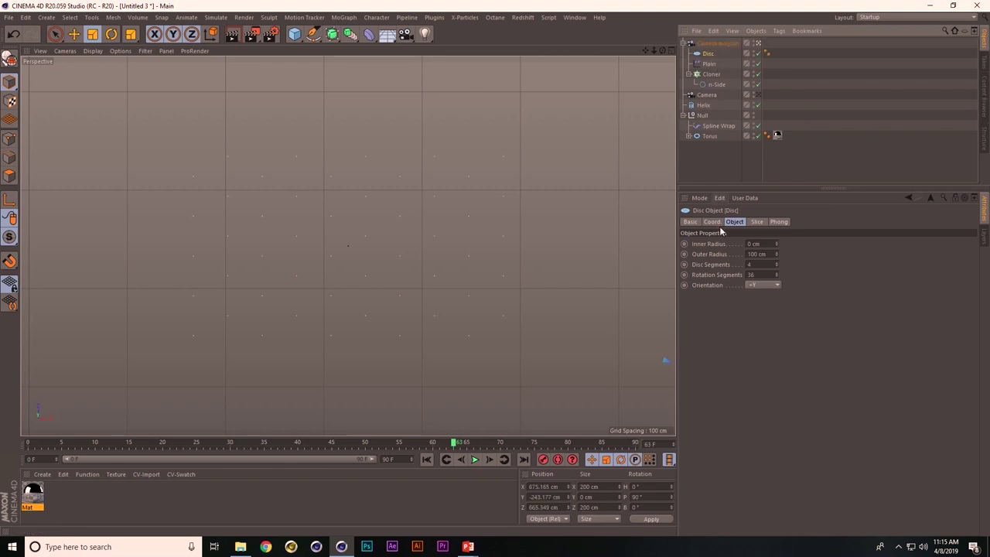
click(712, 222)
right_click(736, 244)
right_click(736, 254)
right_click(737, 265)
key(ctrl+z)
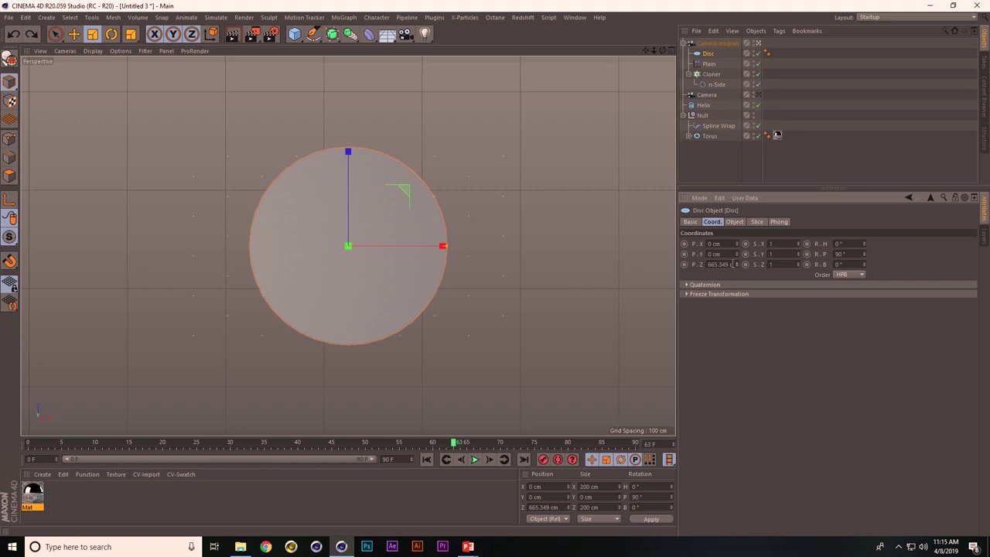
click(712, 75)
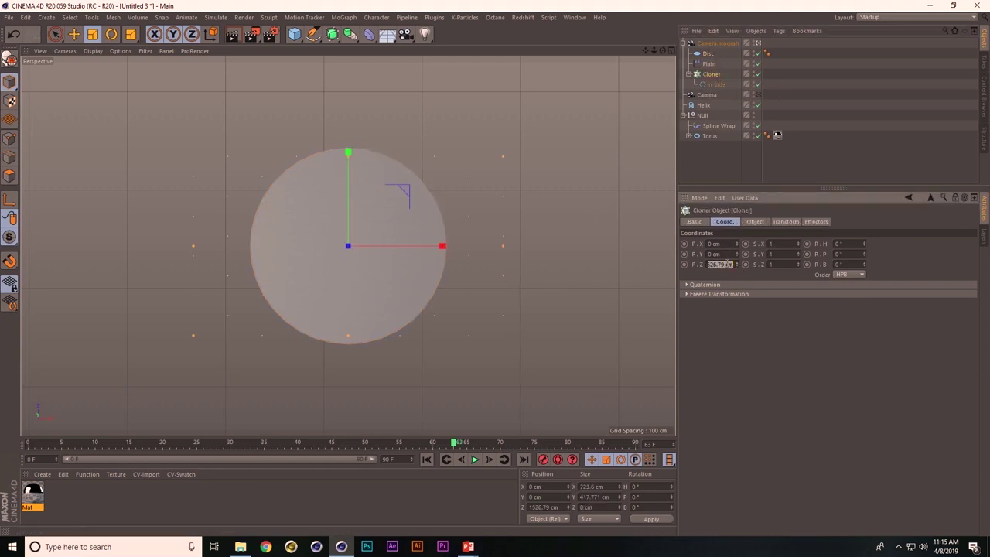
click(708, 54)
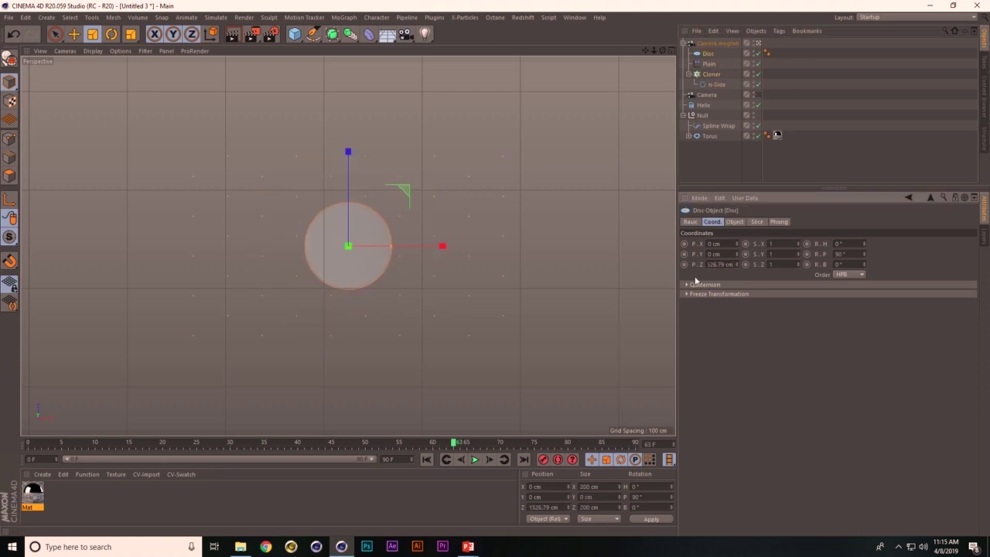
Add a Circle spline and give the Disc an Align to Spline tag
key(shift+c)
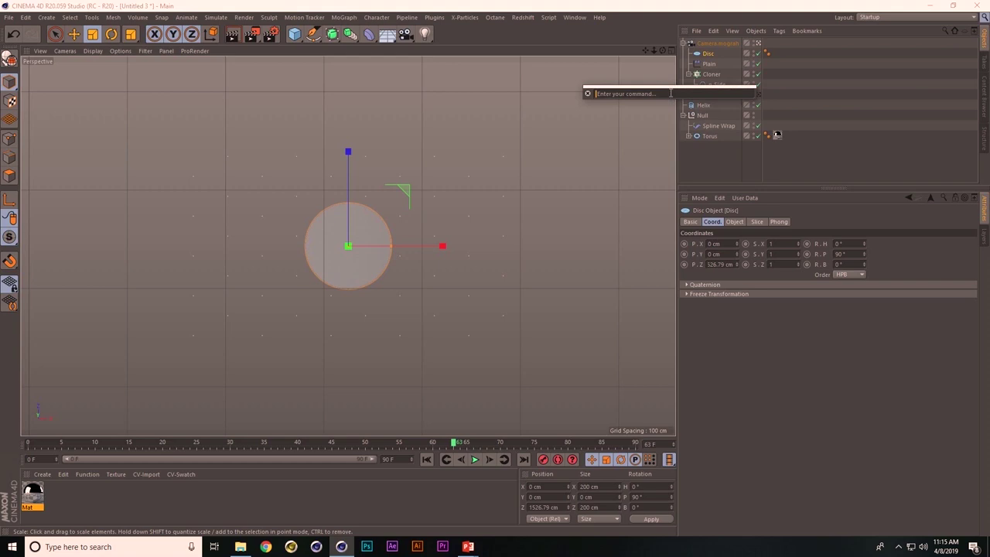
text(circle)
key(Return)
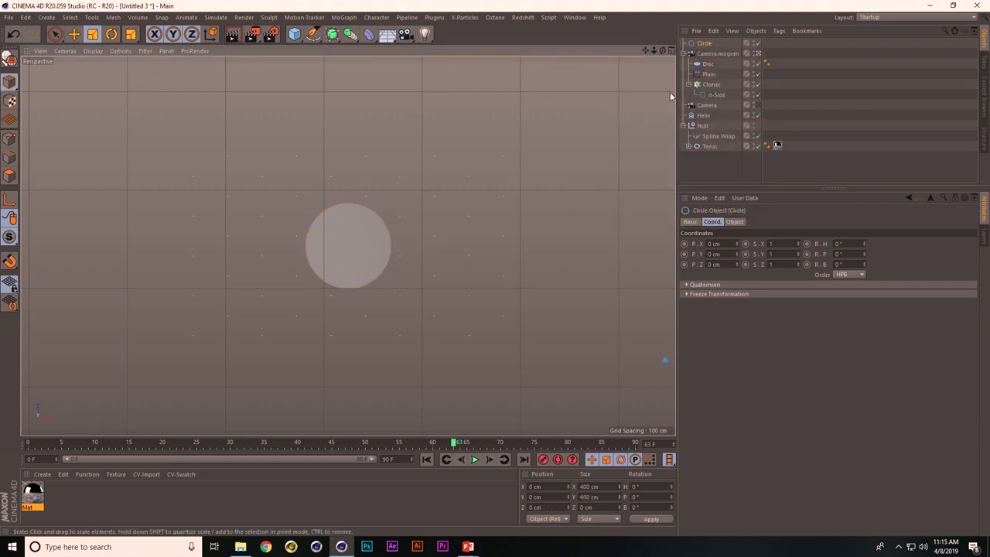
click(710, 67)
key(shift+c)
text(align to)
click(706, 76)
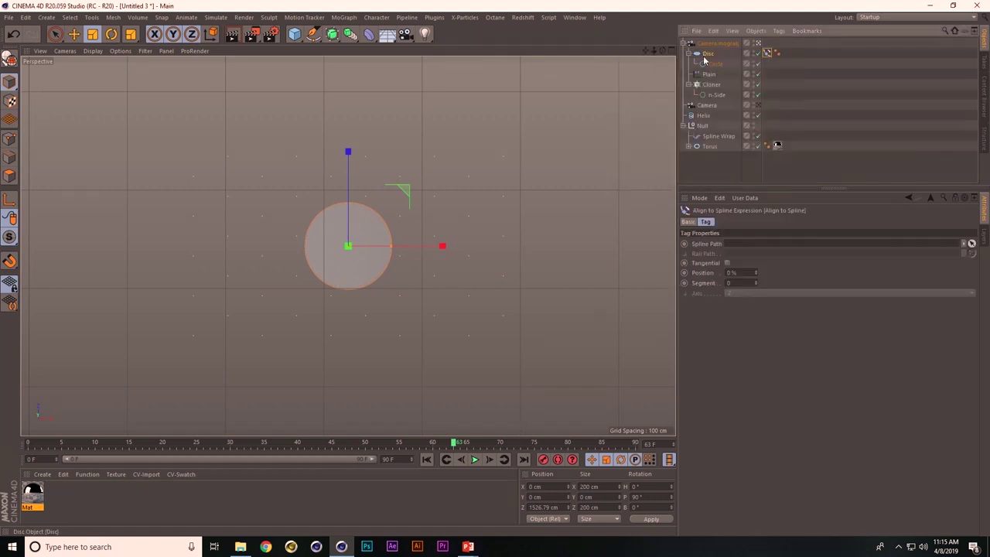
Set the Circle as the tag's Spline Path, nest it under the Disc, and reset its X position
drag(713, 68, 709, 54)
click(767, 63)
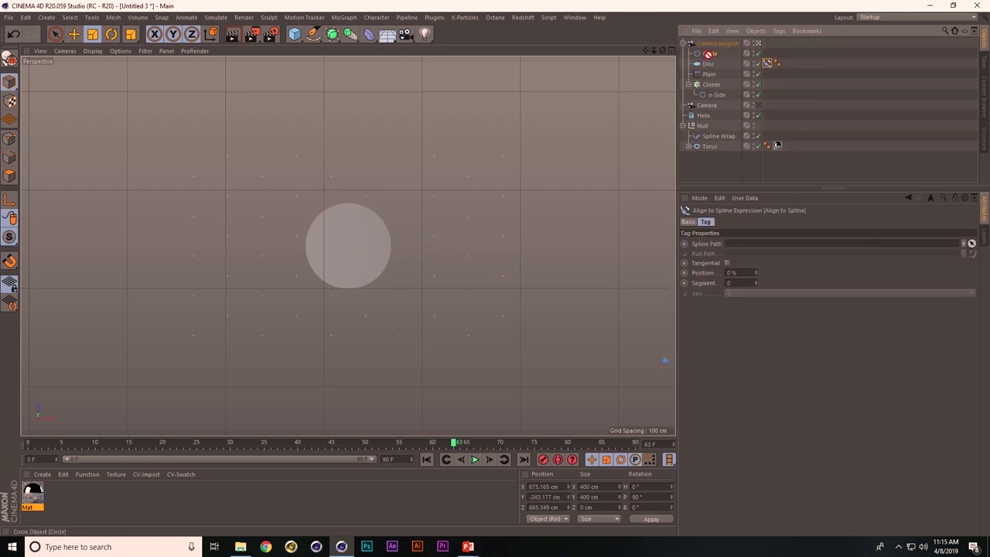
drag(735, 234, 734, 245)
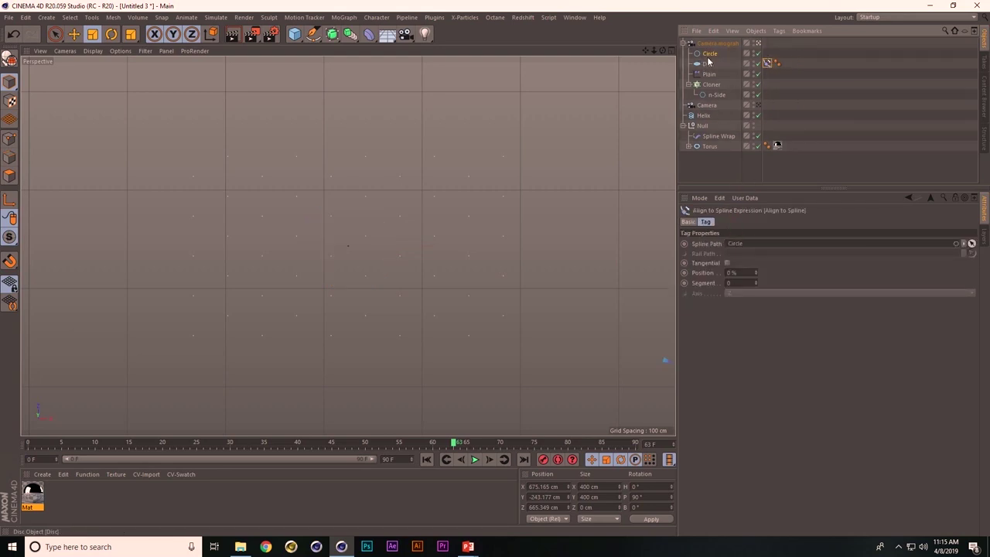
drag(713, 66, 712, 65)
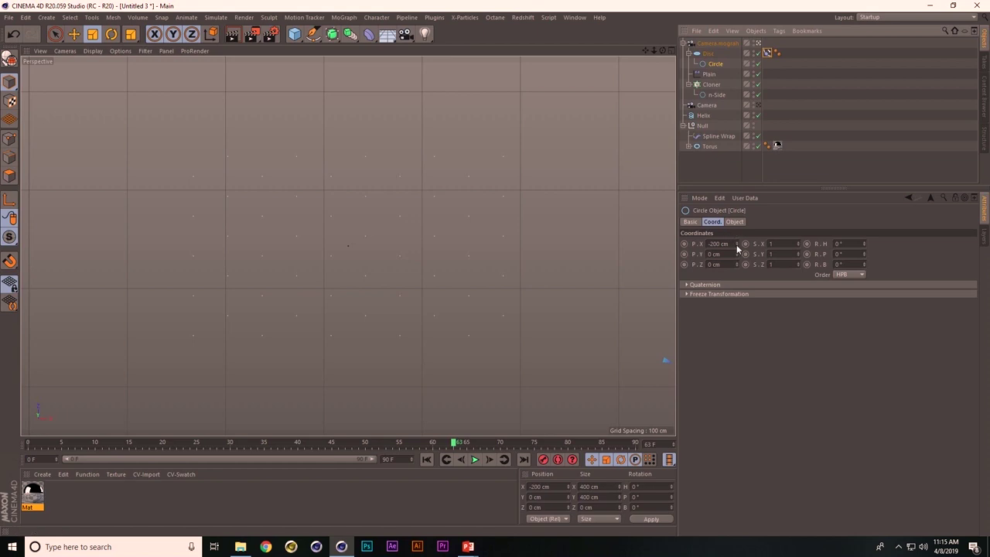
right_click(737, 246)
Copy the camera hierarchy into a new empty document
click(716, 44)
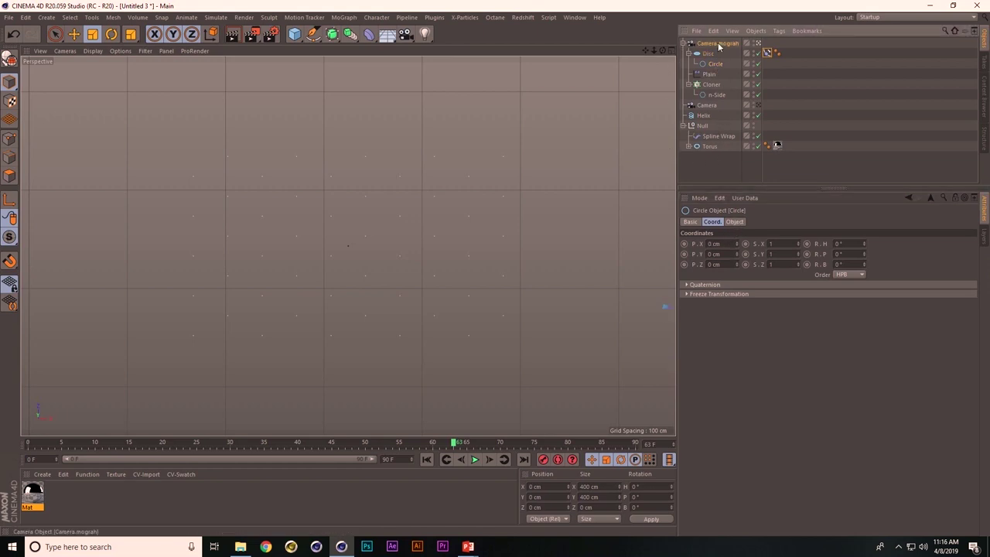
key(ctrl+n)
key(ctrl+v)
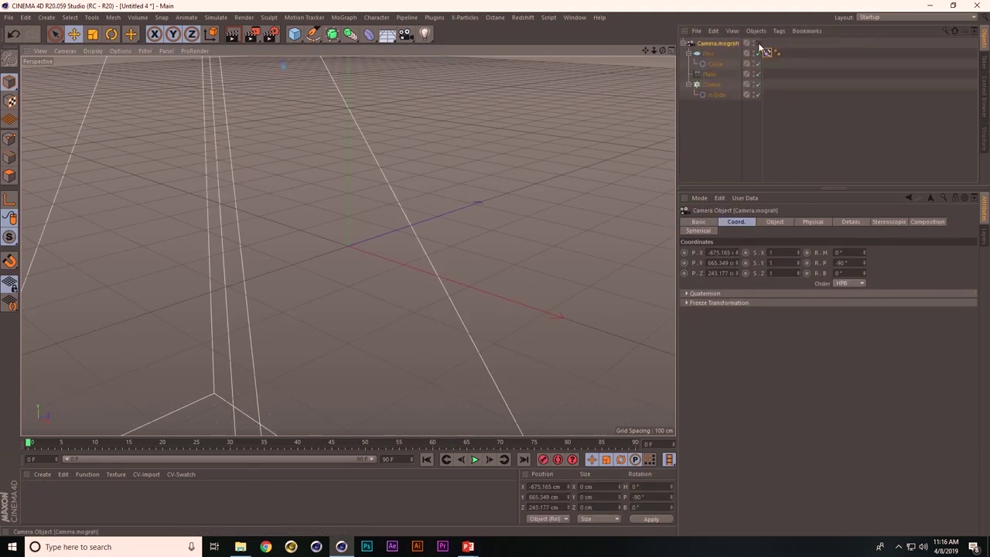
scroll(585, 149, up, 3)
Reset the position and rotation fields of all objects to 0
key(ctrl+a)
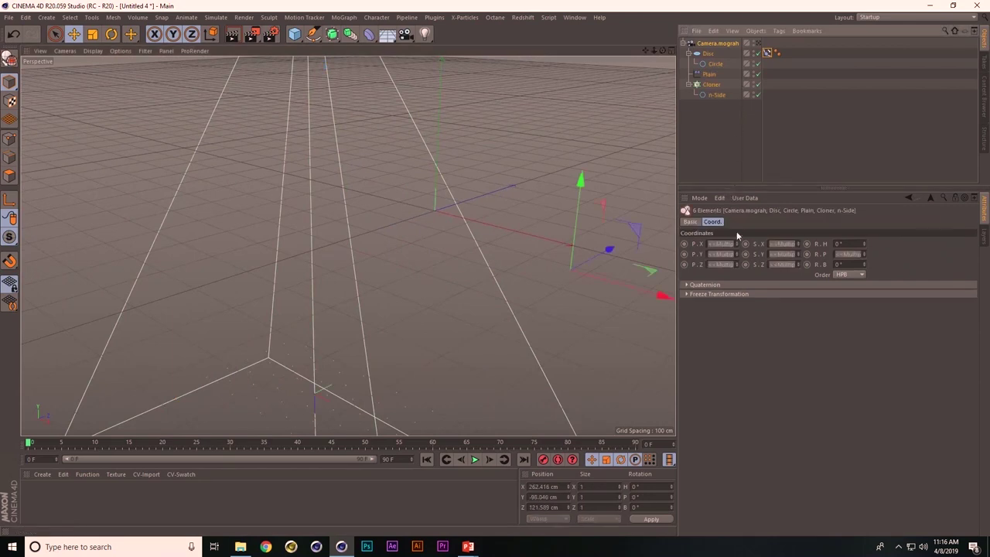
right_click(737, 253)
right_click(738, 264)
right_click(799, 264)
right_click(863, 253)
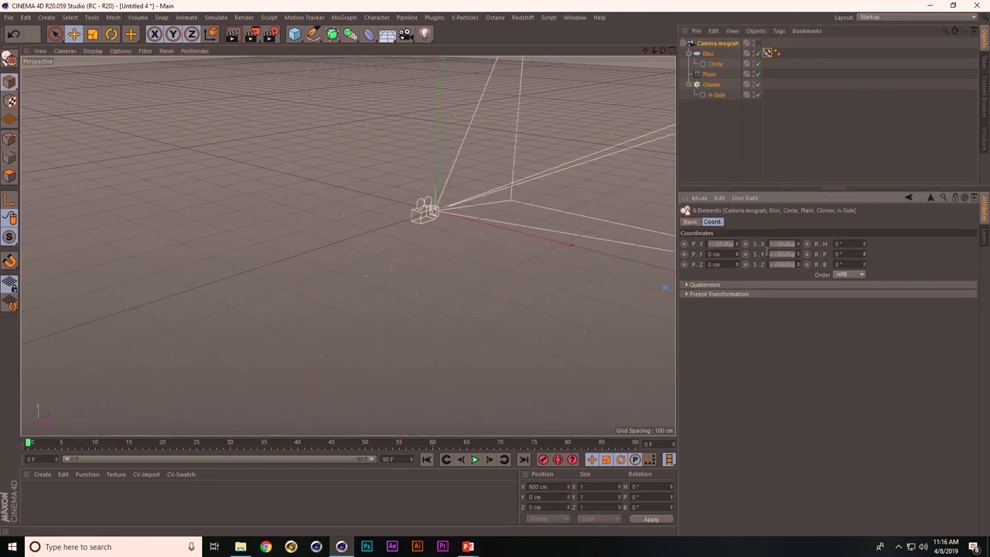
right_click(737, 247)
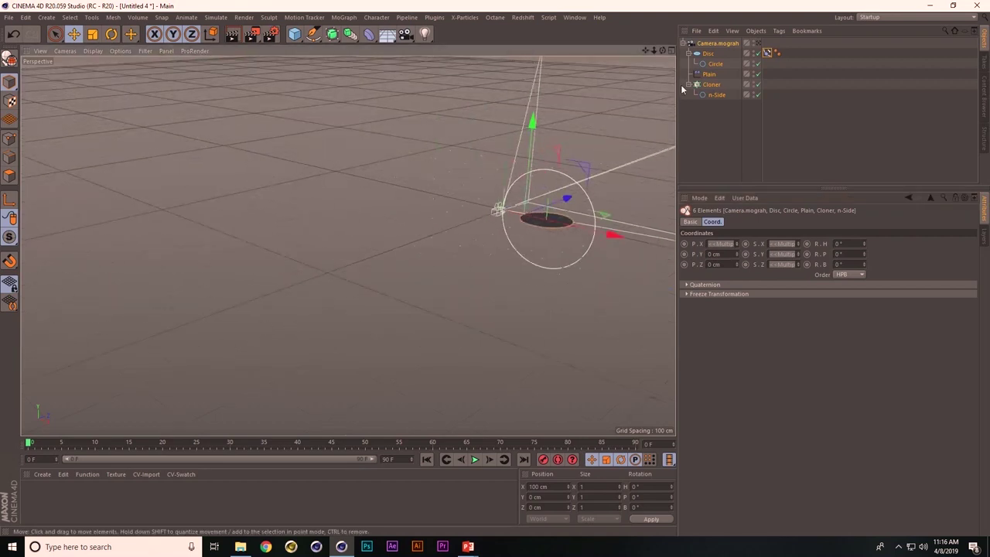
Collapse the Disc and Cloner hierarchies in the Object Manager
click(696, 39)
click(689, 52)
click(689, 73)
click(705, 59)
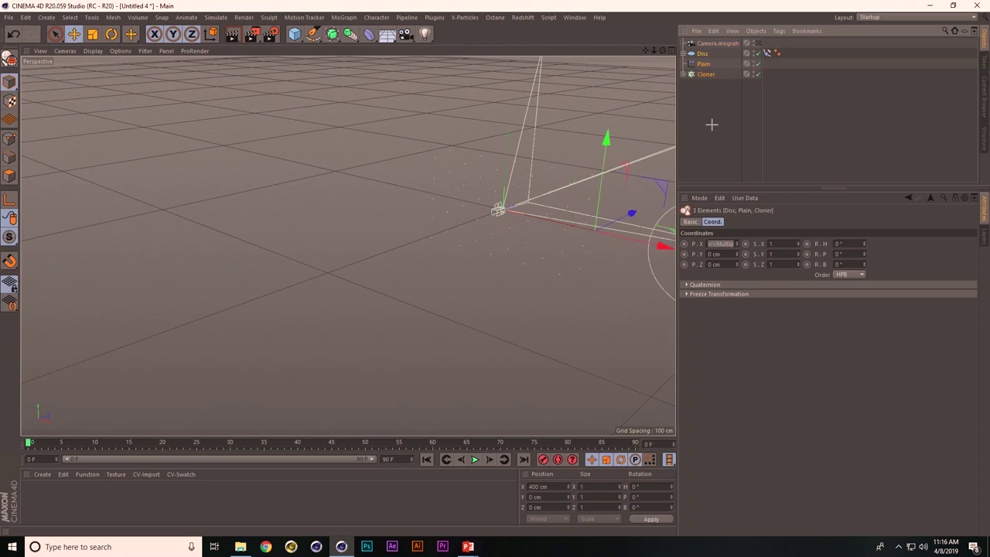
click(712, 124)
click(703, 64)
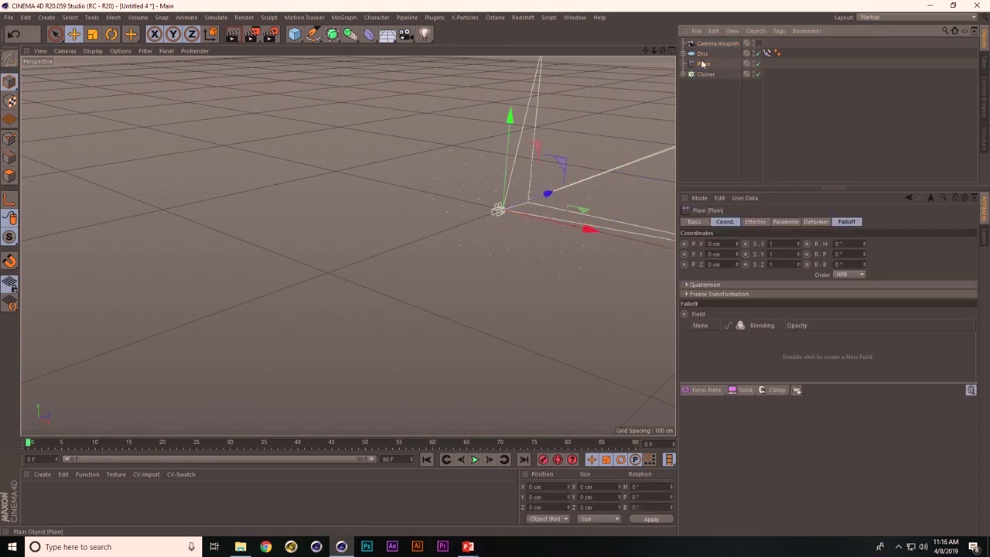
key(ctrl+z)
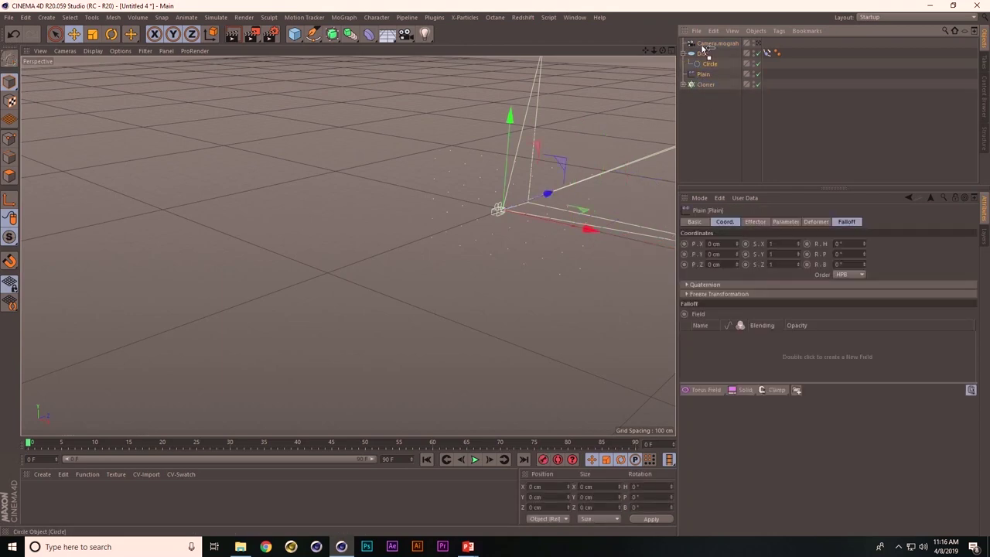
Move the Circle spline back near the origin, to about X -99.76 cm
click(702, 53)
click(705, 43)
alt+drag(601, 165, 595, 205)
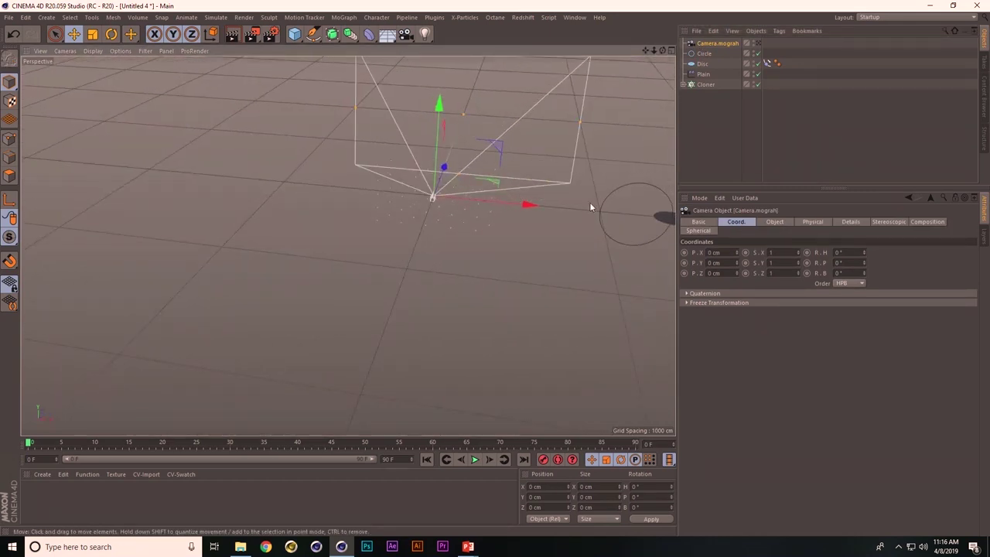
click(644, 244)
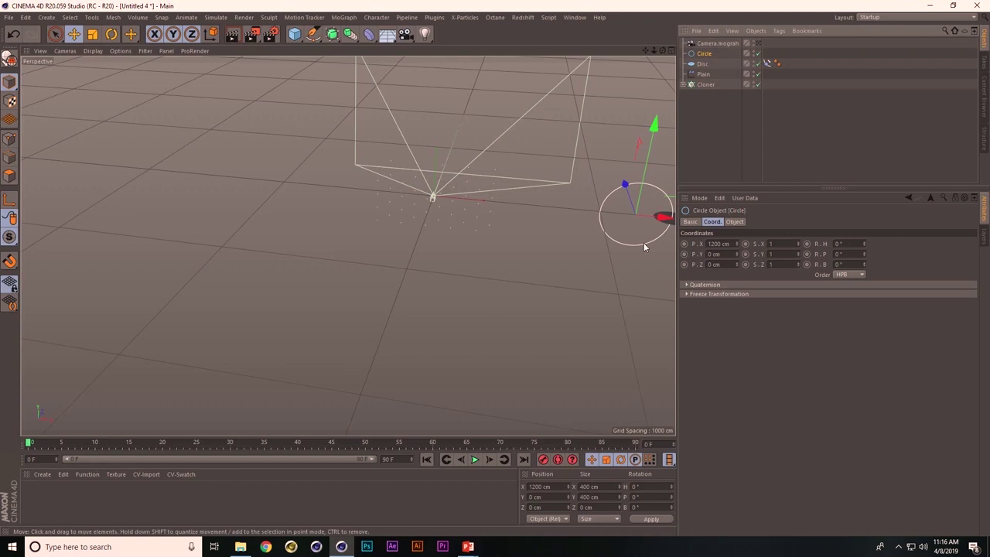
drag(663, 218, 433, 222)
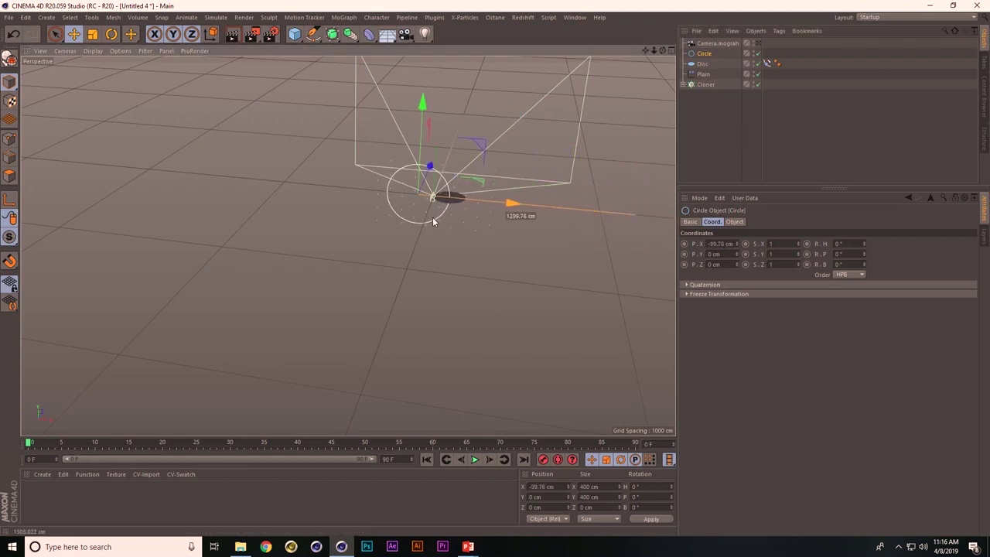
Change the Disc's orientation so it faces along the Z axis
click(702, 63)
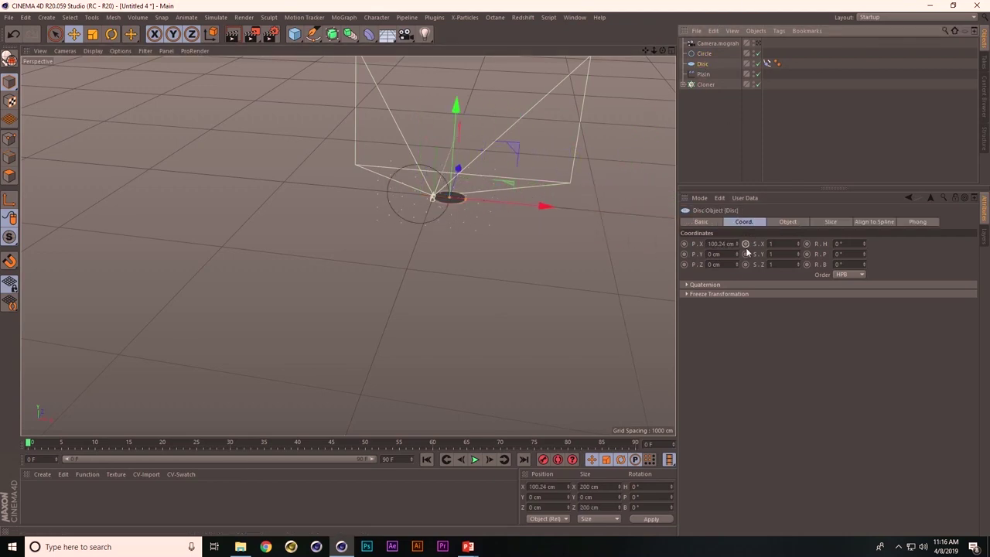
click(786, 221)
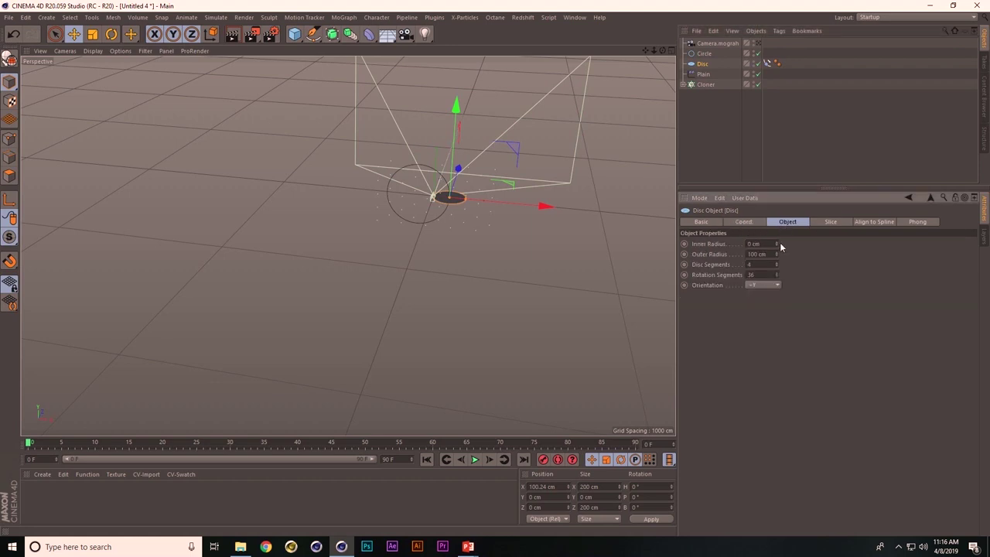
click(762, 346)
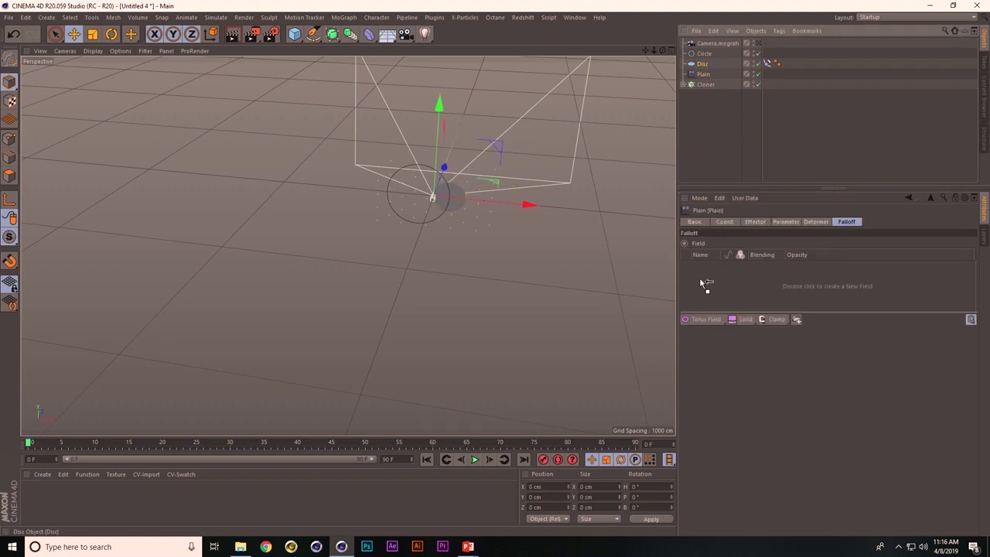
Make the Disc the Plain effector's field and animate Align to Spline from 0% to 100%
drag(700, 281, 701, 283)
scroll(466, 239, up, 3)
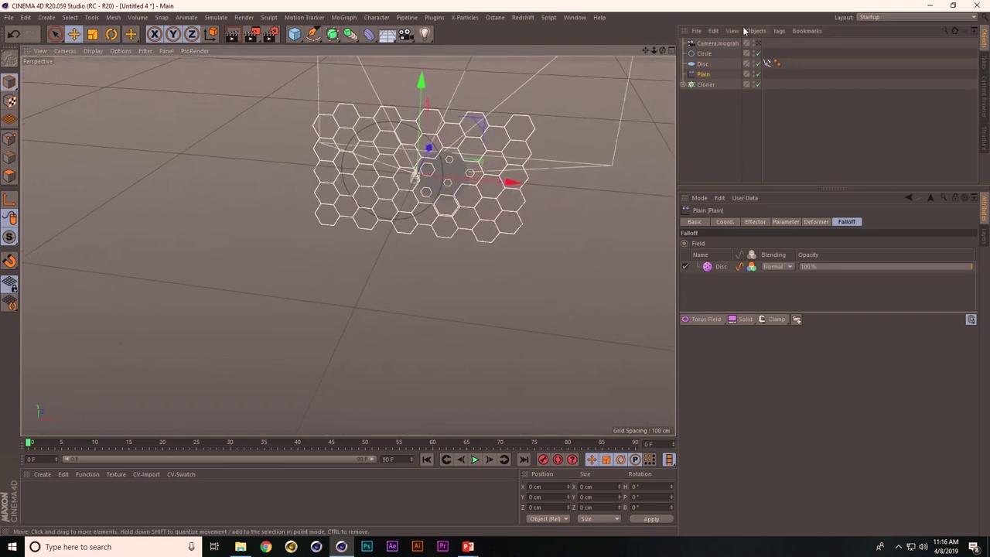
click(767, 64)
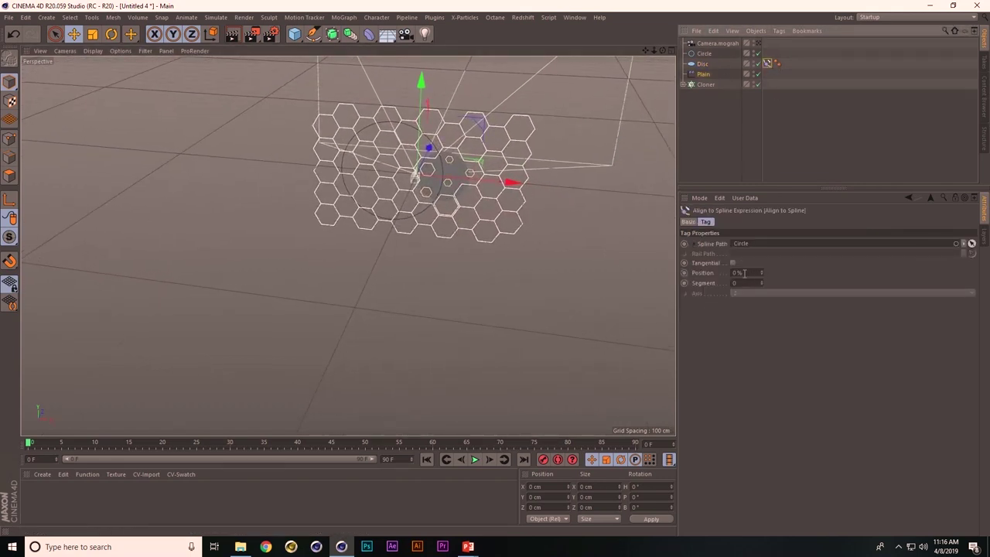
ctrl+click(683, 273)
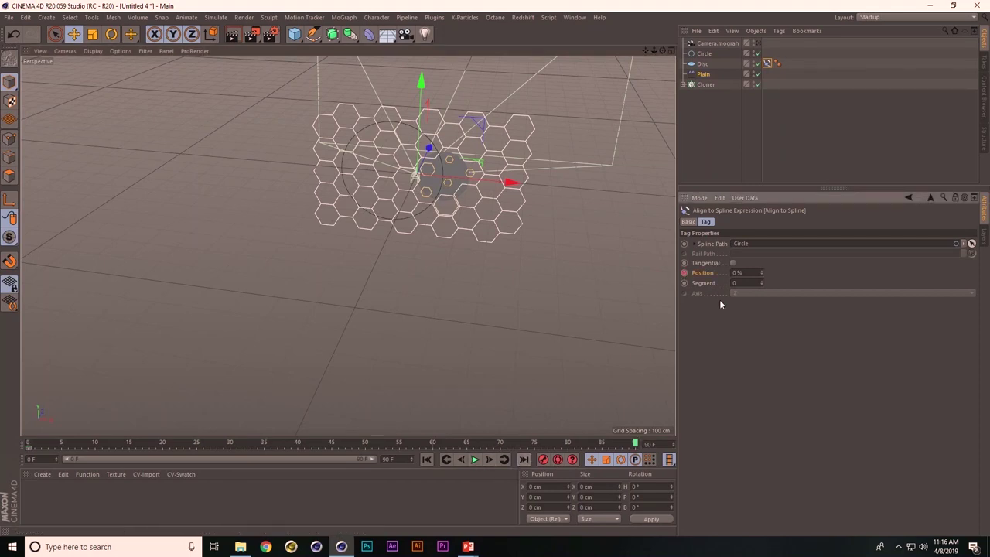
drag(762, 272, 746, 109)
key(shift+f)
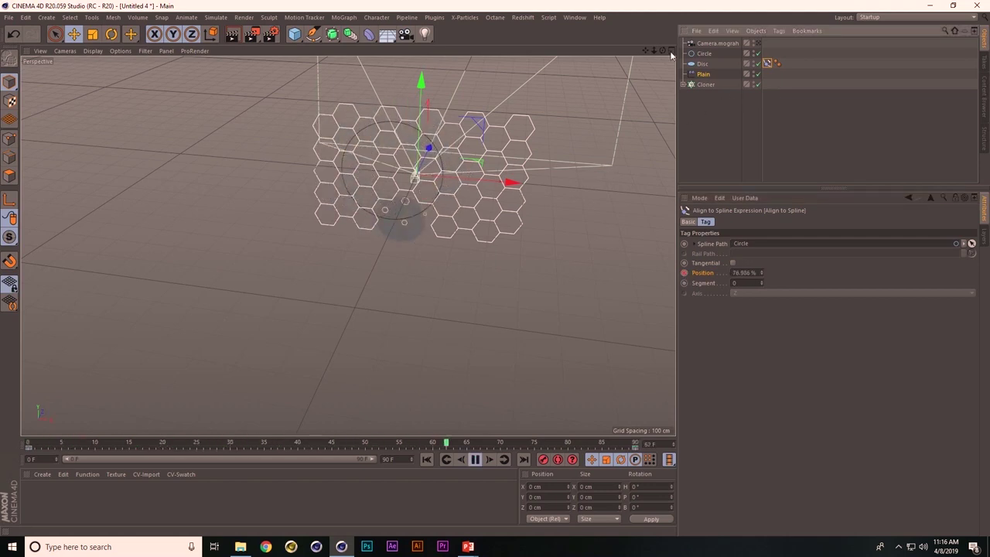
Give the Disc 18 disc segments and 17 rotation segments
click(705, 66)
drag(777, 266, 765, 209)
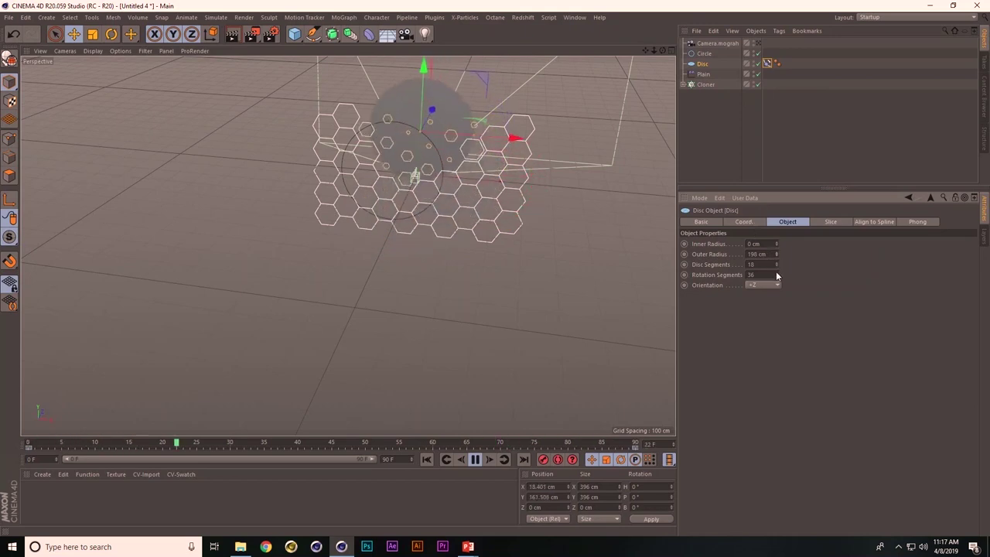
drag(776, 275, 780, 298)
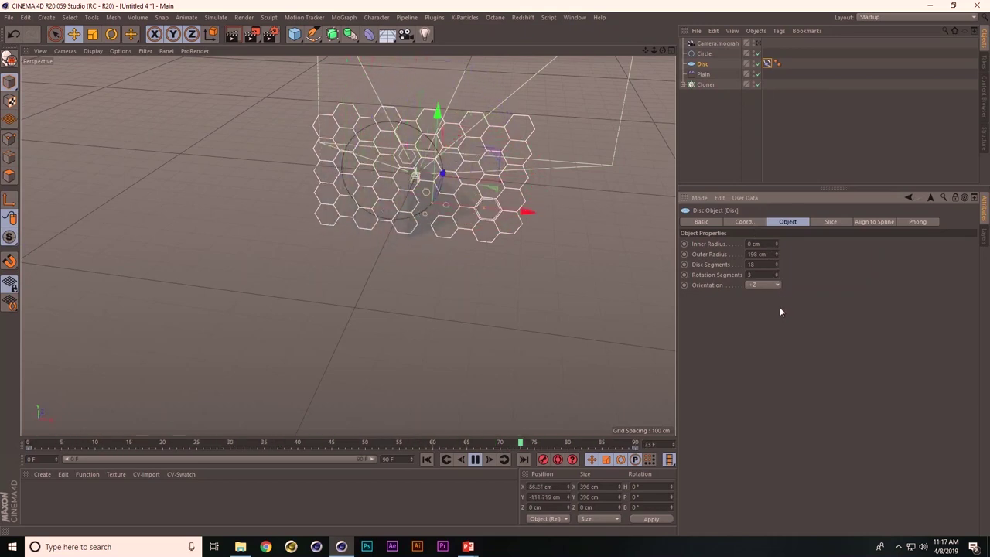
click(777, 276)
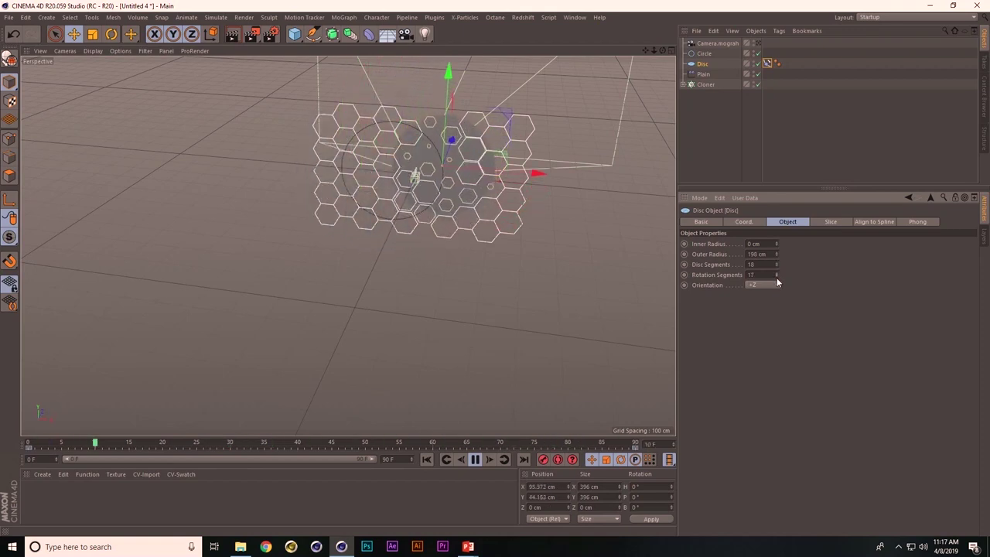
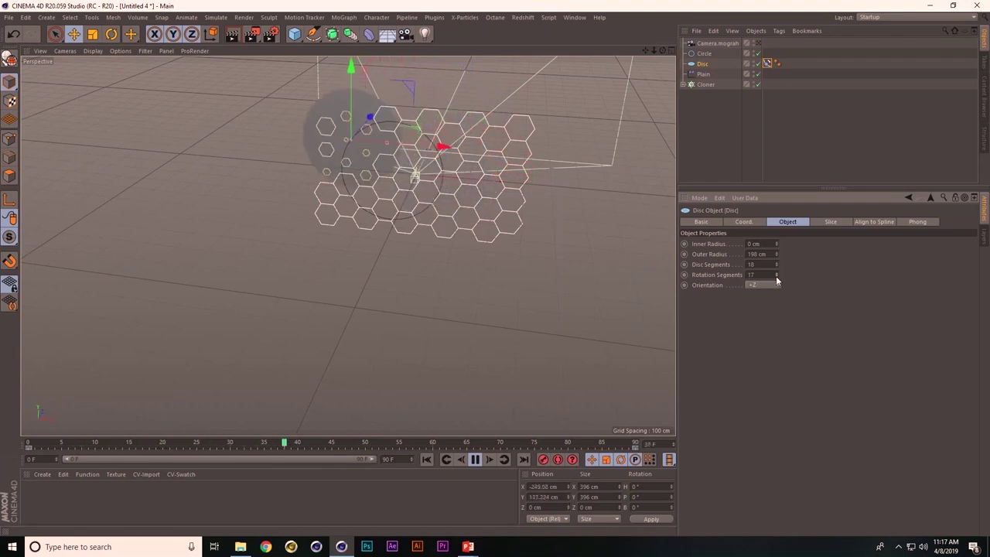
Look through the Camera.mograph camera, stop playback at frame 17, and clear the selection
click(718, 43)
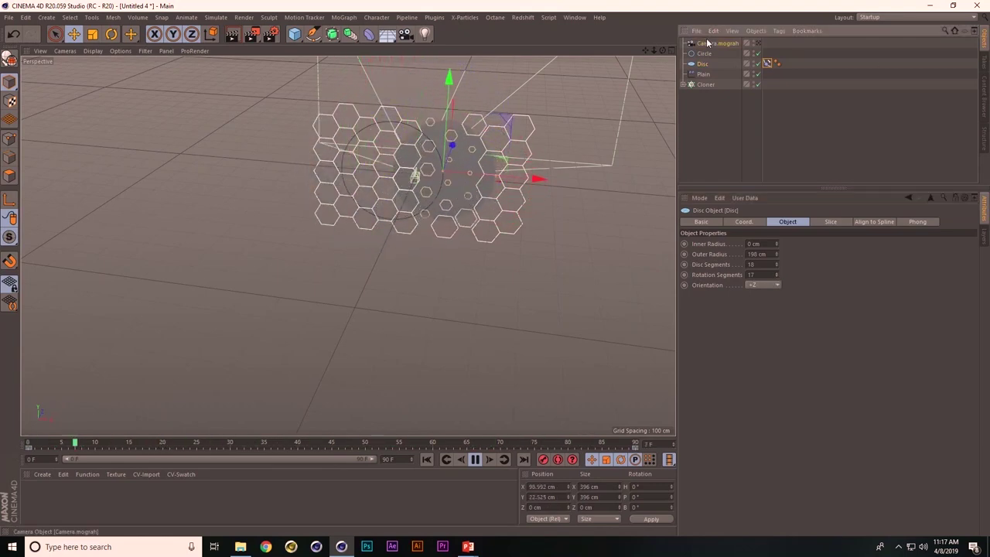
click(758, 43)
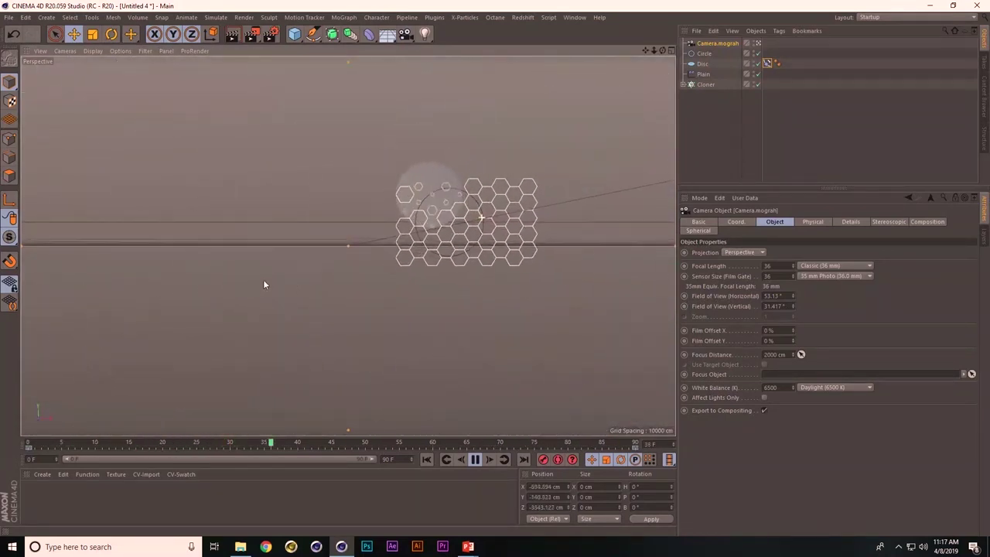
click(475, 459)
click(210, 481)
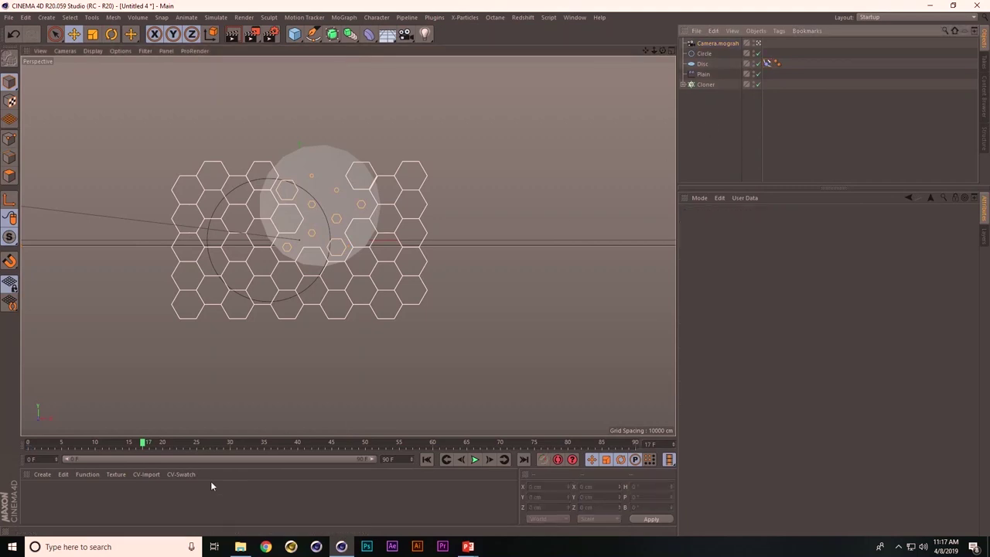
Create a new material Mat with Color and Reflectance off and Luminance on
double_click(39, 498)
double_click(33, 495)
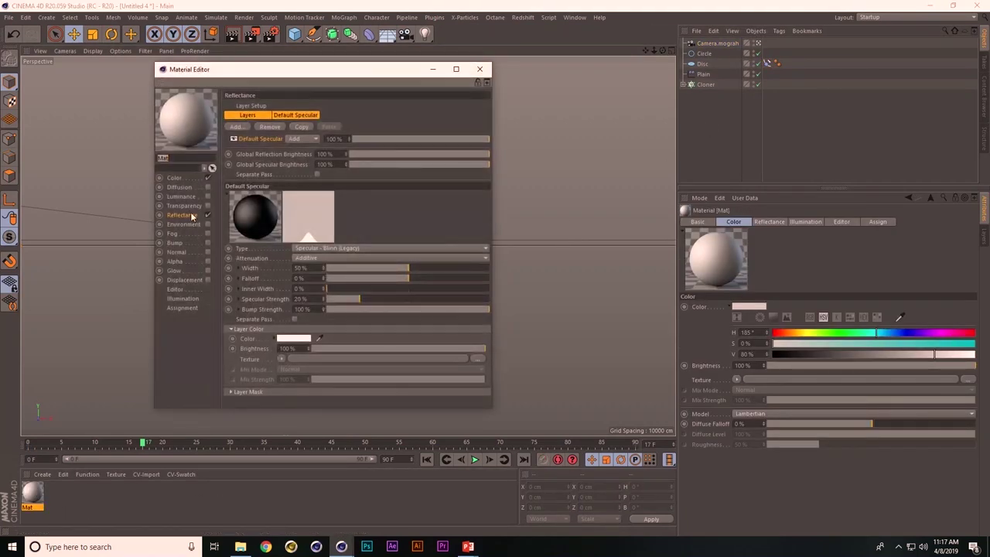
click(207, 178)
click(207, 215)
click(207, 197)
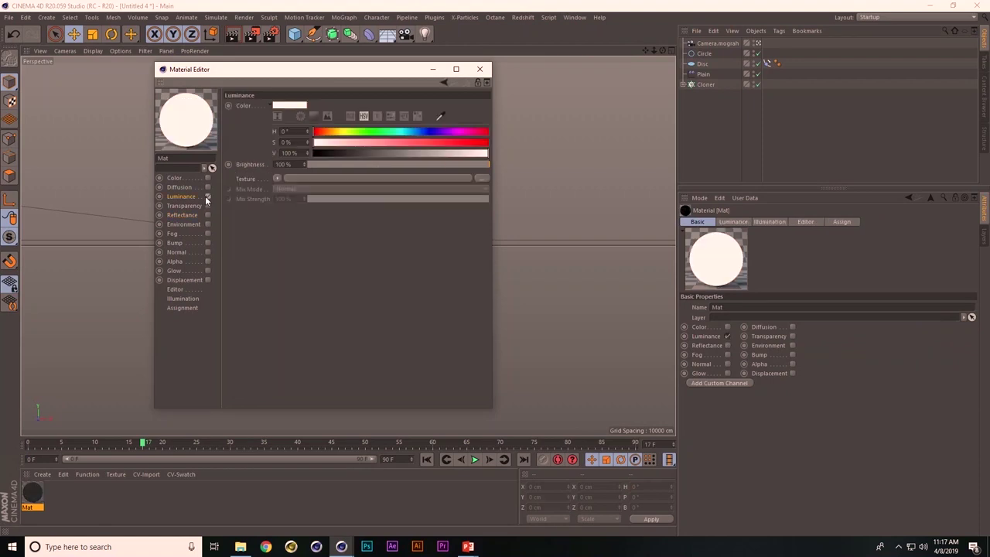
Load a Camera Shader as the luminance texture, linked to the Camera.mograph camera
click(276, 179)
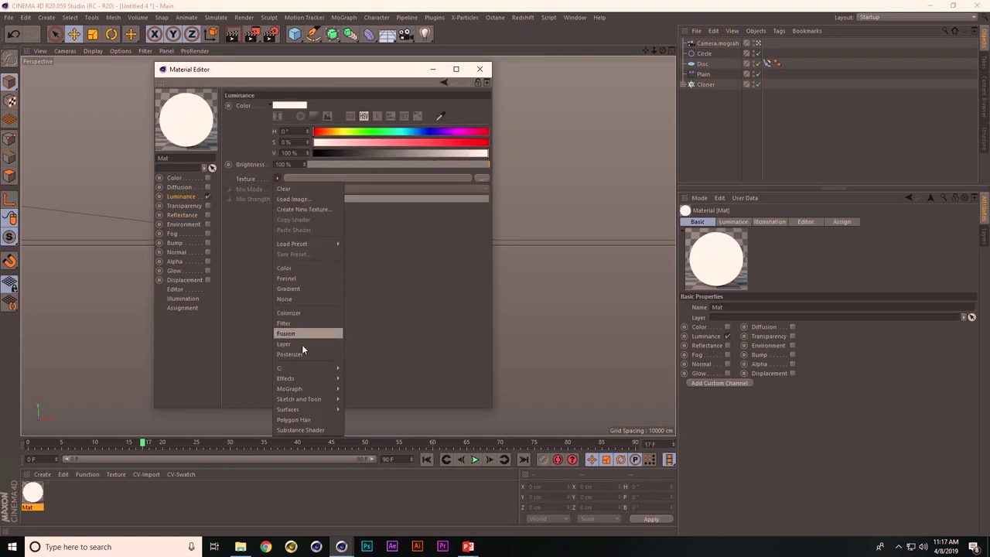
click(362, 398)
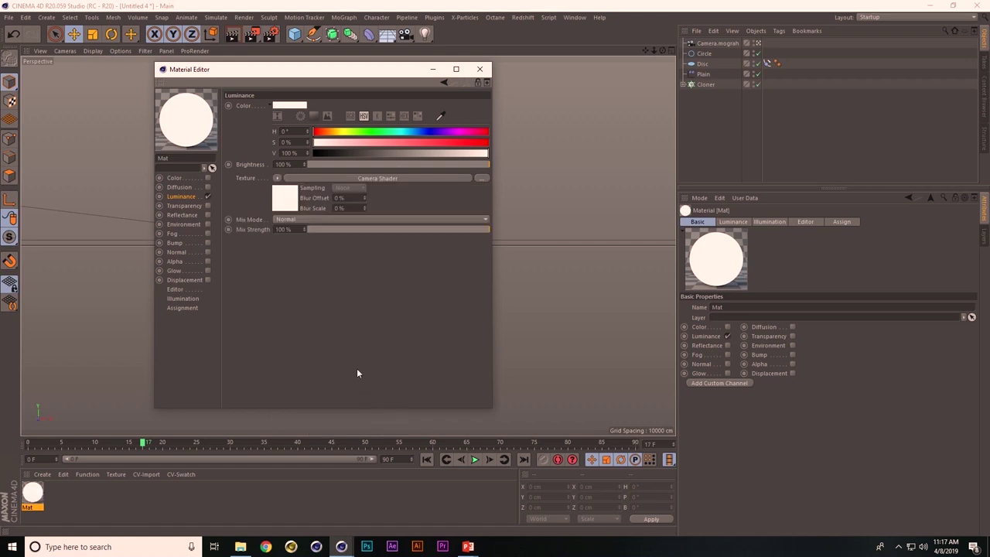
click(278, 190)
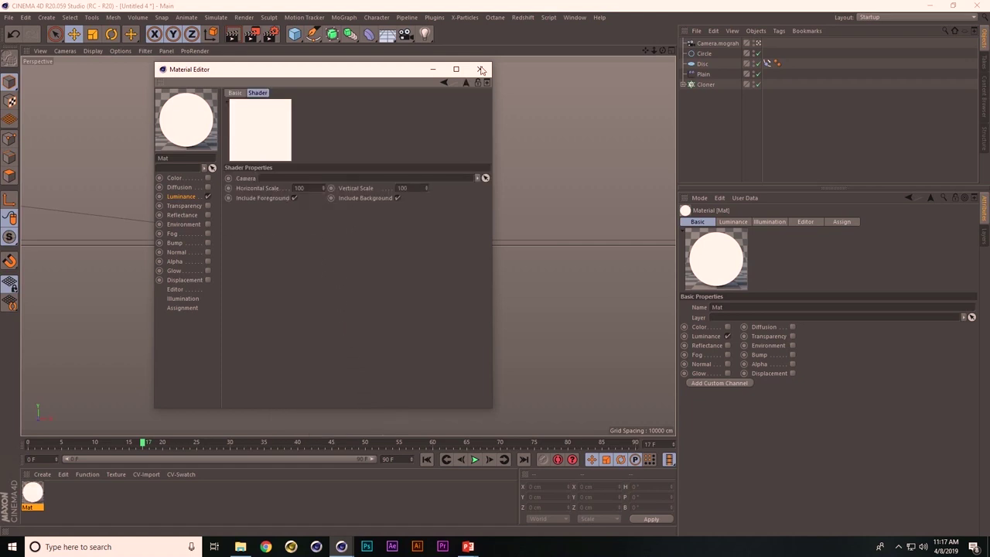
click(696, 43)
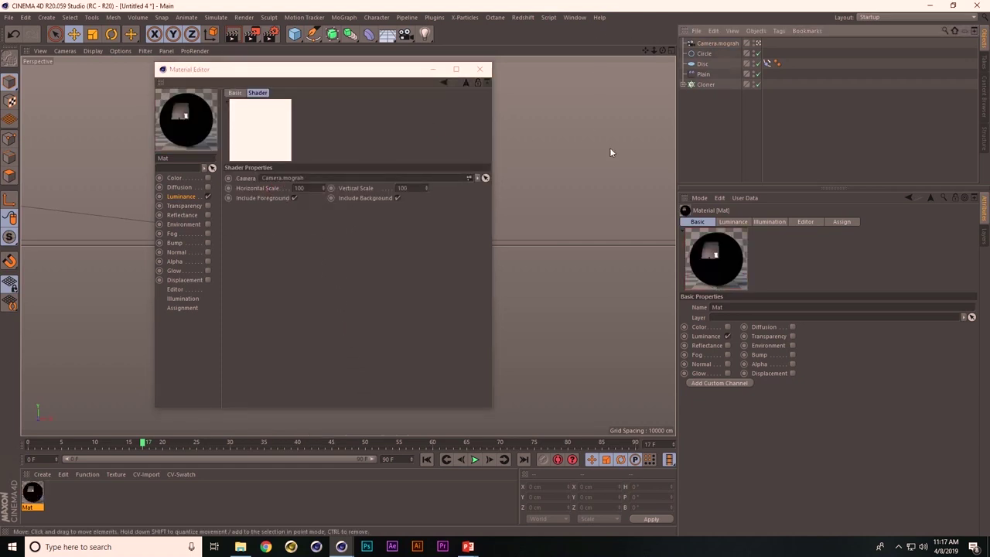
click(480, 69)
alt+drag(557, 201, 118, 206)
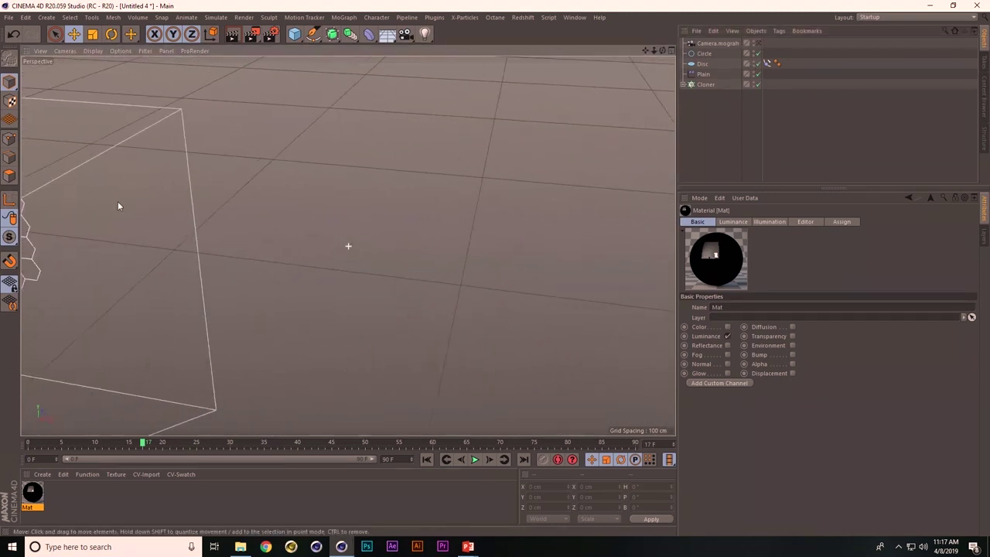
Add a Sphere via Commander and move it along X to 1945.91 cm beside the cloner
key(shift+c)
text(sphe)
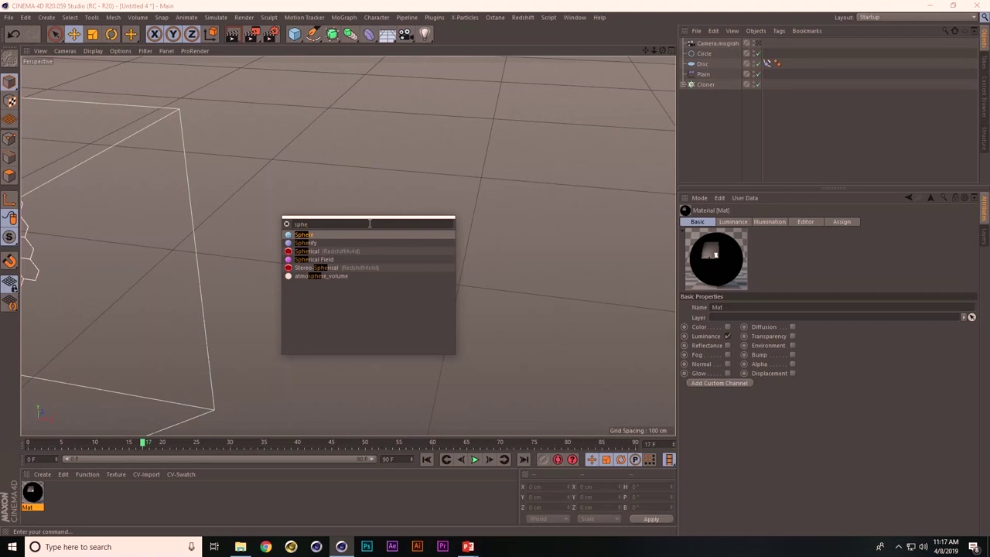
key(Return)
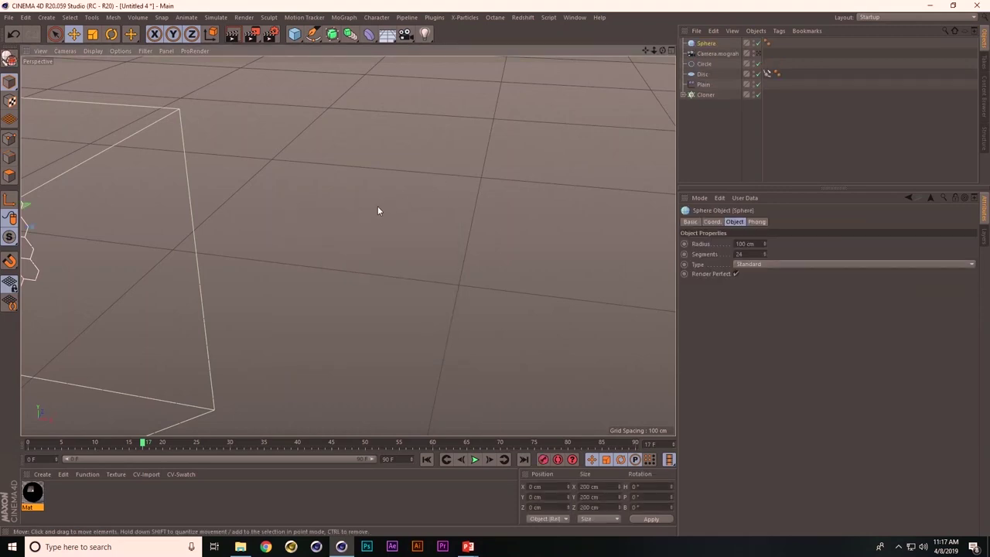
scroll(377, 207, down, 5)
drag(176, 226, 504, 270)
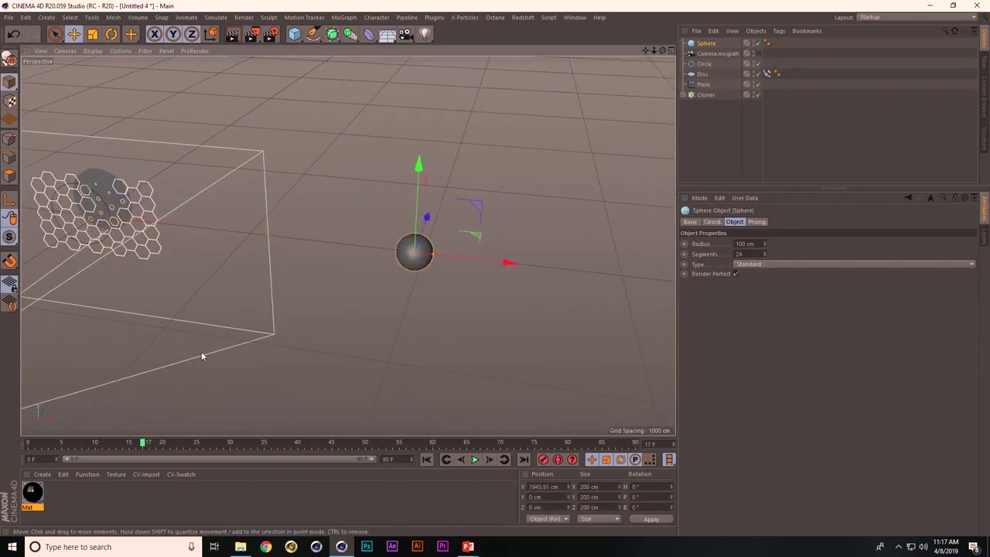
Apply the Mat material to the sphere and level the view around it
drag(33, 496, 423, 265)
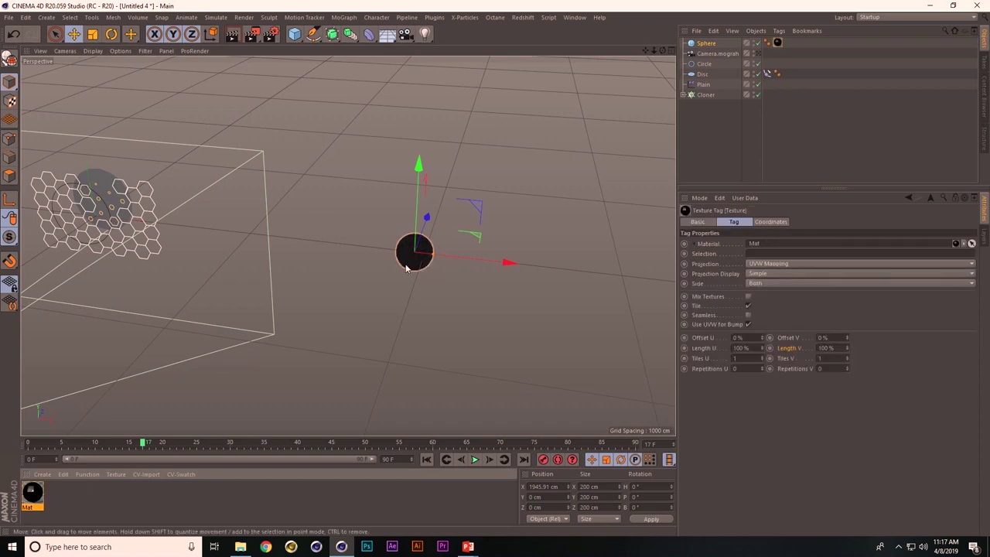
scroll(433, 255, up, 4)
mouse_move(471, 240)
alt+mouse_down()
mouse_move(389, 204)
mouse_move(404, 204)
mouse_move(327, 234)
mouse_move(486, 230)
alt+mouse_up()
scroll(480, 228, down, 2)
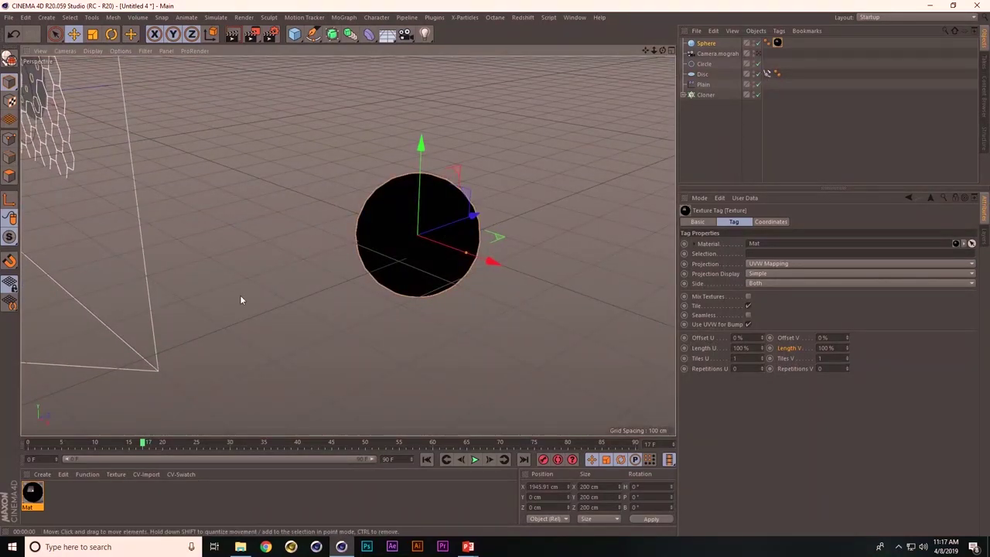
Add an Extrude holding the six-sided n-Side shape and make it the Cloner's clone
alt+drag(218, 258, 445, 222)
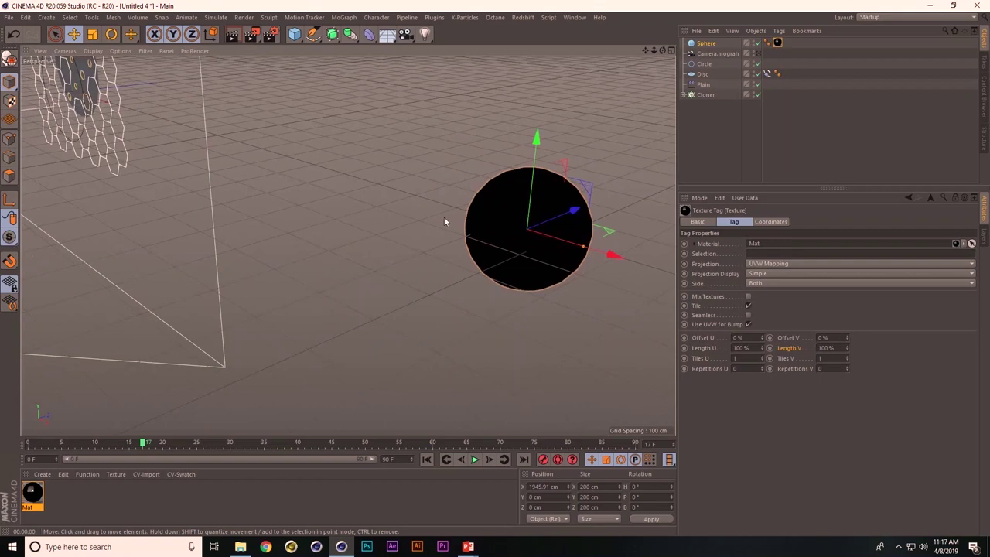
click(708, 65)
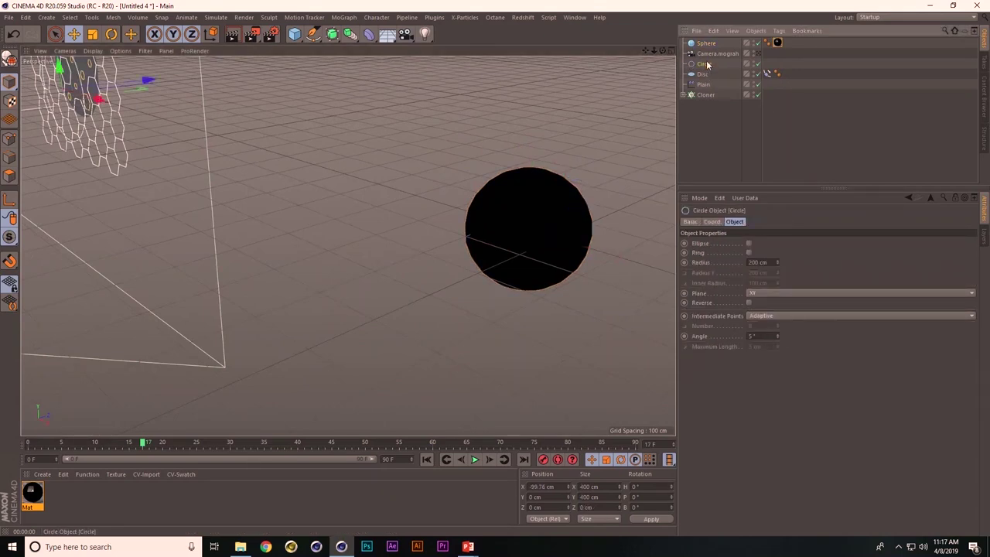
key(shift+c)
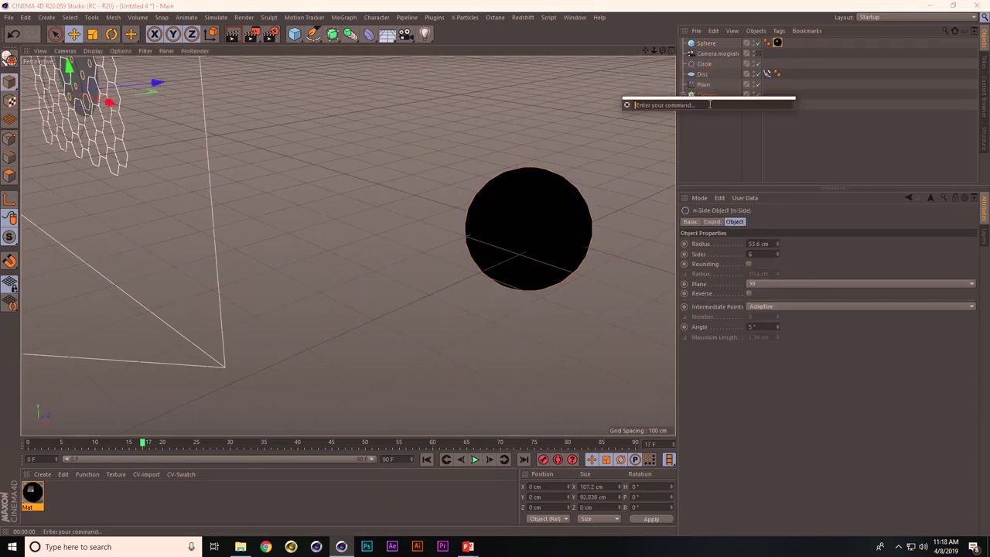
text(extrude)
key(Return)
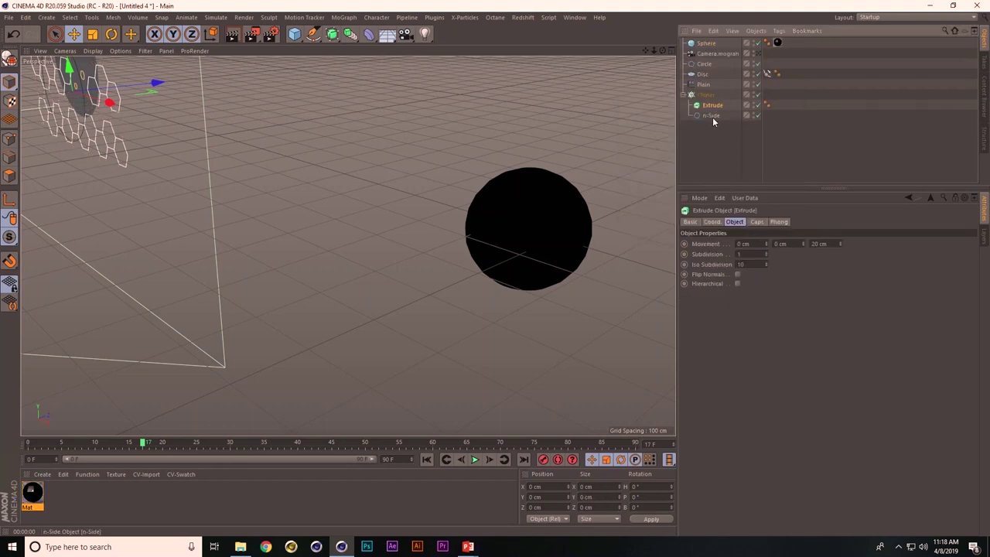
drag(716, 106, 713, 106)
click(713, 105)
alt+drag(546, 228, 566, 239)
Toggle the viewport noise and reflections display options, then render the sphere with Ctrl+R
alt+drag(484, 262, 286, 269)
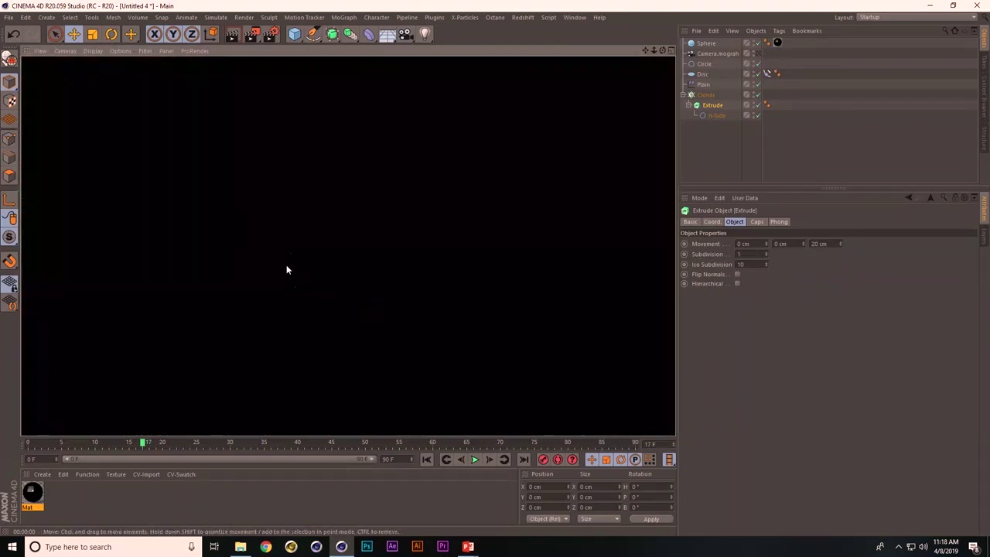
click(97, 59)
click(93, 51)
click(129, 115)
click(120, 51)
click(147, 157)
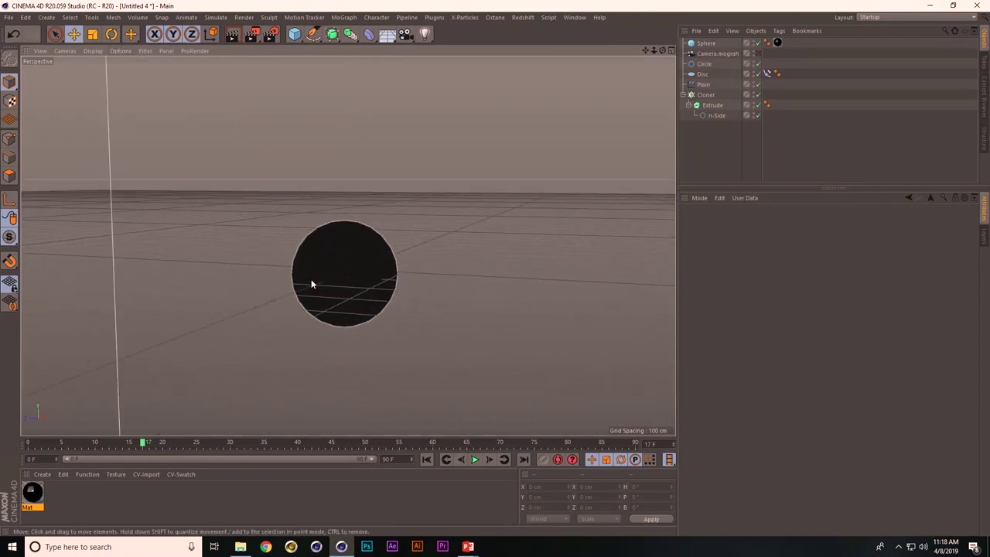
key(ctrl+r)
scroll(358, 266, up, 4)
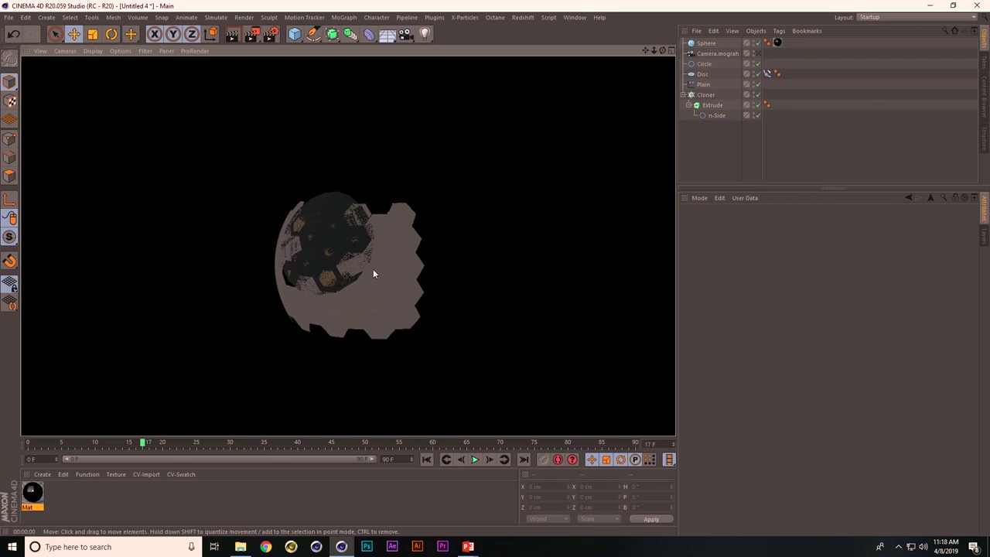
key(alt+Tab)
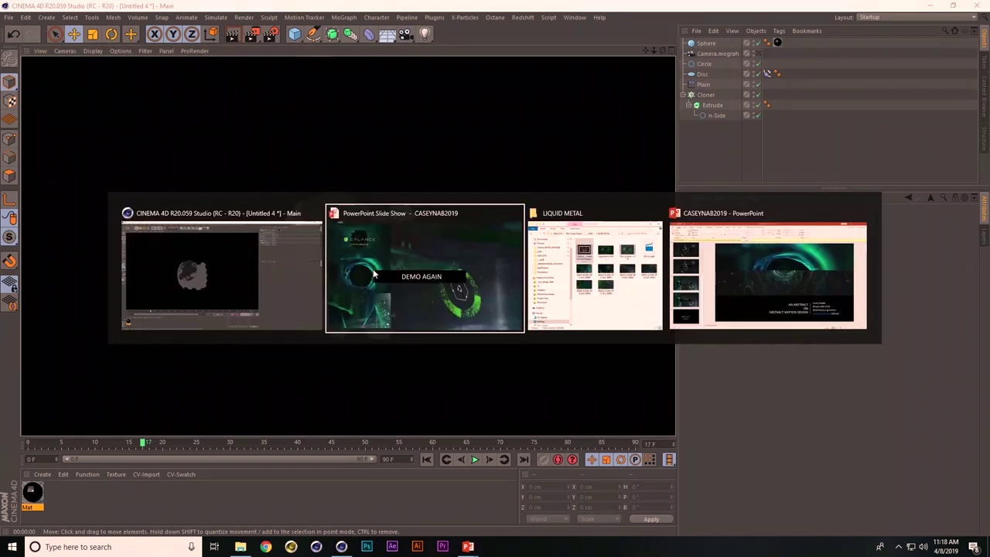
Bring the 0000-AI_PLATFORM-UPGRADE_032119b video in Movies & TV to the front, full screen
key(alt+Tab)
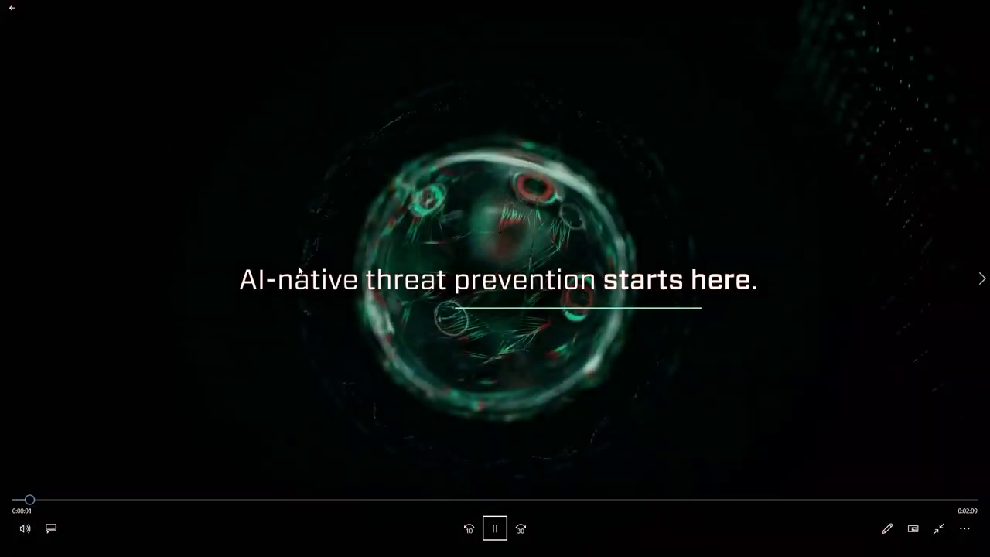
key(alt+Tab)
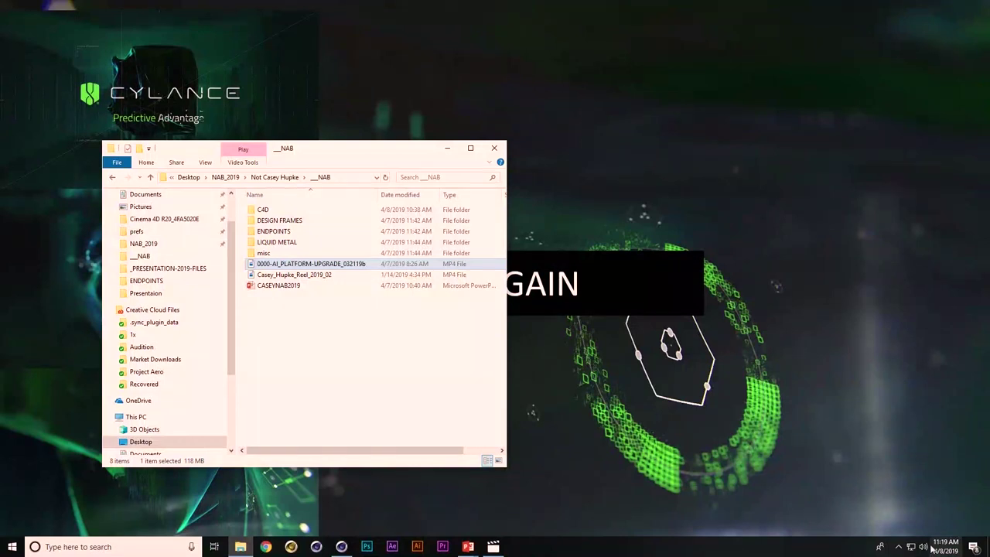
click(923, 547)
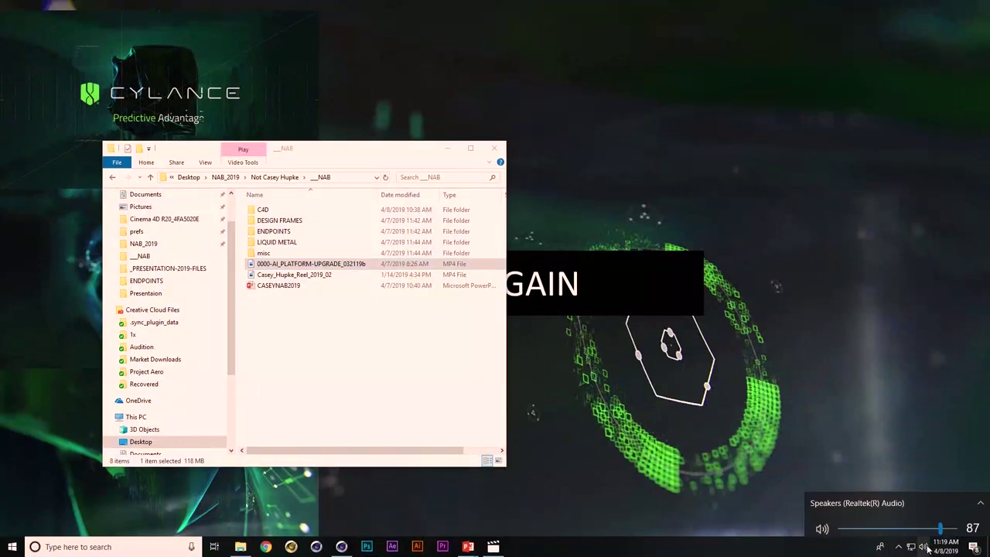
key(alt+Tab)
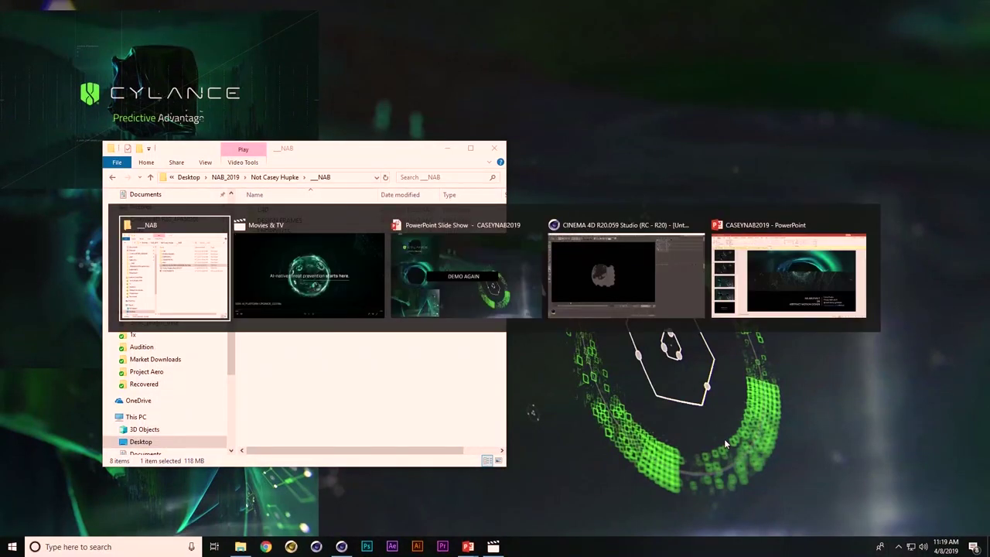
key(alt+Tab)
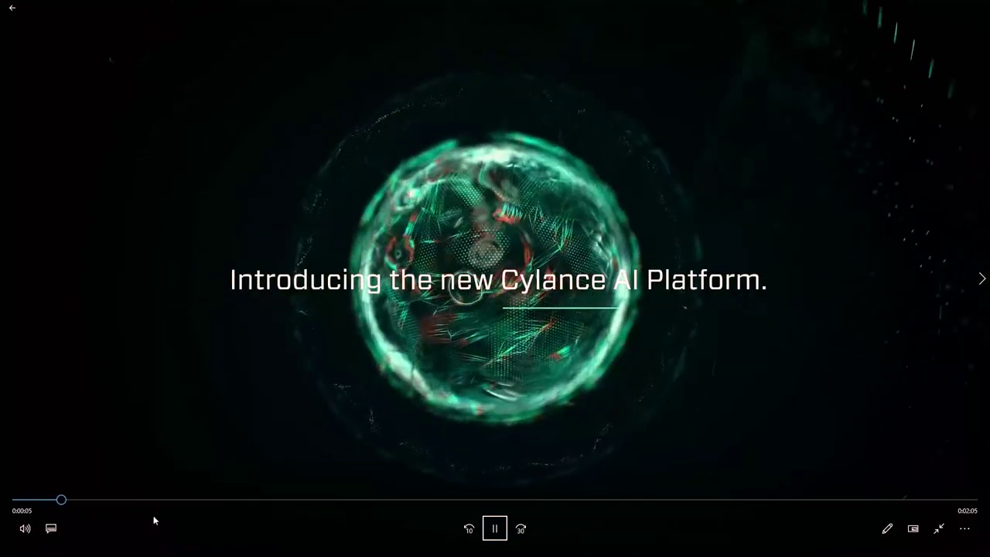
Raise the video volume to about 63, play it to the end, then return to the contact slide
click(27, 529)
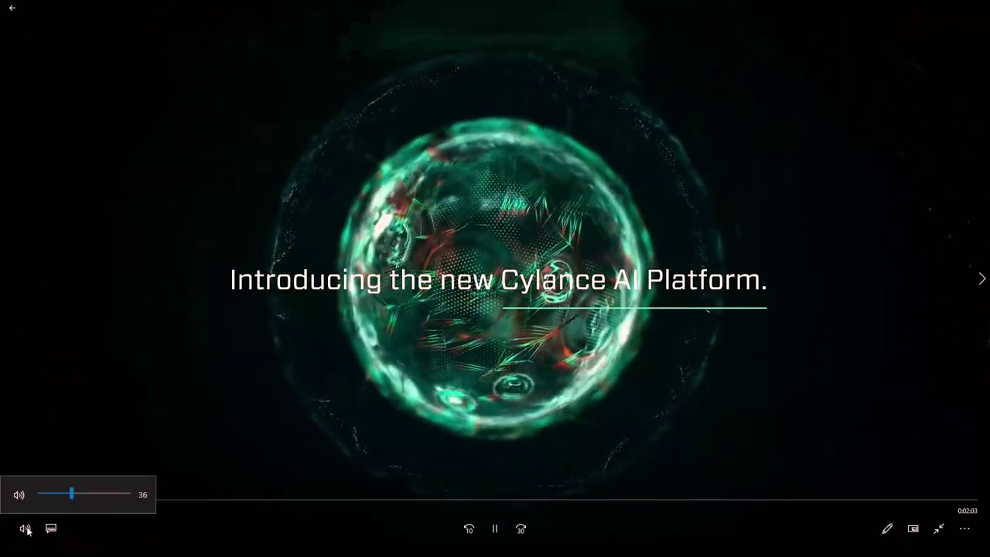
drag(70, 499, 116, 503)
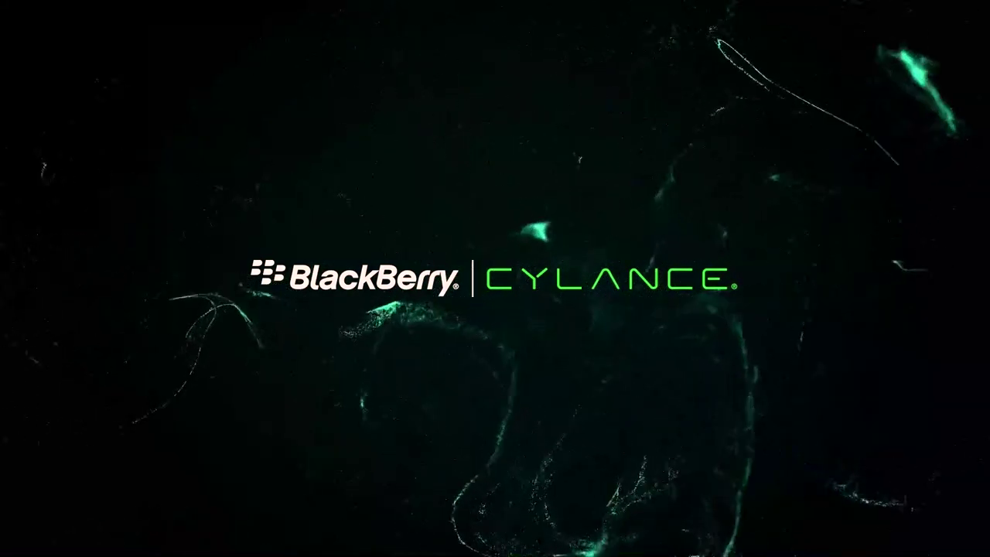
key(alt+Tab)
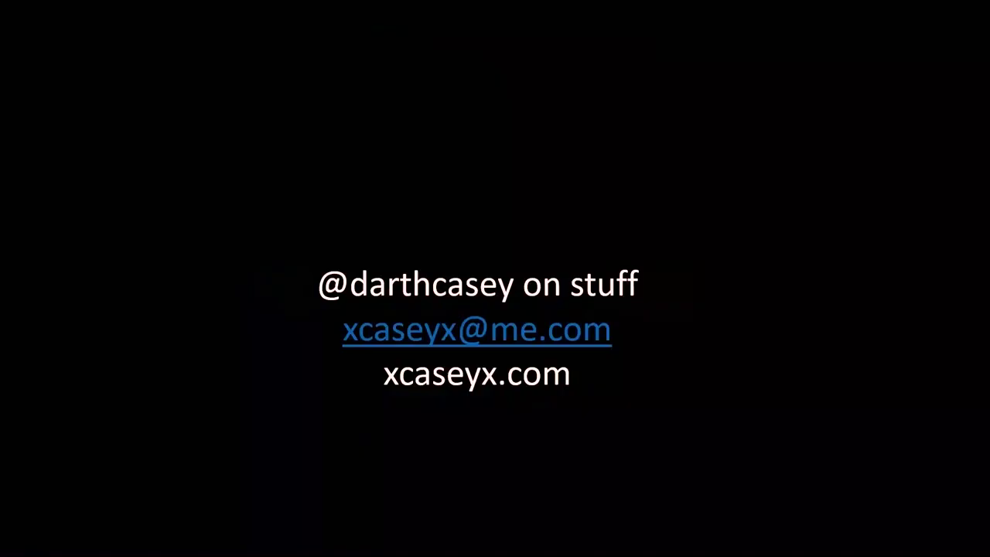